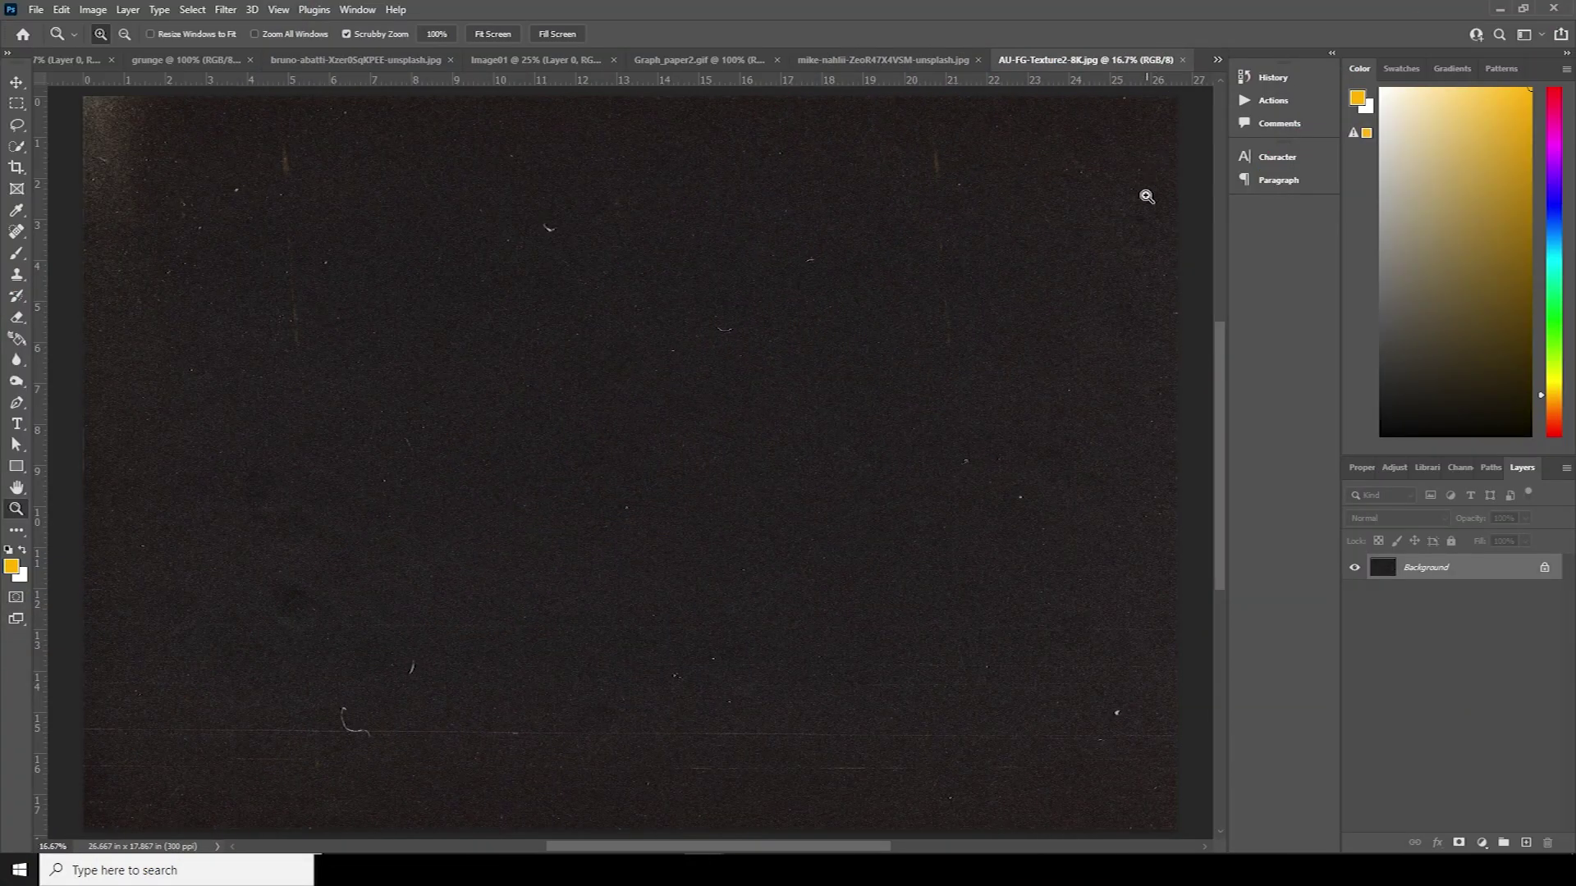
Create a new blank 4×5 in, 300 ppi, 8-bit RGB document.
{"action": "left_click", "coordinate": [36, 10]}
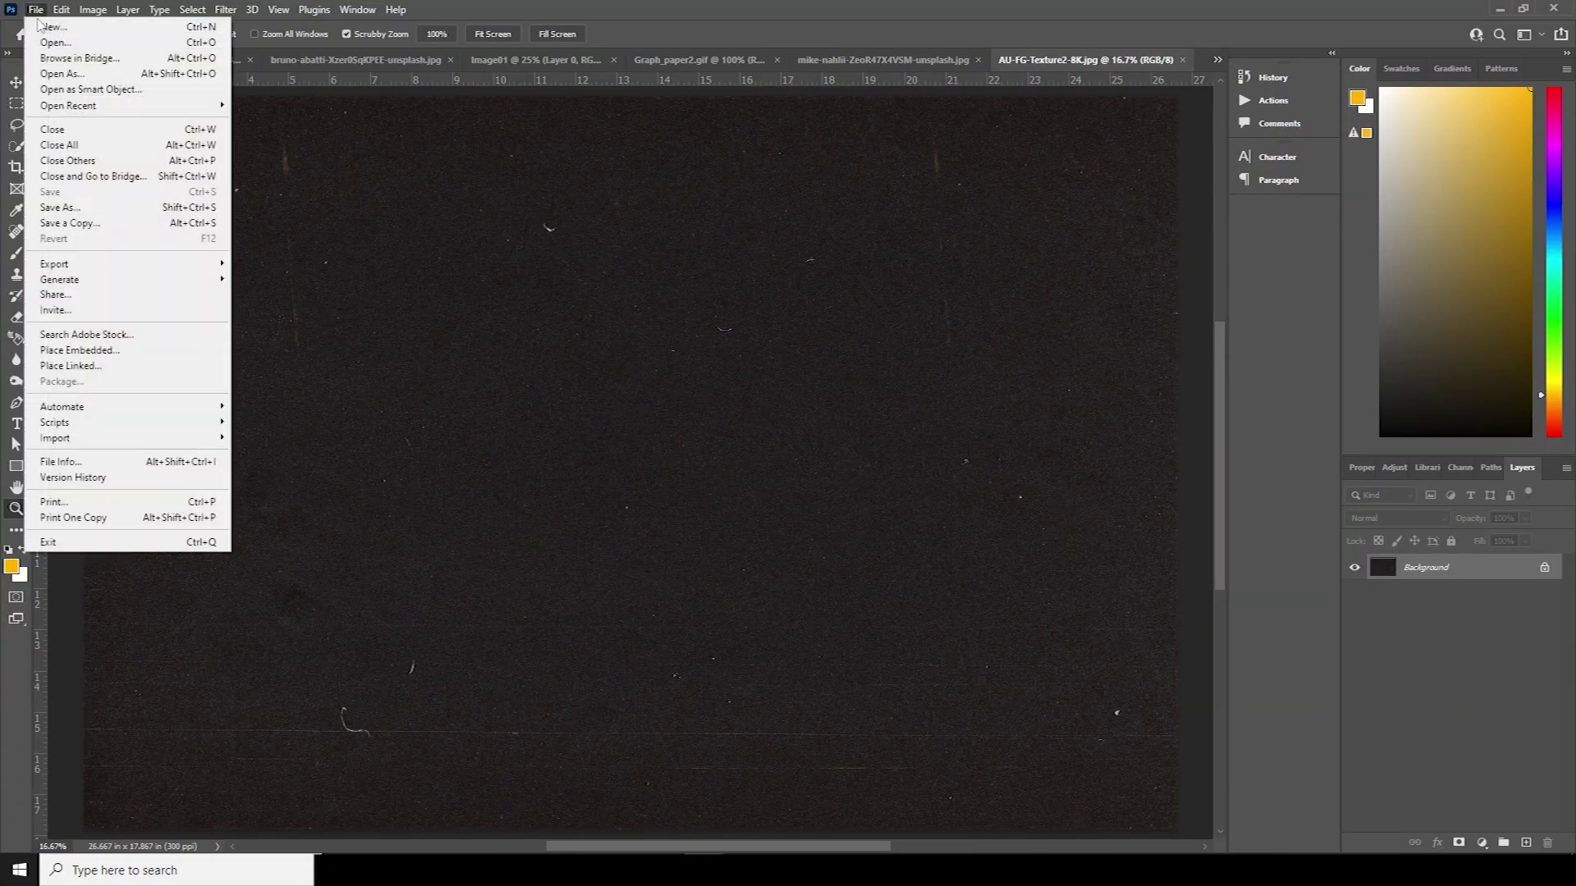
{"action": "left_click", "coordinate": [41, 27]}
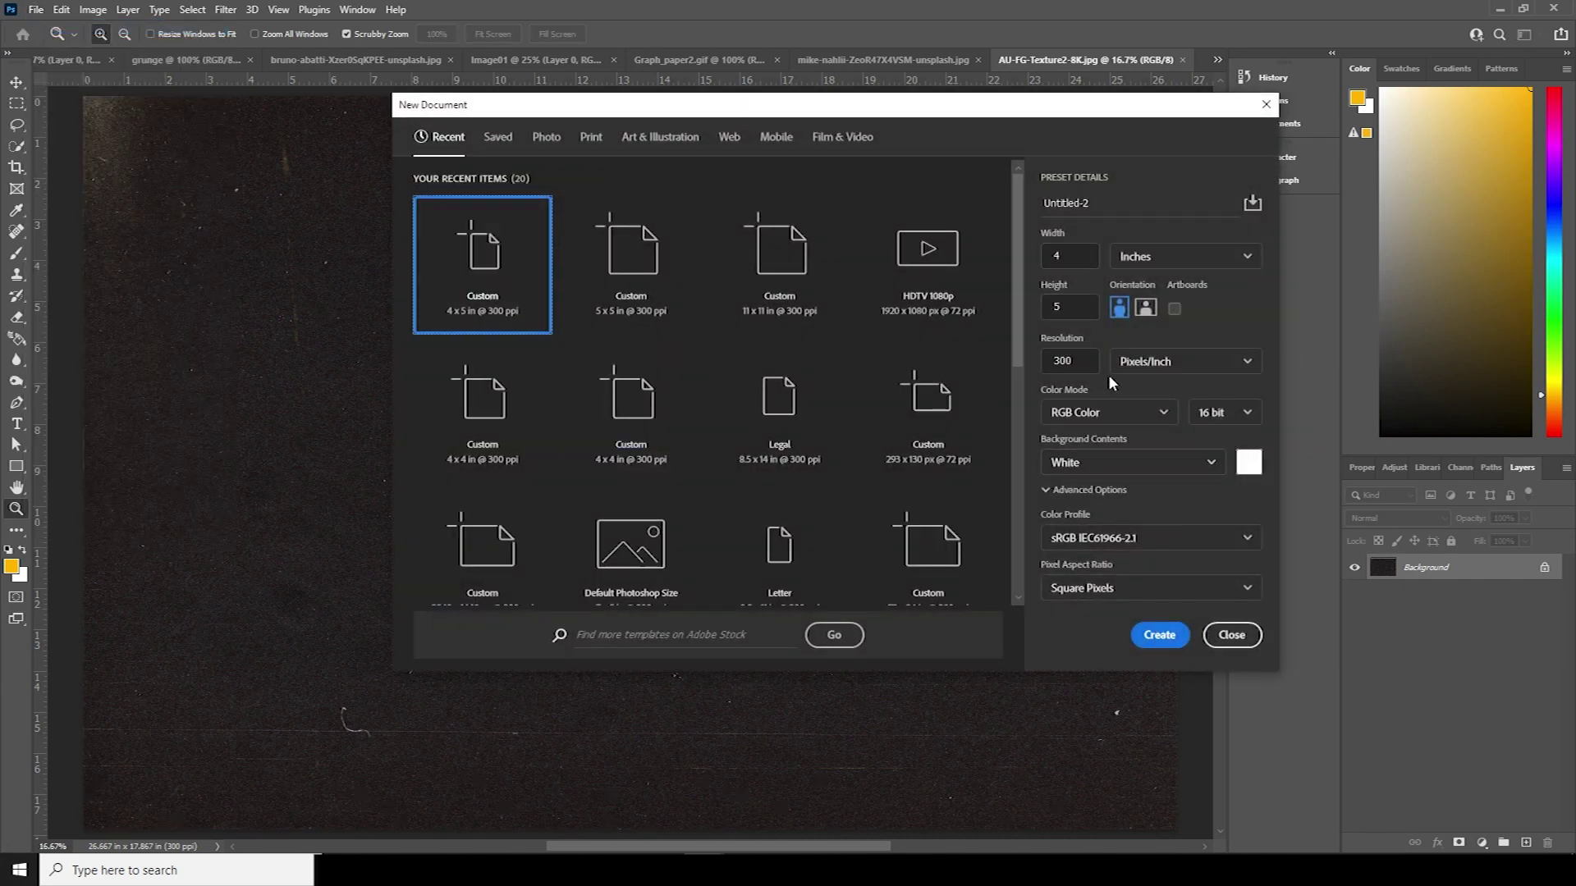
{"action": "left_click", "coordinate": [1223, 413]}
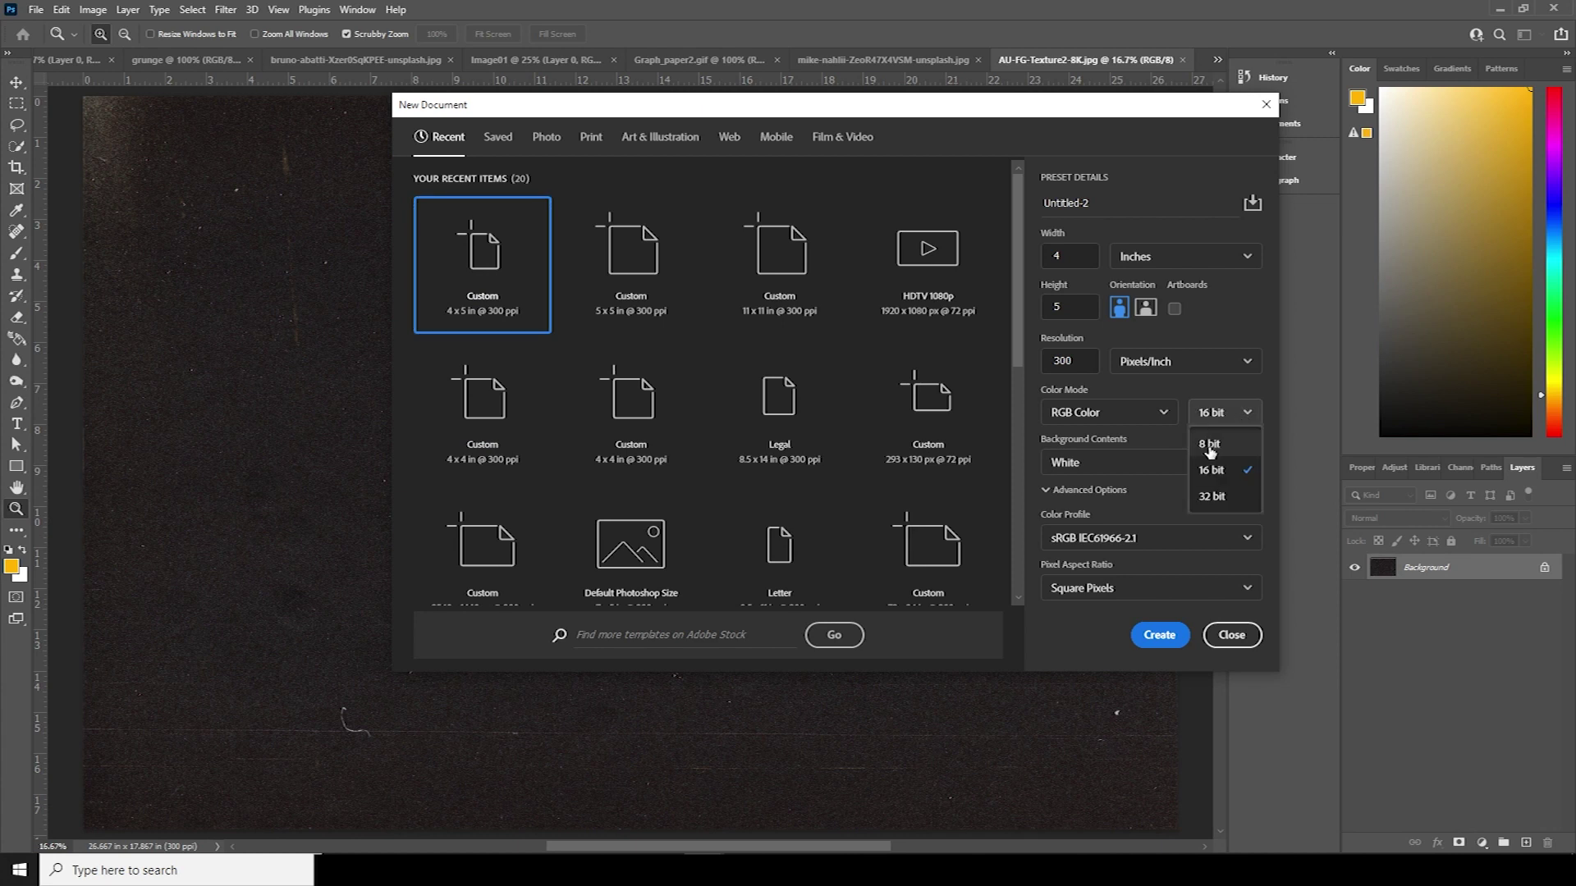
{"action": "left_click", "coordinate": [1213, 444]}
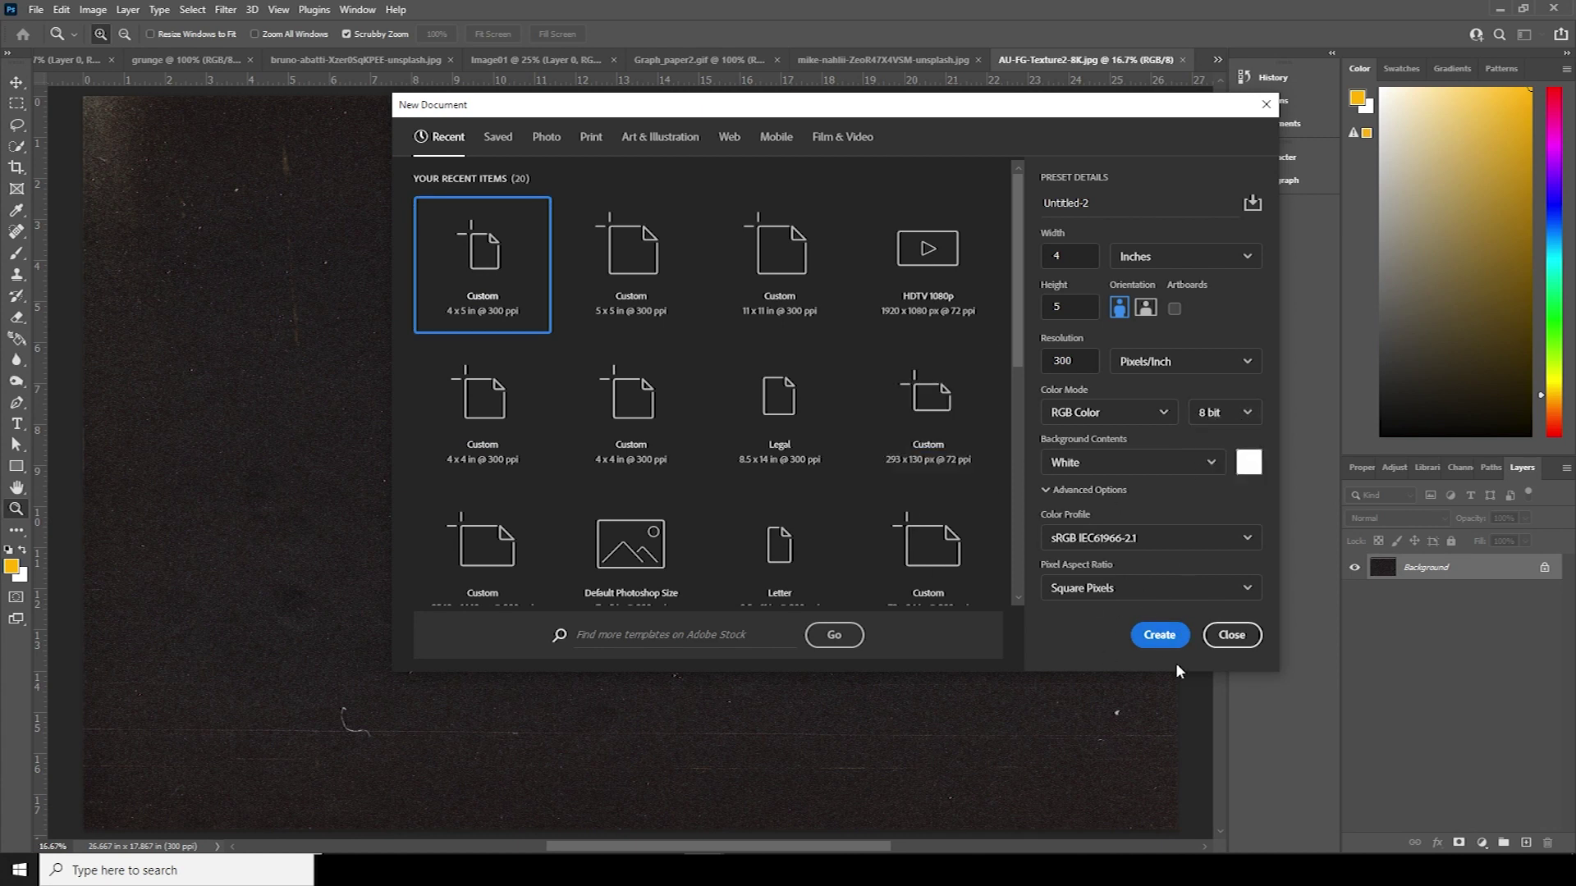
{"action": "left_click", "coordinate": [1156, 636]}
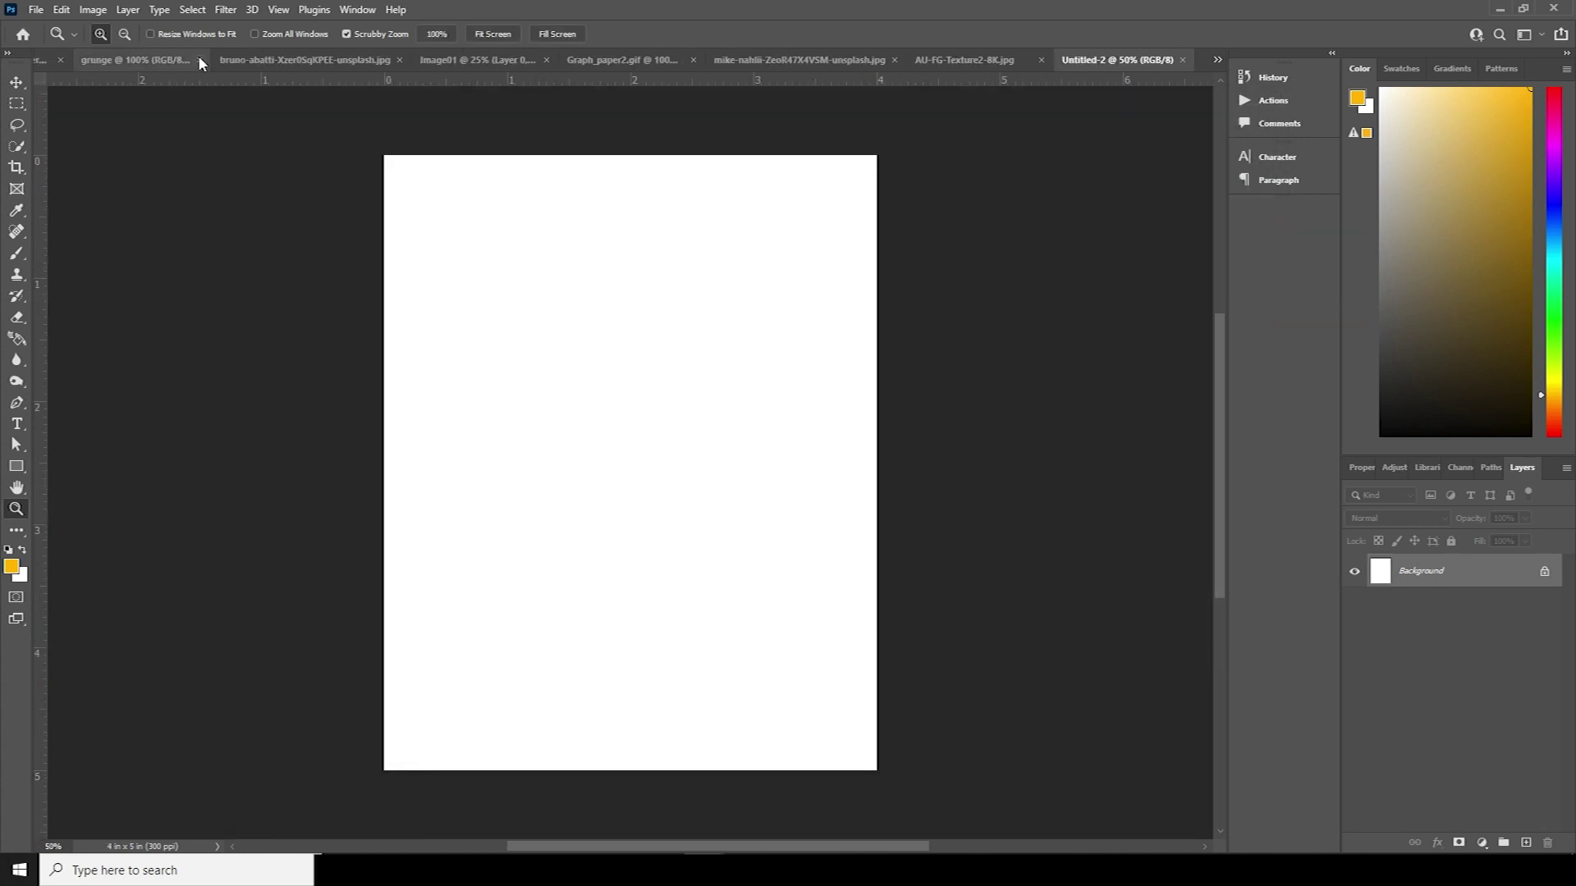
Browse the open source images and bring up the grunge paper texture, zoomed in.
{"action": "left_click", "coordinate": [39, 62]}
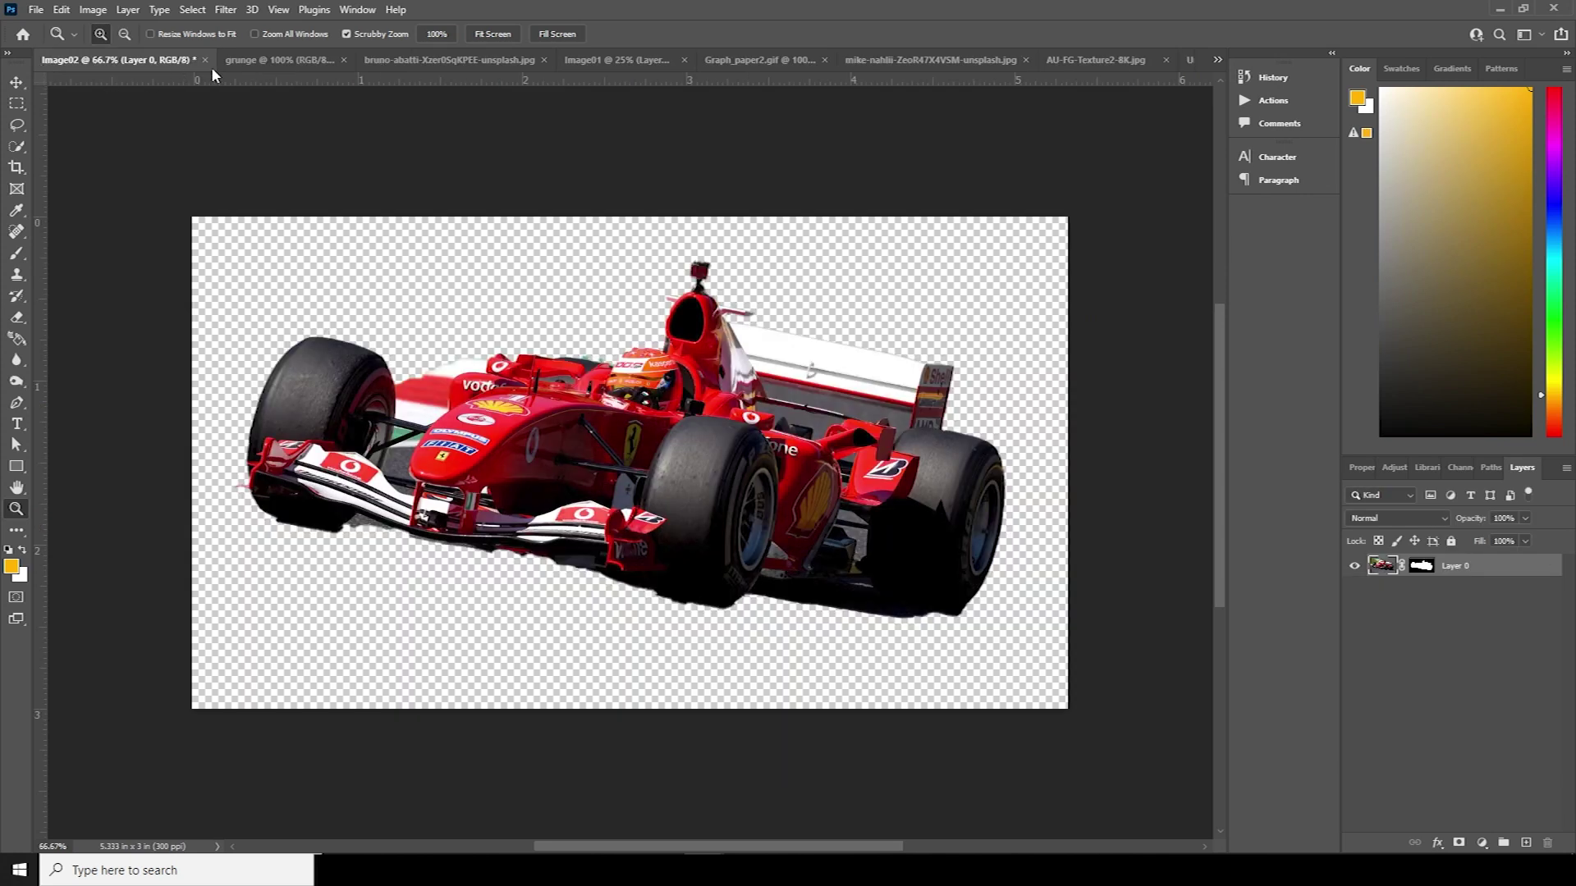
{"action": "left_click", "coordinate": [247, 62]}
{"action": "left_click_drag", "start_coordinate": [447, 61], "coordinate": [402, 70]}
{"action": "left_click", "coordinate": [238, 62]}
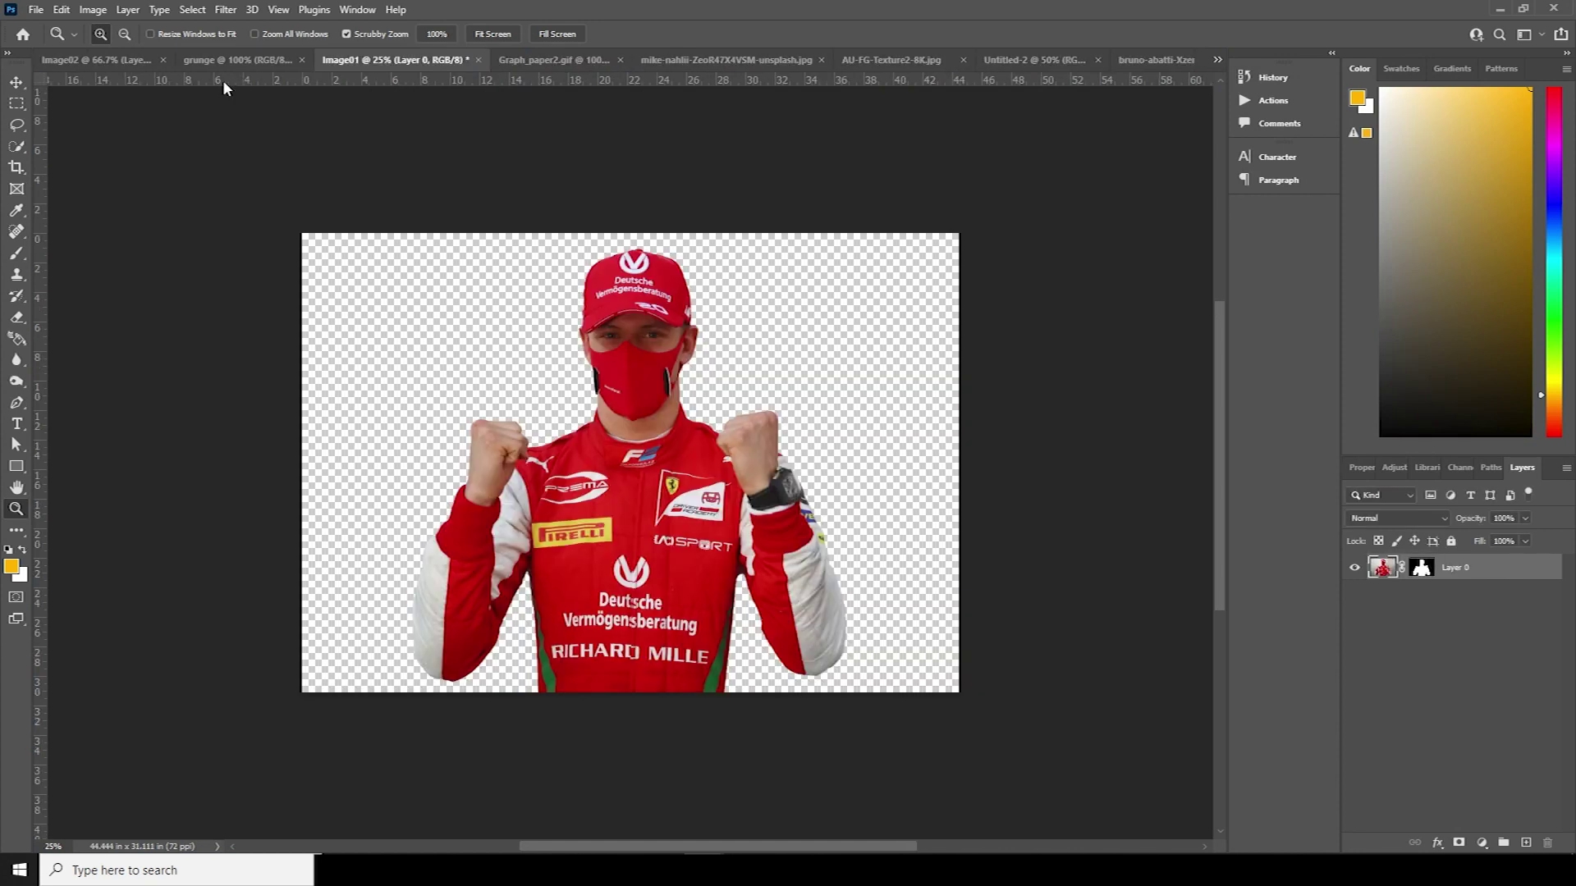
{"action": "left_click", "coordinate": [218, 61]}
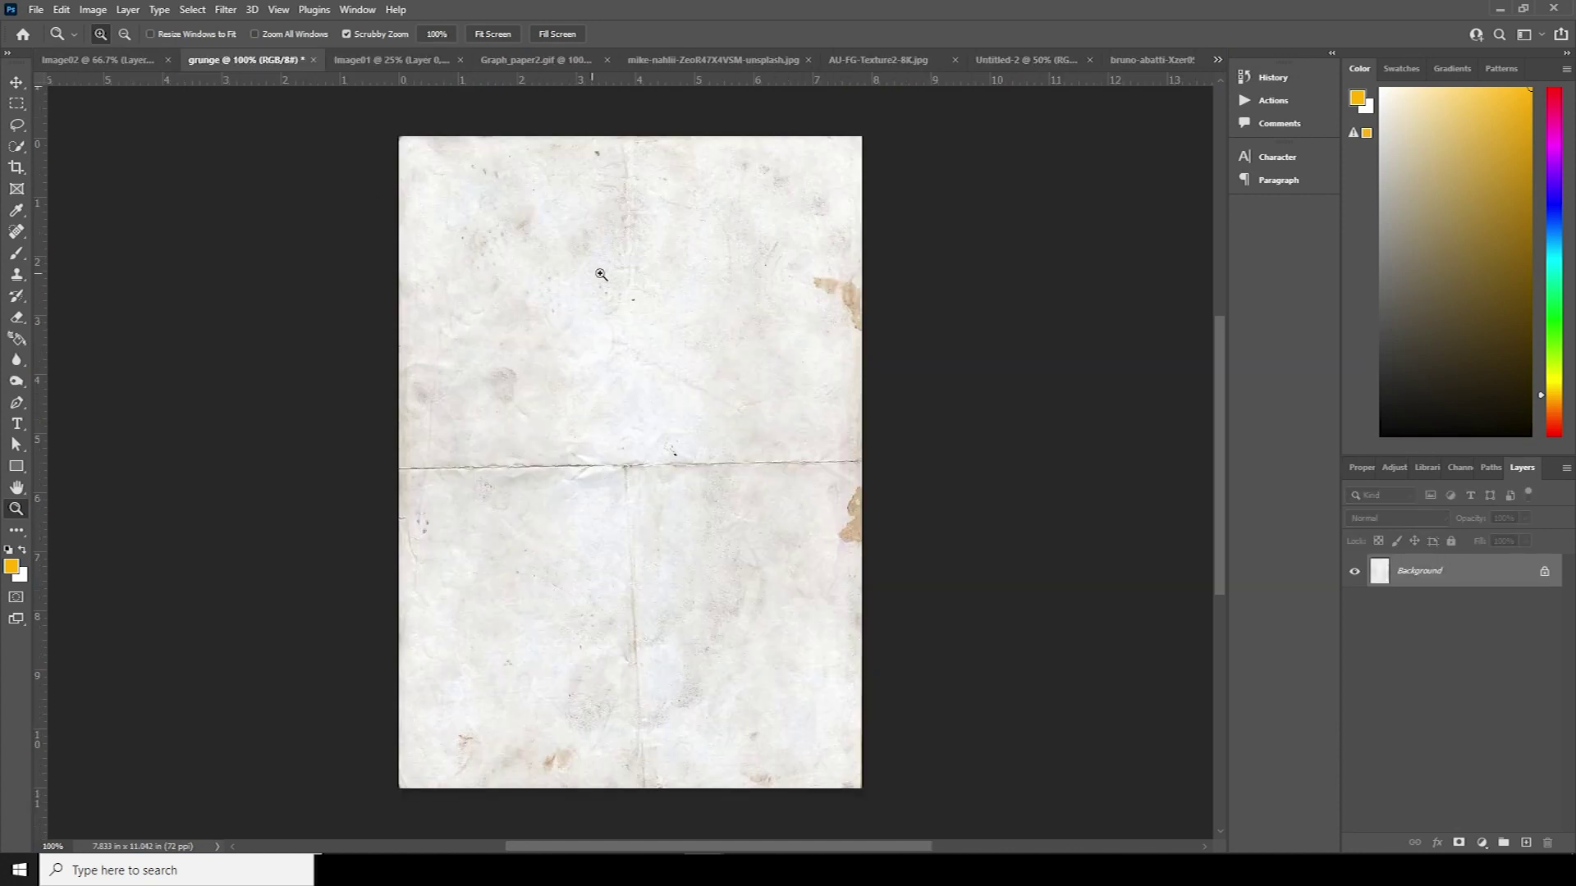
{"action": "left_click_drag", "start_coordinate": [600, 275], "coordinate": [850, 208]}
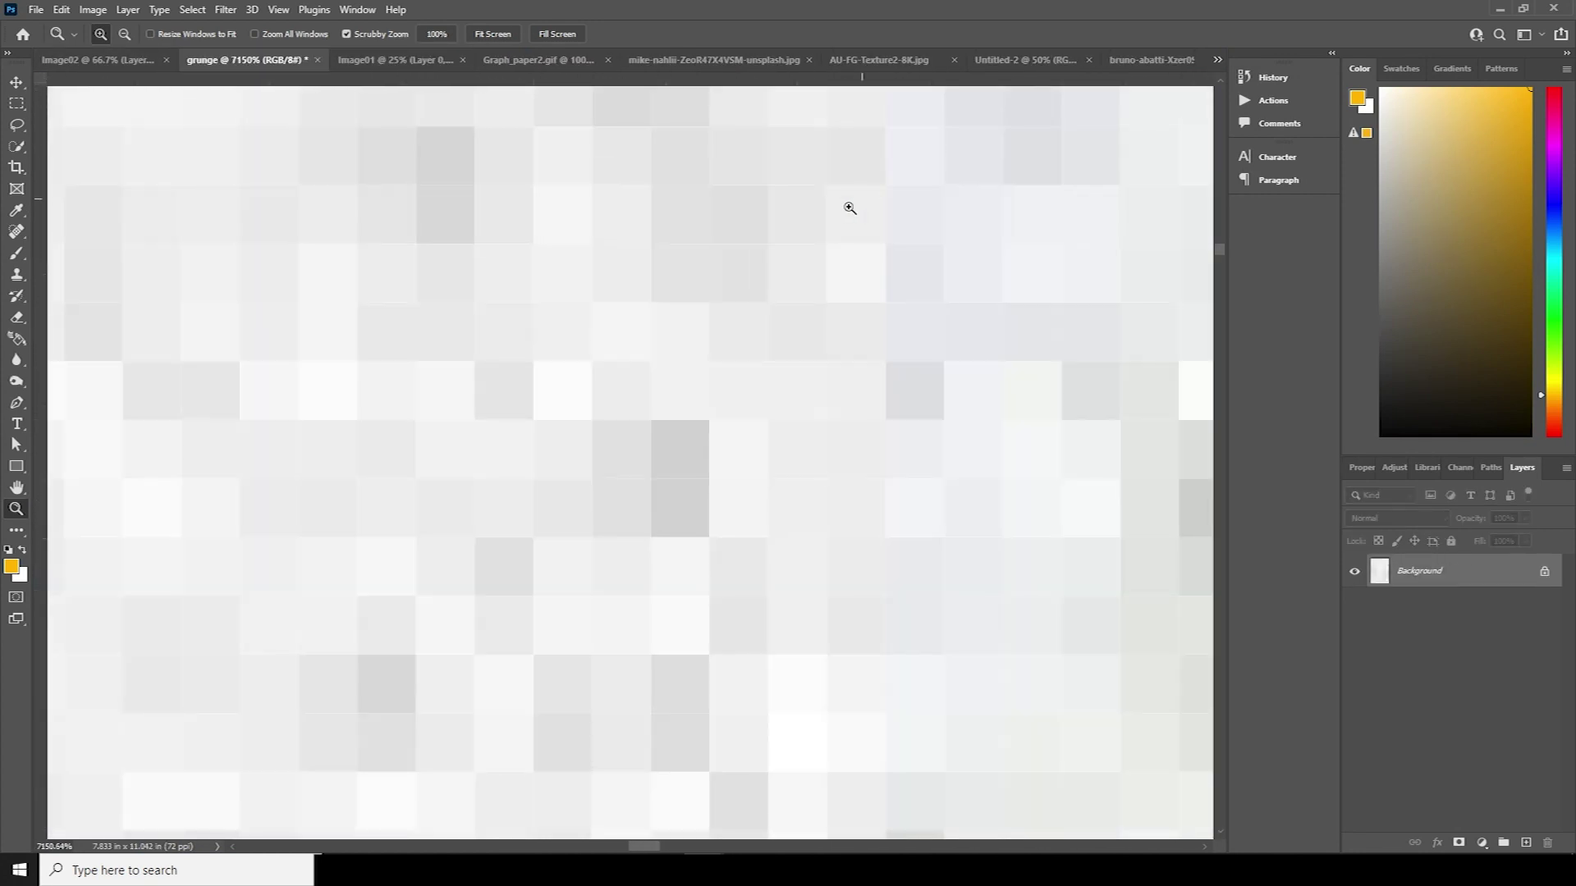
{"action": "left_click", "coordinate": [18, 82]}
Drag the grunge texture into the poster and scale it to fill the canvas.
{"action": "left_click_drag", "start_coordinate": [985, 58], "coordinate": [658, 366]}
{"action": "left_click_drag", "start_coordinate": [718, 419], "coordinate": [707, 486]}
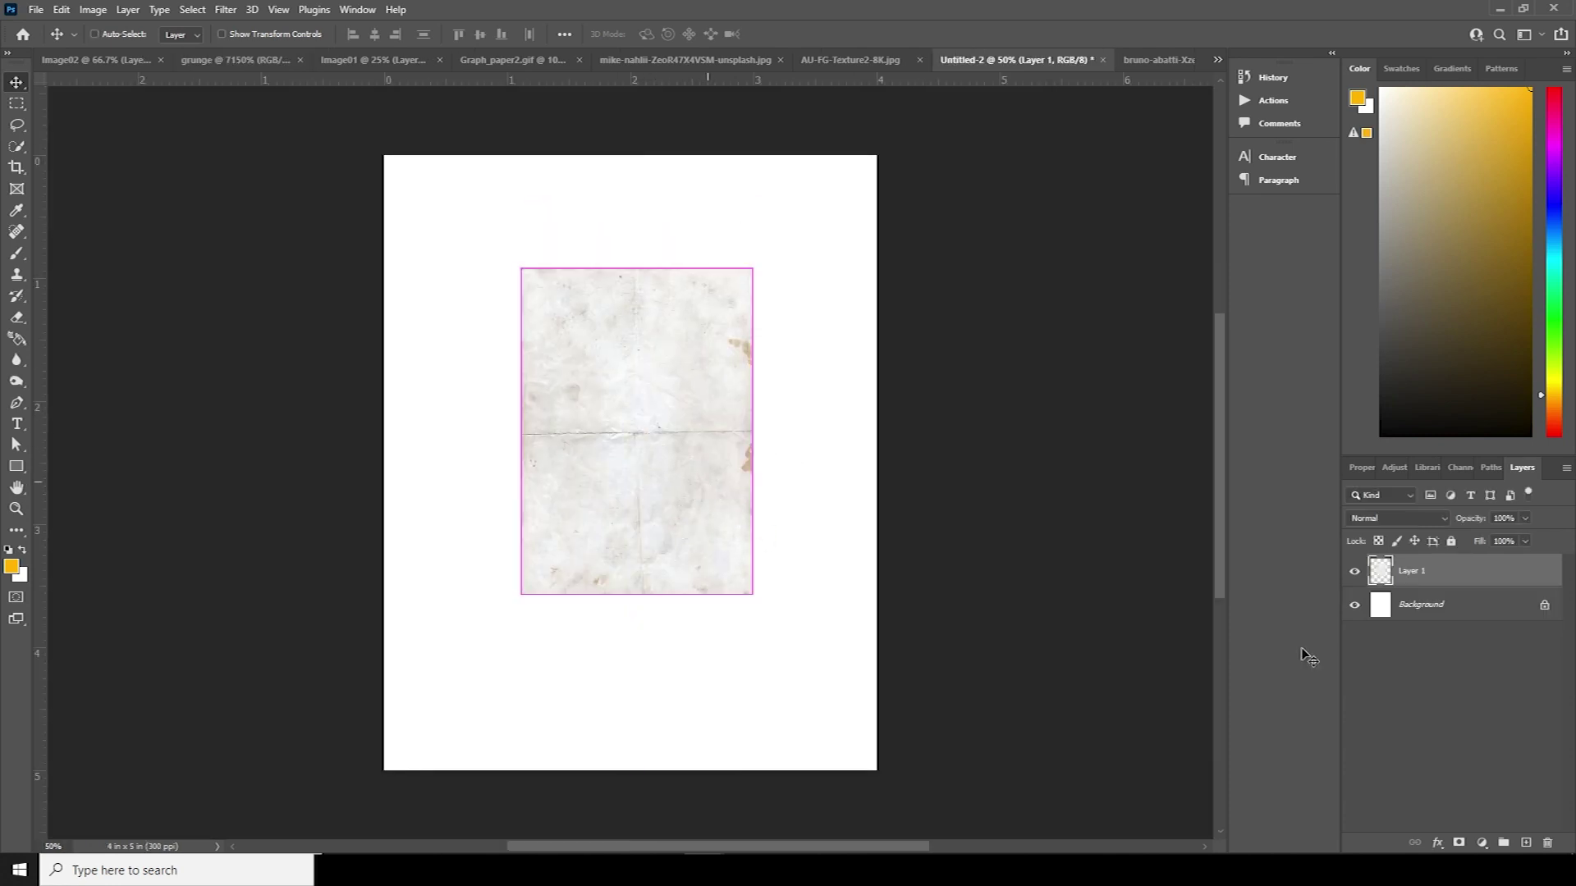
{"action": "key", "text": "ctrl+t"}
{"action": "left_click_drag", "start_coordinate": [753, 594], "coordinate": [955, 743]}
{"action": "left_click_drag", "start_coordinate": [760, 661], "coordinate": [756, 683]}
{"action": "key", "text": "Return"}
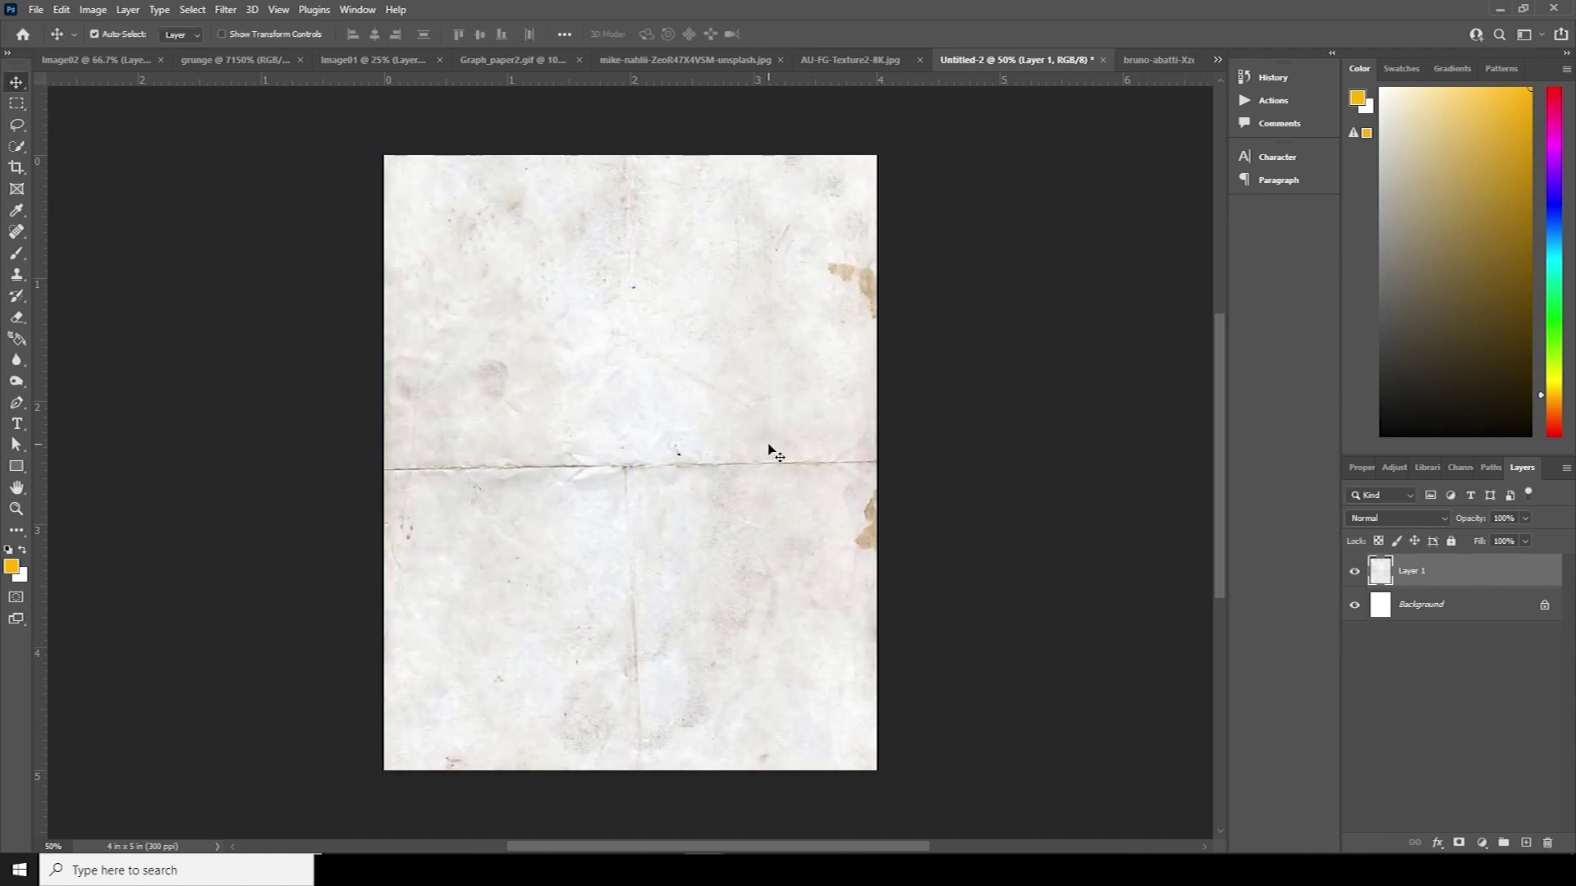
Bring the graph paper grid into the poster and enlarge it to cover the canvas.
{"action": "left_click", "coordinate": [509, 60]}
{"action": "left_click_drag", "start_coordinate": [645, 367], "coordinate": [682, 464]}
{"action": "key", "text": "ctrl+t"}
{"action": "left_click_drag", "start_coordinate": [757, 606], "coordinate": [881, 793]}
Apply the grid resize, set Layer 2 to Multiply, and return to the grunge texture document.
{"action": "key", "text": "Return"}
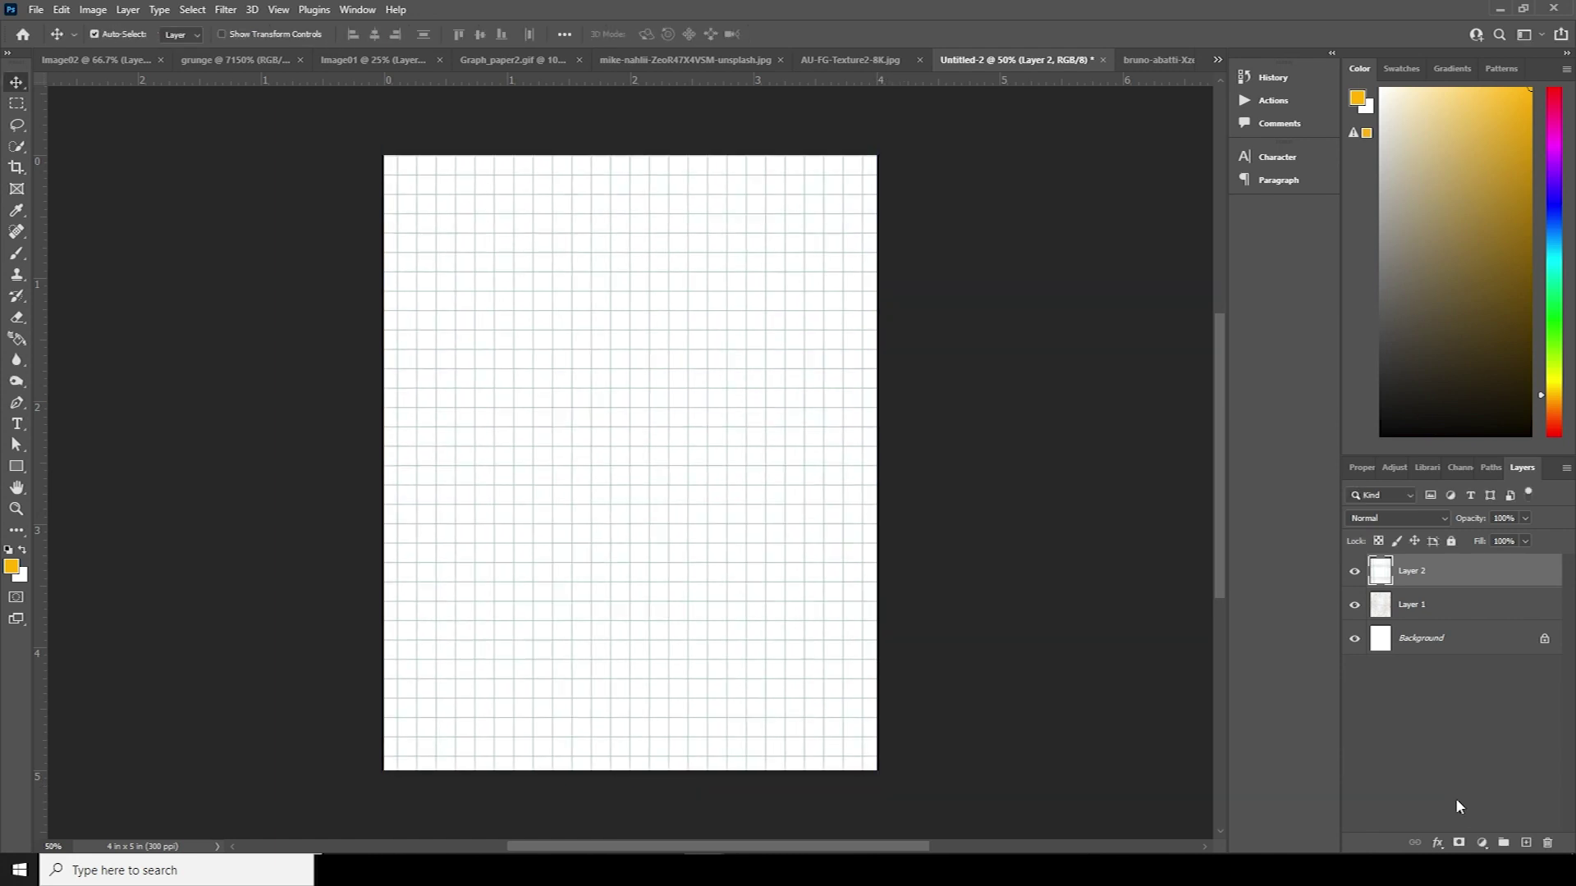
{"action": "left_click", "coordinate": [1383, 520]}
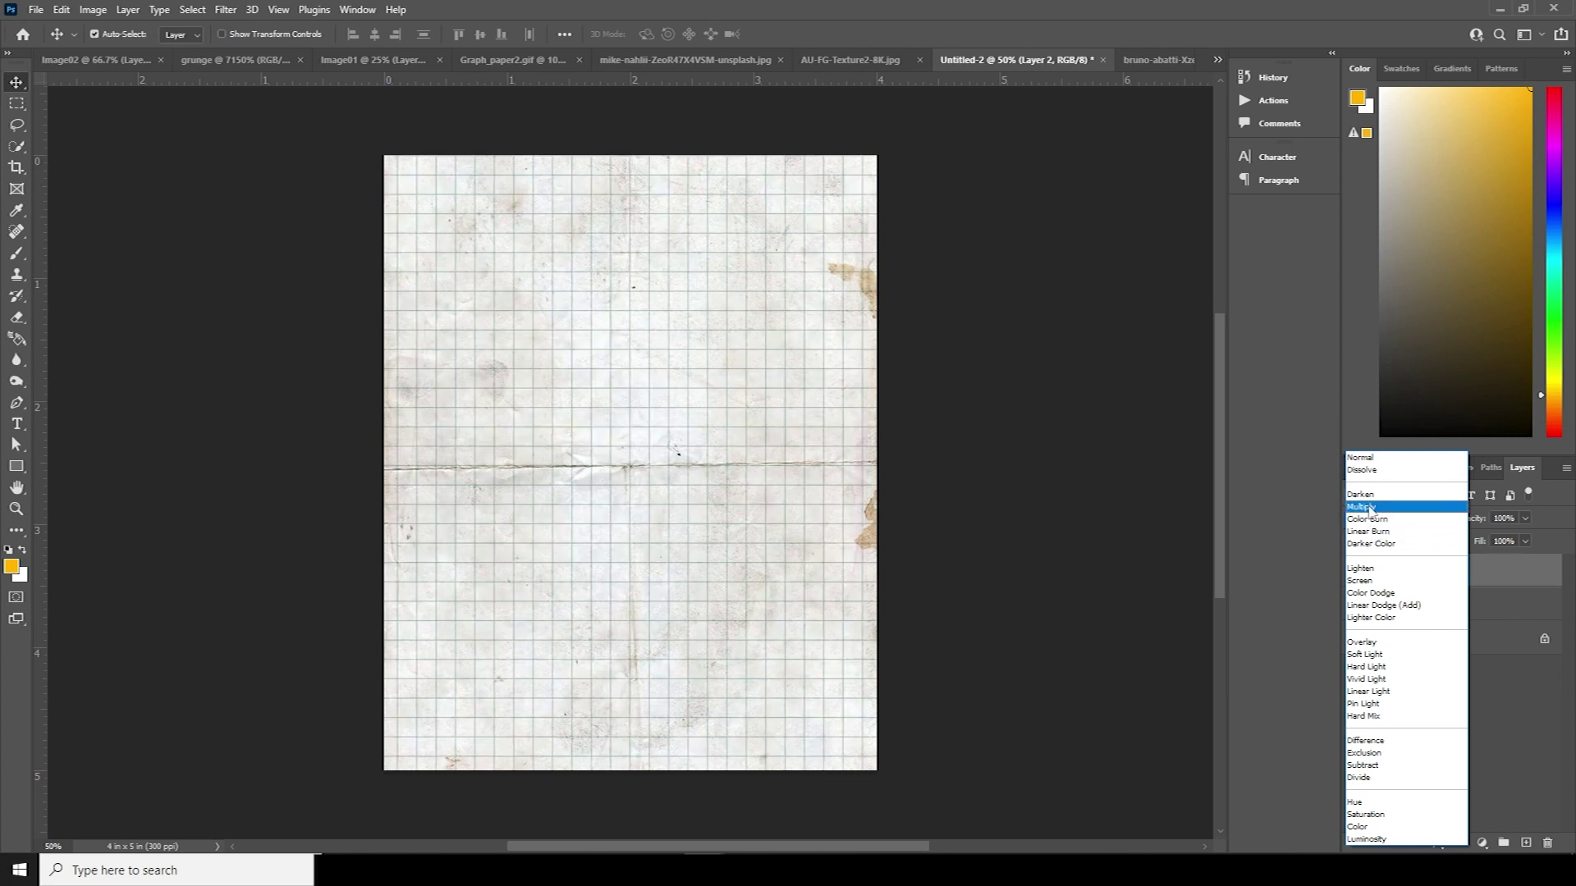
{"action": "left_click", "coordinate": [1369, 507]}
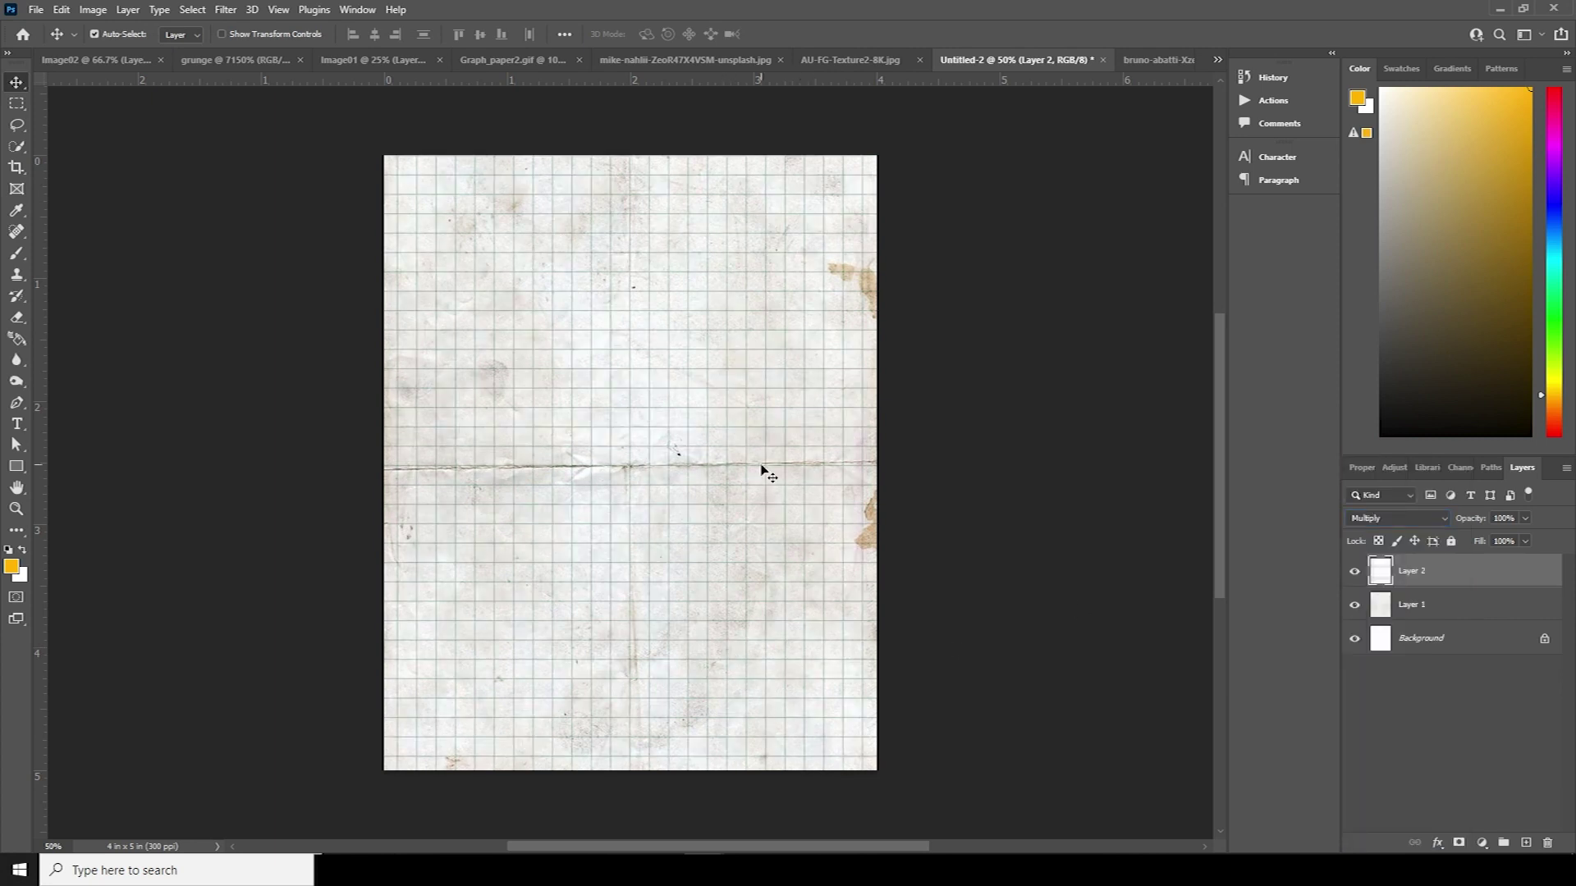
{"action": "left_click", "coordinate": [345, 59]}
{"action": "left_click", "coordinate": [253, 59]}
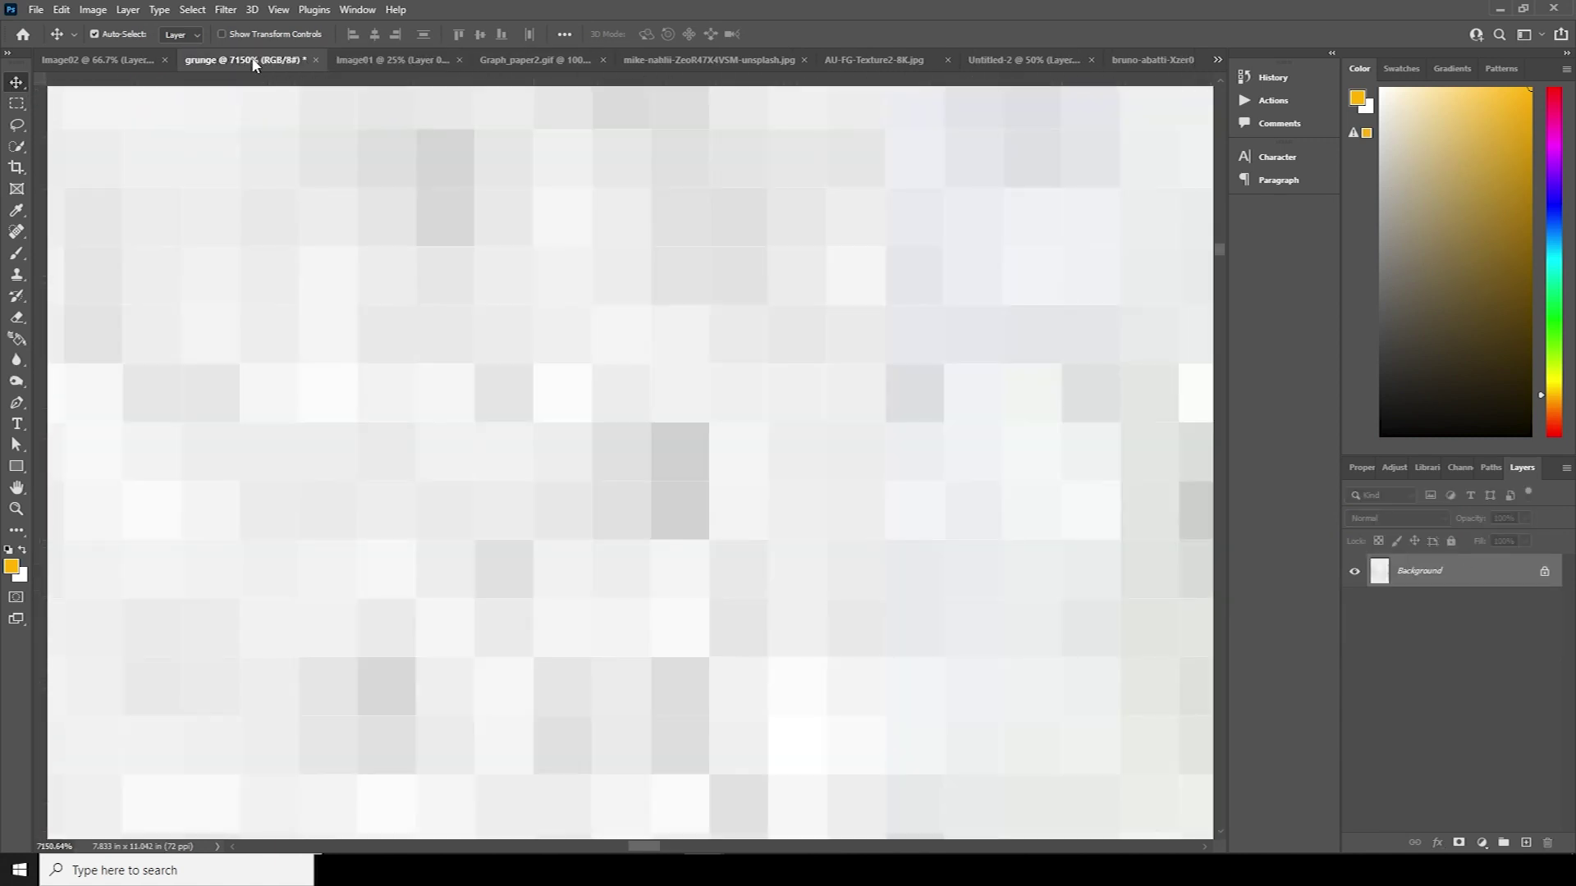
Open the cathedral rooftop photo, clear the selection, and auto-select the sky with Select > Sky.
{"action": "left_click", "coordinate": [105, 58]}
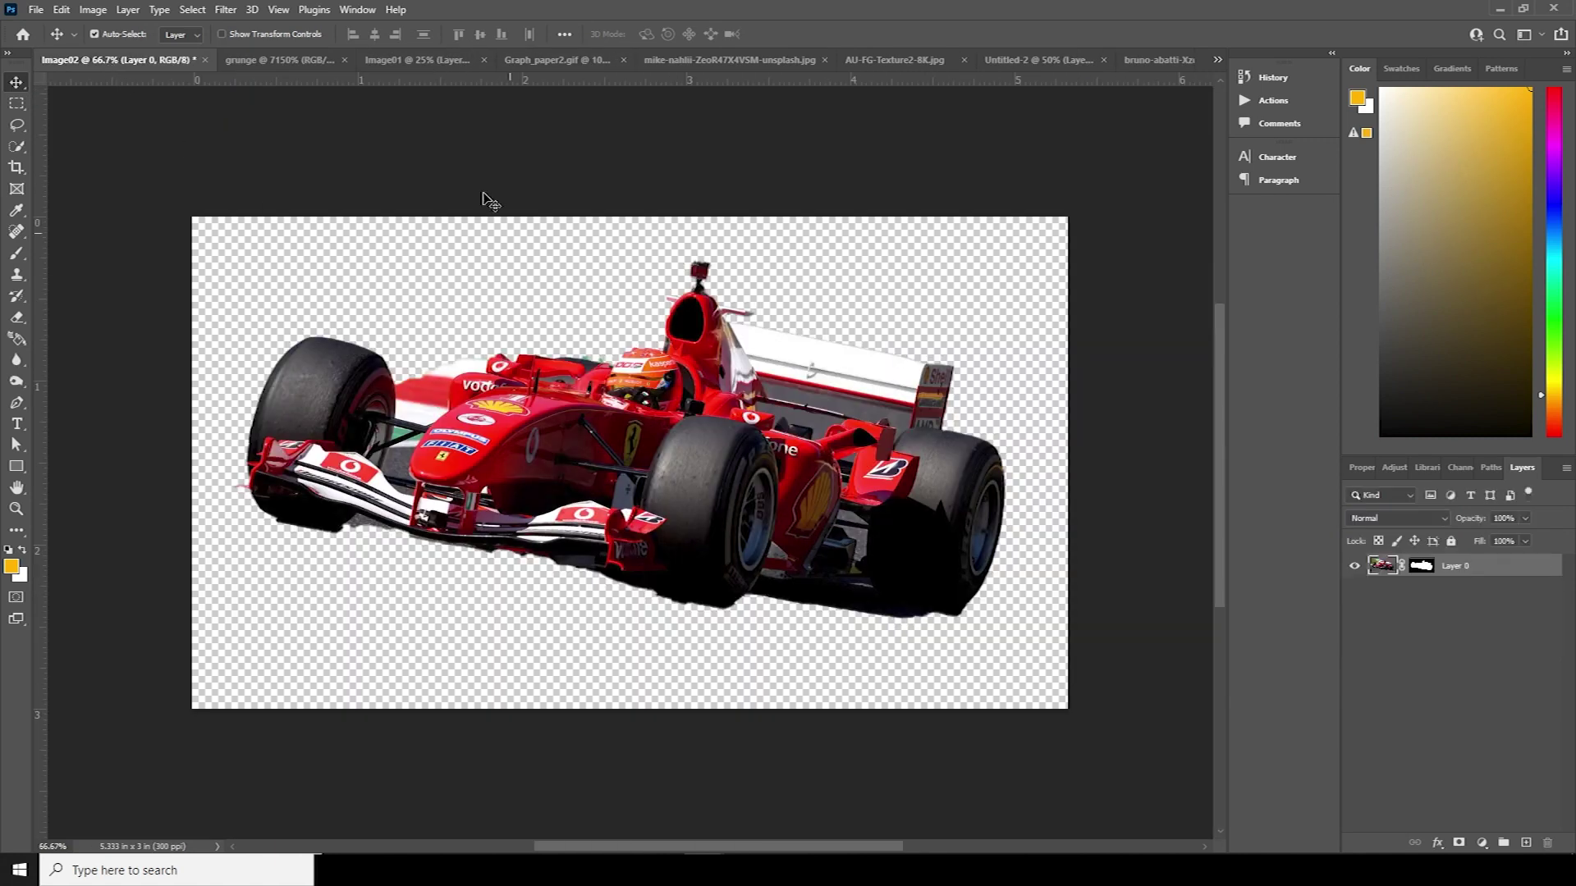
{"action": "left_click", "coordinate": [553, 60]}
{"action": "left_click", "coordinate": [726, 61]}
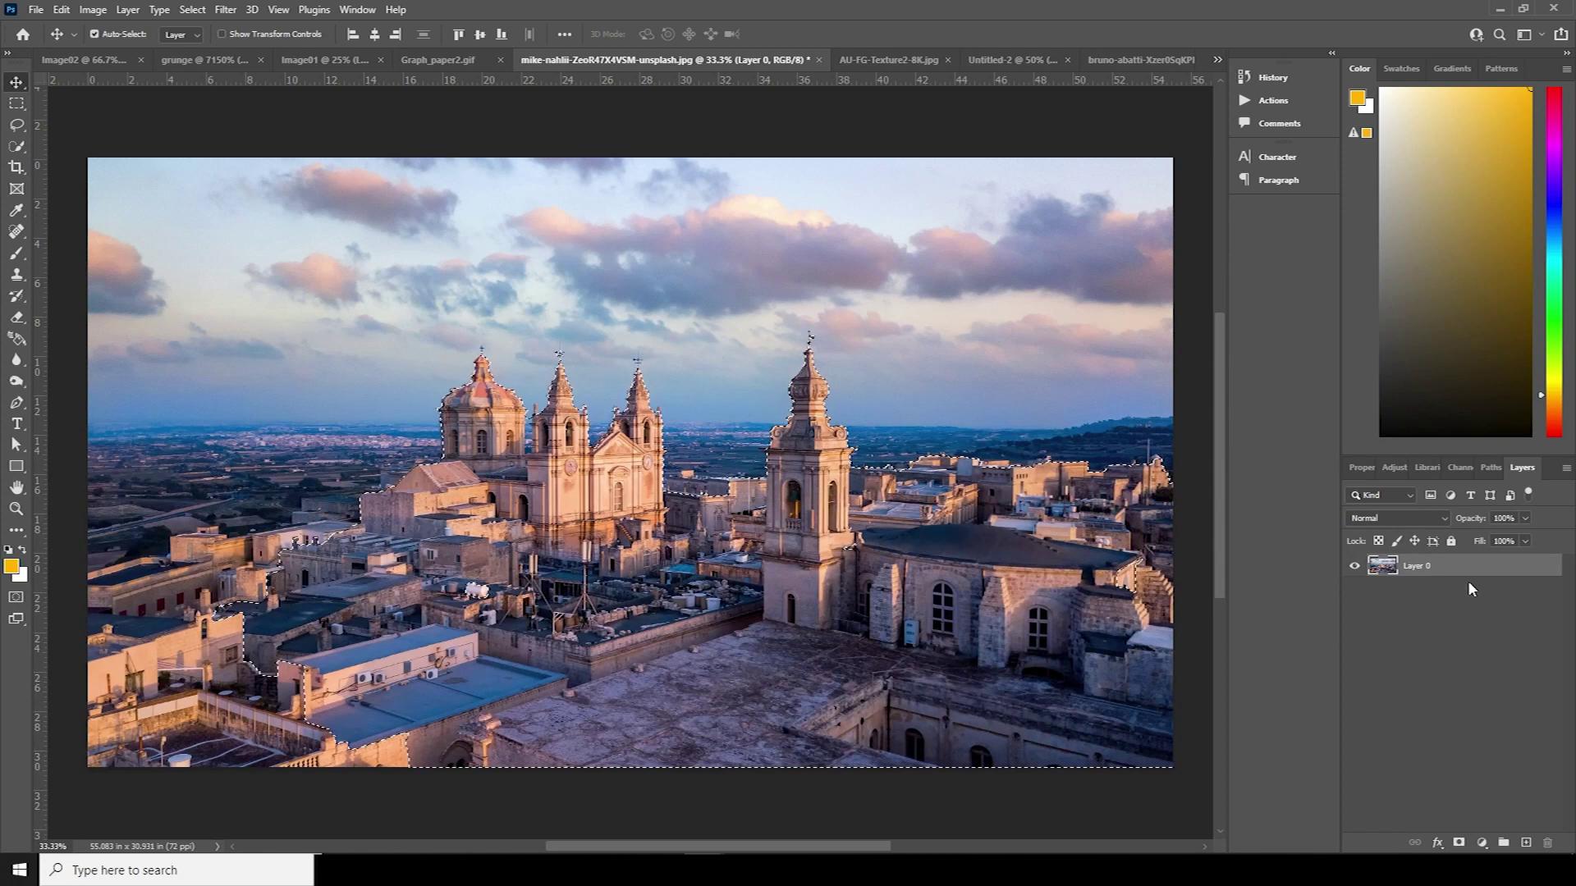
{"action": "key", "text": "ctrl+d"}
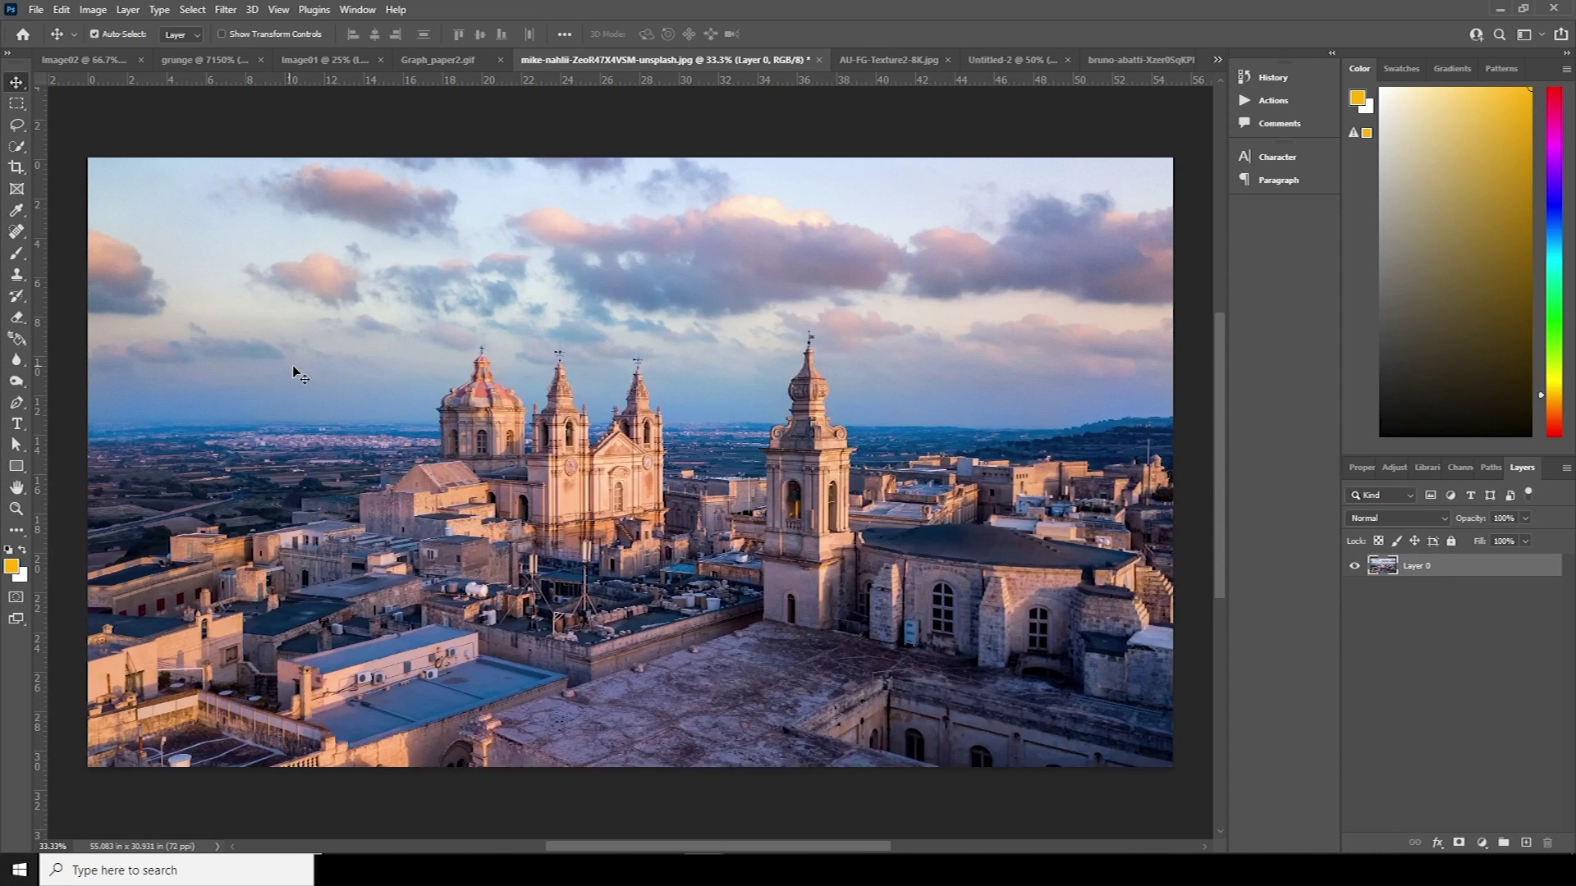
{"action": "left_click", "coordinate": [193, 10]}
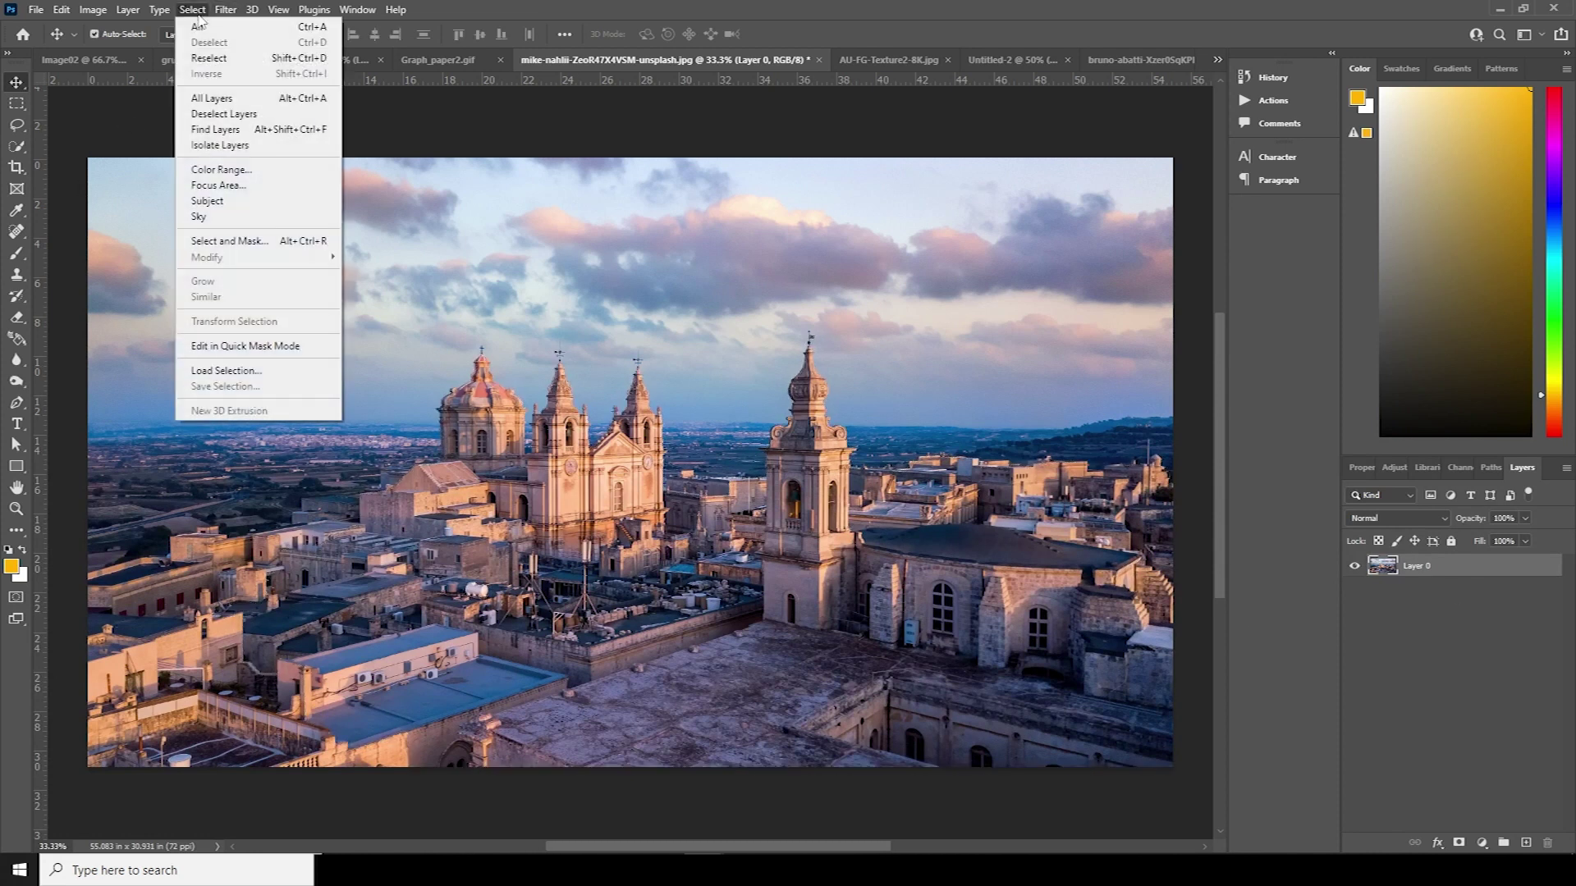
{"action": "left_click", "coordinate": [222, 217]}
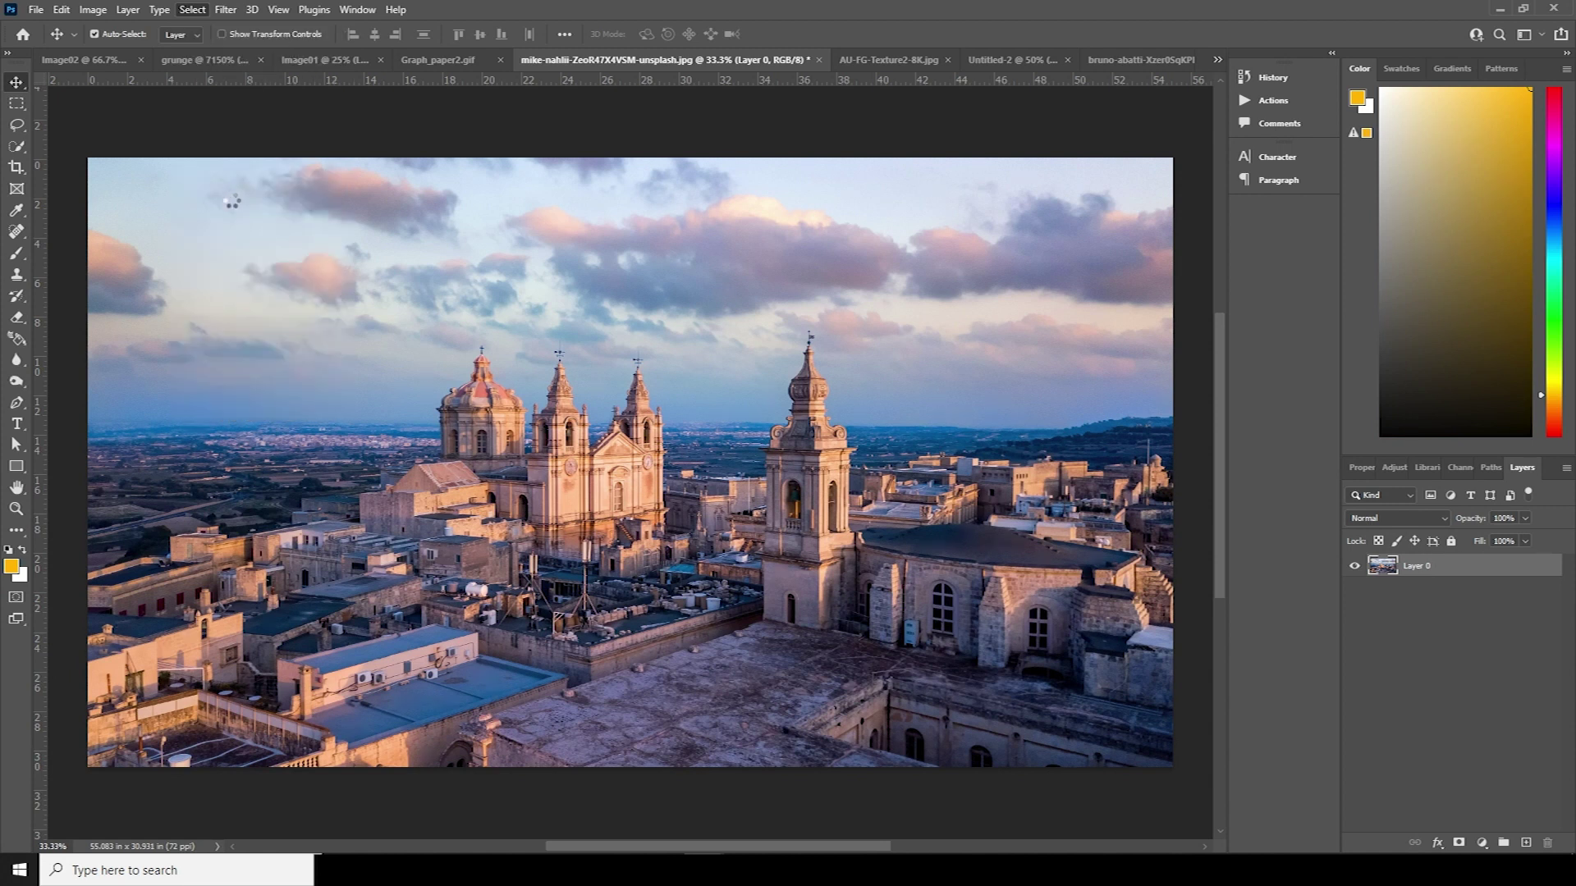
Refine the sky selection around the rooftops with Quick Selection and mask the sky out.
{"action": "left_click", "coordinate": [16, 146]}
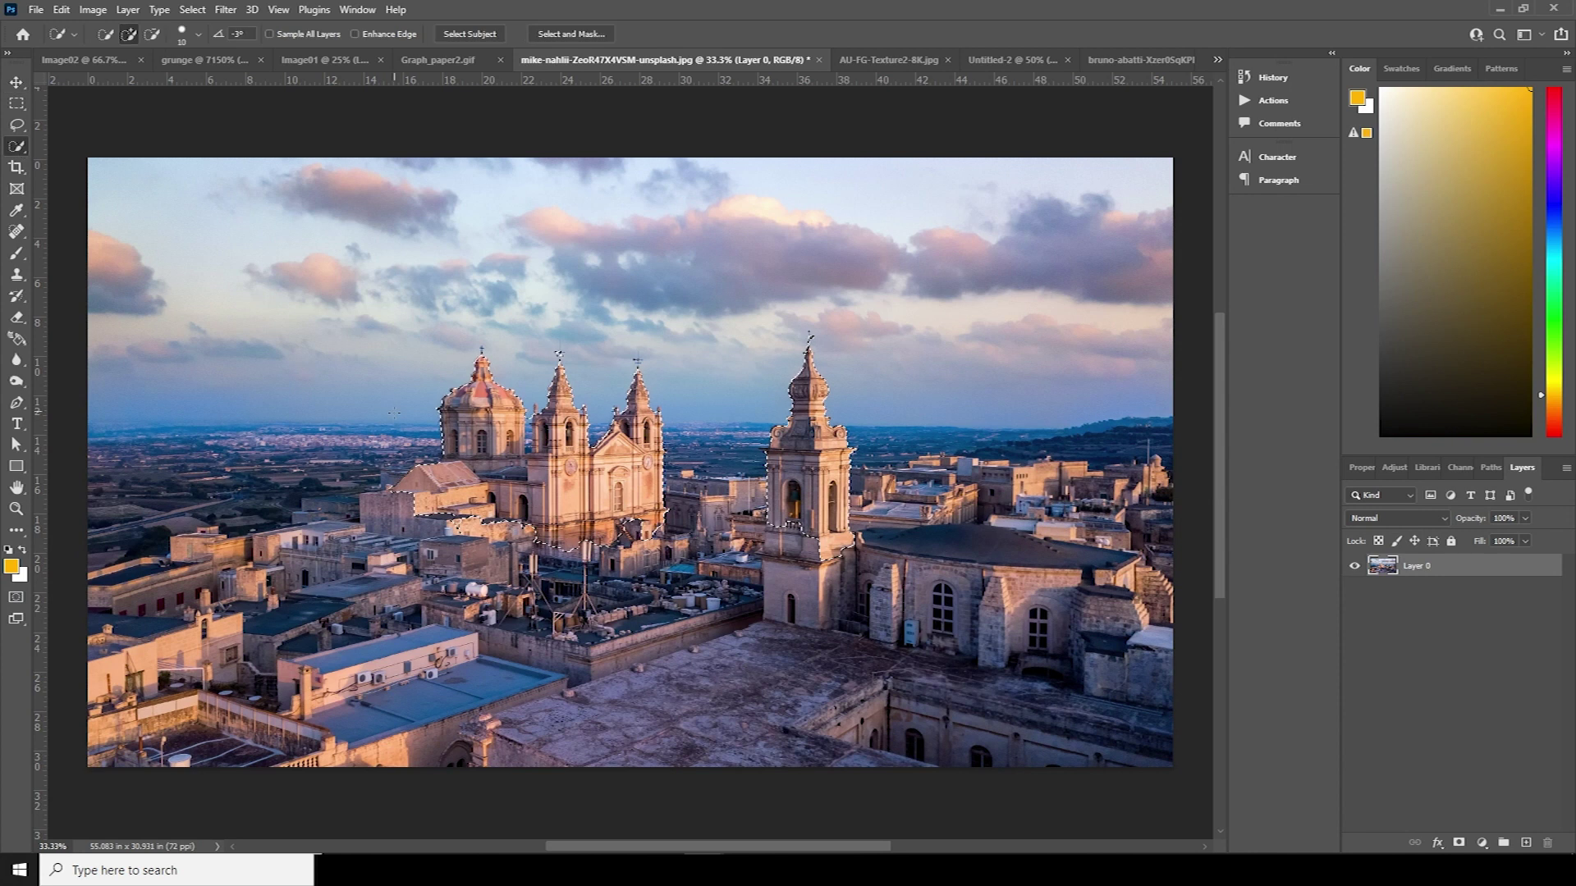
{"action": "mouse_move", "coordinate": [702, 500]}
{"action": "left_mouse_down"}
{"action": "mouse_move", "coordinate": [756, 503]}
{"action": "mouse_move", "coordinate": [563, 584]}
{"action": "left_mouse_up"}
{"action": "mouse_move", "coordinate": [690, 587]}
{"action": "left_mouse_down"}
{"action": "mouse_move", "coordinate": [492, 525]}
{"action": "mouse_move", "coordinate": [394, 582]}
{"action": "mouse_move", "coordinate": [370, 640]}
{"action": "mouse_move", "coordinate": [775, 683]}
{"action": "mouse_move", "coordinate": [833, 630]}
{"action": "mouse_move", "coordinate": [850, 550]}
{"action": "mouse_move", "coordinate": [817, 542]}
{"action": "mouse_move", "coordinate": [855, 519]}
{"action": "left_mouse_up"}
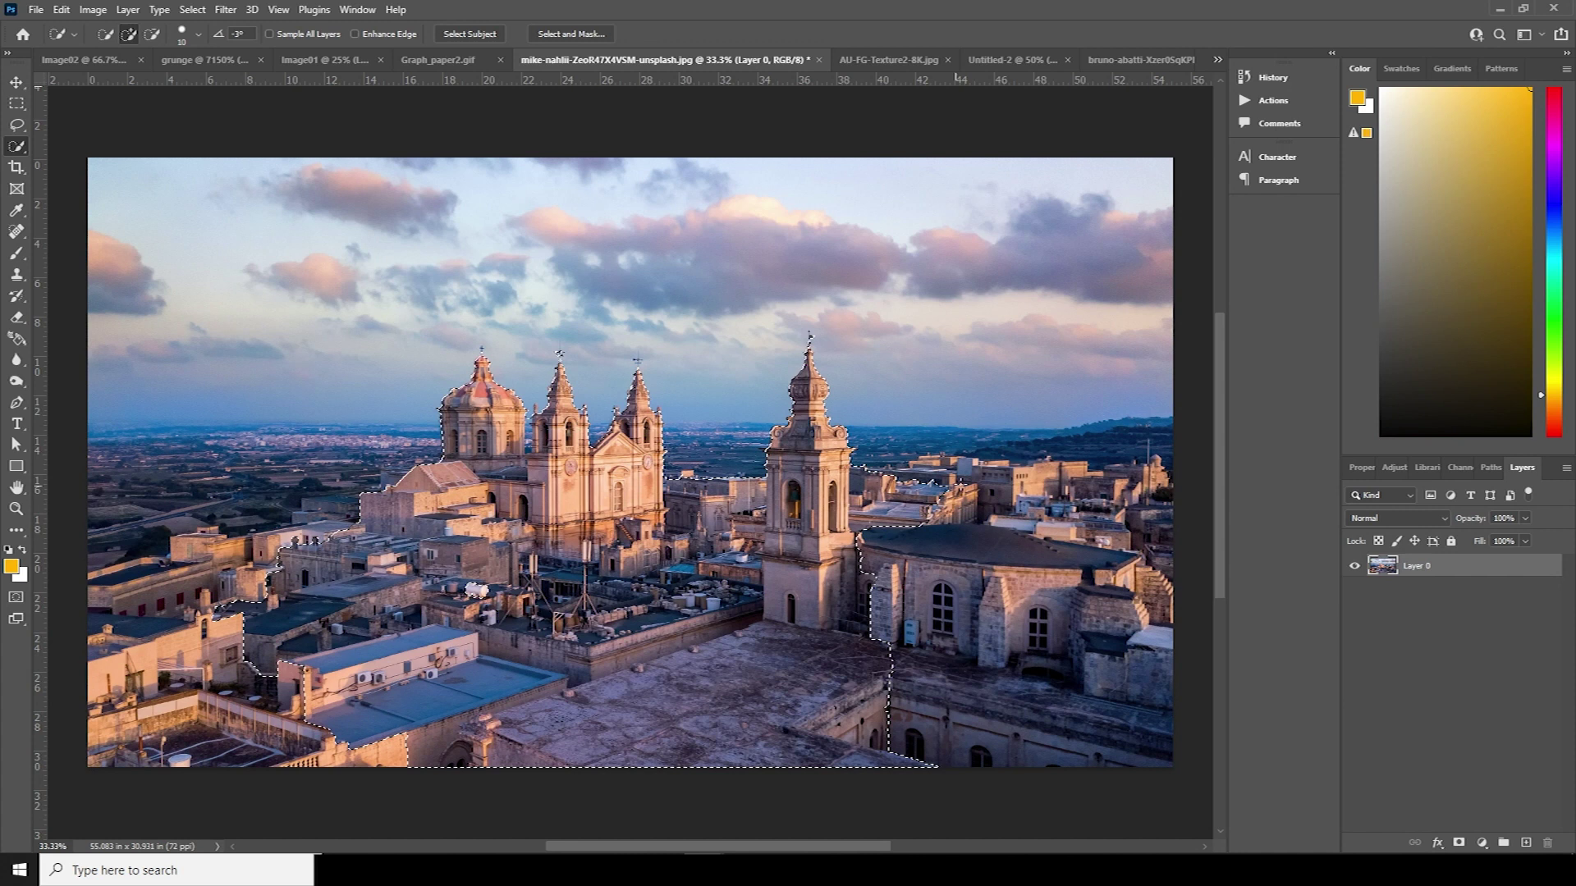
{"action": "mouse_move", "coordinate": [952, 484]}
{"action": "left_mouse_down"}
{"action": "mouse_move", "coordinate": [918, 542]}
{"action": "mouse_move", "coordinate": [1118, 660]}
{"action": "left_mouse_up"}
{"action": "left_click_drag", "start_coordinate": [898, 731], "coordinate": [1195, 665]}
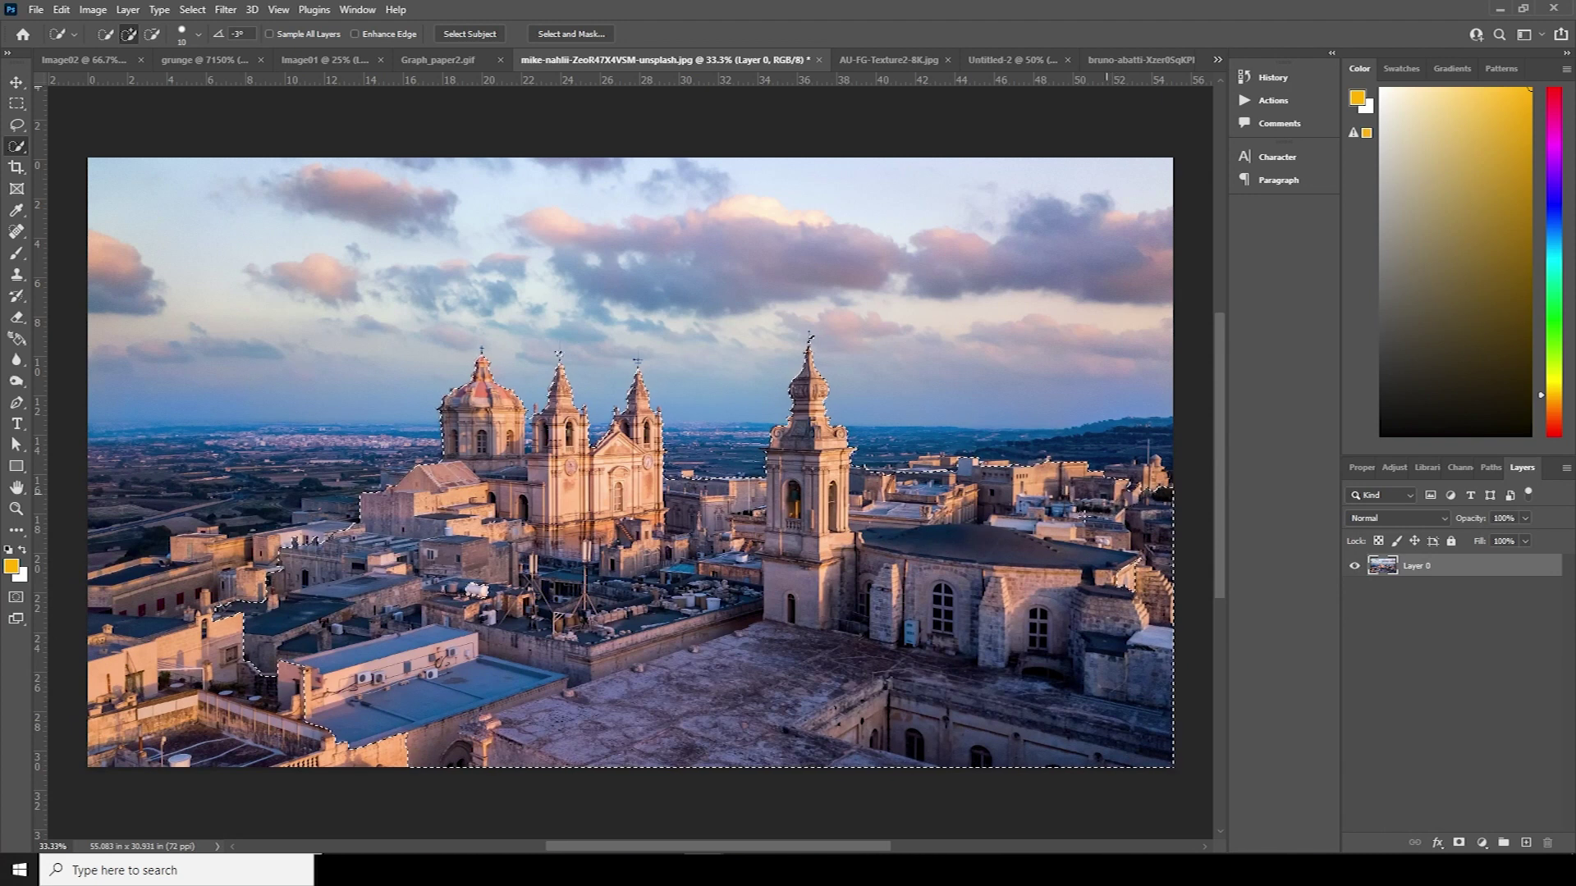
{"action": "left_click", "coordinate": [1459, 843]}
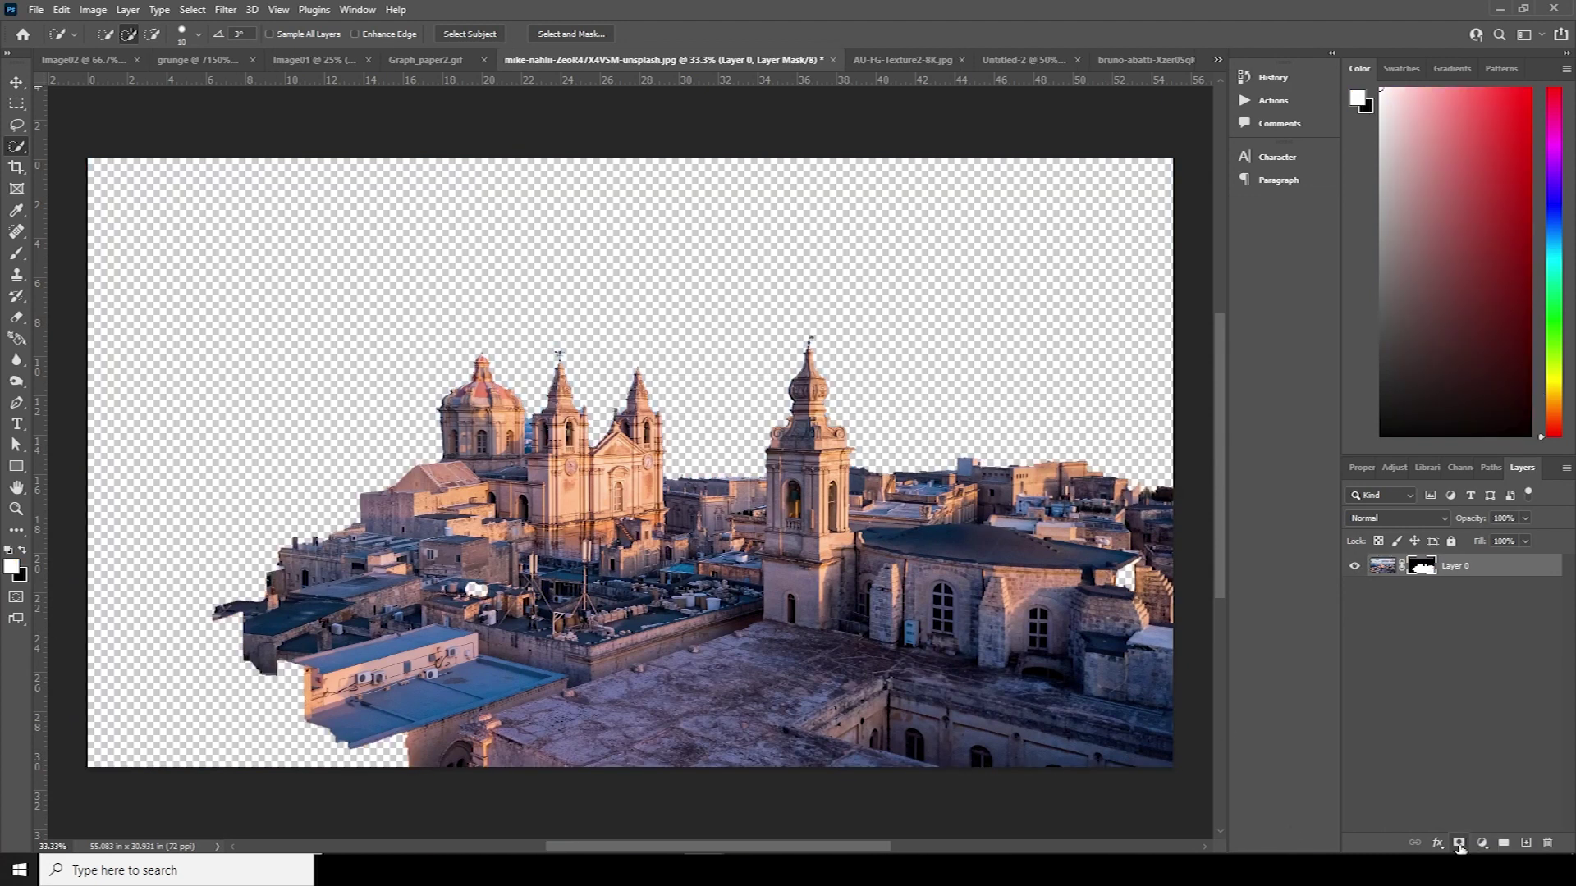
{"action": "left_click", "coordinate": [1380, 568]}
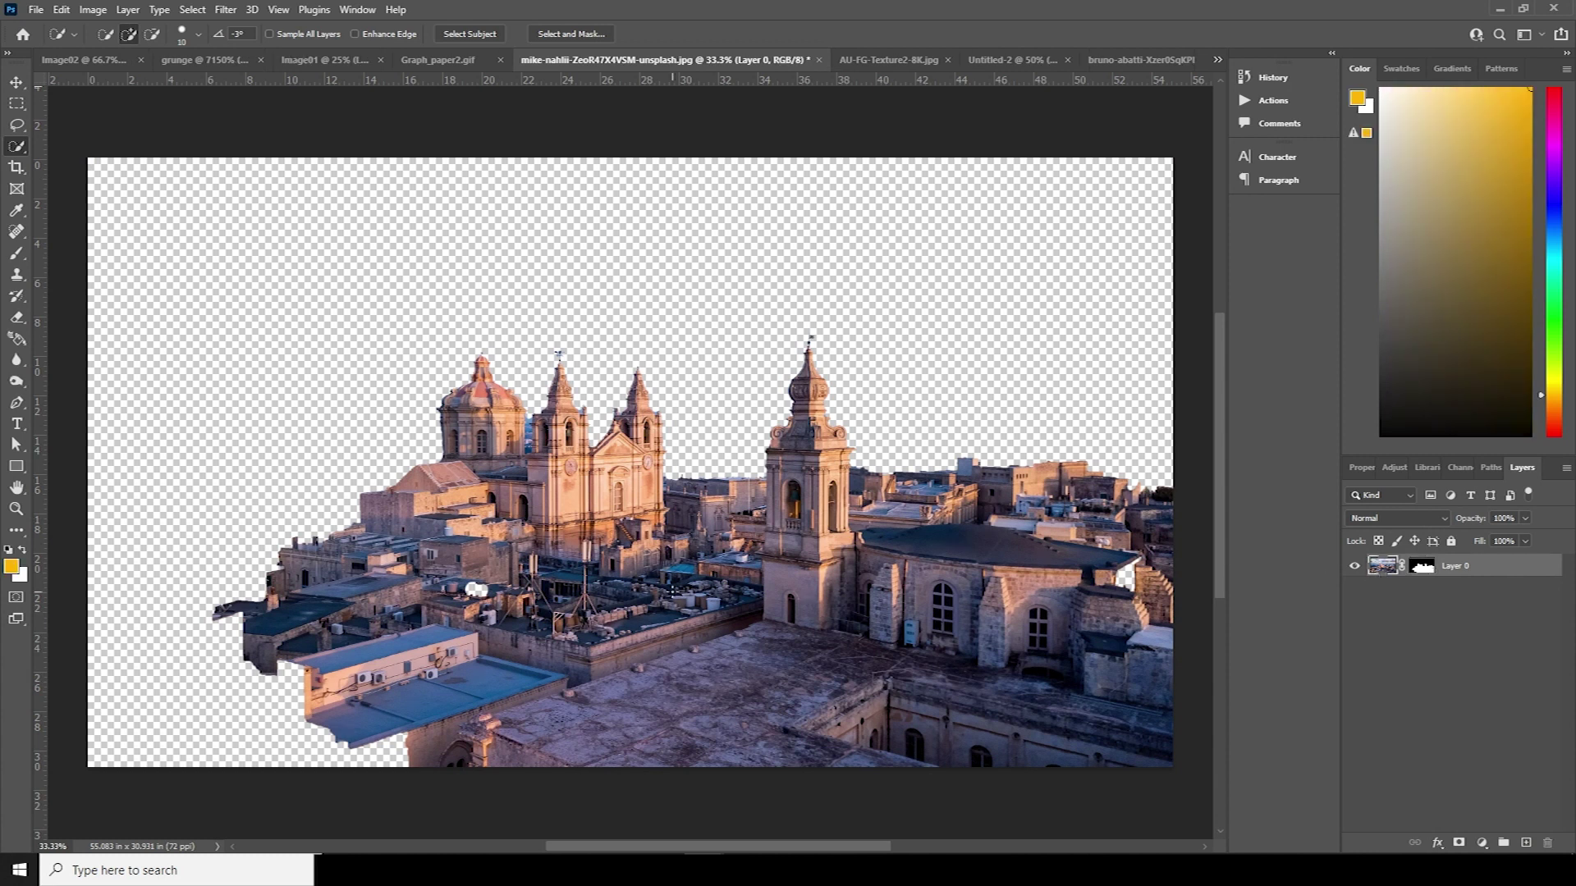
Apply Camera Raw with Saturation -100, Highlights -82, Shadows +27, Texture +37, Clarity +69.
{"action": "left_click", "coordinate": [223, 10]}
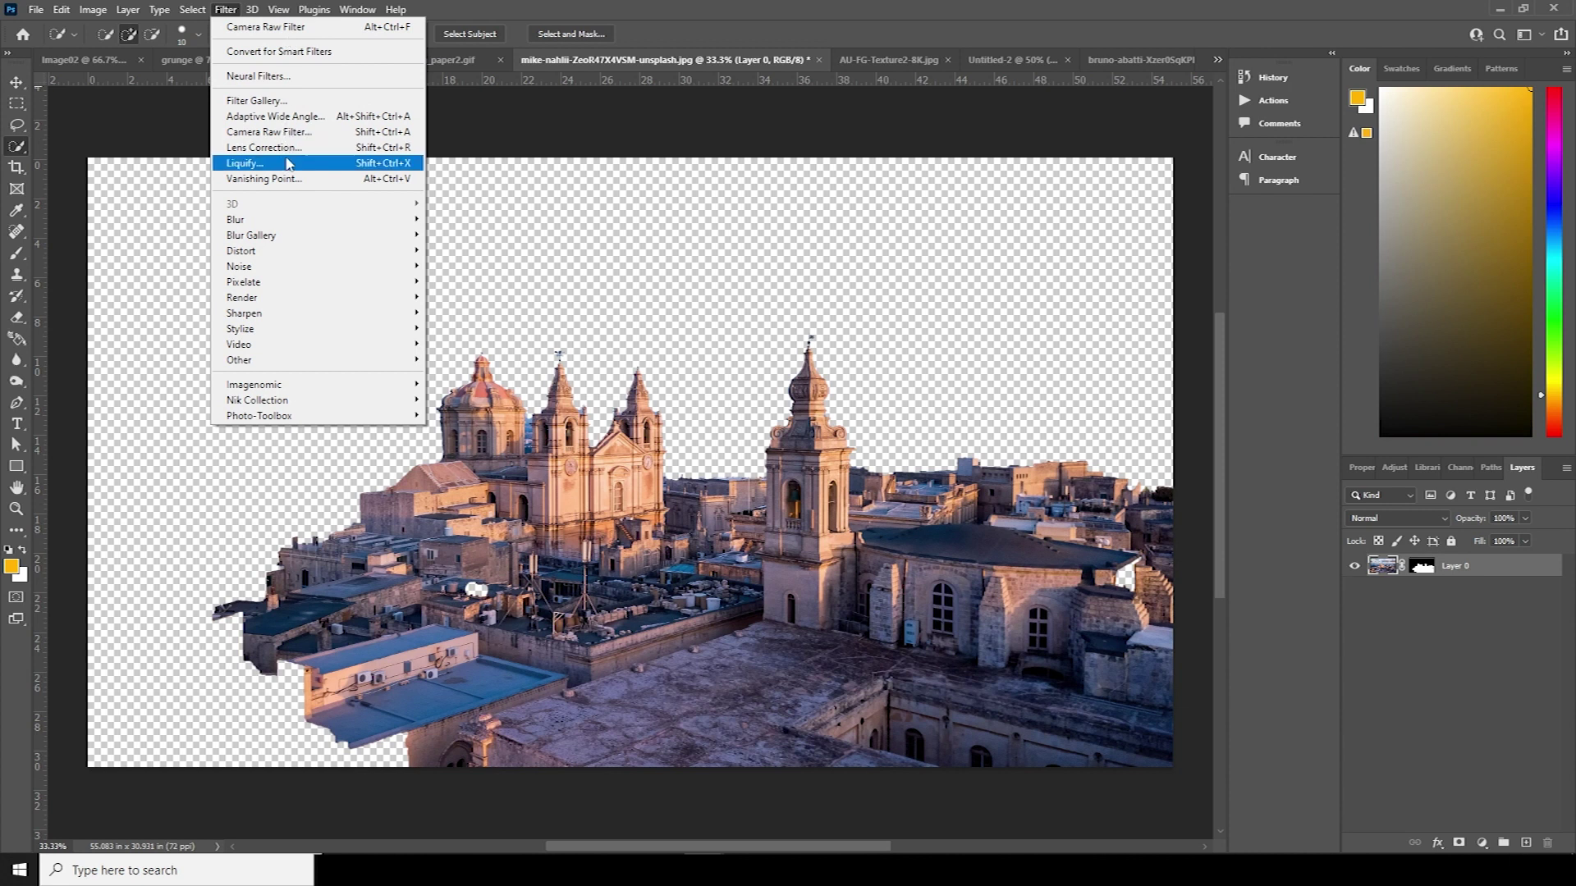
{"action": "left_click", "coordinate": [291, 131]}
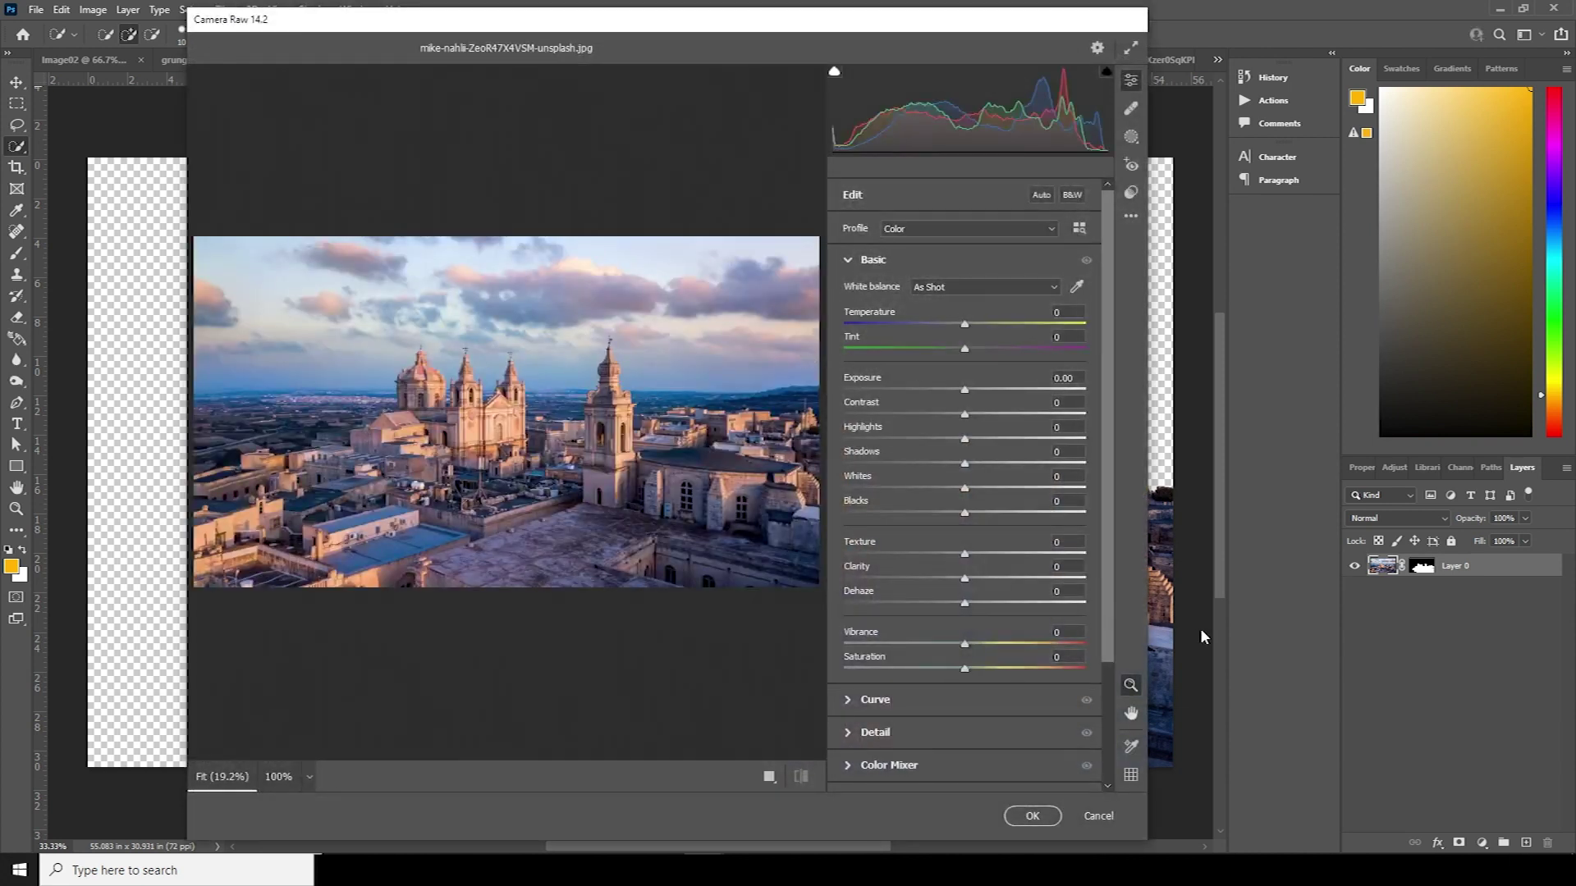
{"action": "left_click", "coordinate": [1047, 579]}
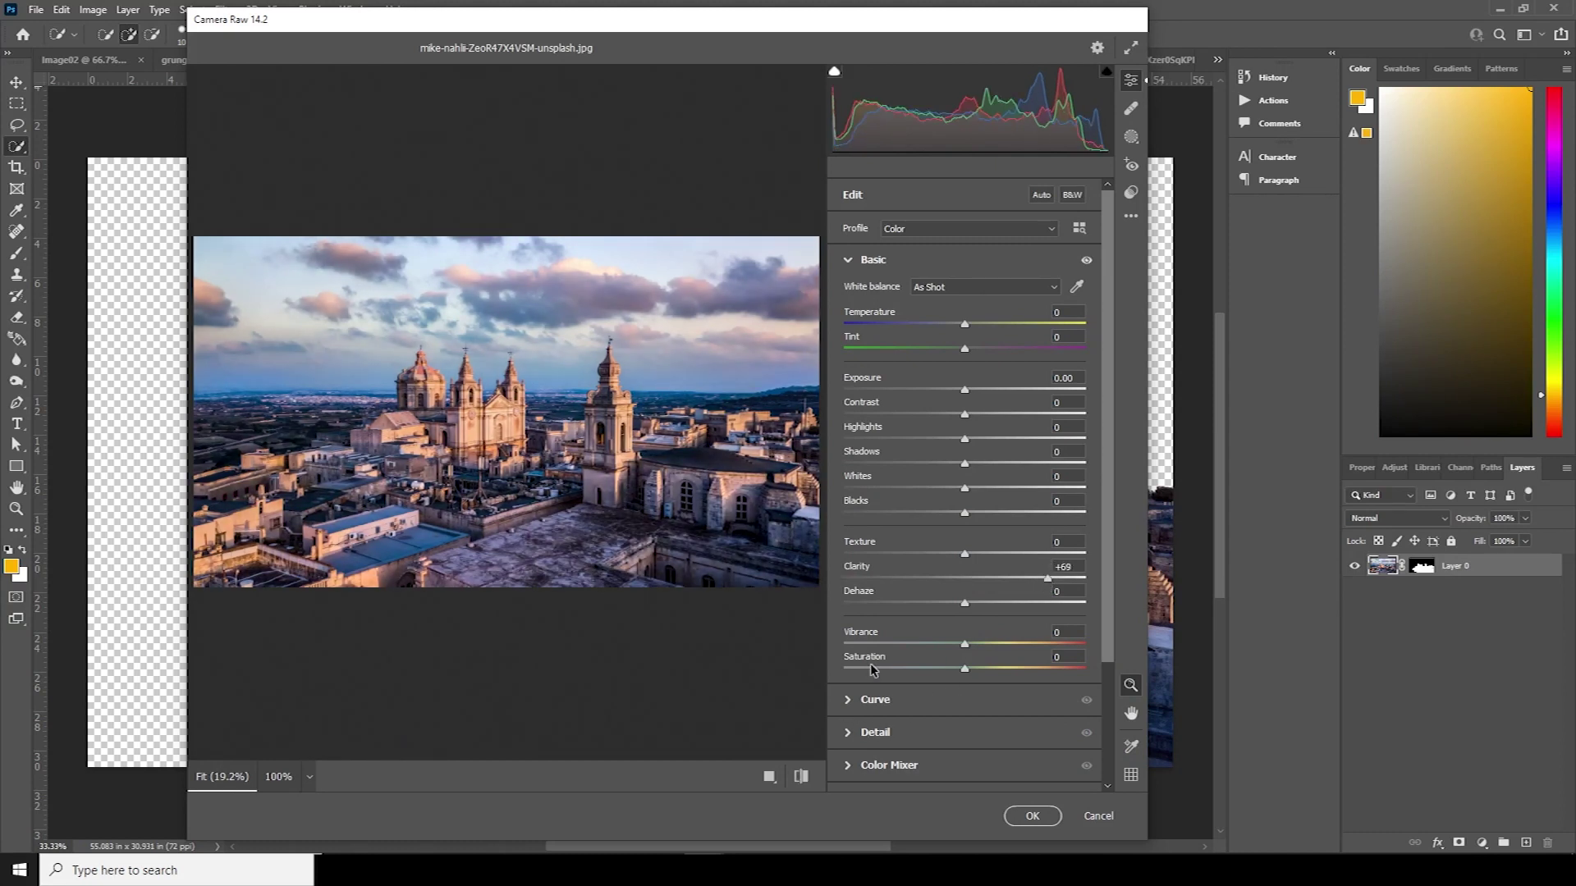
{"action": "left_click_drag", "start_coordinate": [873, 669], "coordinate": [754, 677]}
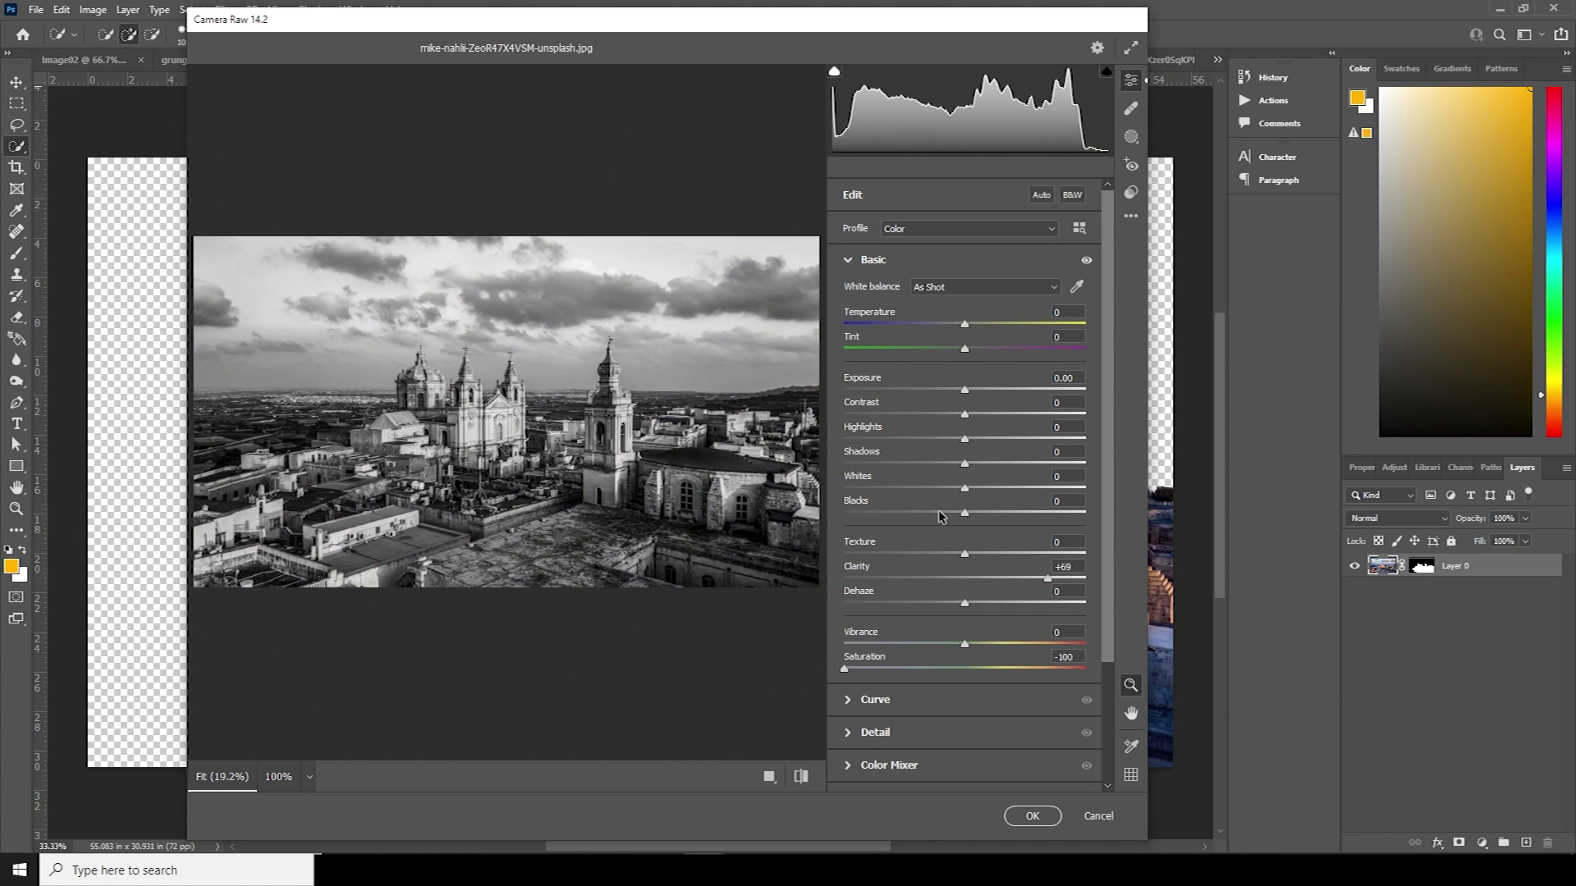
{"action": "left_click", "coordinate": [865, 439]}
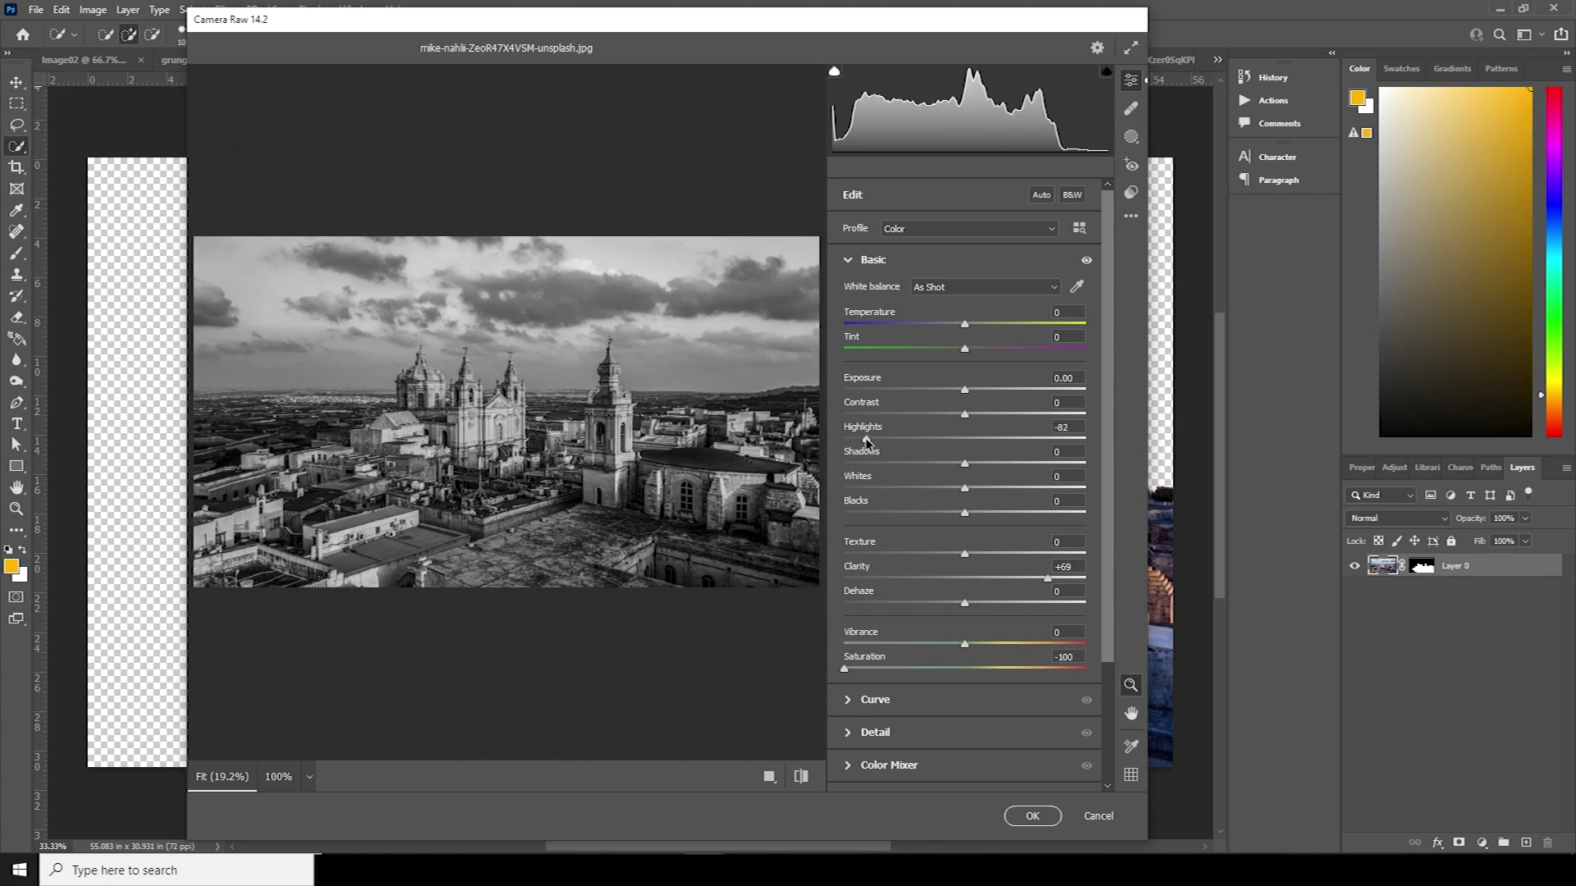
{"action": "left_click", "coordinate": [996, 464]}
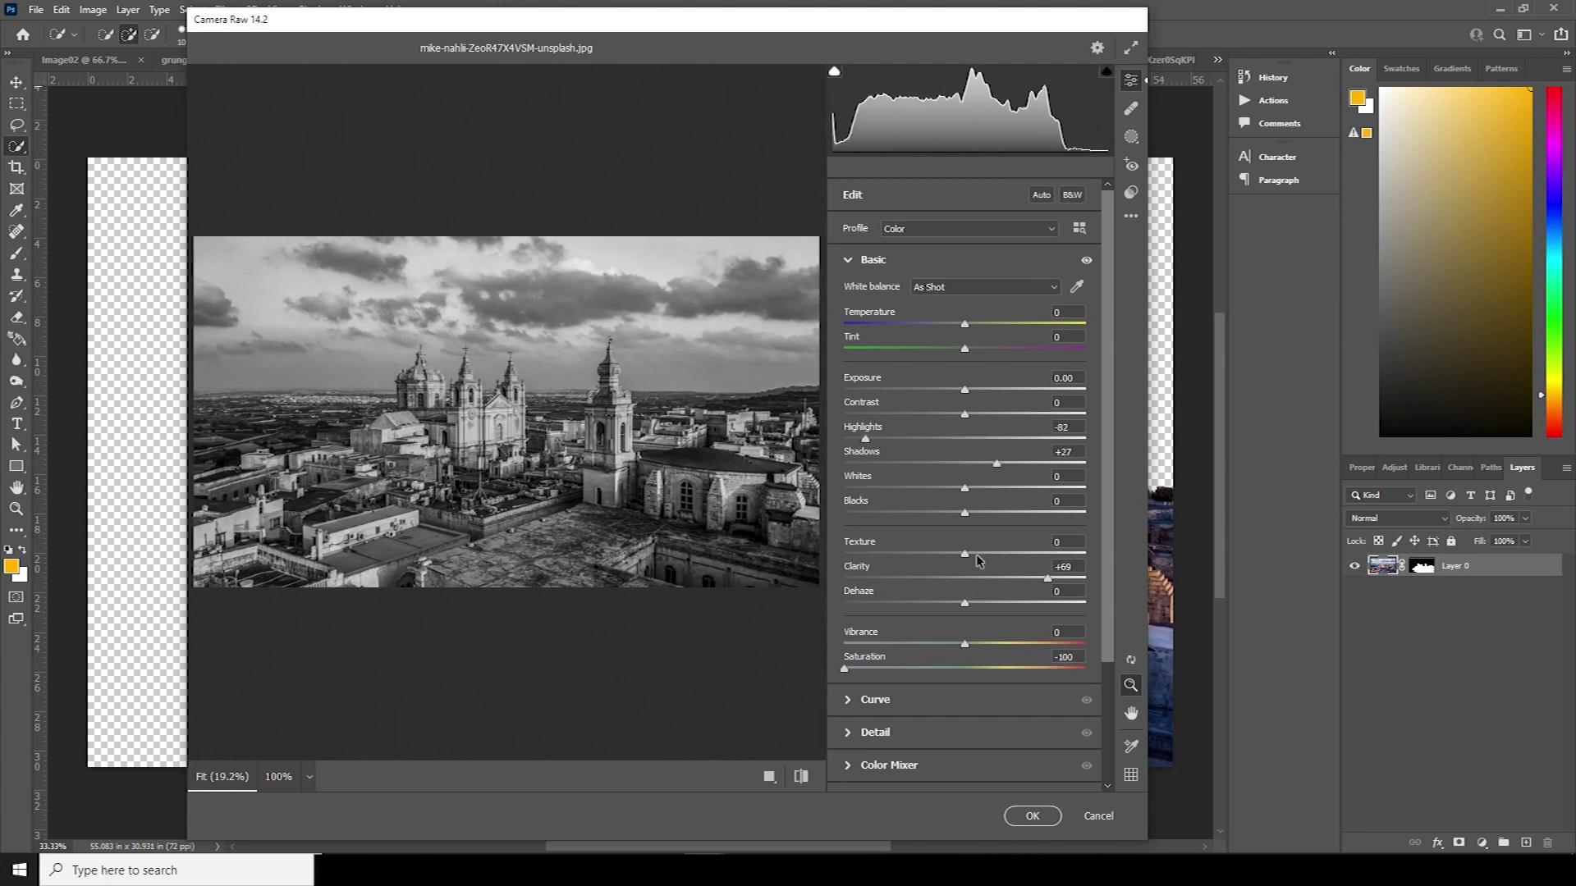
{"action": "left_click", "coordinate": [1015, 553]}
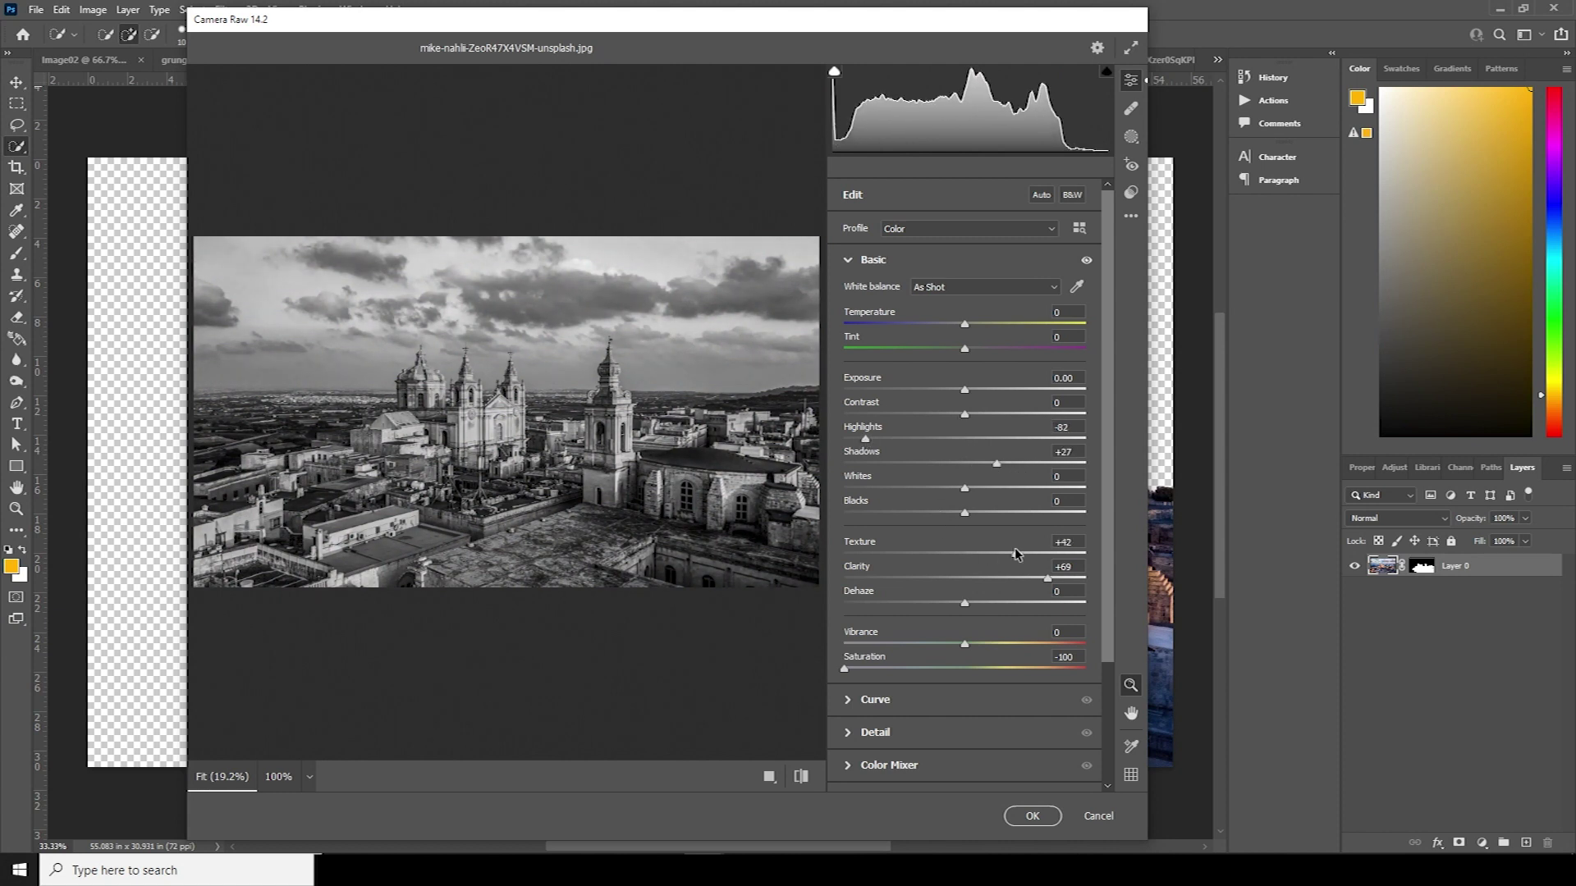
{"action": "left_click", "coordinate": [1029, 815]}
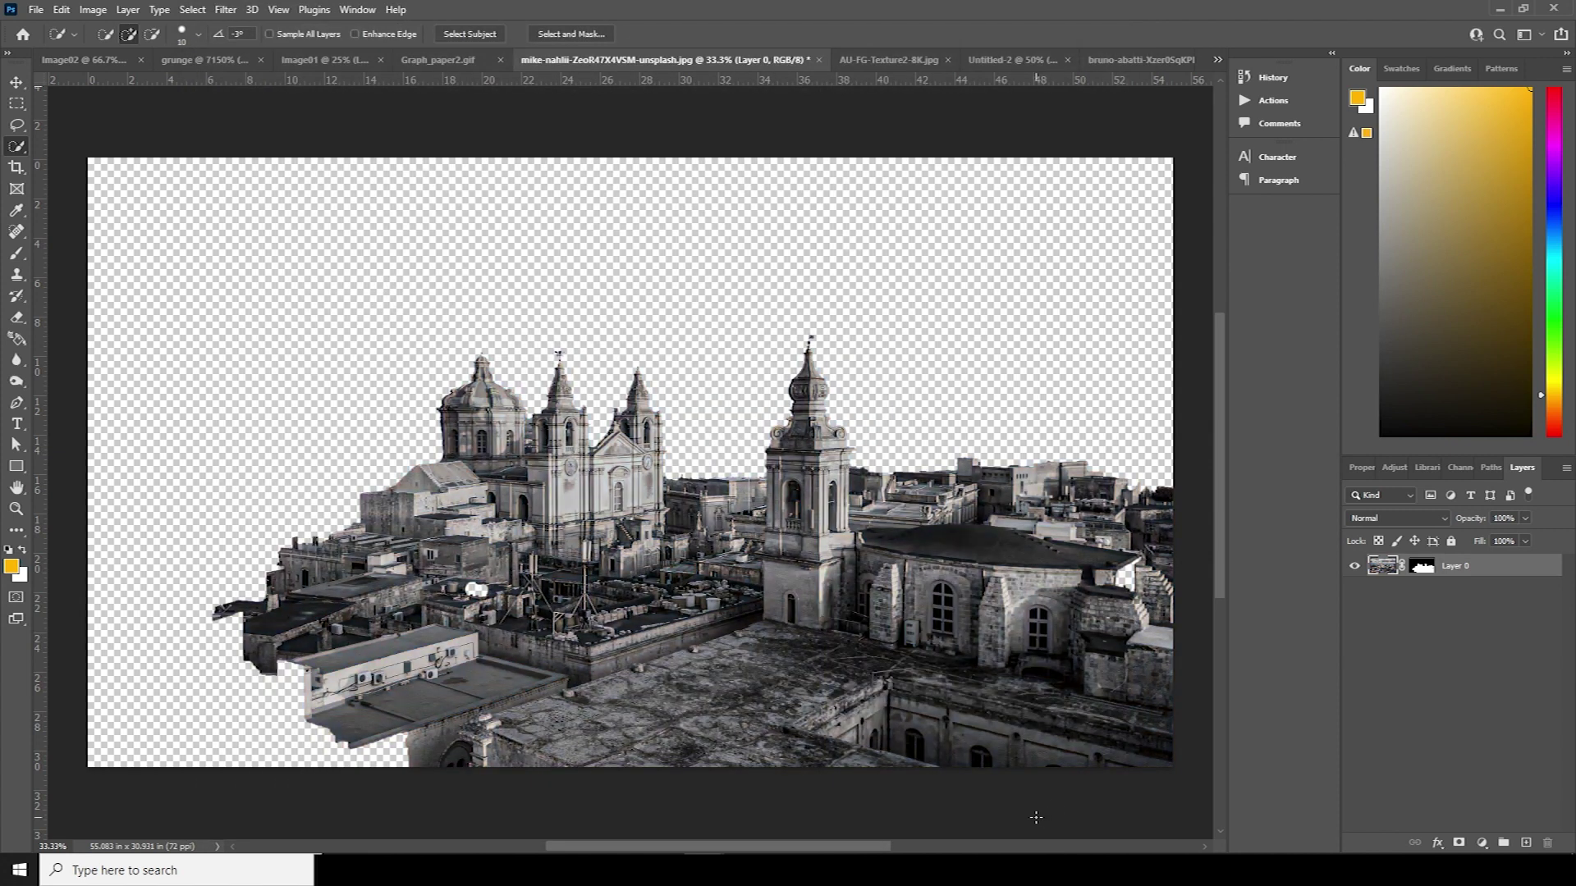
Drag the cathedral cutout into the poster, shrink it and rotate it about 4.5°.
{"action": "key", "text": "v"}
{"action": "left_click_drag", "start_coordinate": [820, 722], "coordinate": [696, 359]}
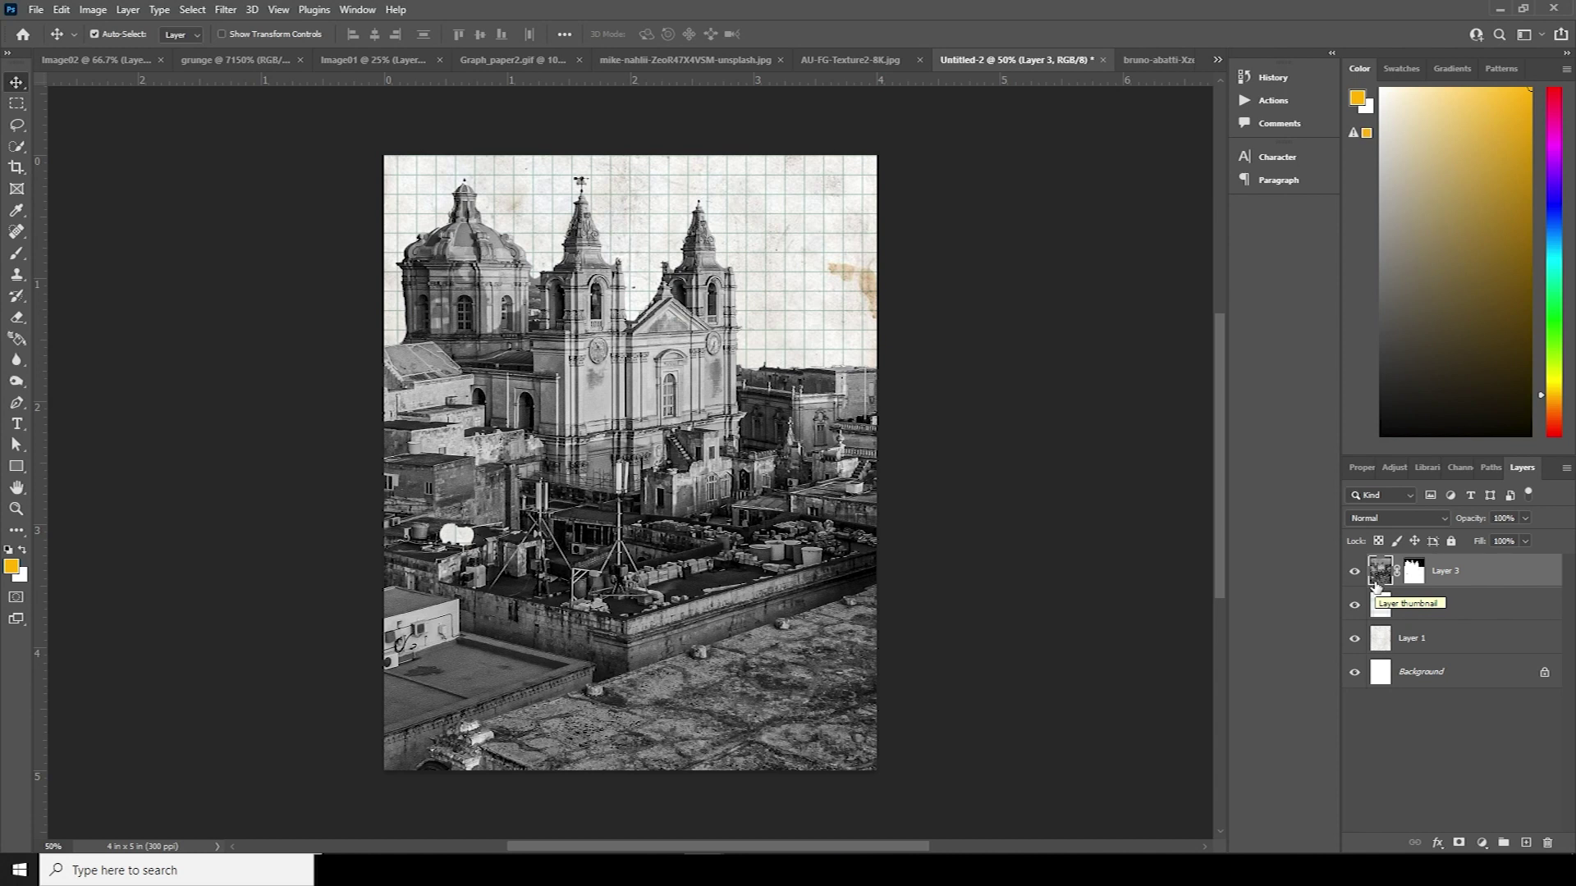
{"action": "key", "text": "ctrl+t"}
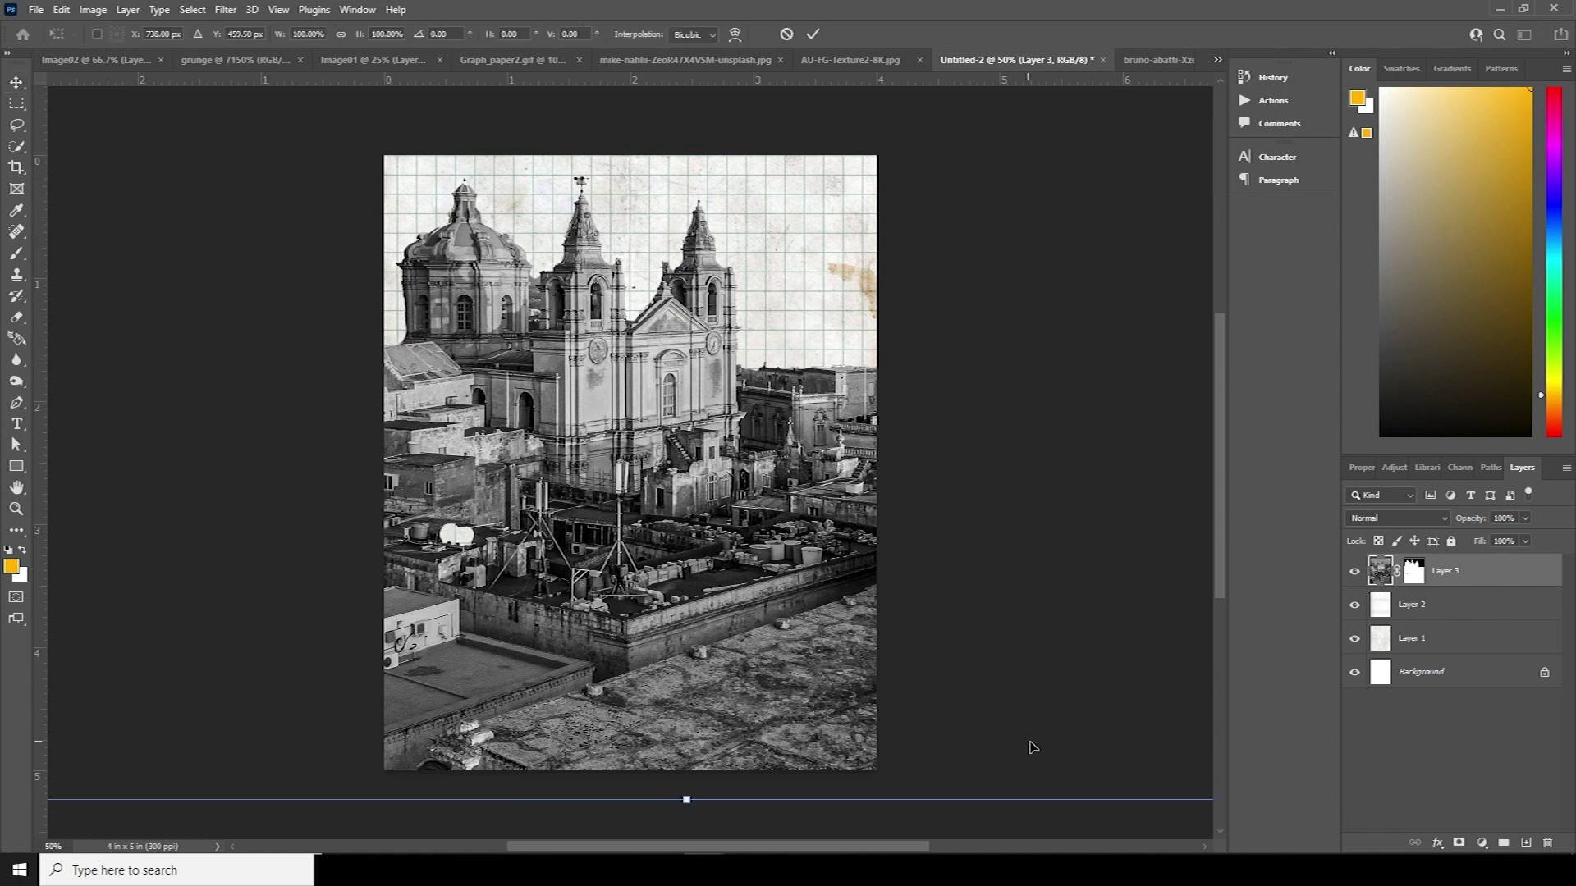
{"action": "key", "text": "ctrl+minus"}
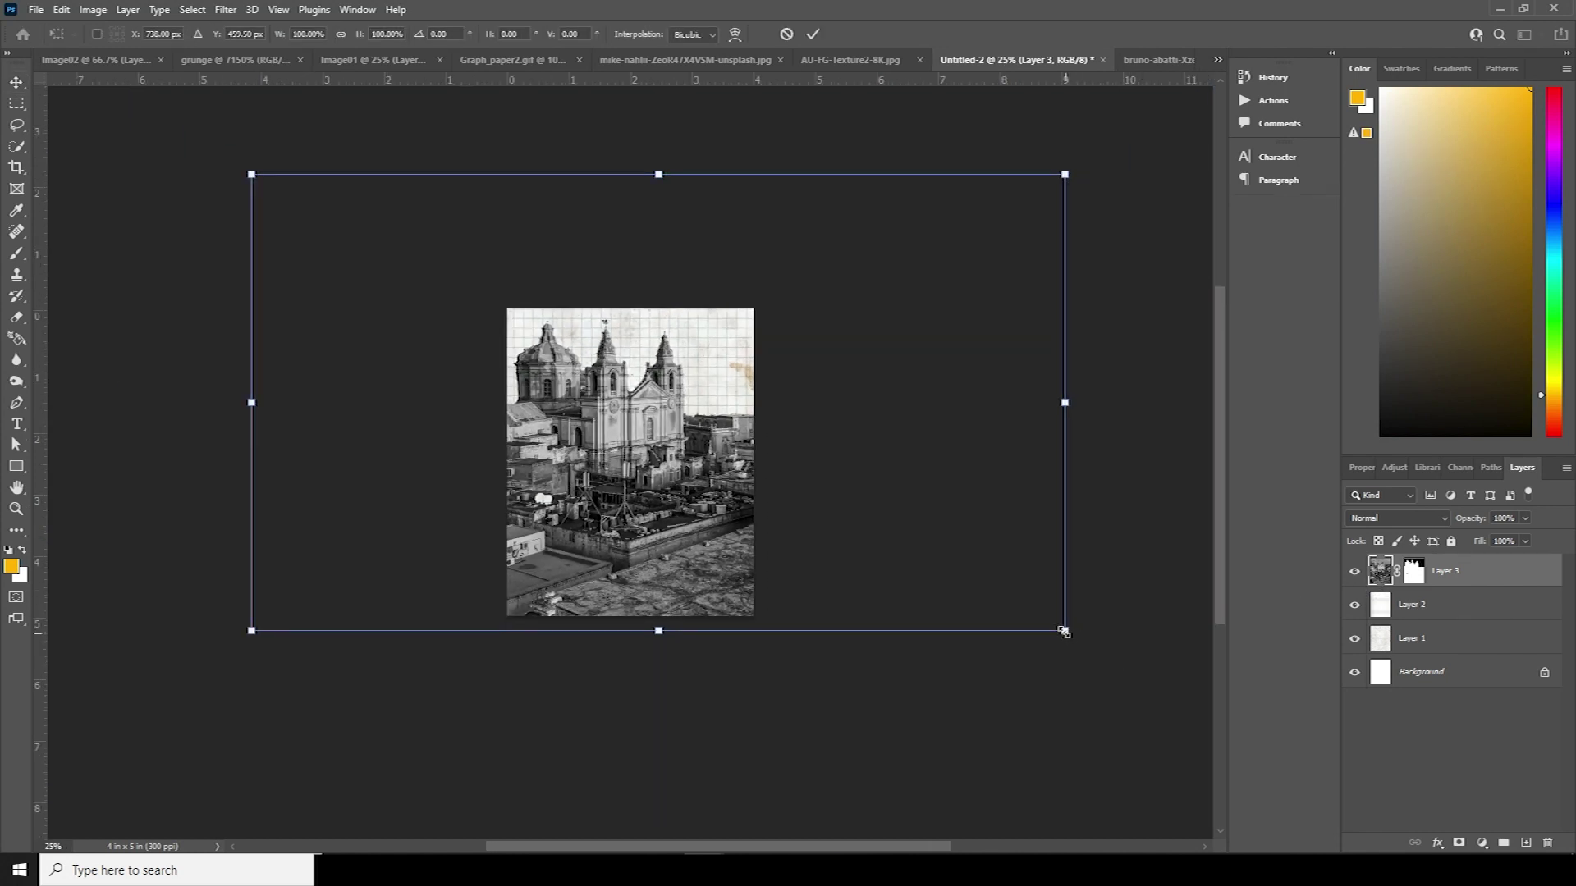
{"action": "left_click_drag", "start_coordinate": [1065, 631], "coordinate": [886, 566]}
{"action": "mouse_move", "coordinate": [710, 492]}
{"action": "left_mouse_down"}
{"action": "mouse_move", "coordinate": [630, 485]}
{"action": "mouse_move", "coordinate": [659, 493]}
{"action": "mouse_move", "coordinate": [679, 475]}
{"action": "mouse_move", "coordinate": [552, 485]}
{"action": "mouse_move", "coordinate": [772, 410]}
{"action": "mouse_move", "coordinate": [718, 508]}
{"action": "mouse_move", "coordinate": [731, 498]}
{"action": "left_mouse_up"}
{"action": "left_click_drag", "start_coordinate": [974, 430], "coordinate": [974, 454]}
{"action": "left_click_drag", "start_coordinate": [727, 532], "coordinate": [715, 532]}
Skew the cathedral so its lower edge slants across the page and apply the transform.
{"action": "right_click", "coordinate": [717, 474]}
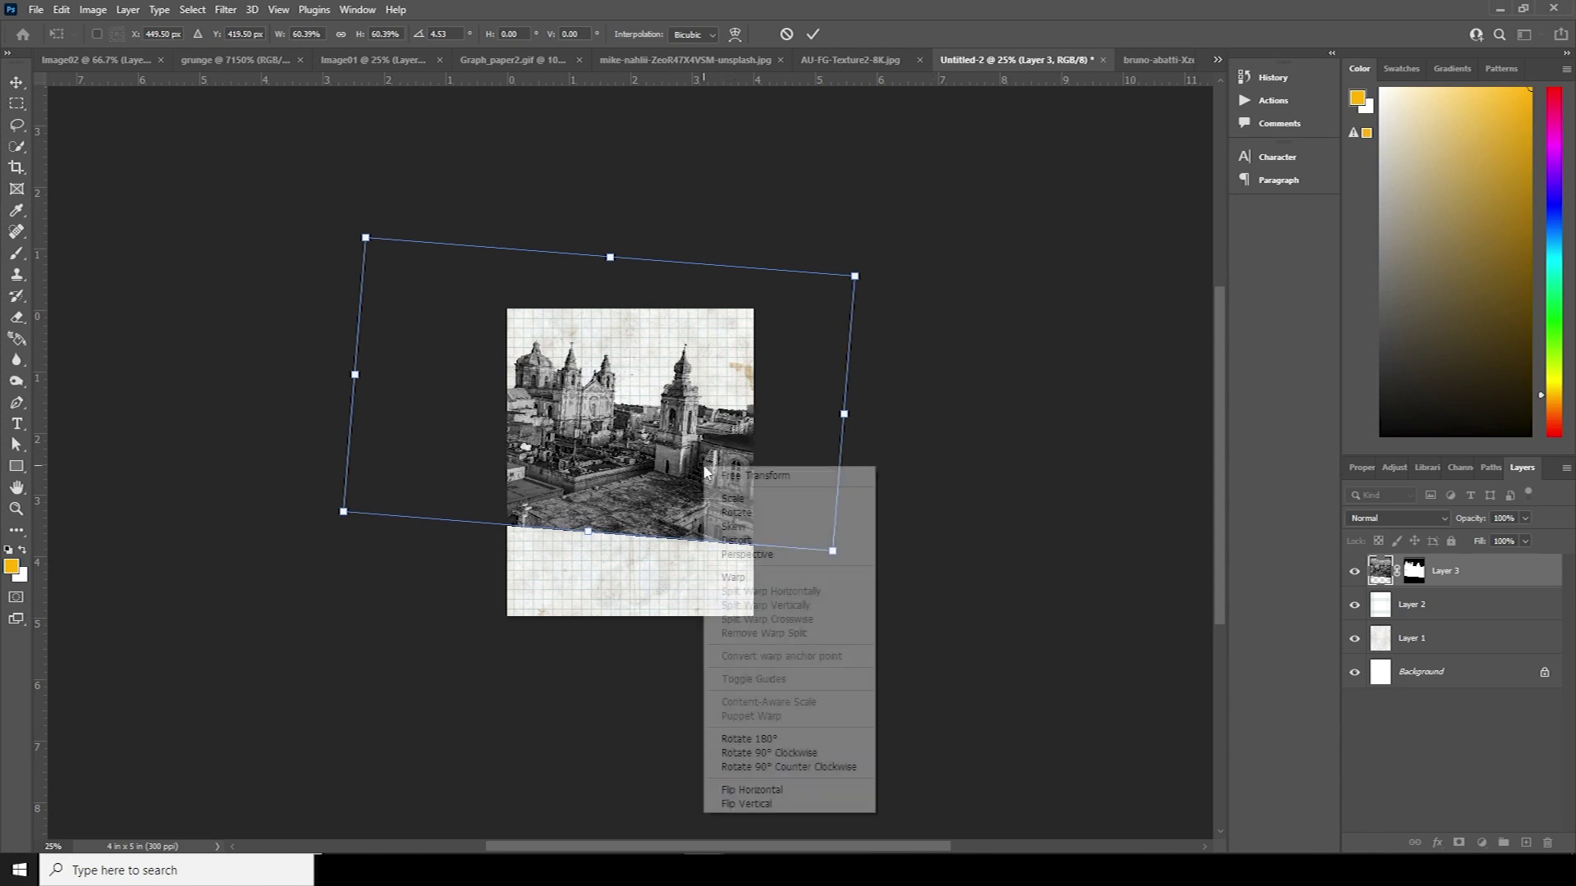
{"action": "left_click", "coordinate": [733, 526]}
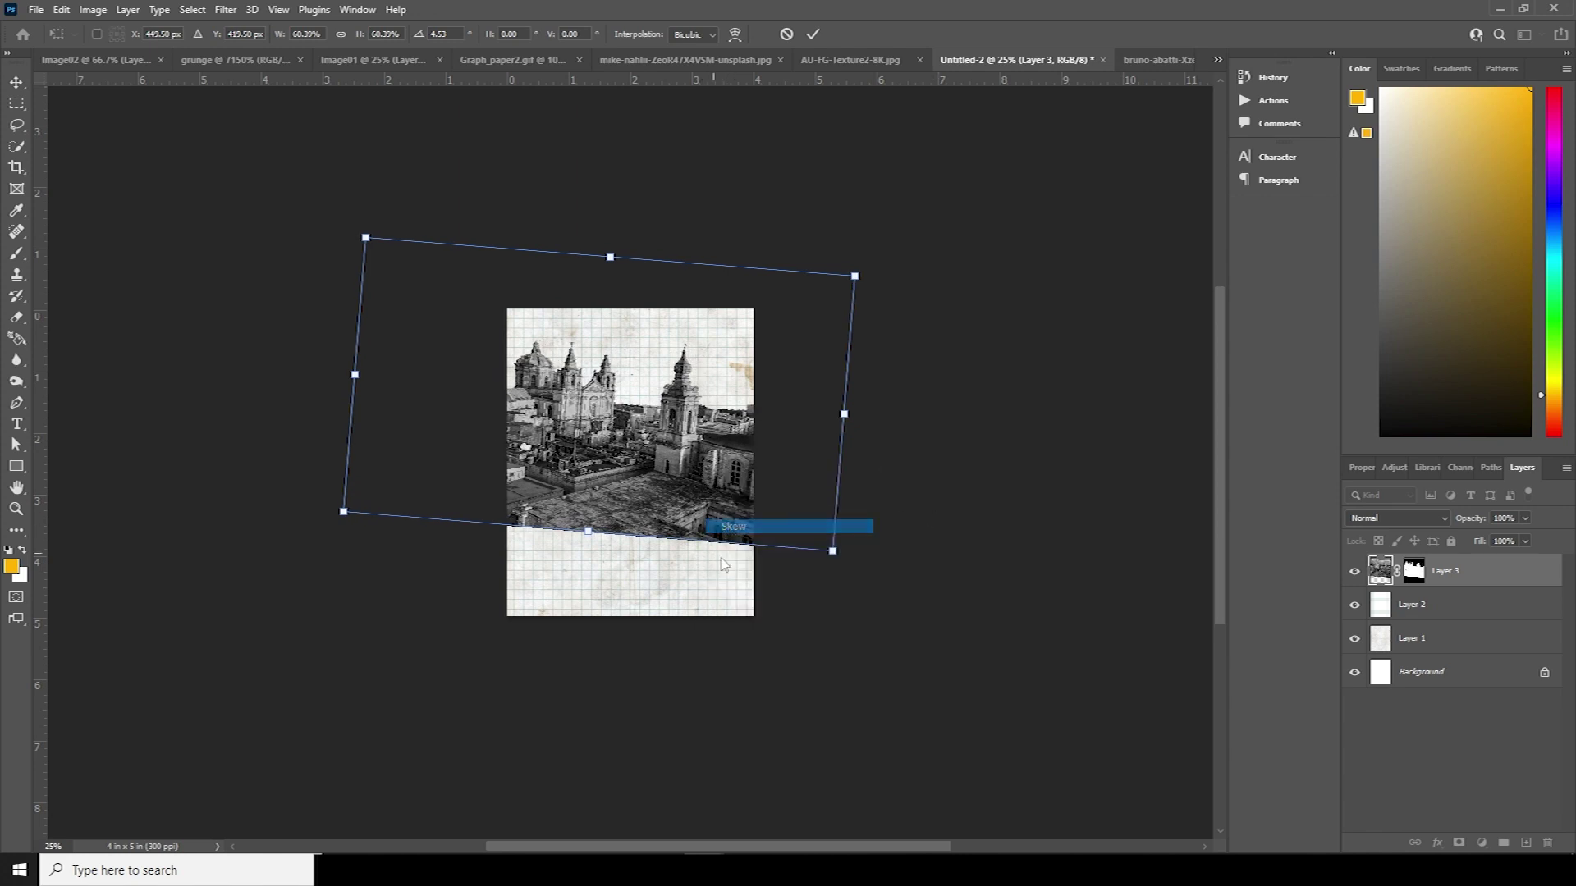
{"action": "left_click_drag", "start_coordinate": [610, 257], "coordinate": [599, 256]}
{"action": "left_click_drag", "start_coordinate": [841, 419], "coordinate": [839, 428]}
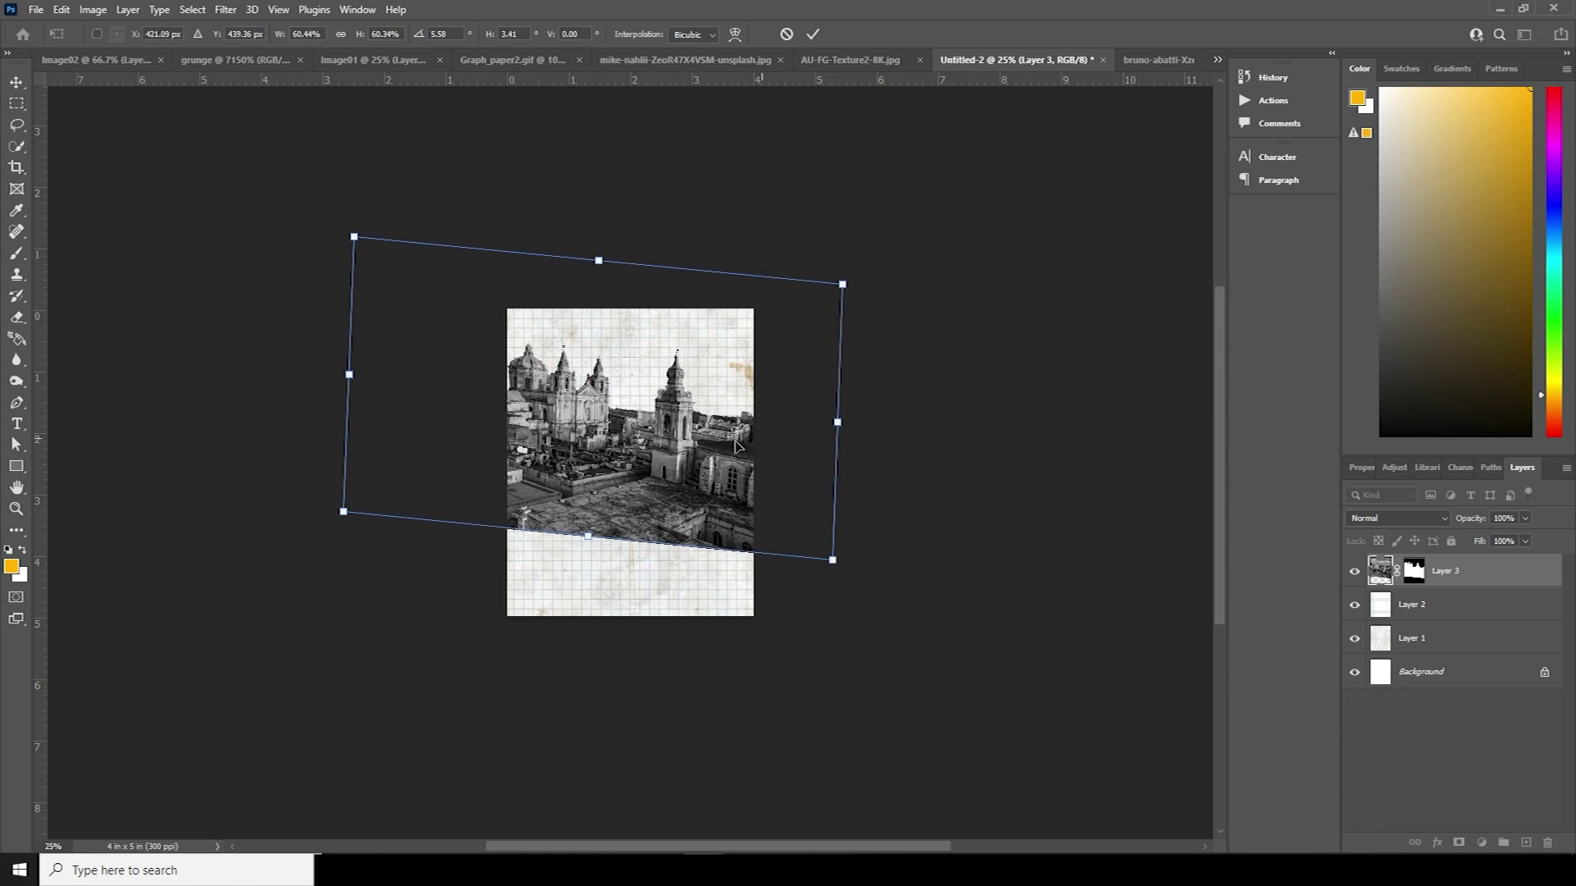
{"action": "left_click_drag", "start_coordinate": [349, 379], "coordinate": [346, 377]}
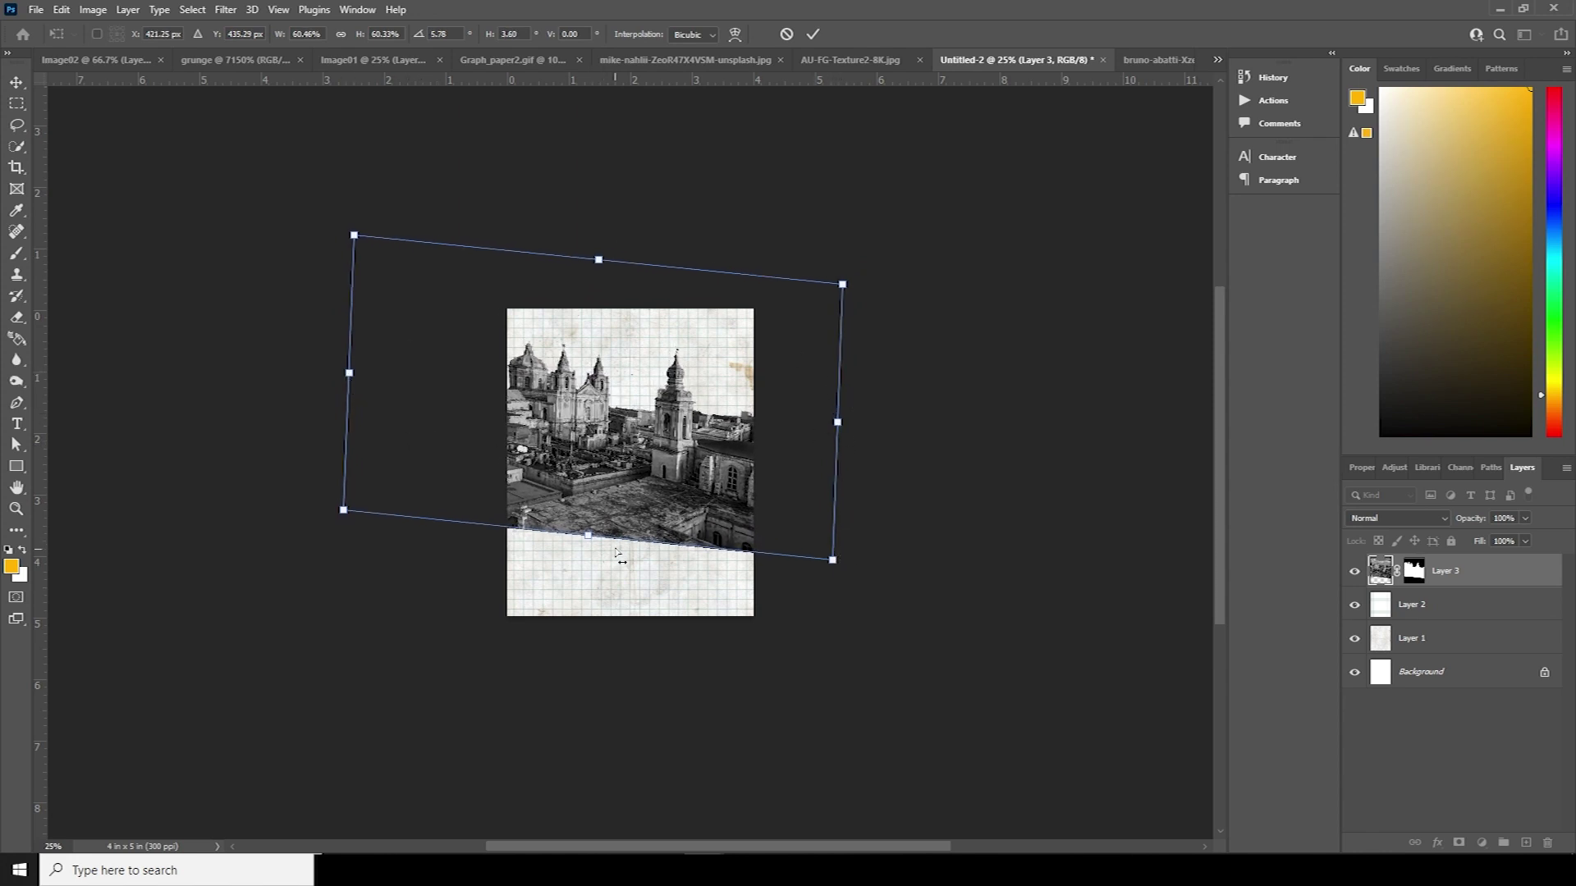
{"action": "key", "text": "Return"}
{"action": "key", "text": "ctrl+plus"}
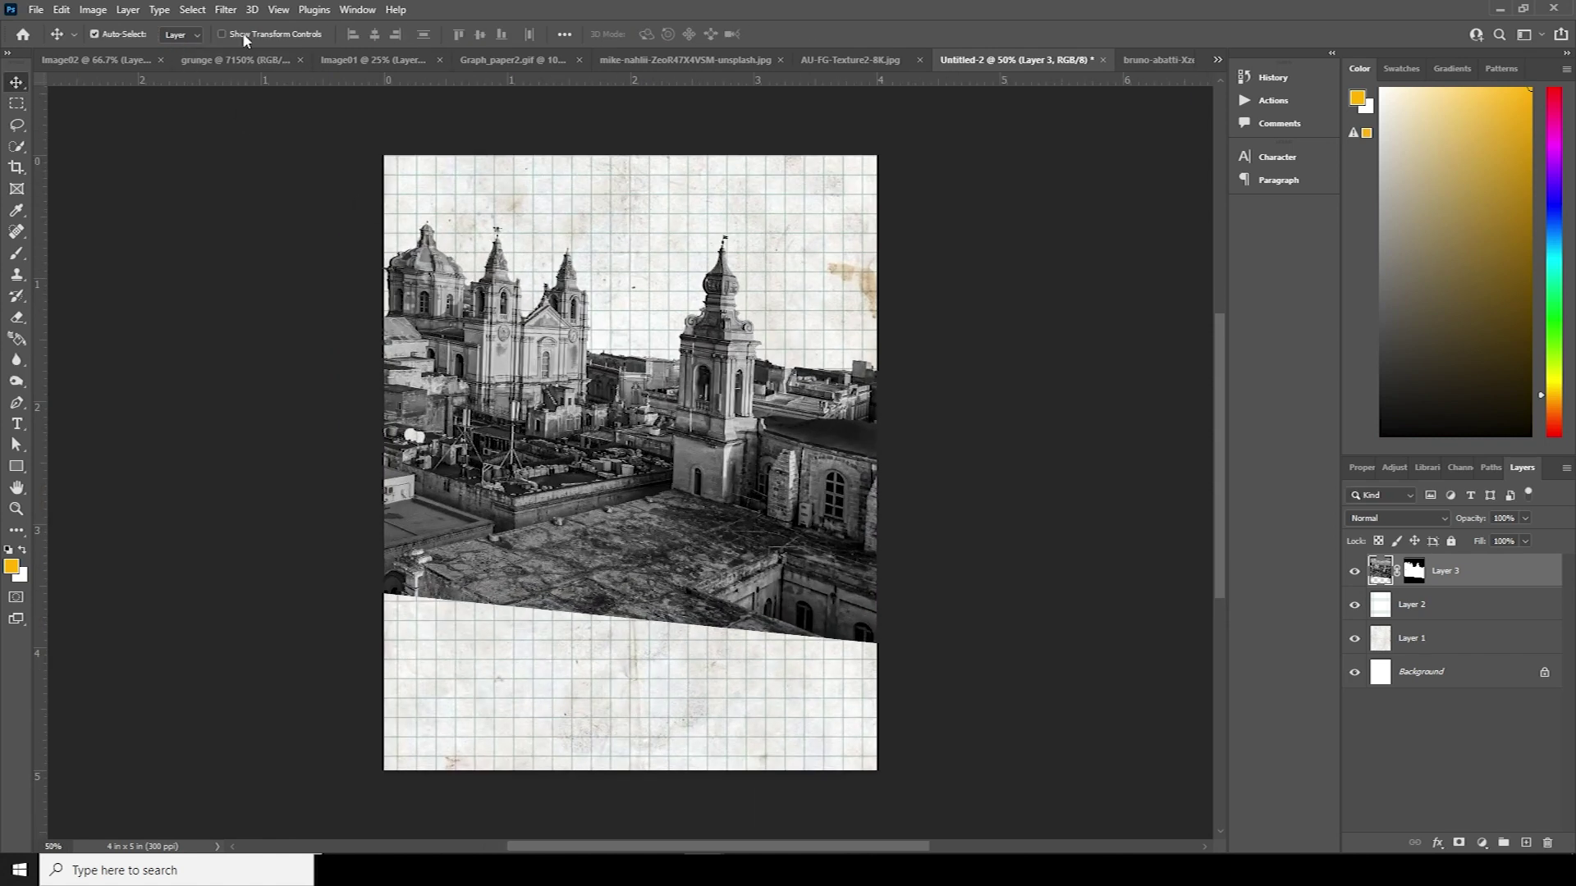
Open the Ferris wheel photo from the document list and drag it into the poster.
{"action": "left_click", "coordinate": [378, 61]}
{"action": "left_click", "coordinate": [538, 64]}
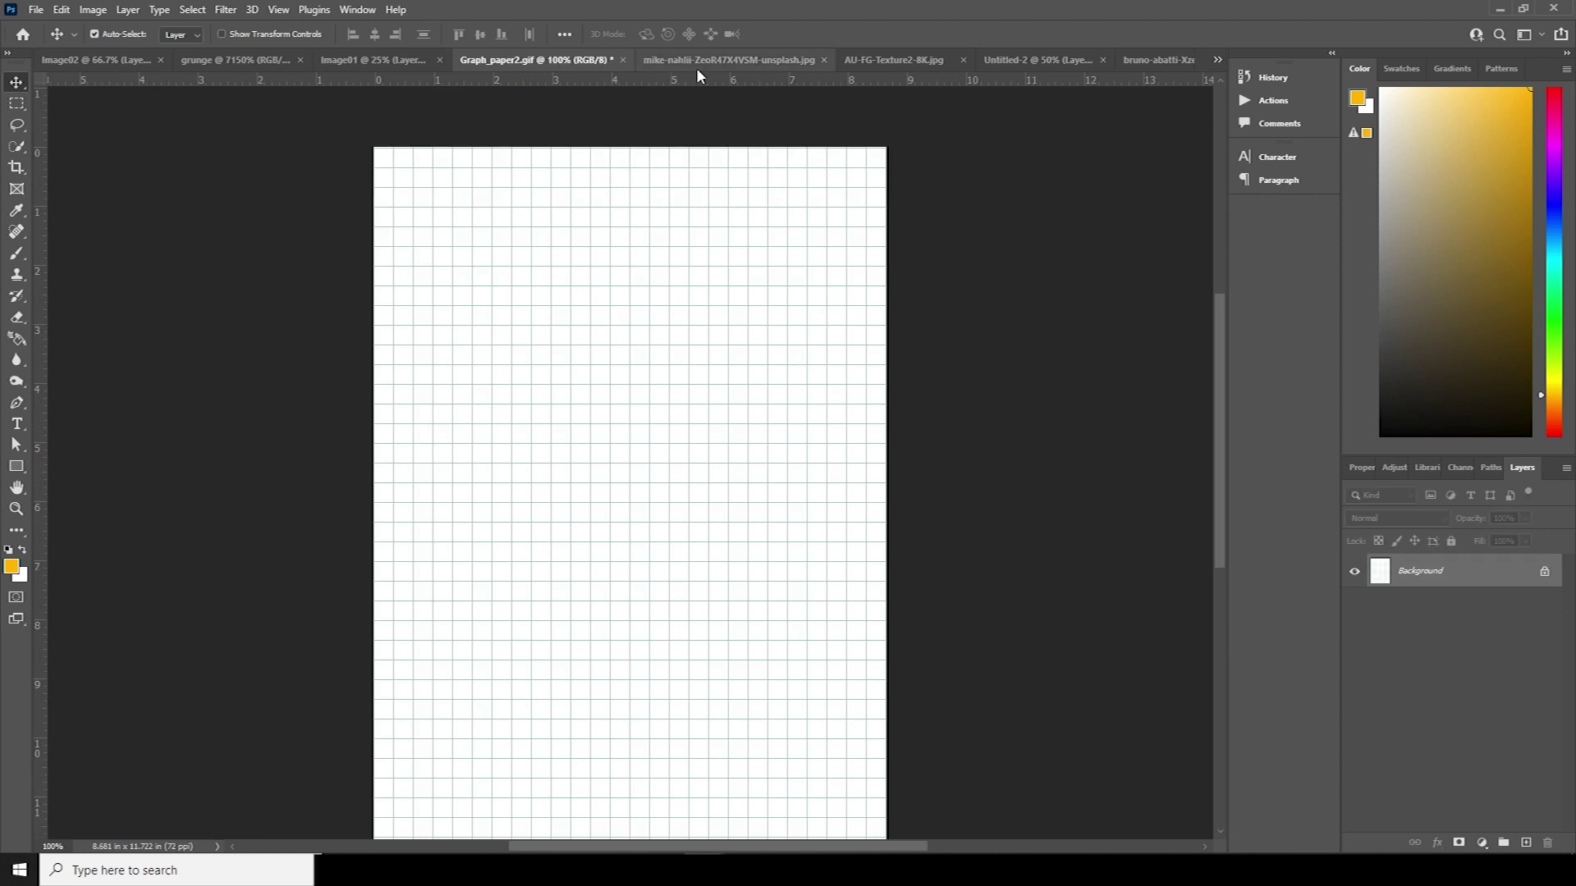
{"action": "left_click", "coordinate": [698, 71]}
{"action": "left_click", "coordinate": [889, 69]}
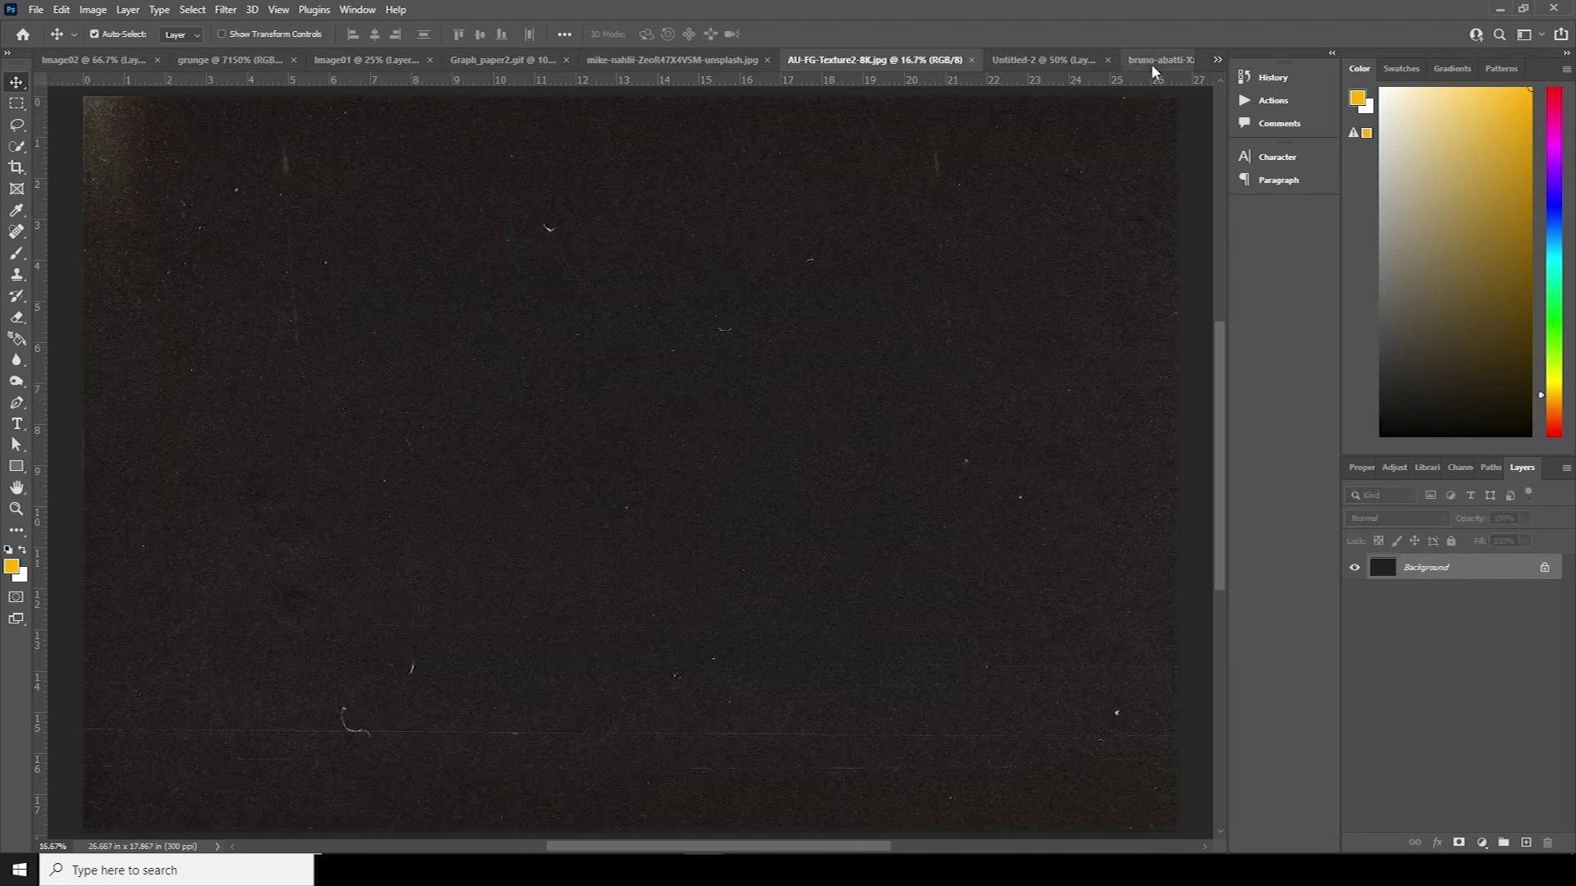
{"action": "left_click", "coordinate": [1217, 59]}
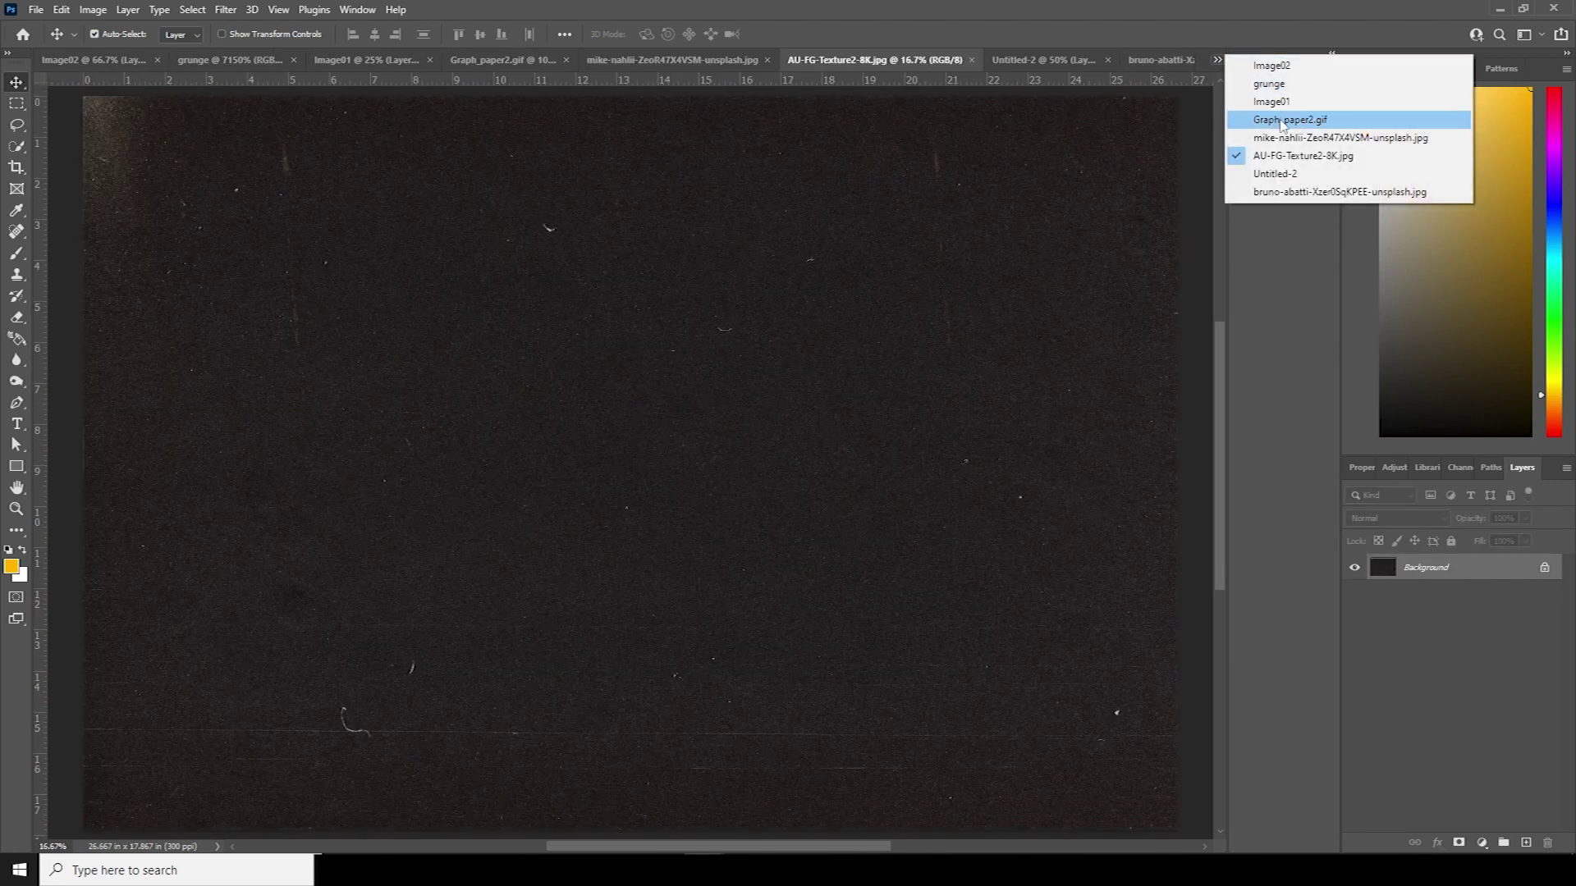
{"action": "left_click", "coordinate": [1276, 192]}
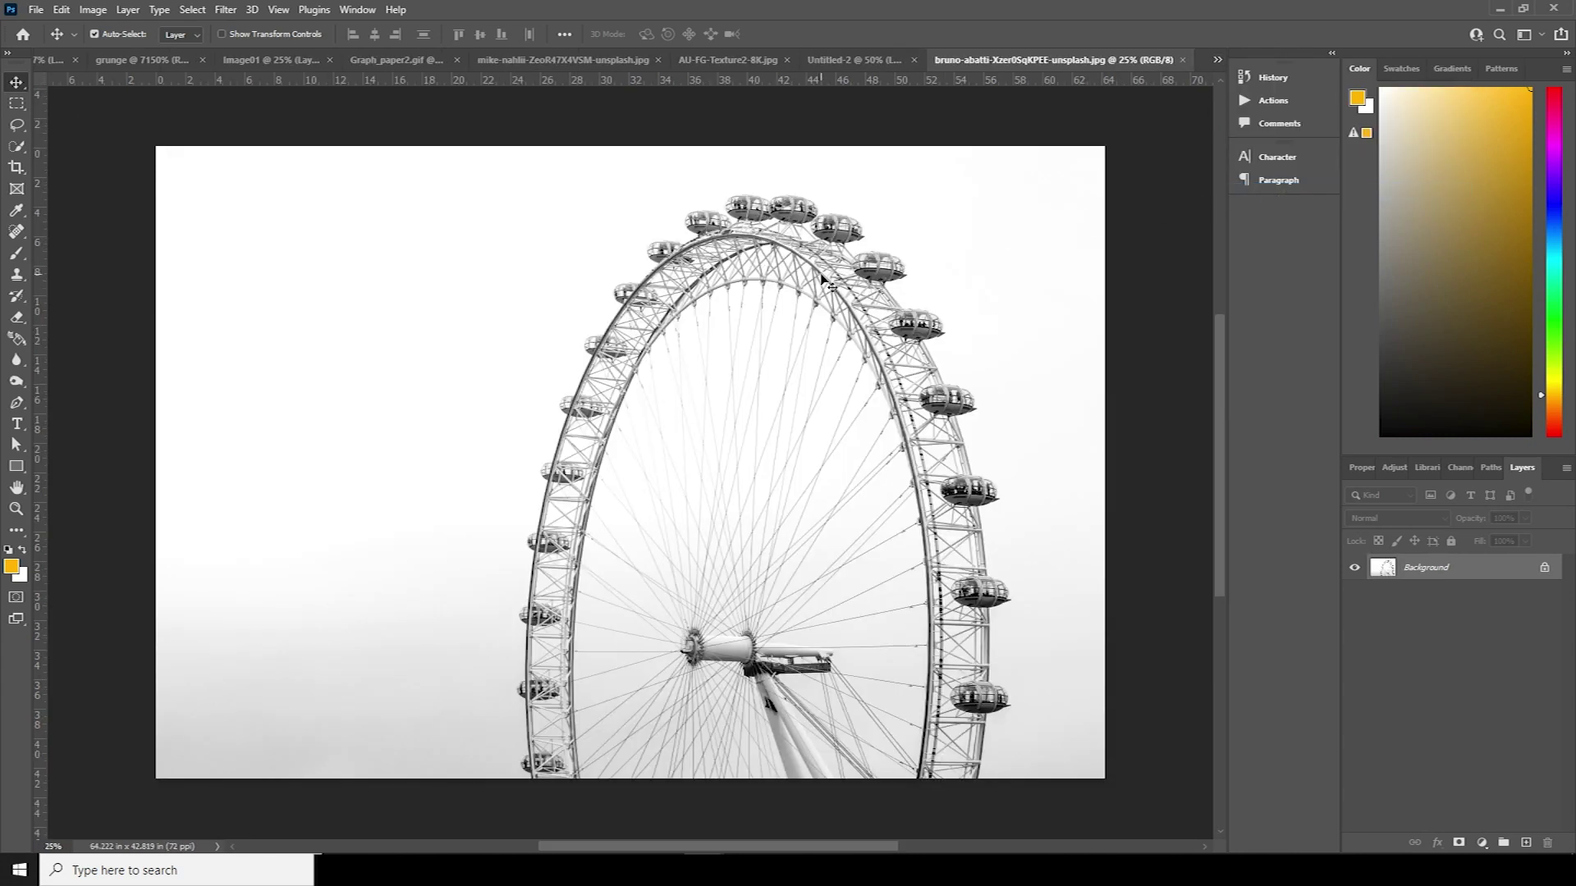
{"action": "left_click", "coordinate": [847, 60]}
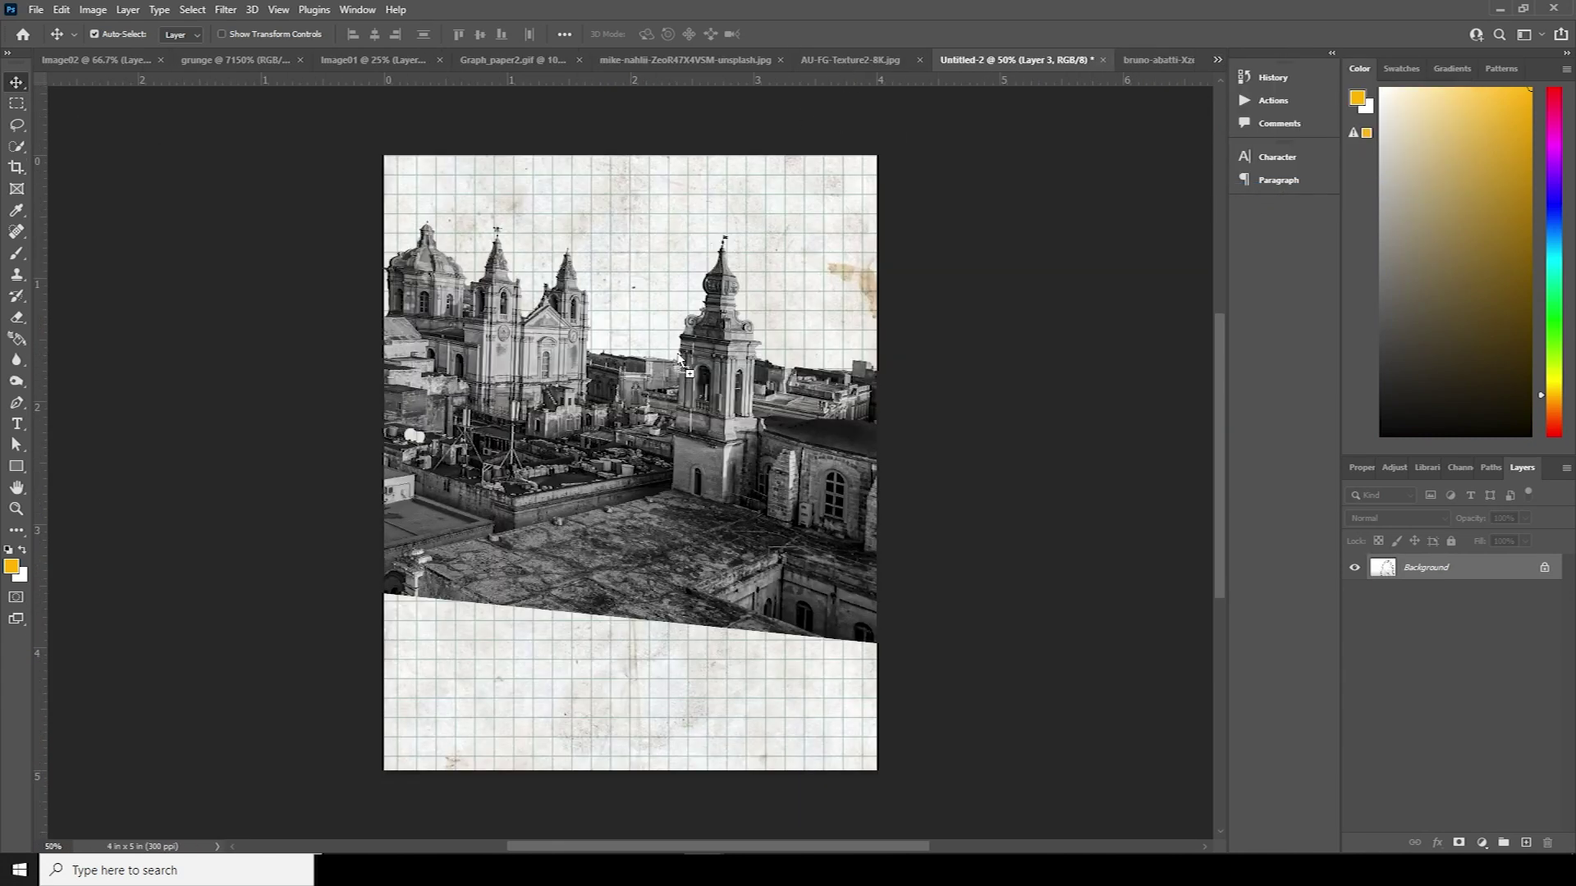
{"action": "left_click_drag", "start_coordinate": [678, 359], "coordinate": [716, 387]}
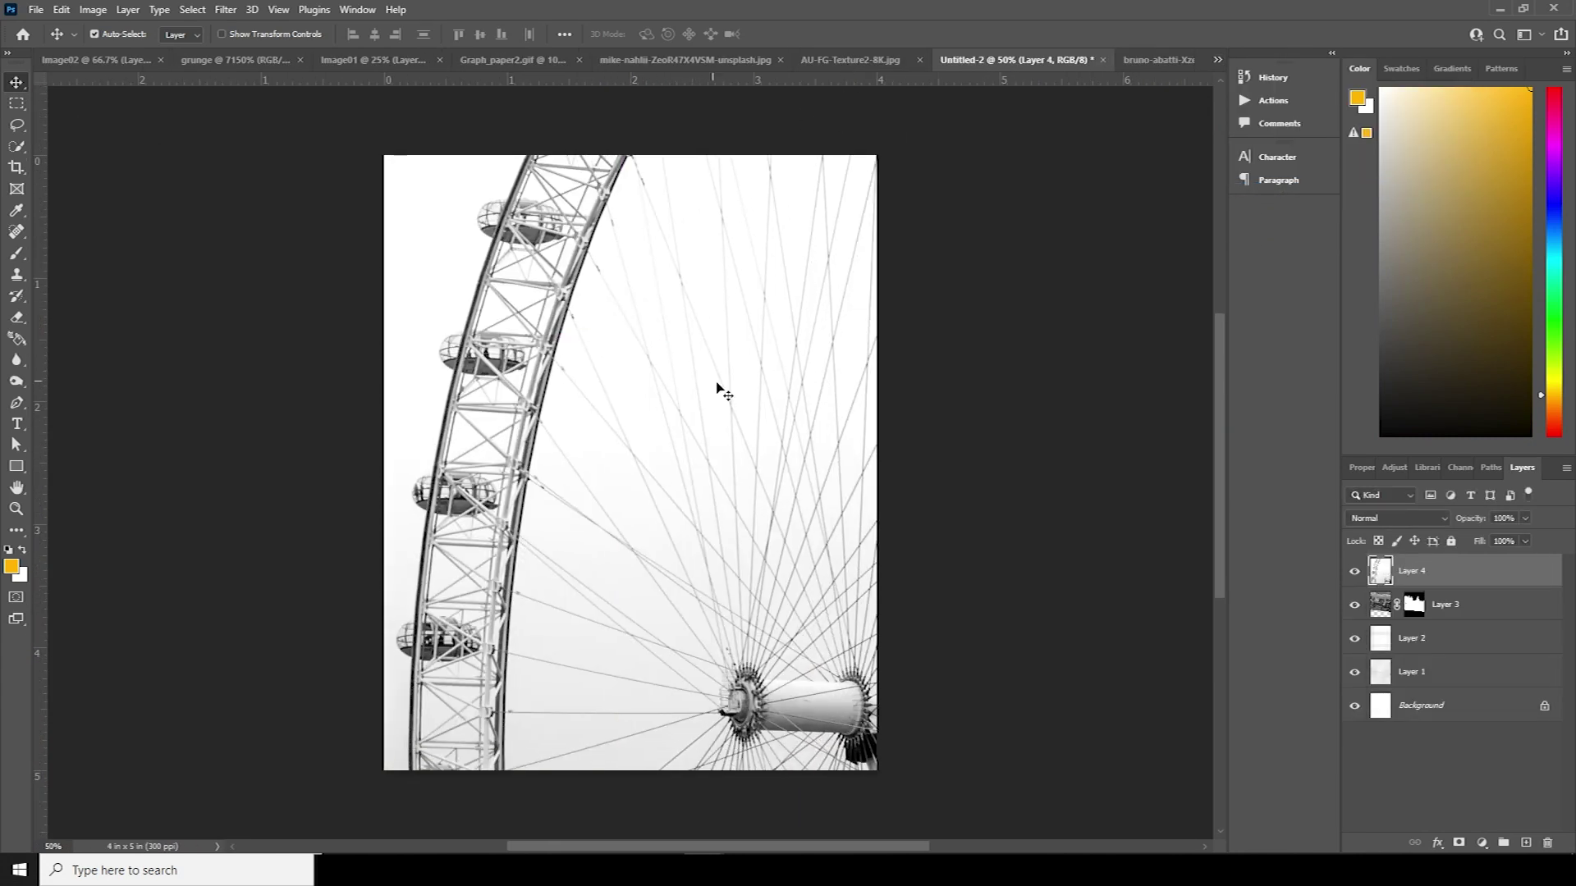
Reapply the last filter to the Ferris wheel, set it to Multiply, and place it below the cathedral.
{"action": "left_click", "coordinate": [221, 10]}
{"action": "left_click", "coordinate": [234, 27]}
{"action": "left_click", "coordinate": [1395, 517]}
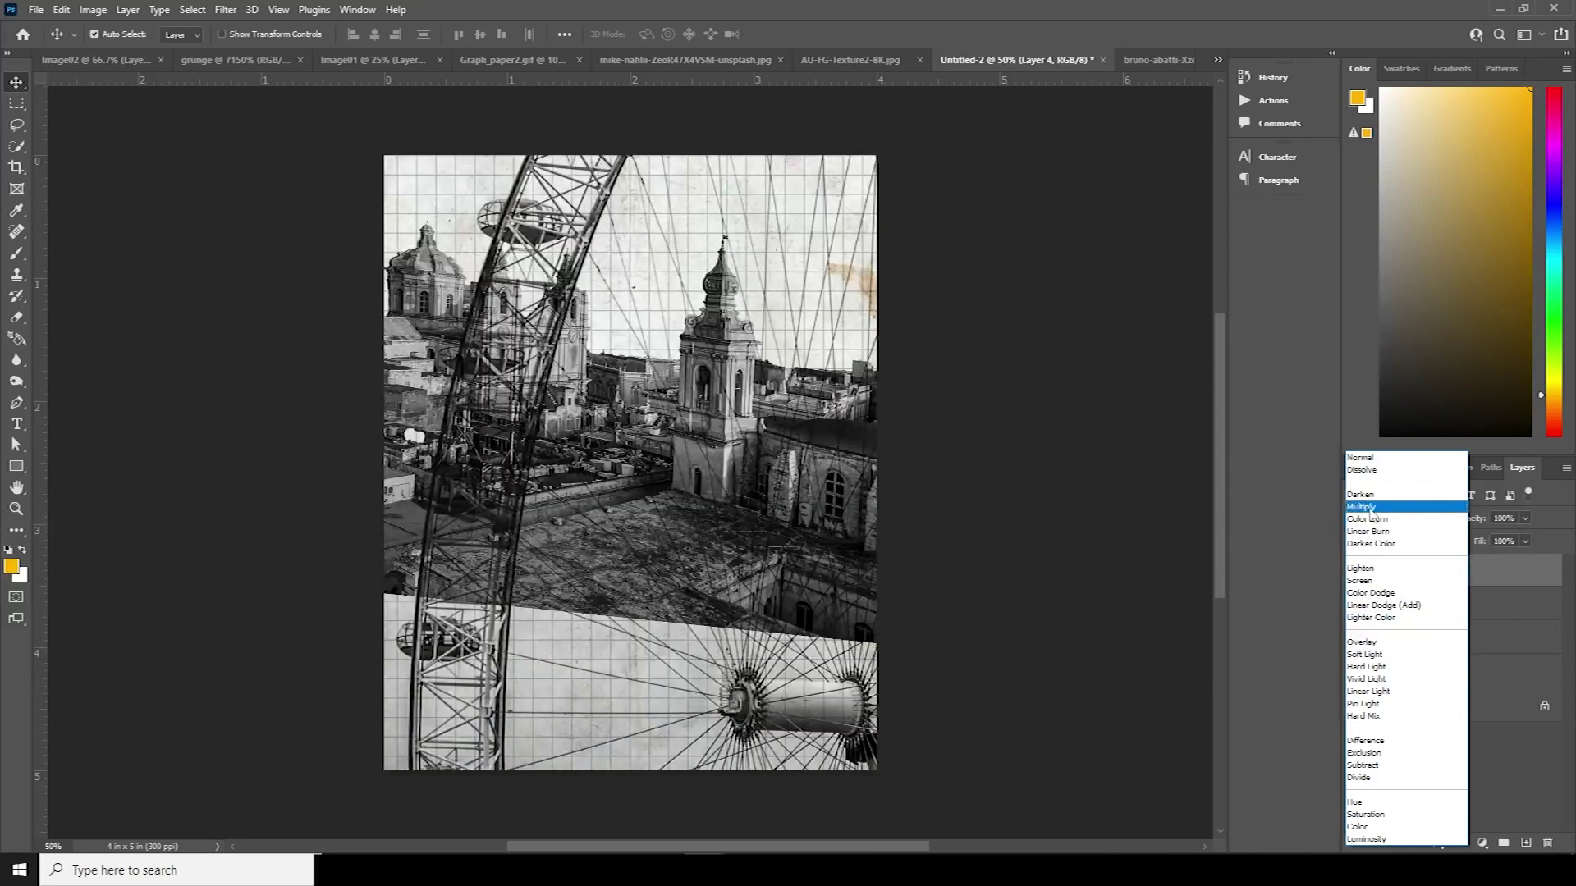
{"action": "left_click", "coordinate": [1362, 506]}
{"action": "left_click_drag", "start_coordinate": [1385, 611], "coordinate": [1385, 617]}
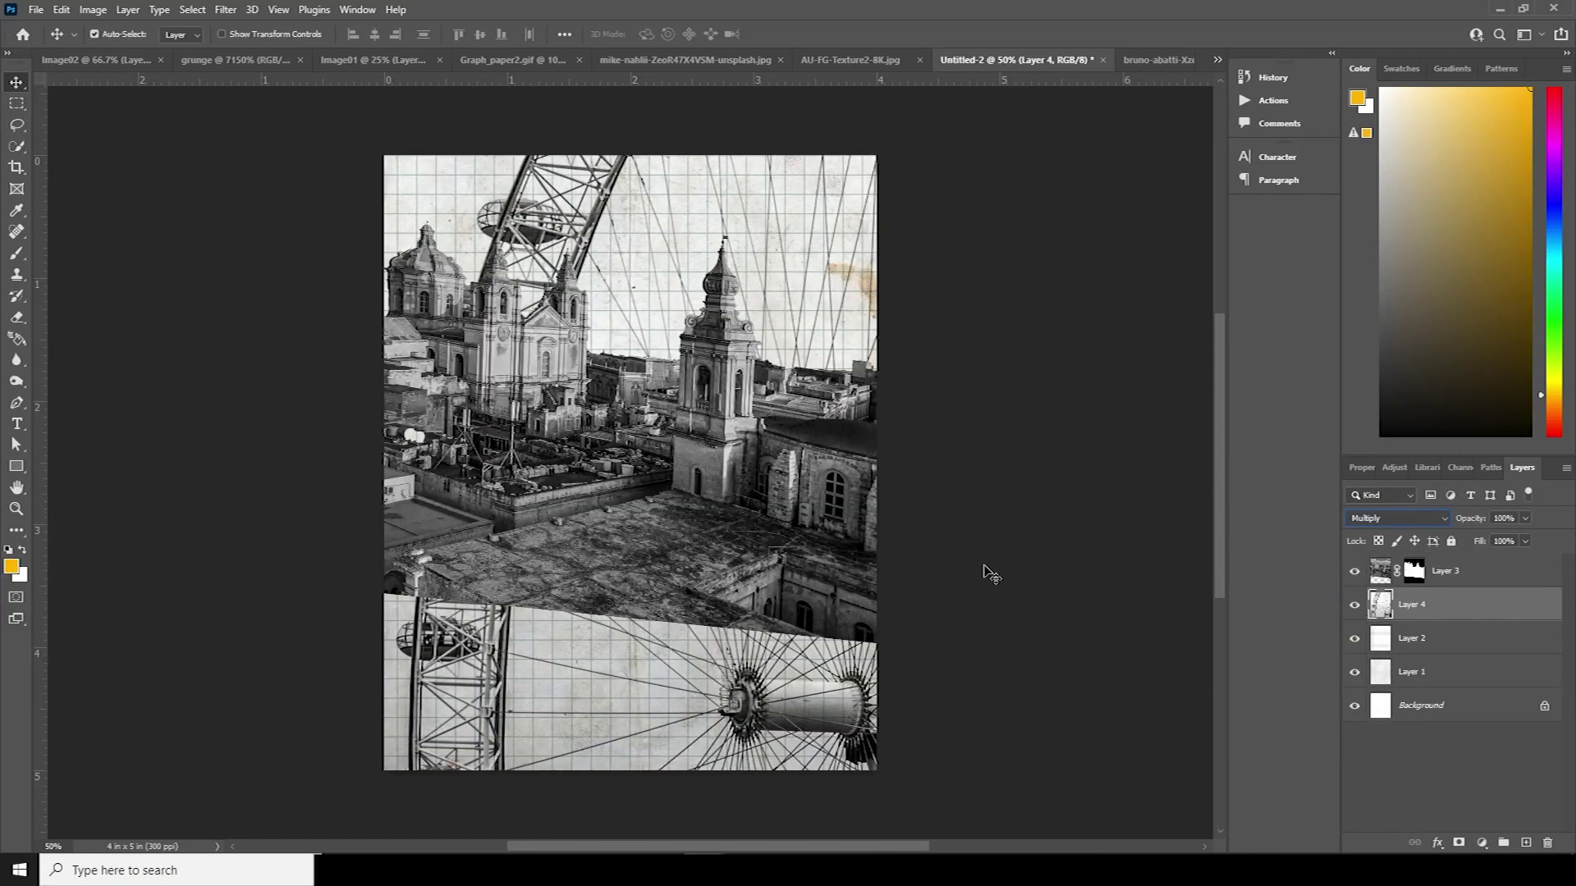
{"action": "key", "text": "ctrl+minus"}
{"action": "key", "text": "ctrl+minus"}
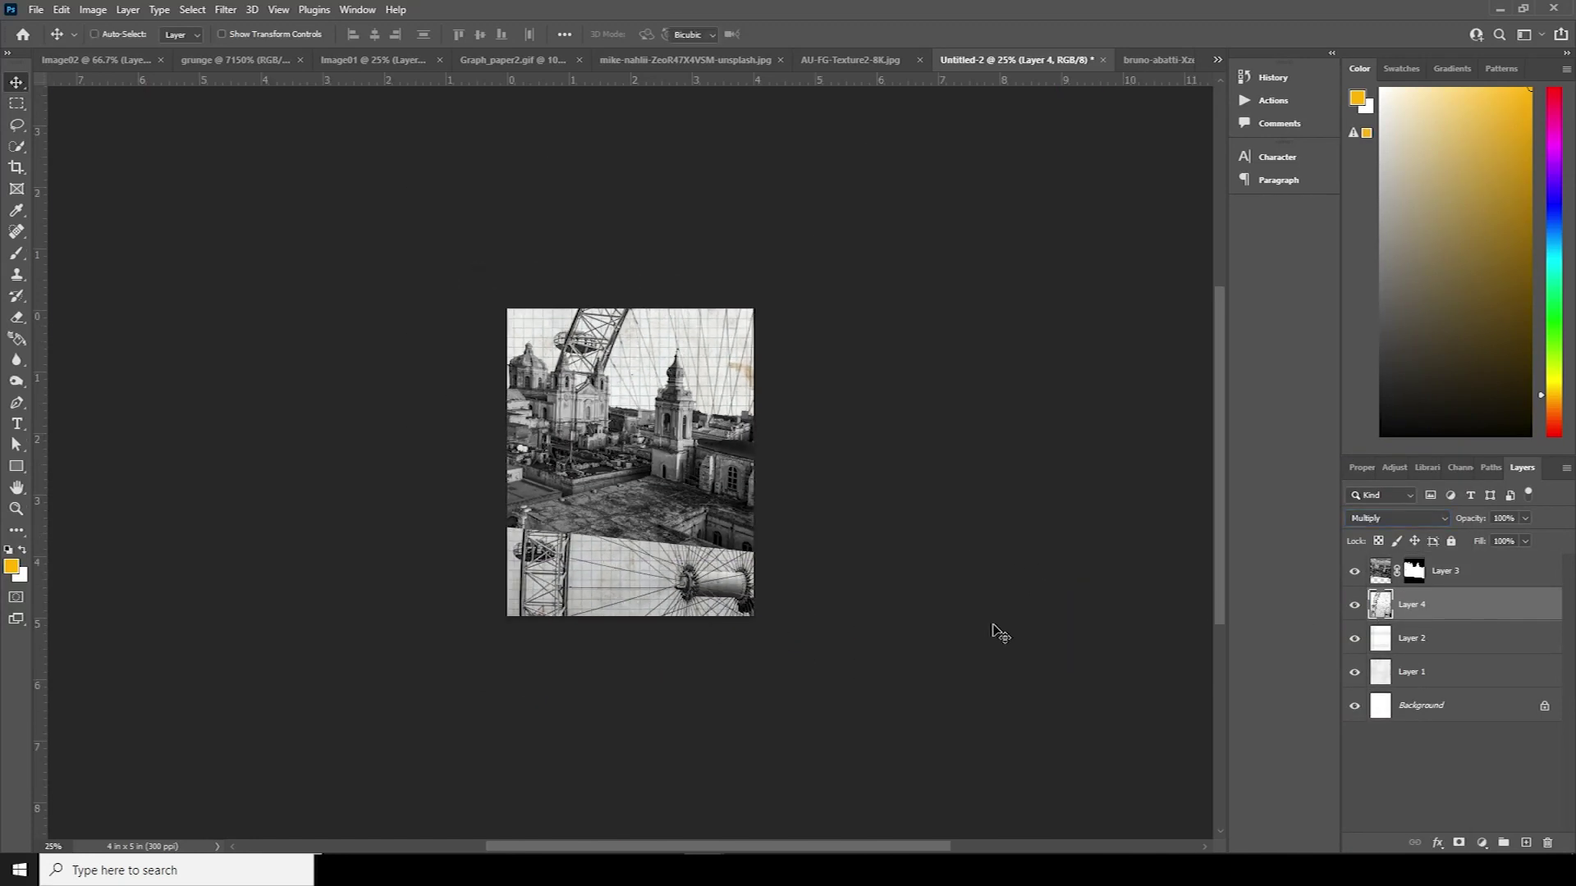
Scale the Ferris wheel to about 55%, tilt it, and position it above the right-hand rooftops.
{"action": "key", "text": "ctrl+t"}
{"action": "left_click_drag", "start_coordinate": [1101, 714], "coordinate": [749, 488]}
{"action": "left_click_drag", "start_coordinate": [886, 550], "coordinate": [885, 542]}
{"action": "mouse_move", "coordinate": [695, 488]}
{"action": "left_mouse_down"}
{"action": "mouse_move", "coordinate": [712, 480]}
{"action": "mouse_move", "coordinate": [698, 491]}
{"action": "left_mouse_up"}
{"action": "key", "text": "Return"}
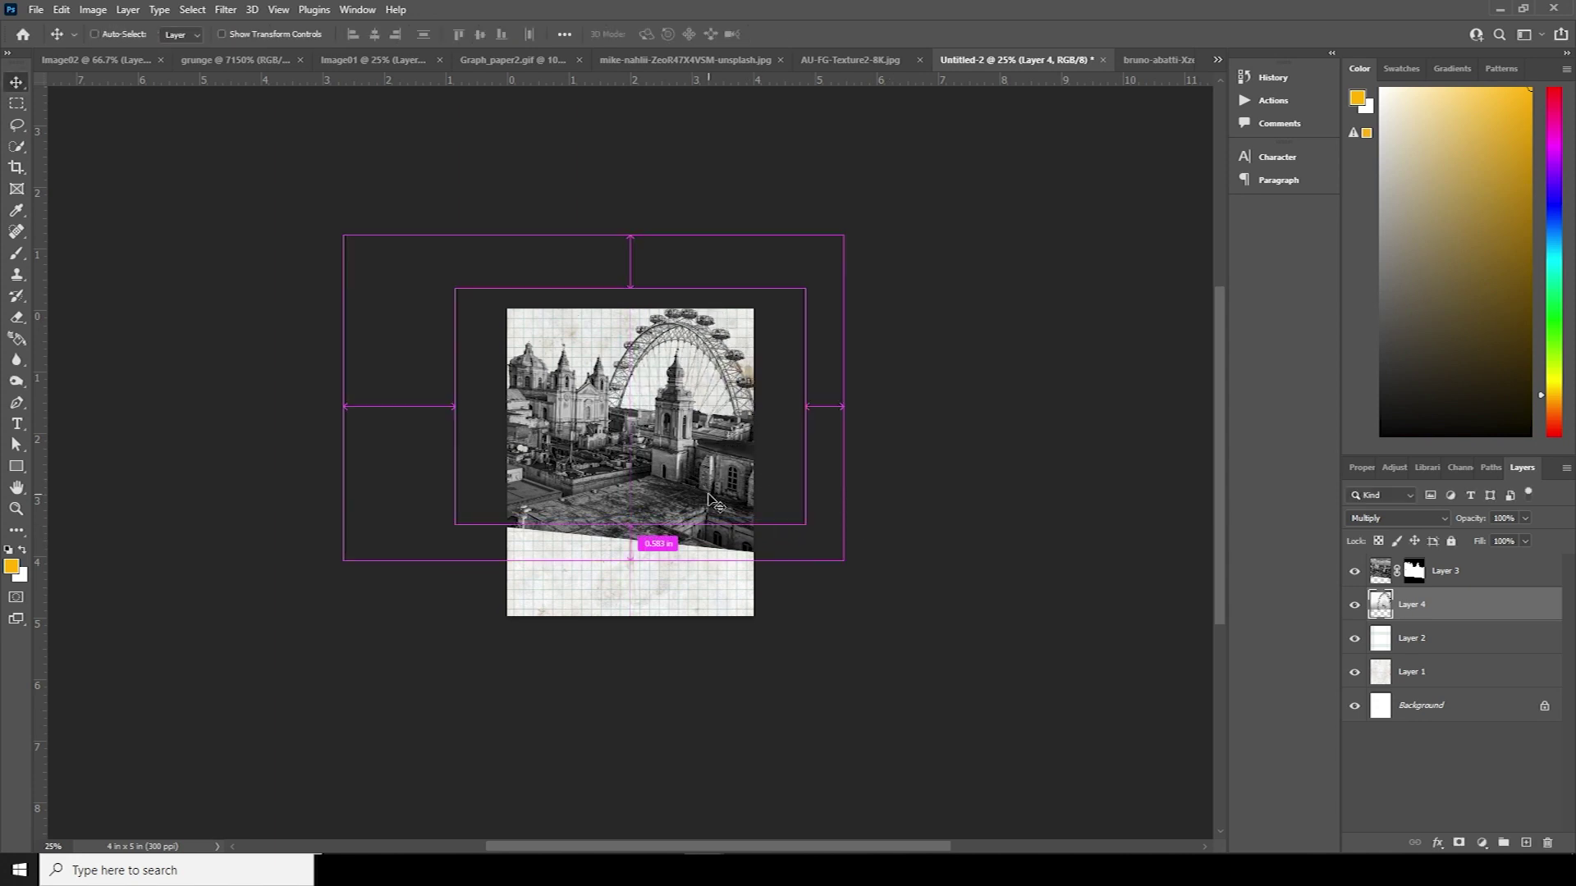
{"action": "key", "text": "ctrl+plus"}
{"action": "key", "text": "ctrl+plus"}
{"action": "key", "text": "ctrl+plus"}
{"action": "key", "text": "ctrl+minus"}
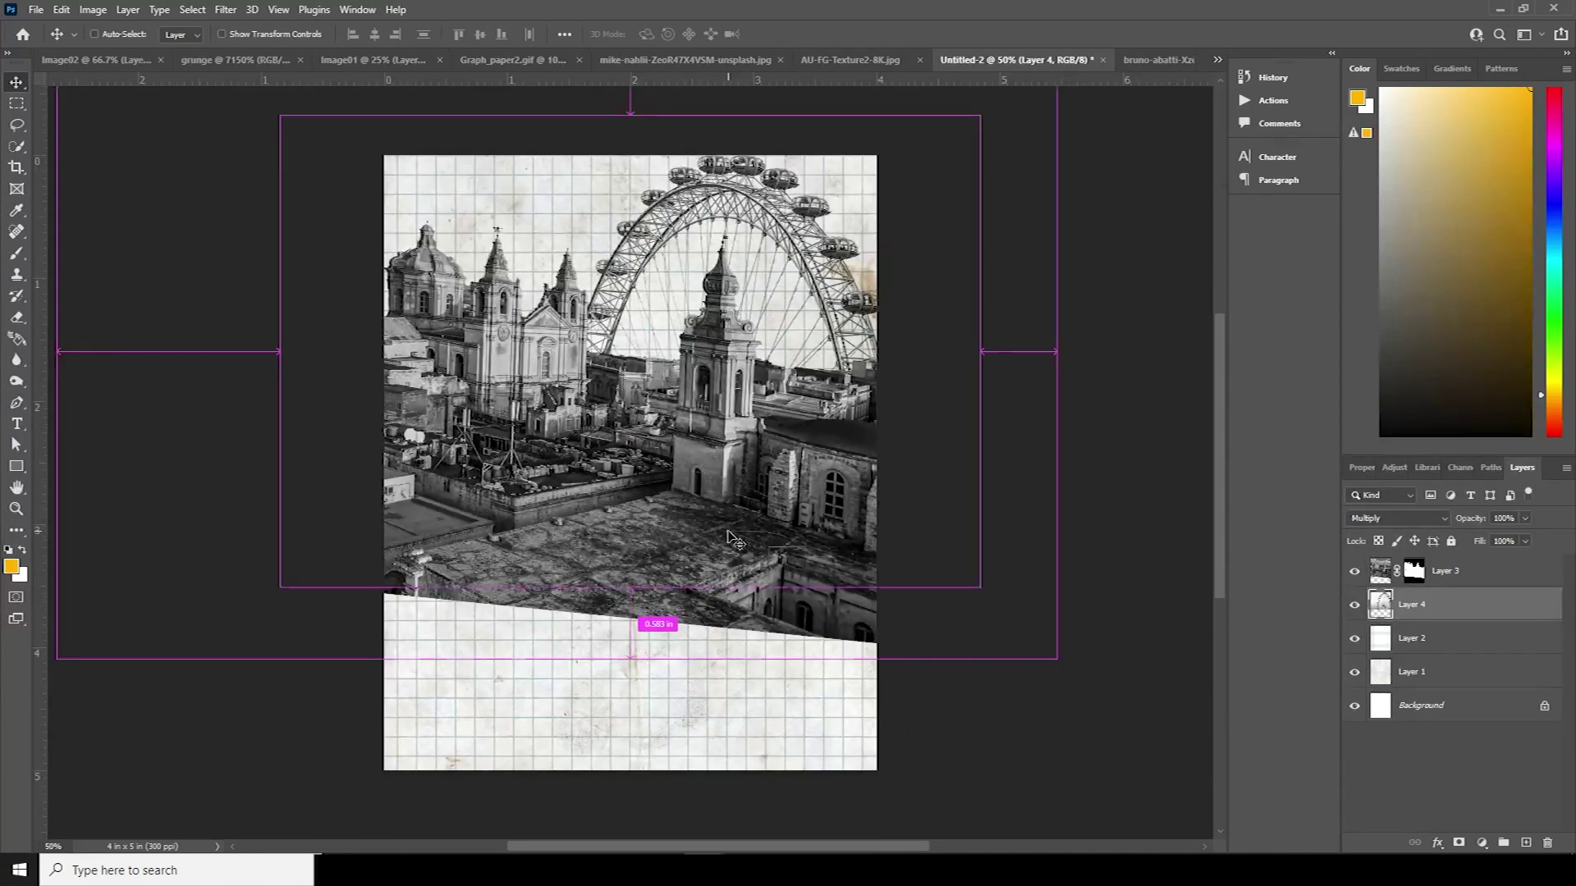
{"action": "key", "text": "ctrl"}
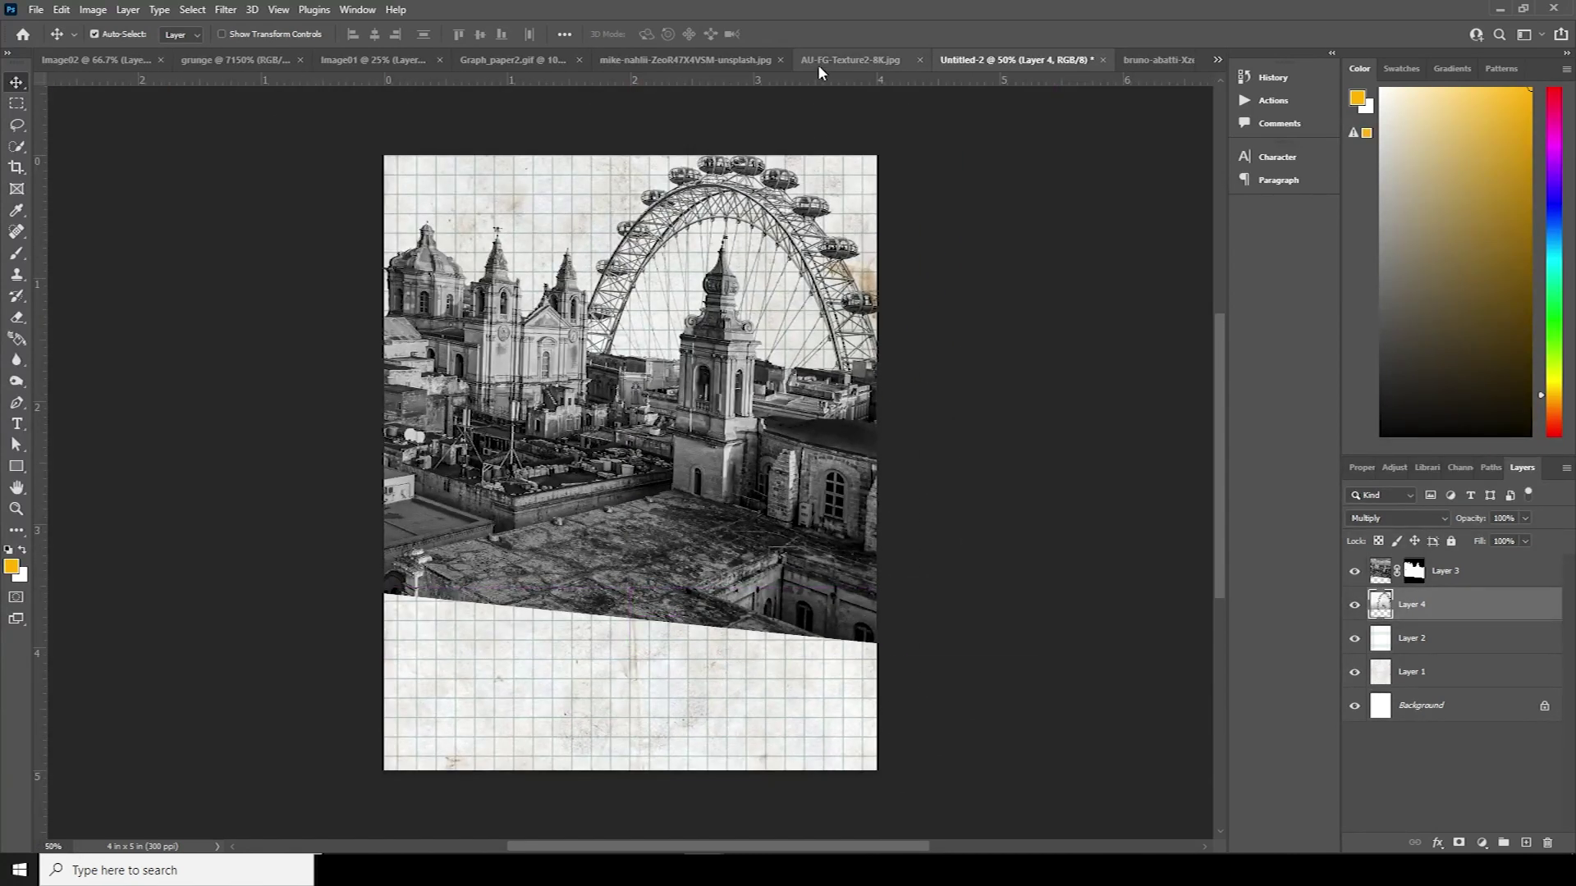
{"action": "left_click", "coordinate": [818, 64]}
{"action": "left_click", "coordinate": [492, 60]}
In Camera Raw on the driver cutout, desaturate every colour except reds, nudging Reds up.
{"action": "left_click", "coordinate": [344, 58]}
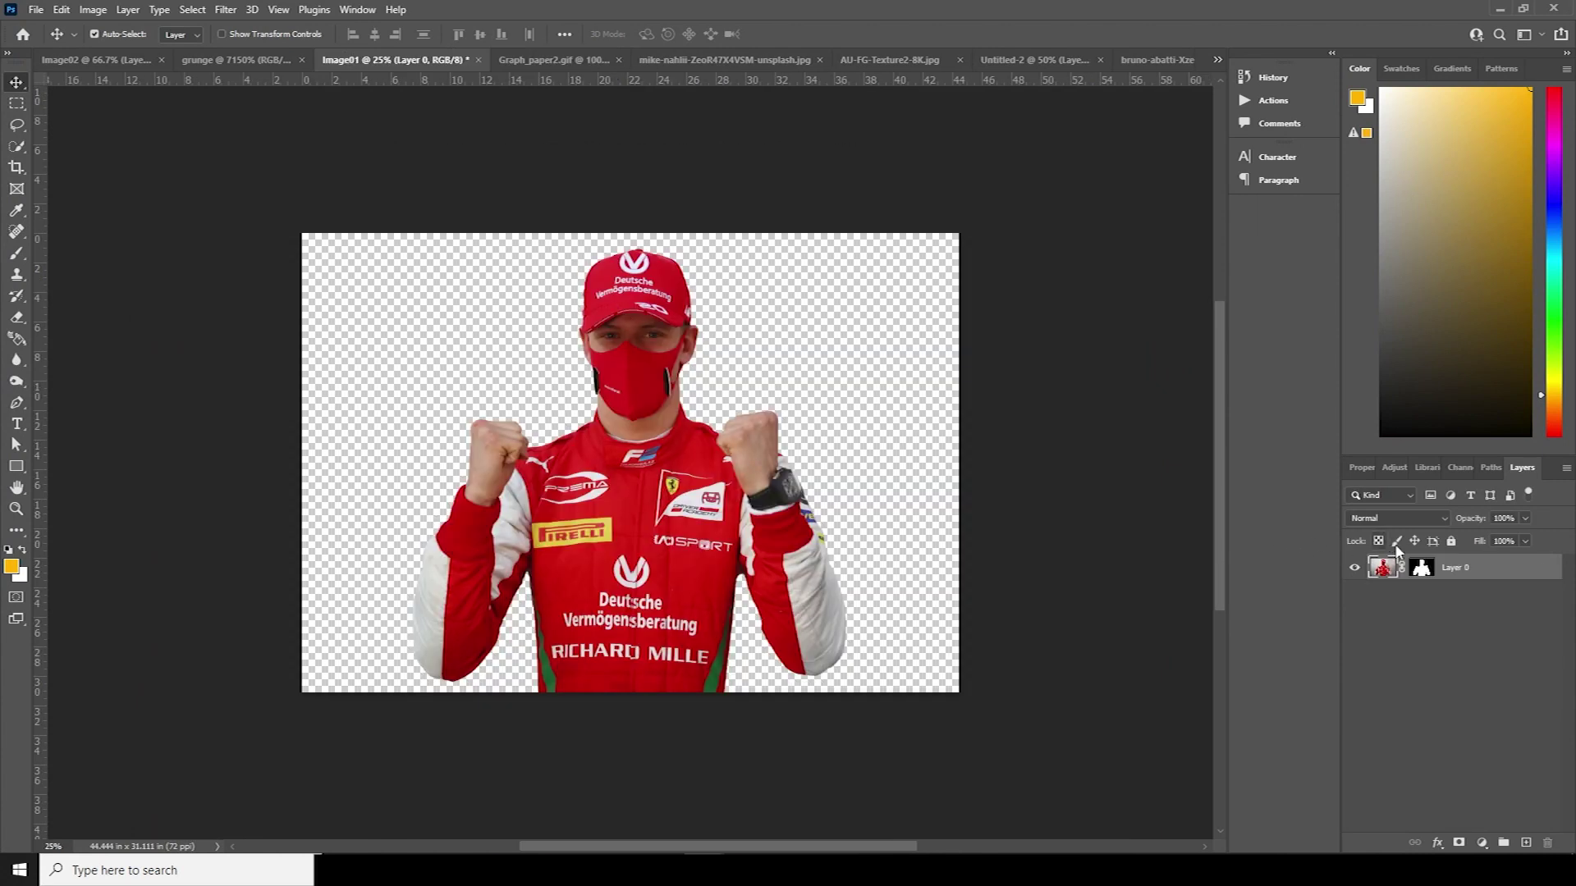
{"action": "left_click", "coordinate": [192, 9]}
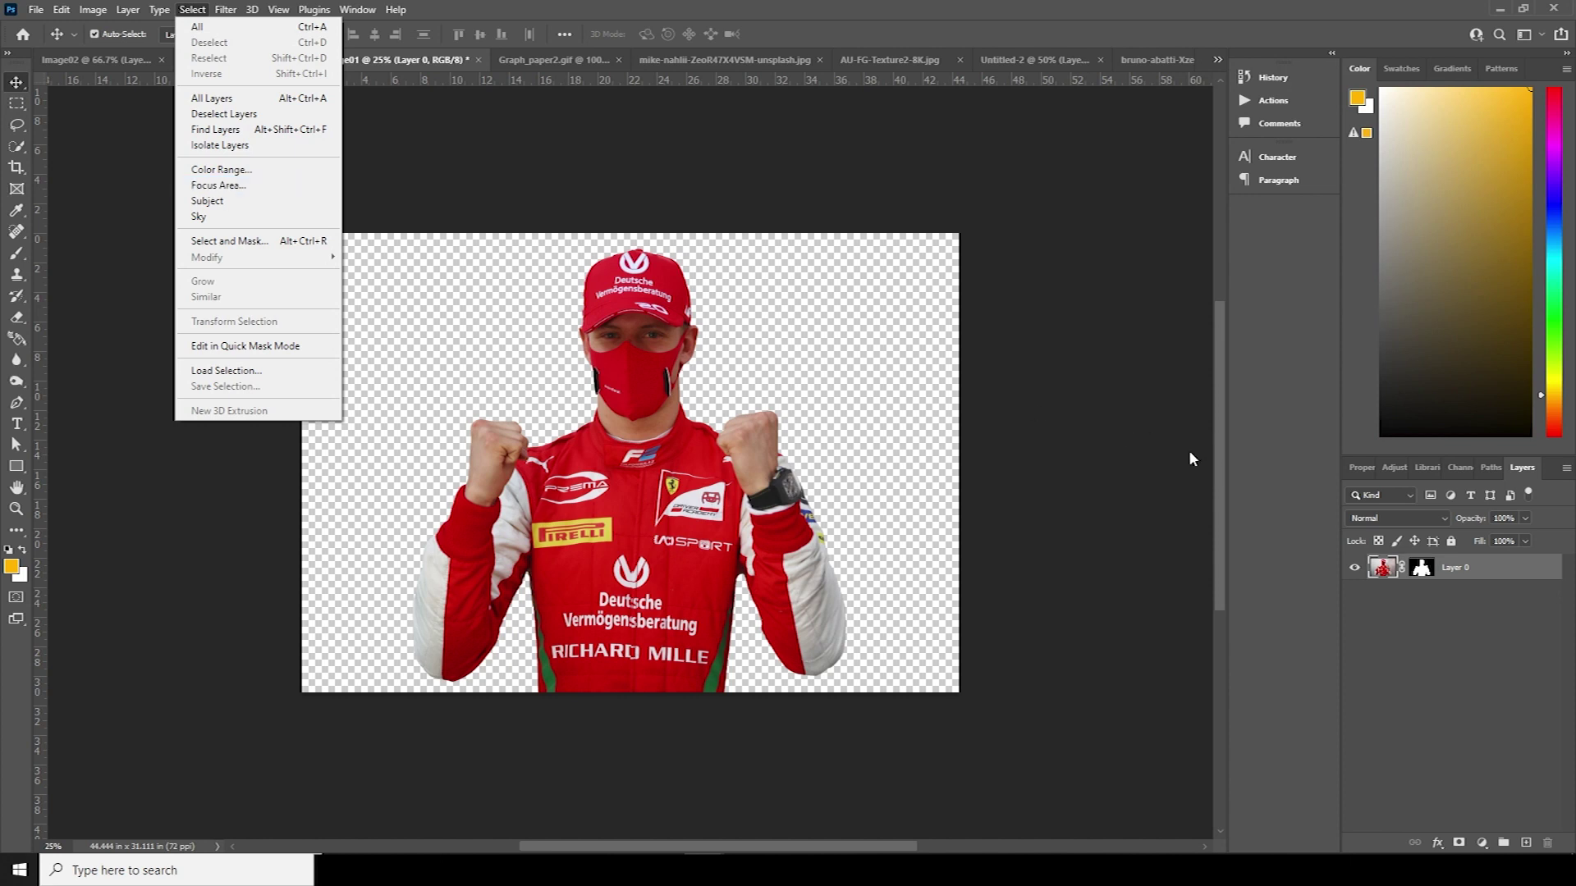
{"action": "left_click", "coordinate": [1391, 607]}
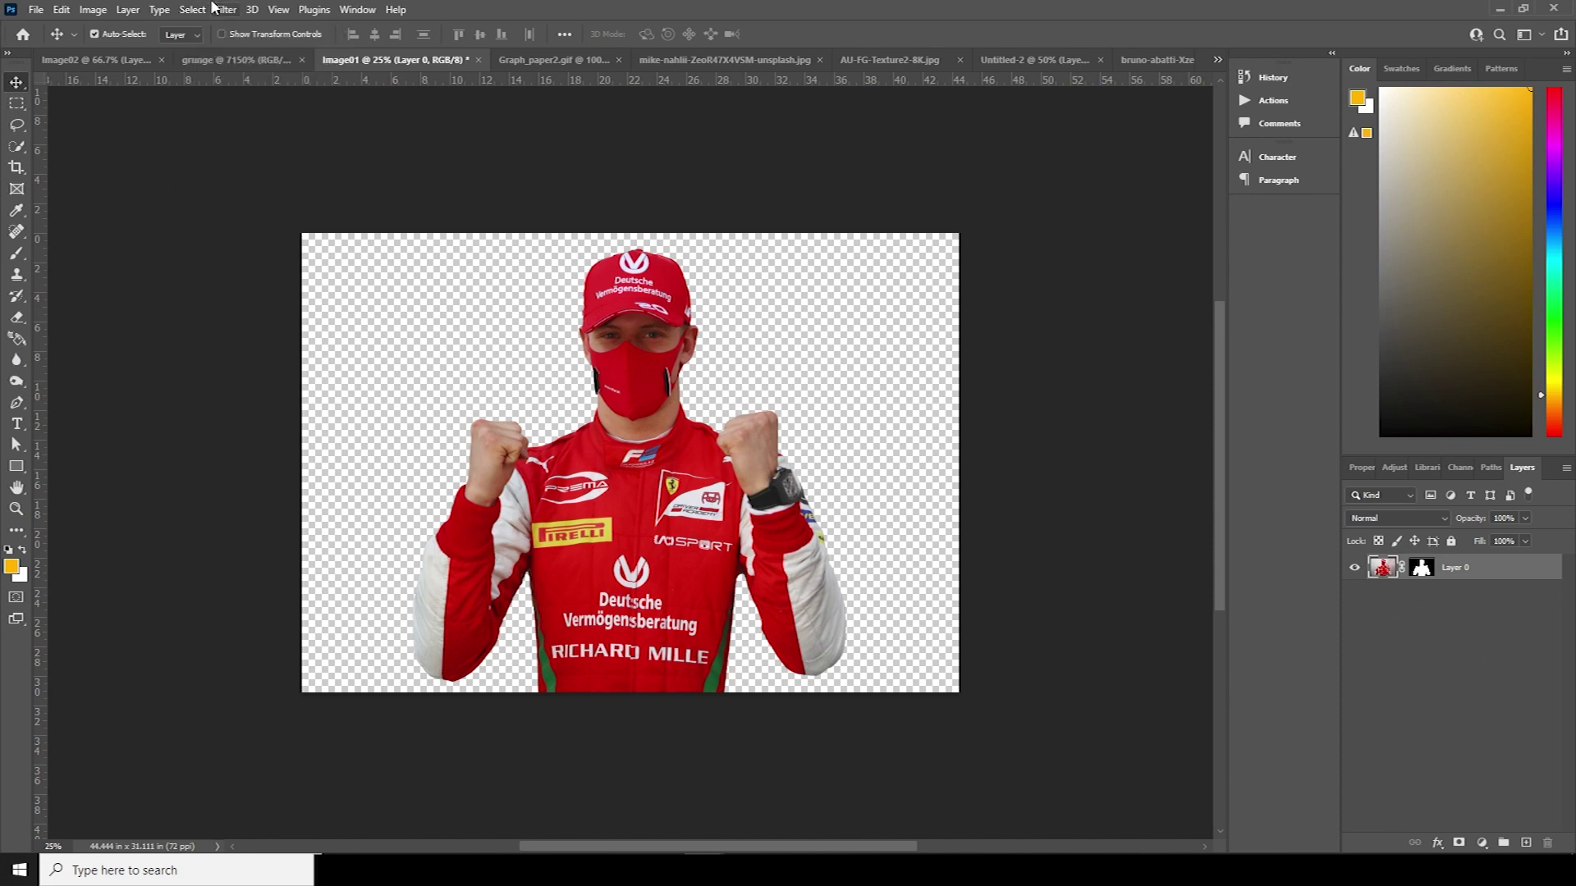
{"action": "left_click", "coordinate": [218, 15]}
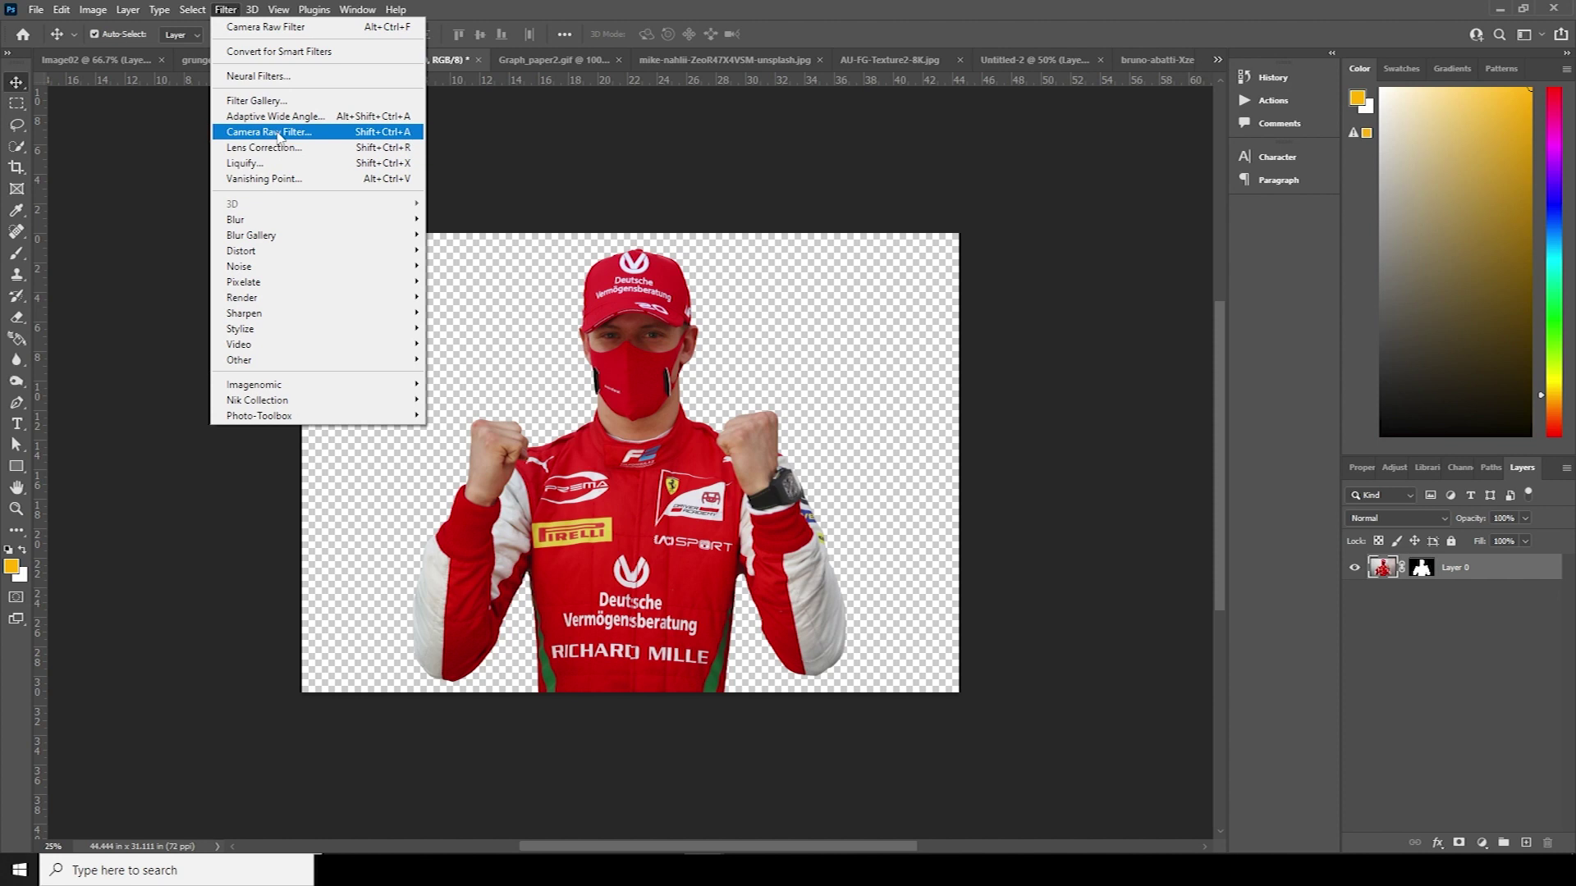
{"action": "left_click", "coordinate": [277, 133]}
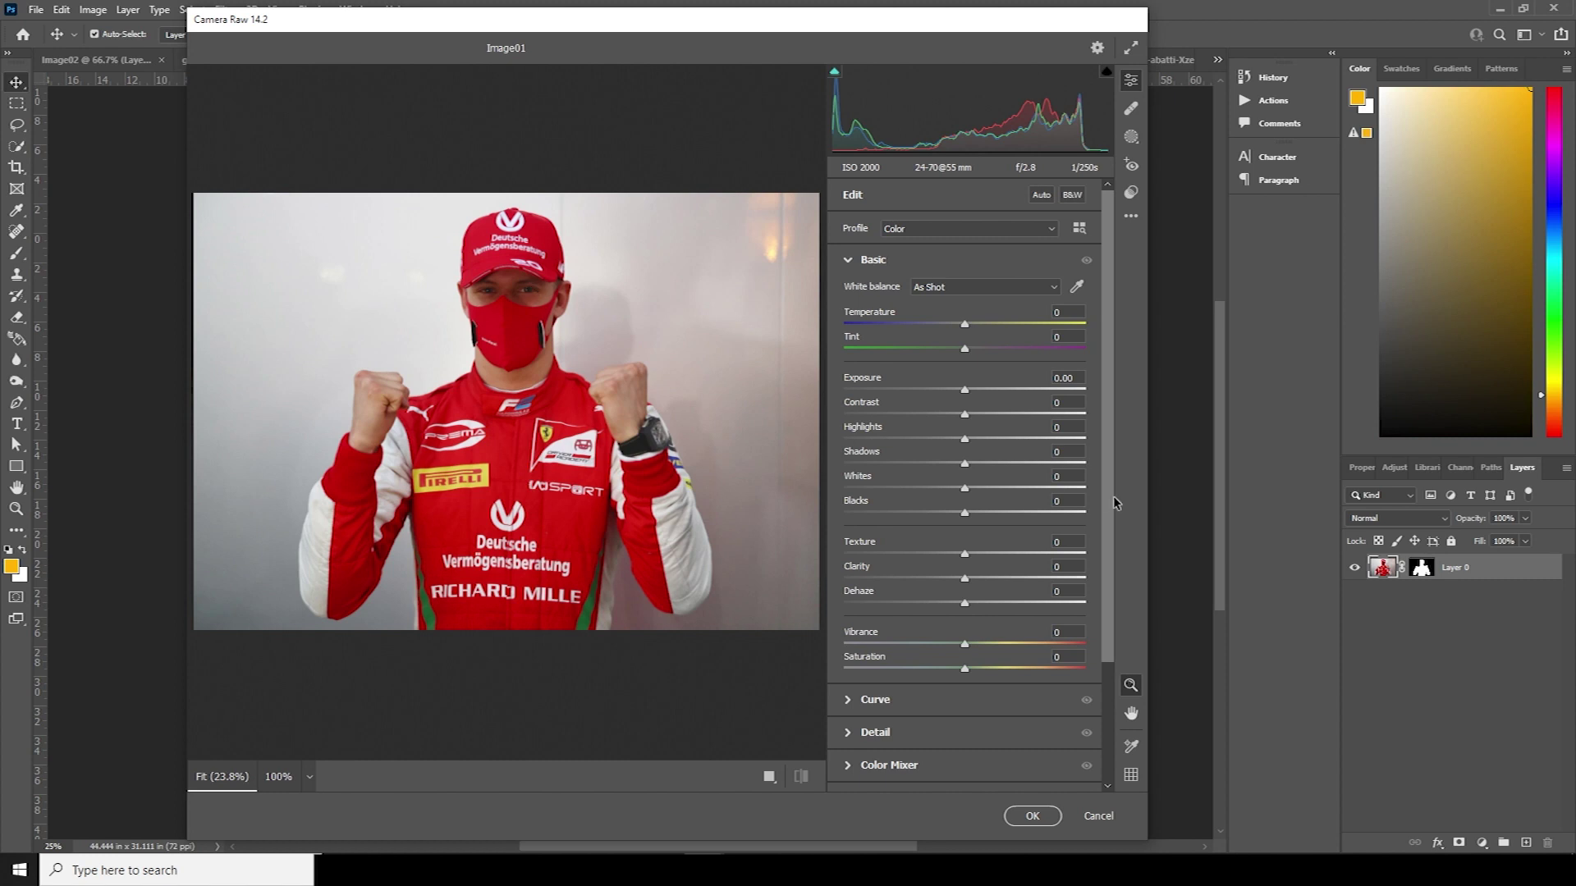
{"action": "left_click_drag", "start_coordinate": [1107, 474], "coordinate": [1107, 634]}
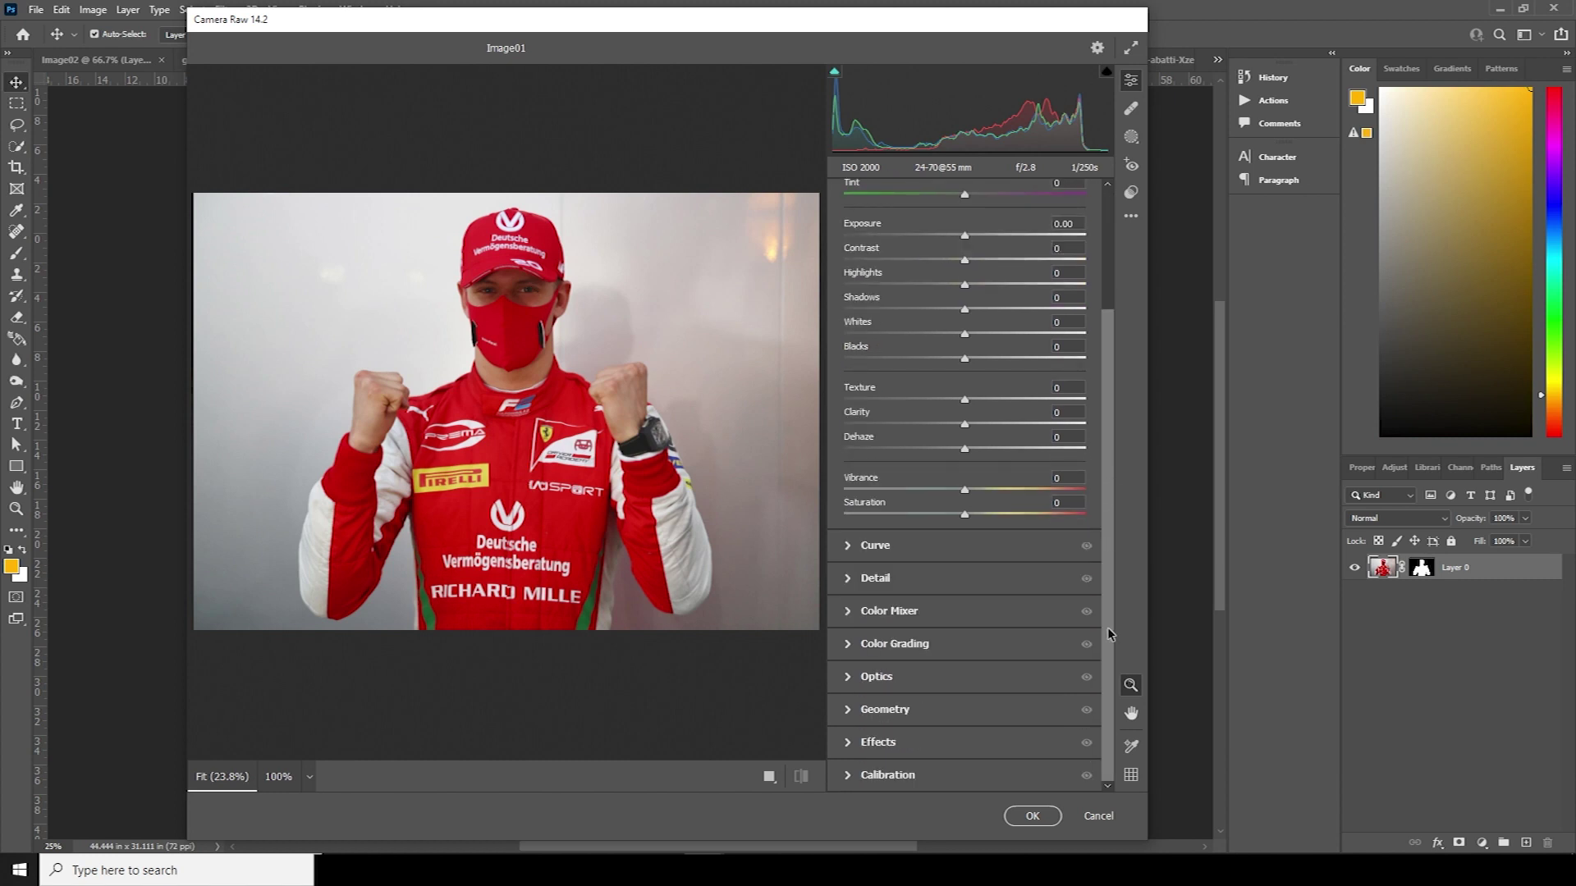
{"action": "left_click", "coordinate": [850, 620]}
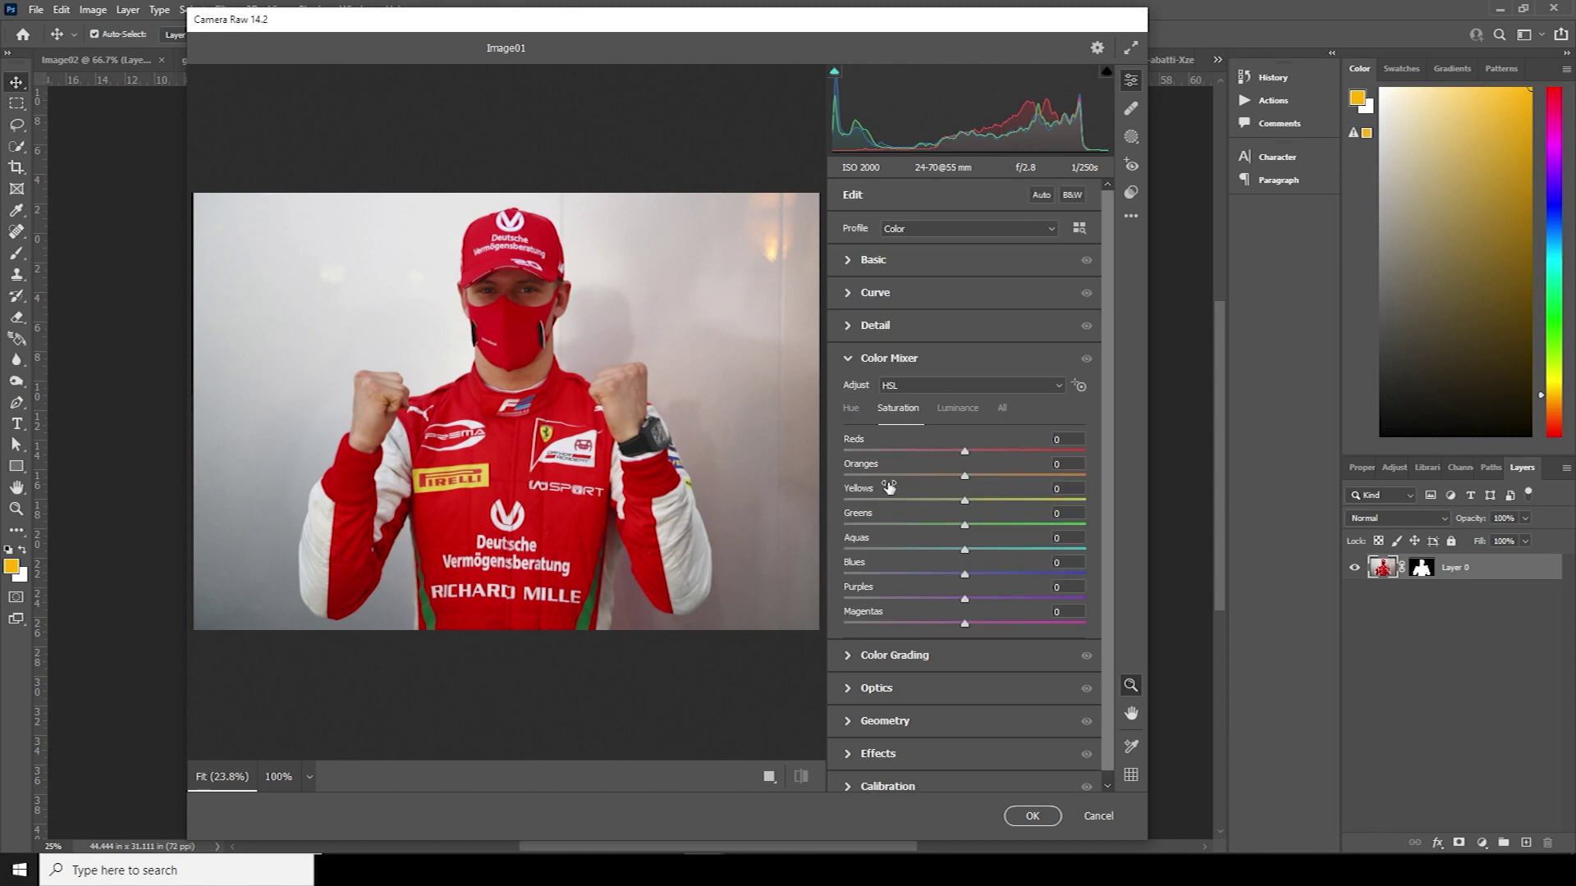
{"action": "left_click_drag", "start_coordinate": [884, 475], "coordinate": [843, 574]}
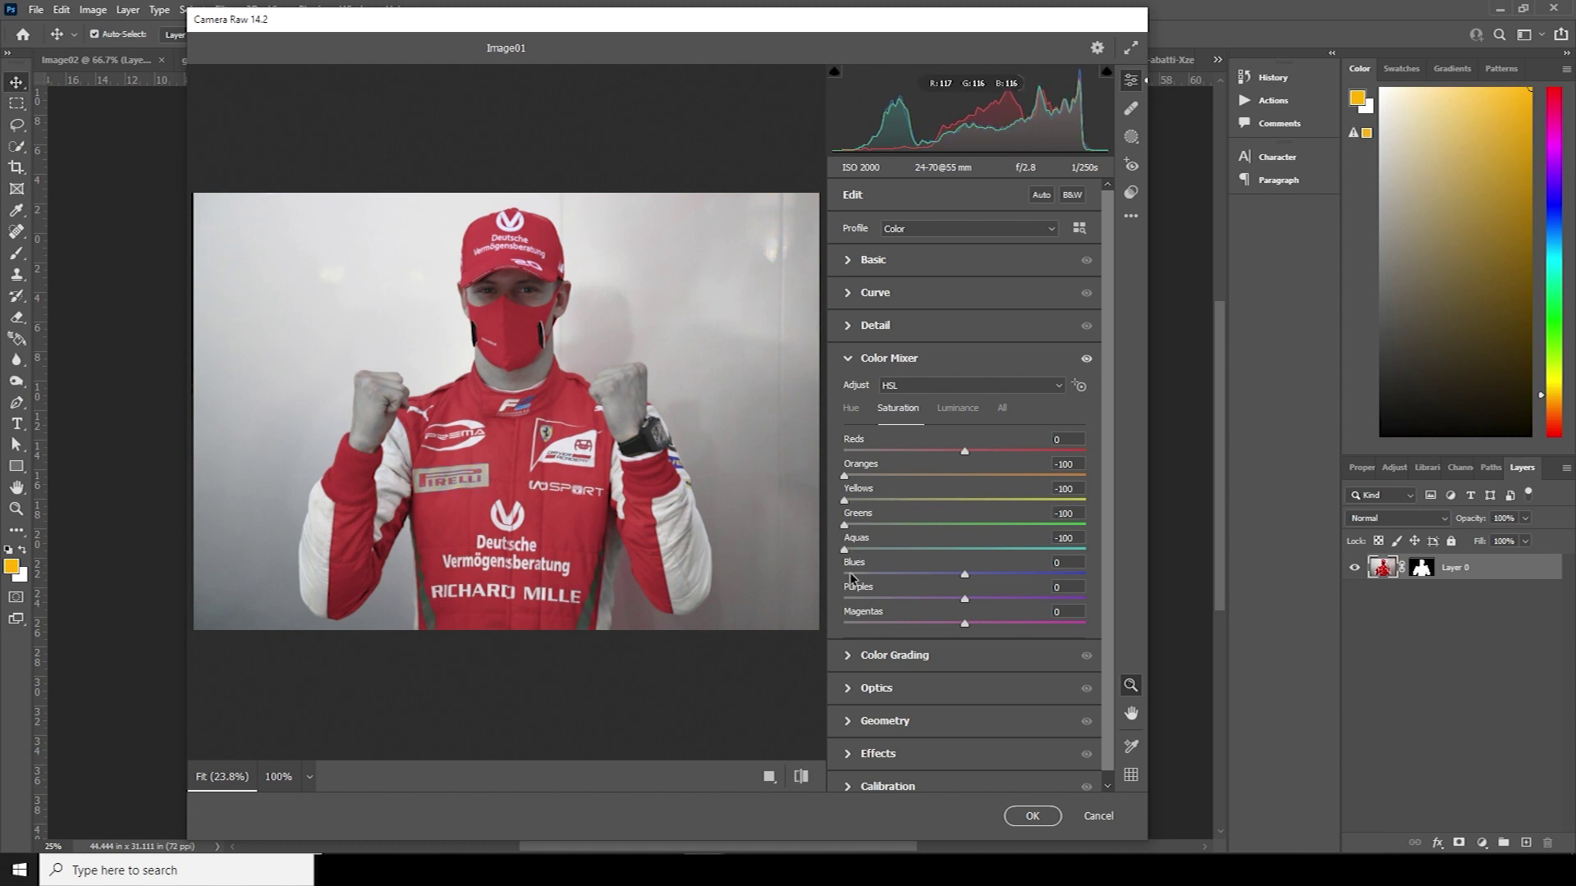
{"action": "left_click_drag", "start_coordinate": [965, 598], "coordinate": [843, 598]}
{"action": "left_click_drag", "start_coordinate": [964, 623], "coordinate": [843, 623]}
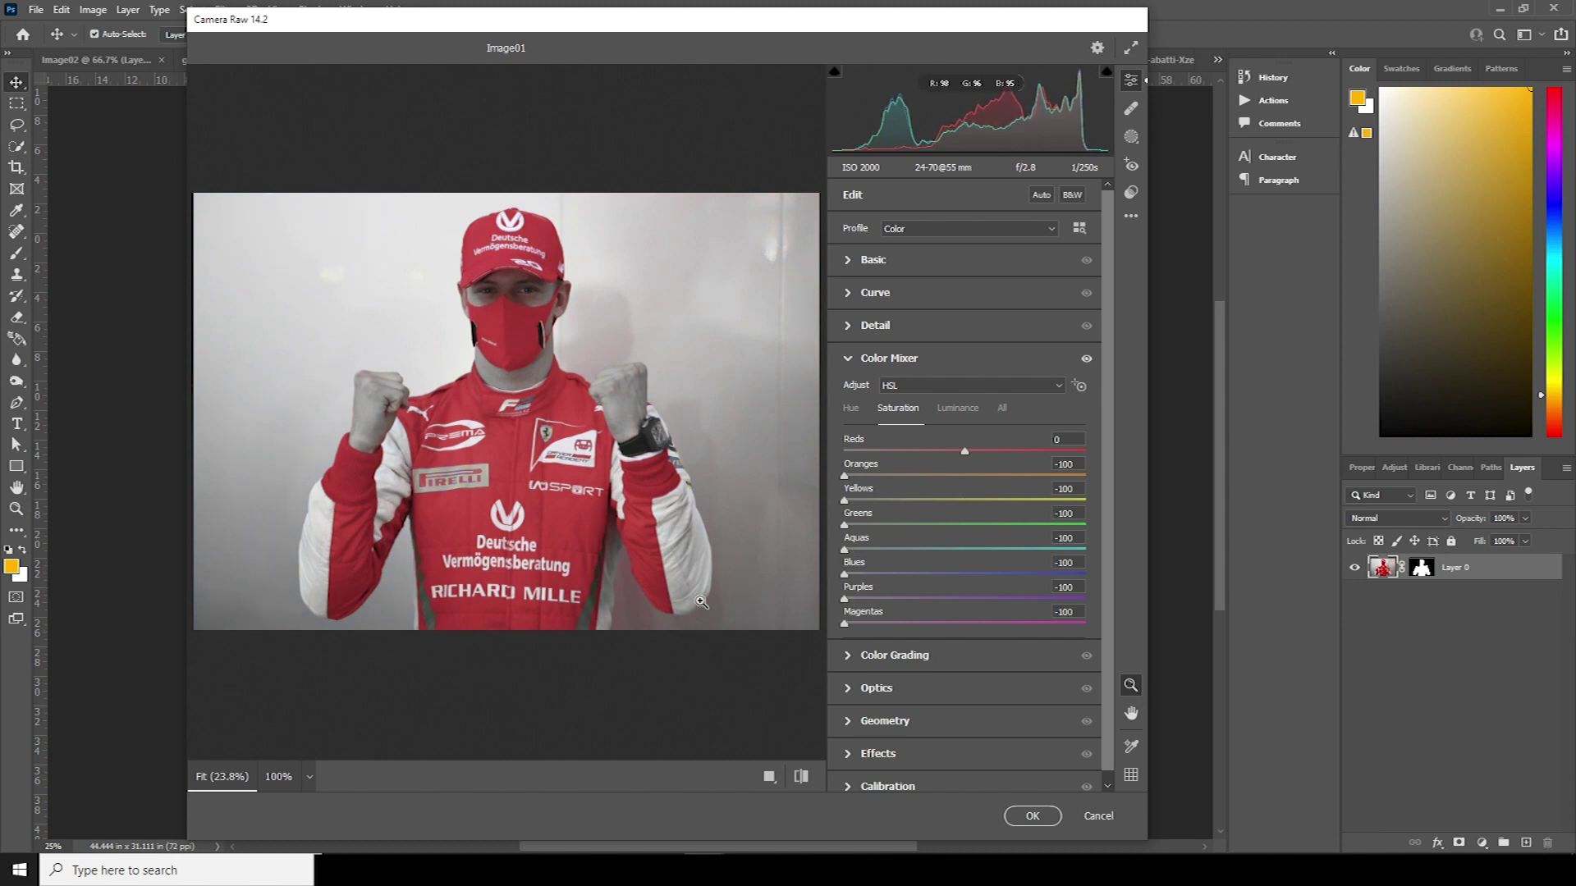
{"action": "left_click_drag", "start_coordinate": [967, 451], "coordinate": [972, 449]}
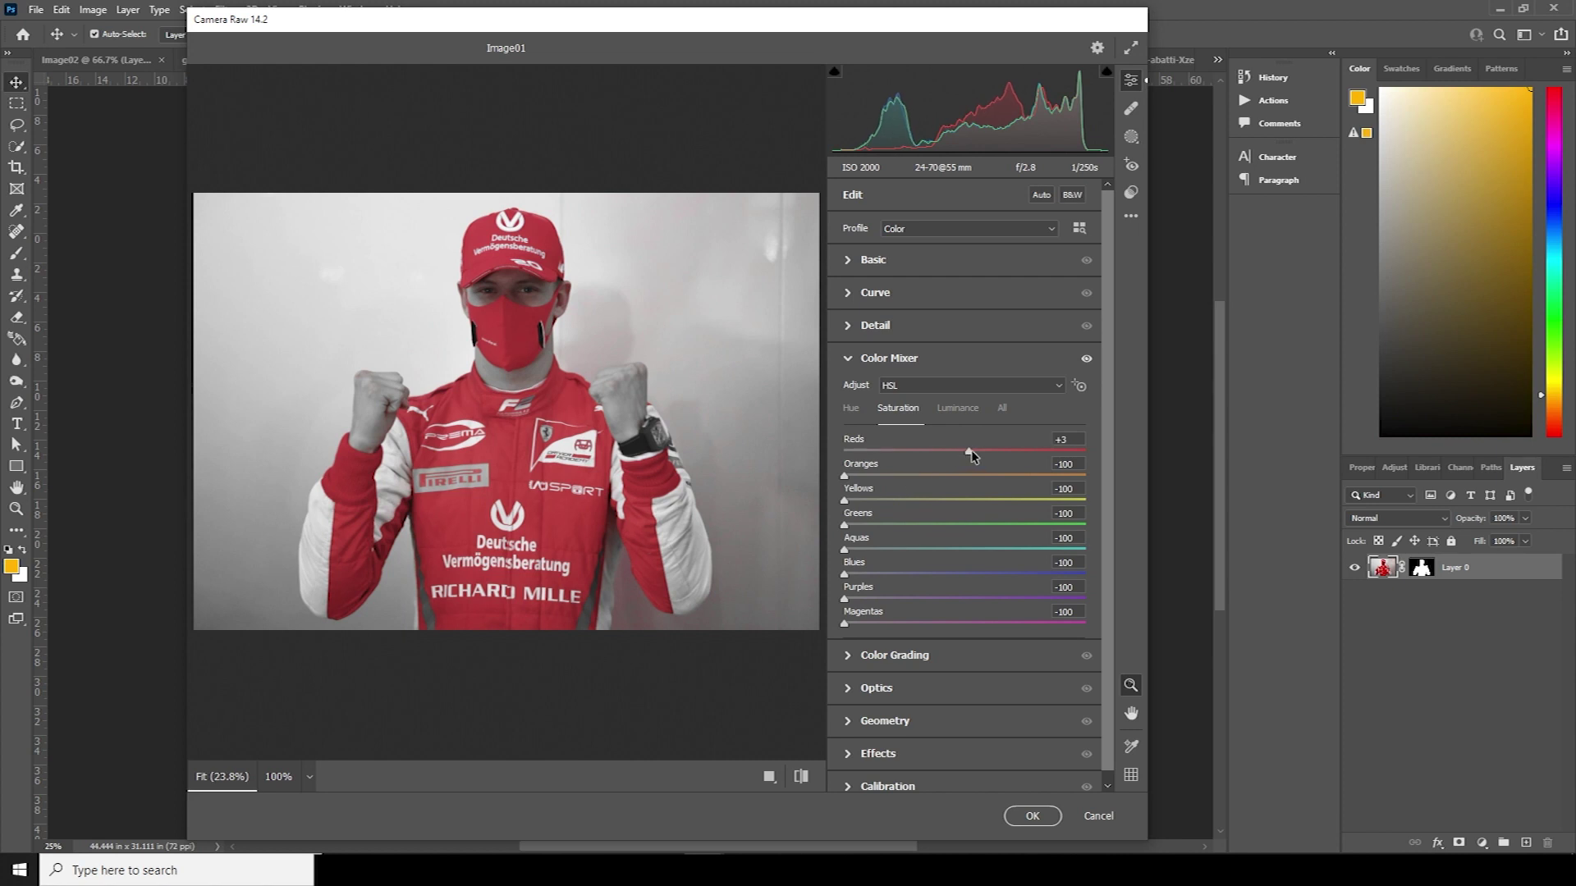
Set Clarity +84, Texture +47, Highlights -100, Shadows +14, Contrast +59 and apply.
{"action": "left_click", "coordinate": [844, 270]}
{"action": "left_click_drag", "start_coordinate": [1064, 583], "coordinate": [1069, 583]}
{"action": "left_click_drag", "start_coordinate": [984, 546], "coordinate": [1004, 553]}
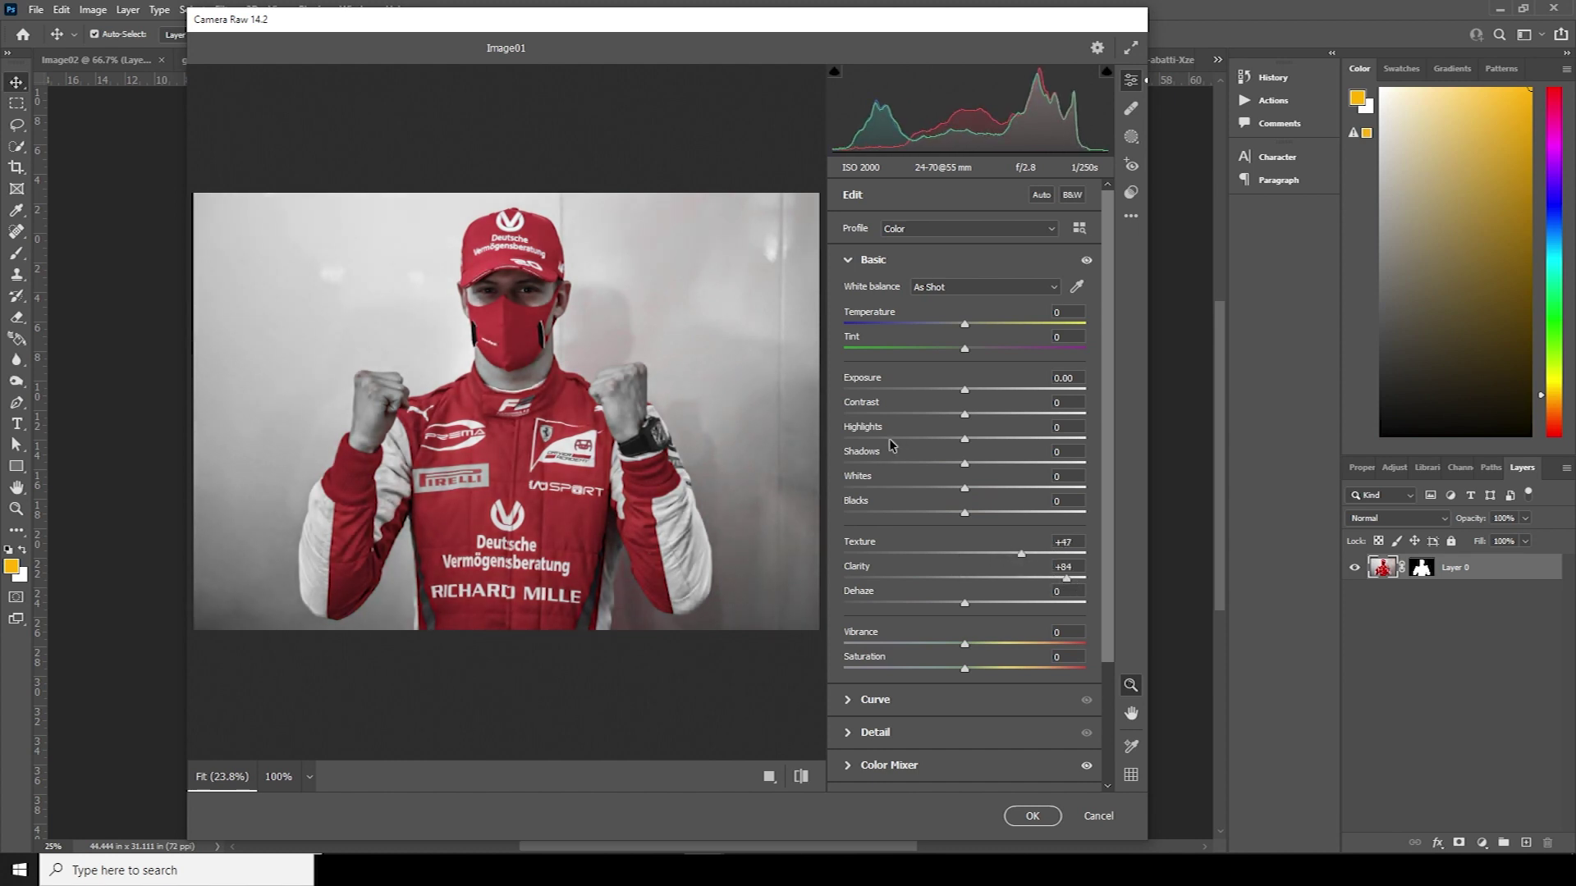
{"action": "left_click_drag", "start_coordinate": [855, 440], "coordinate": [834, 444]}
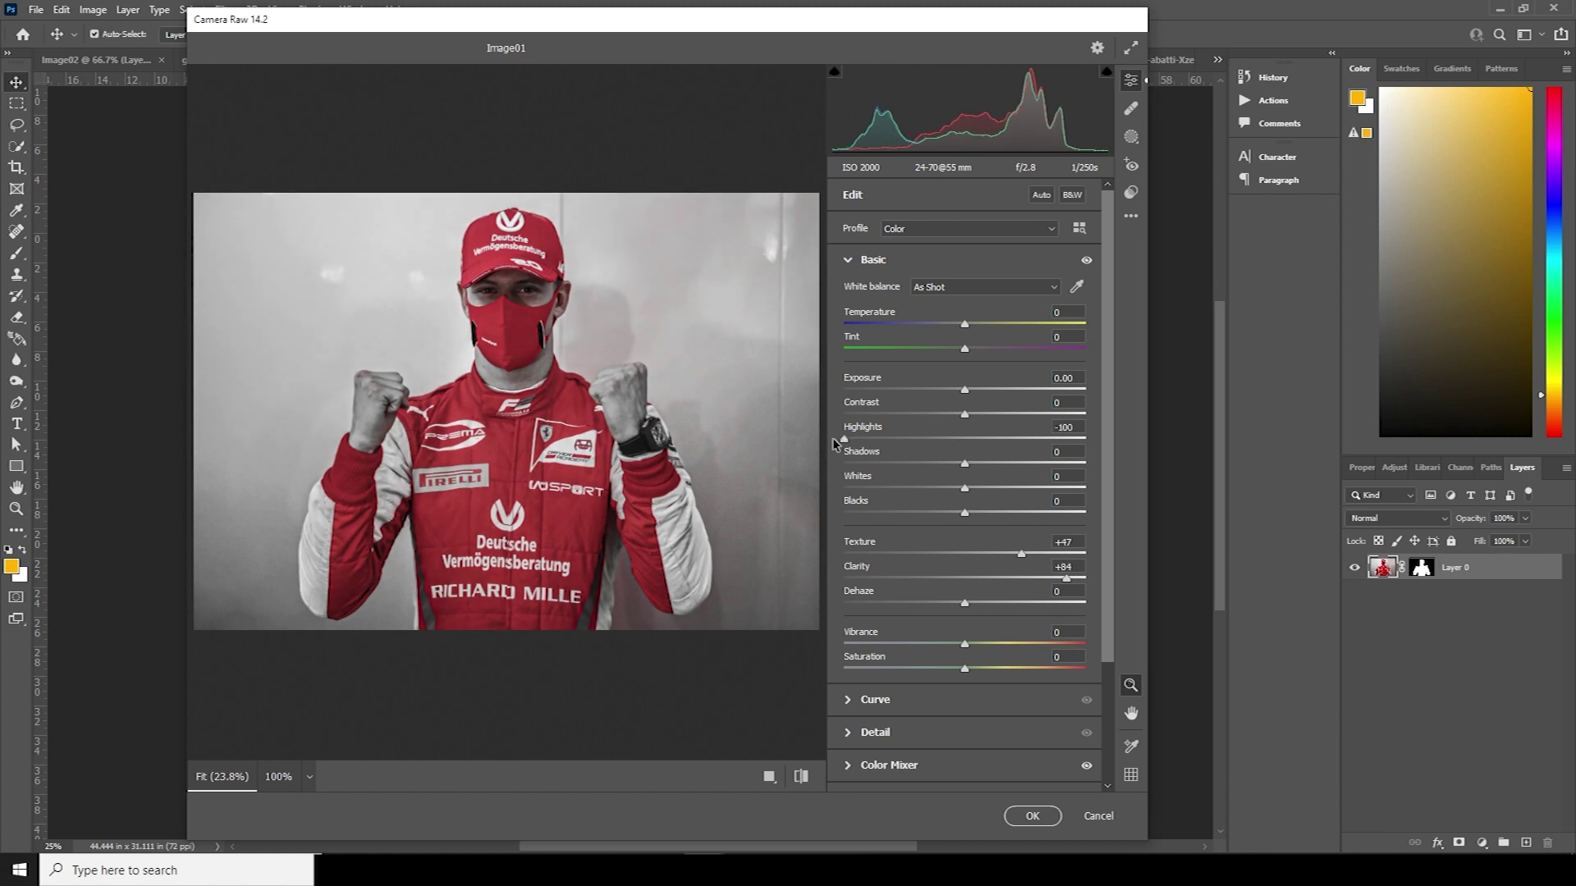
{"action": "left_click_drag", "start_coordinate": [982, 462], "coordinate": [977, 464]}
{"action": "left_click_drag", "start_coordinate": [998, 417], "coordinate": [1037, 418]}
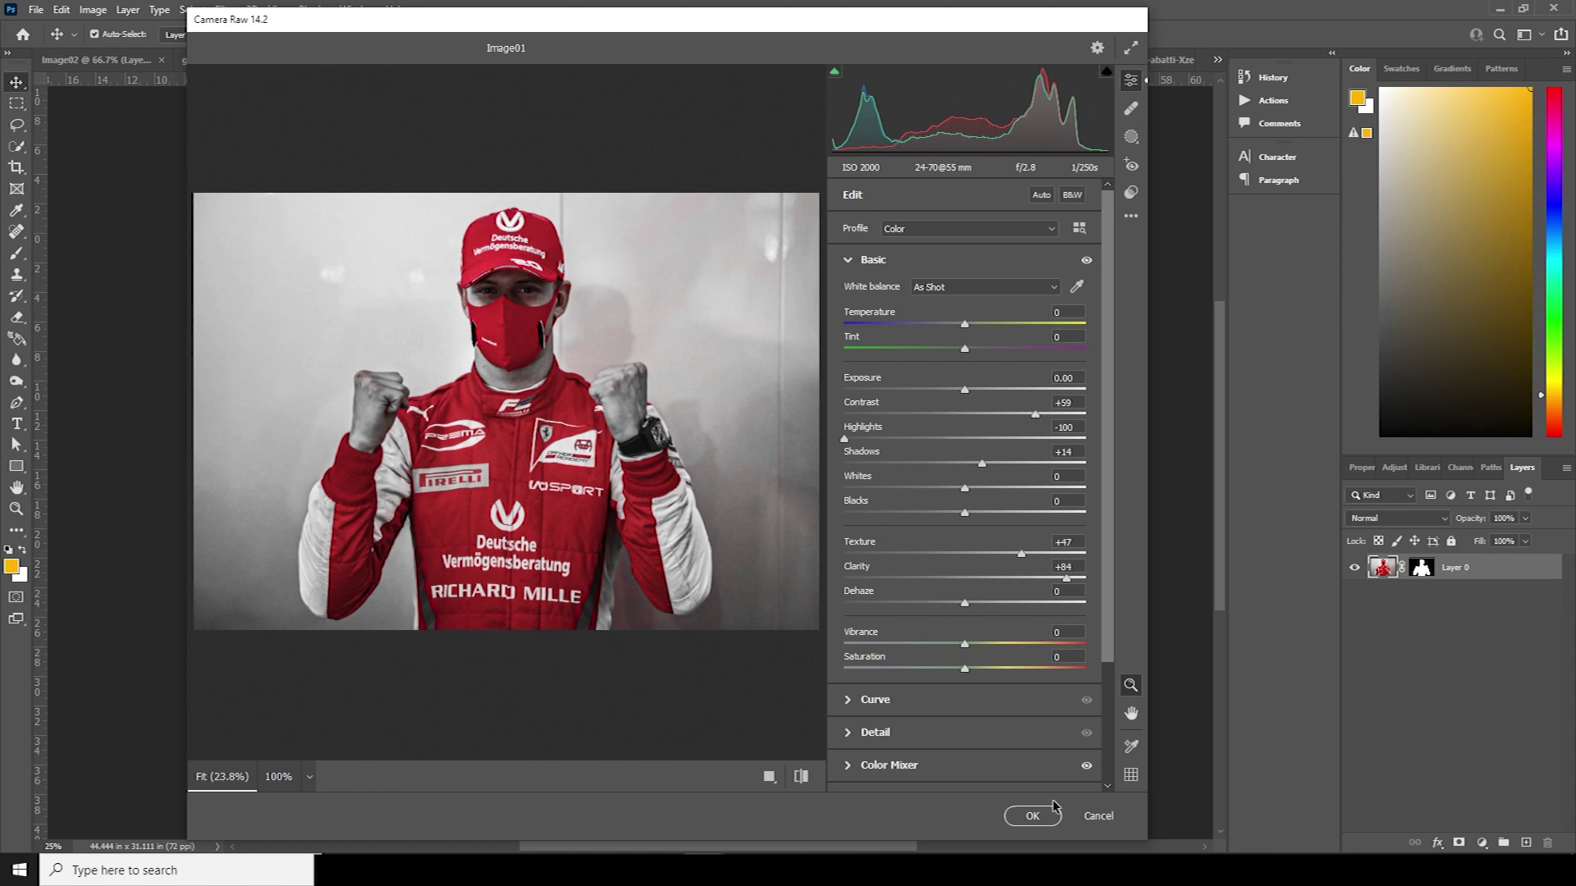
{"action": "left_click", "coordinate": [1033, 816]}
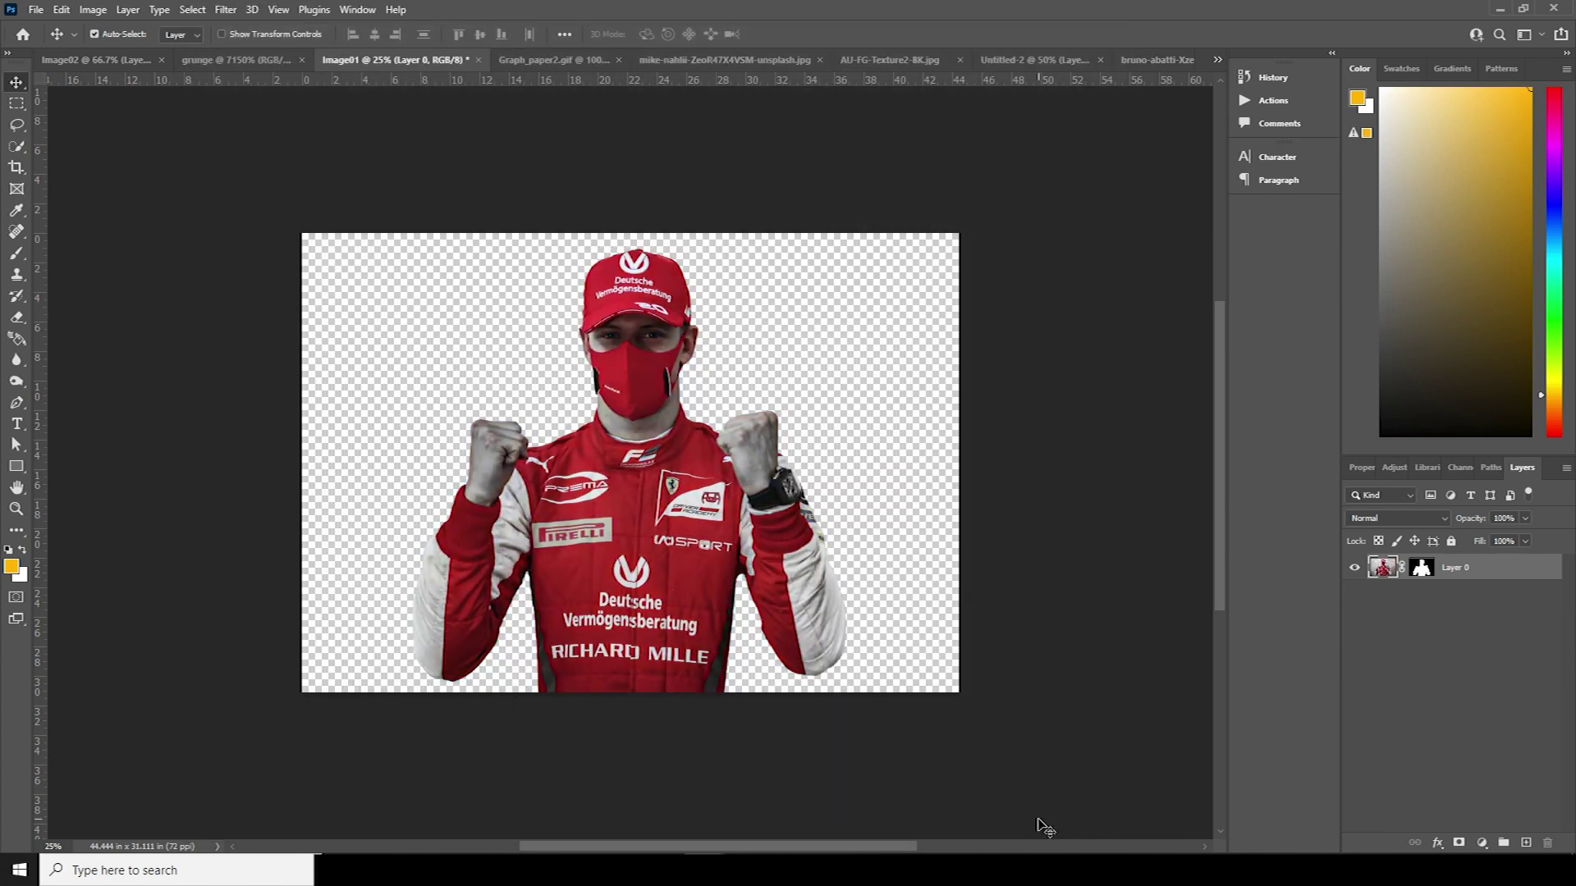
Duplicate Layer 0 and desaturate the copy with Hue/Saturation at -100.
{"action": "key", "text": "ctrl+plus"}
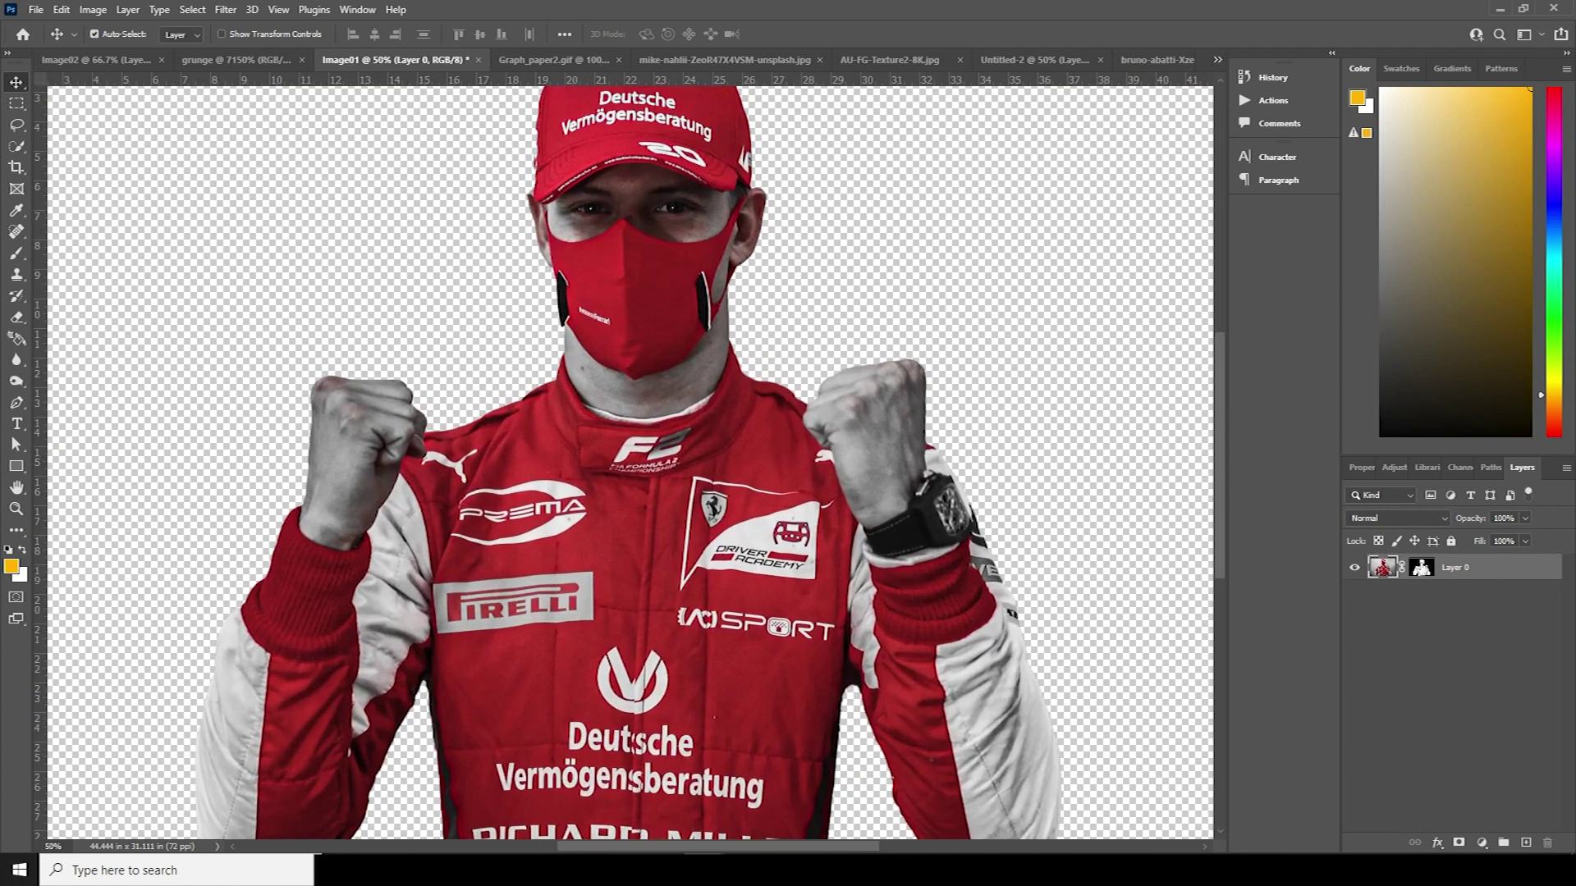
{"action": "key", "text": "ctrl+minus"}
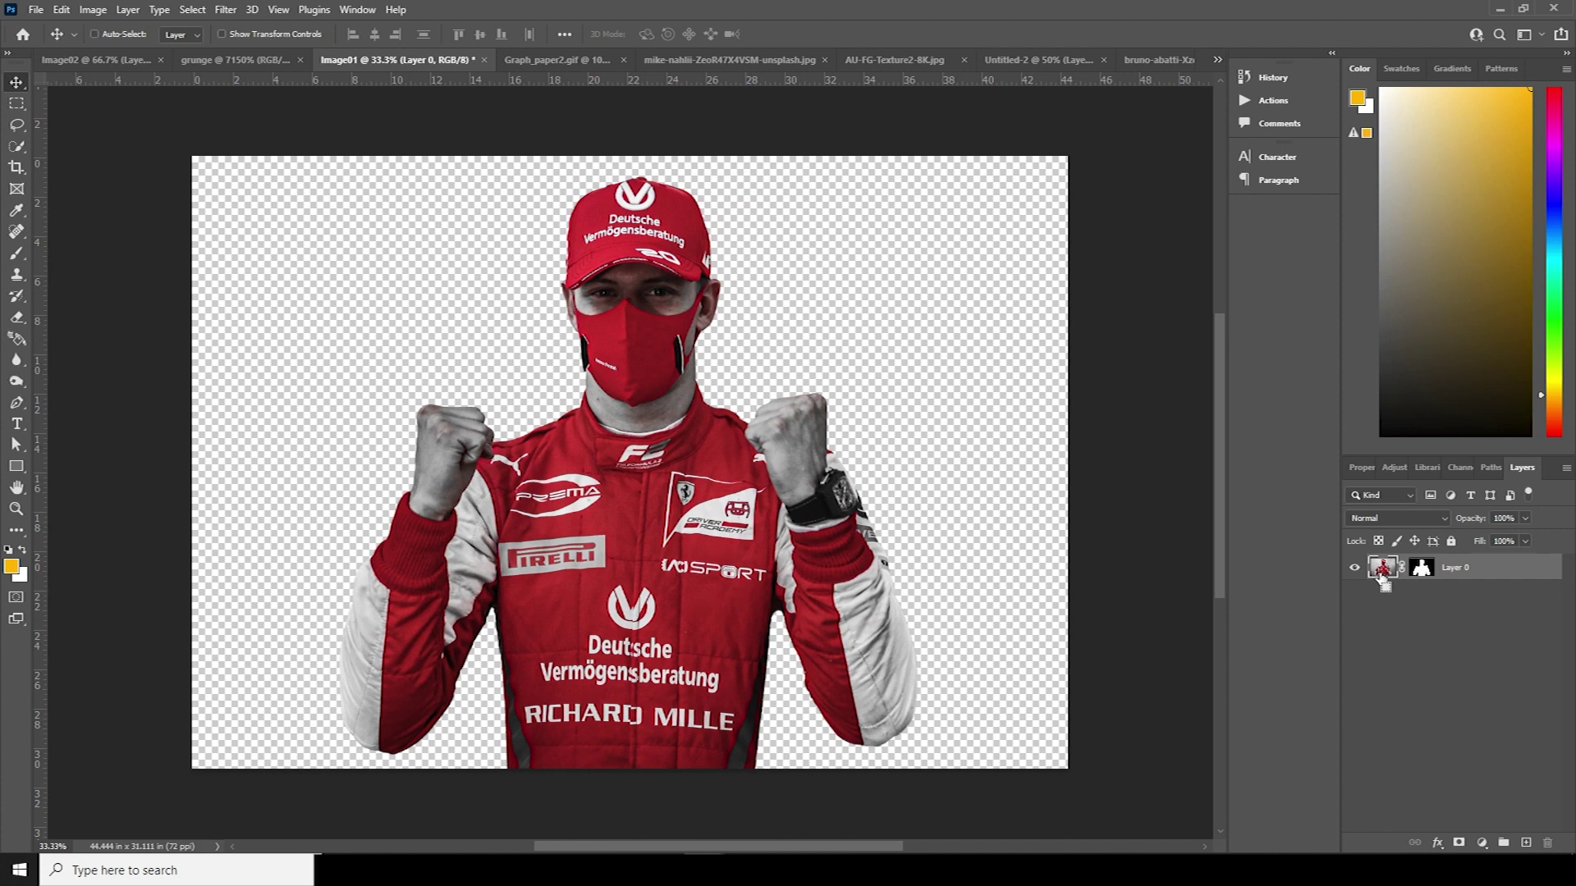
{"action": "key", "text": "ctrl+j"}
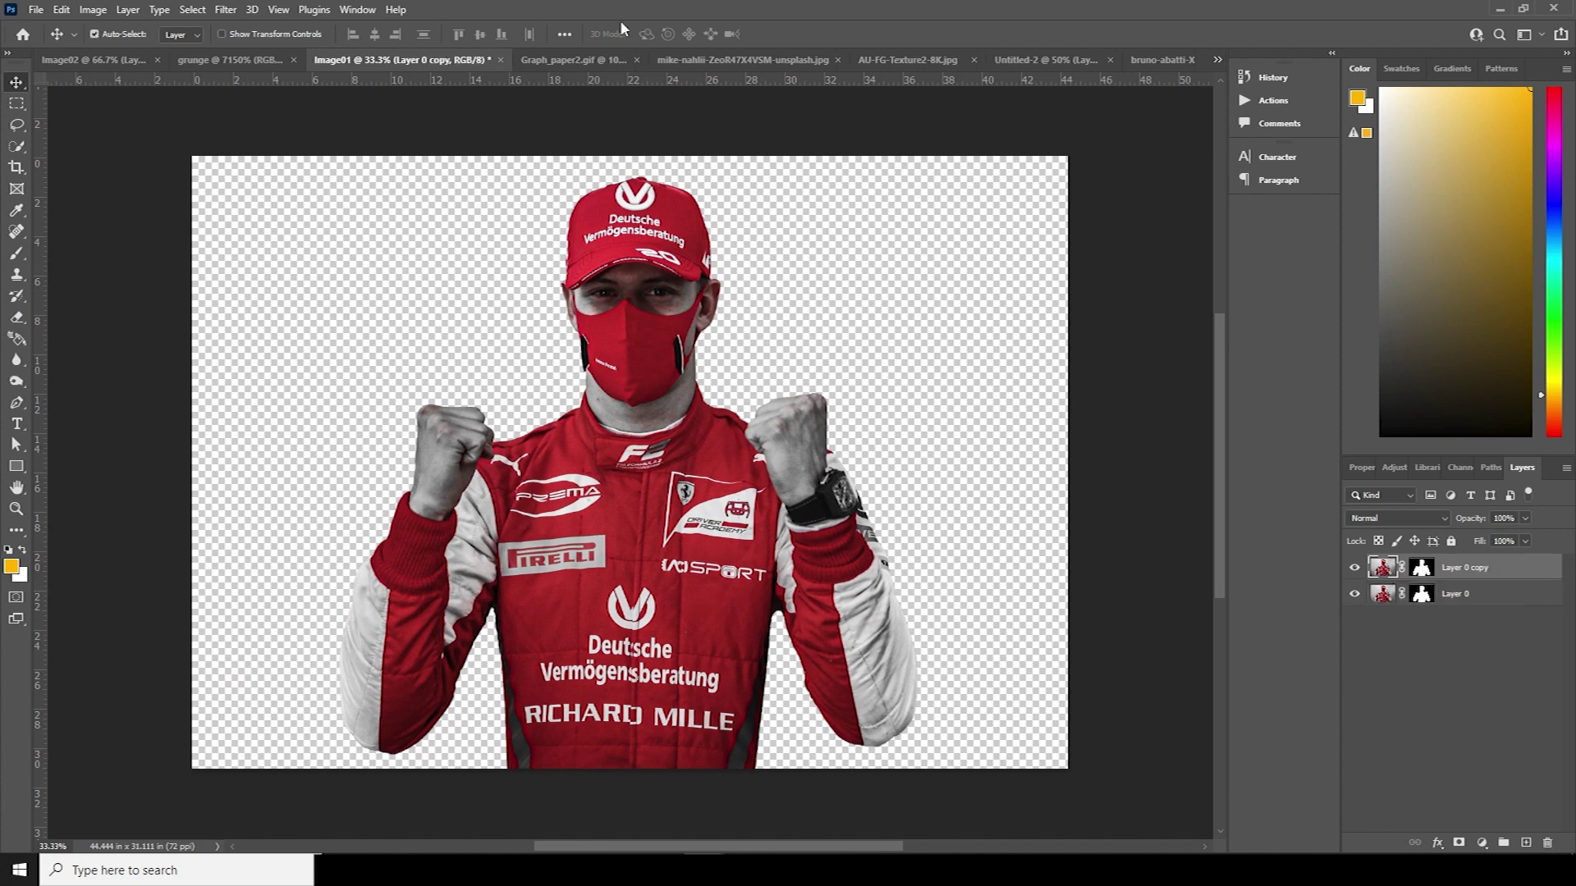
{"action": "left_click", "coordinate": [93, 9]}
{"action": "mouse_move", "coordinate": [148, 52]}
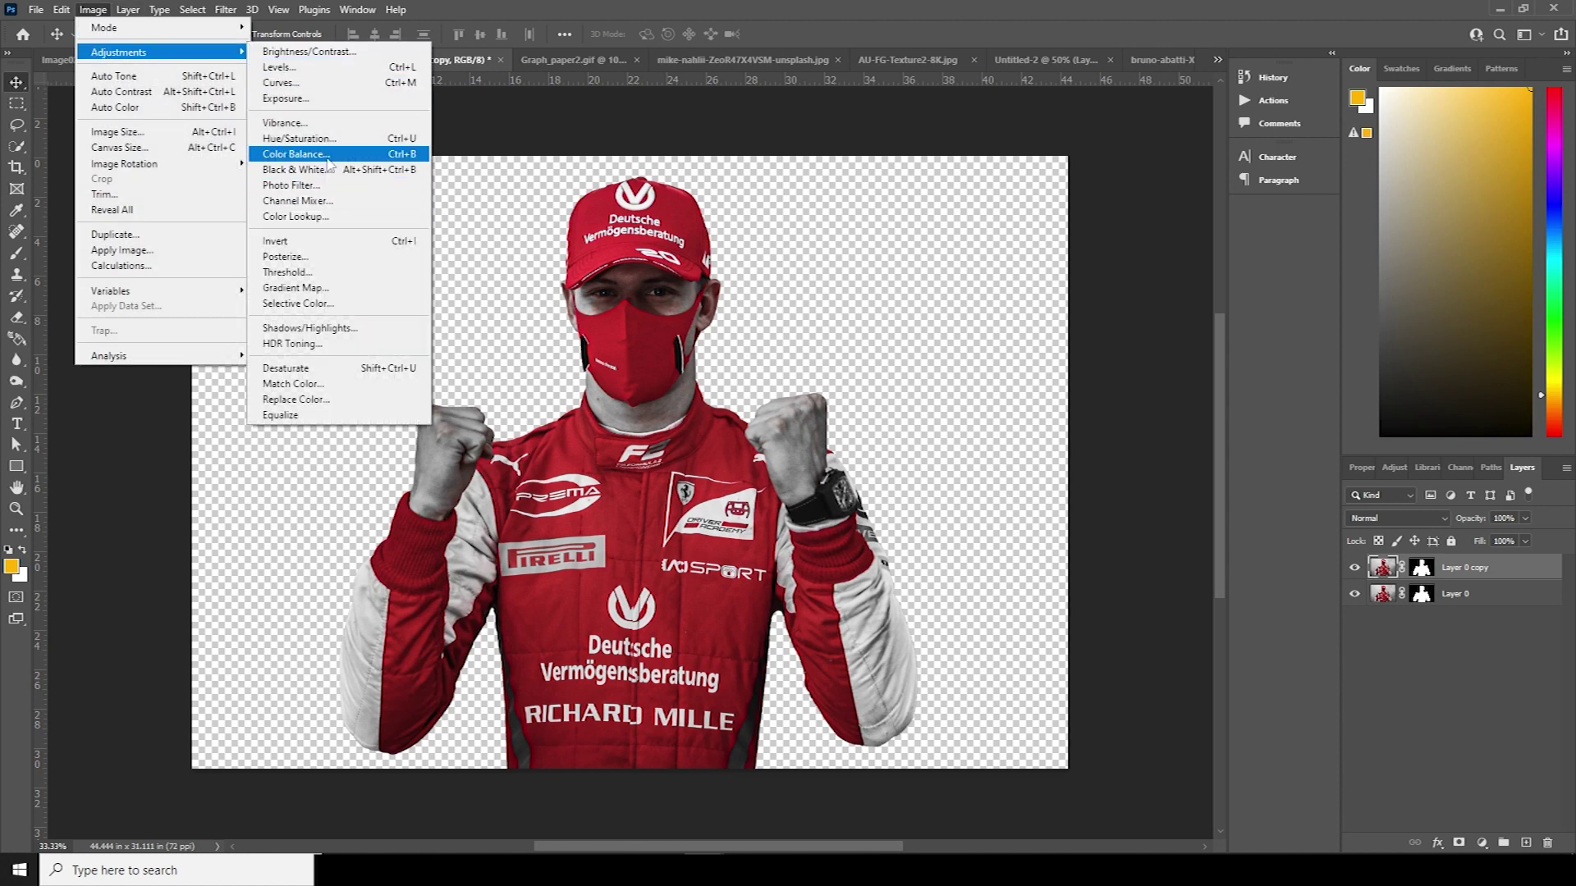
{"action": "left_click", "coordinate": [312, 139]}
{"action": "left_click_drag", "start_coordinate": [1055, 330], "coordinate": [935, 332]}
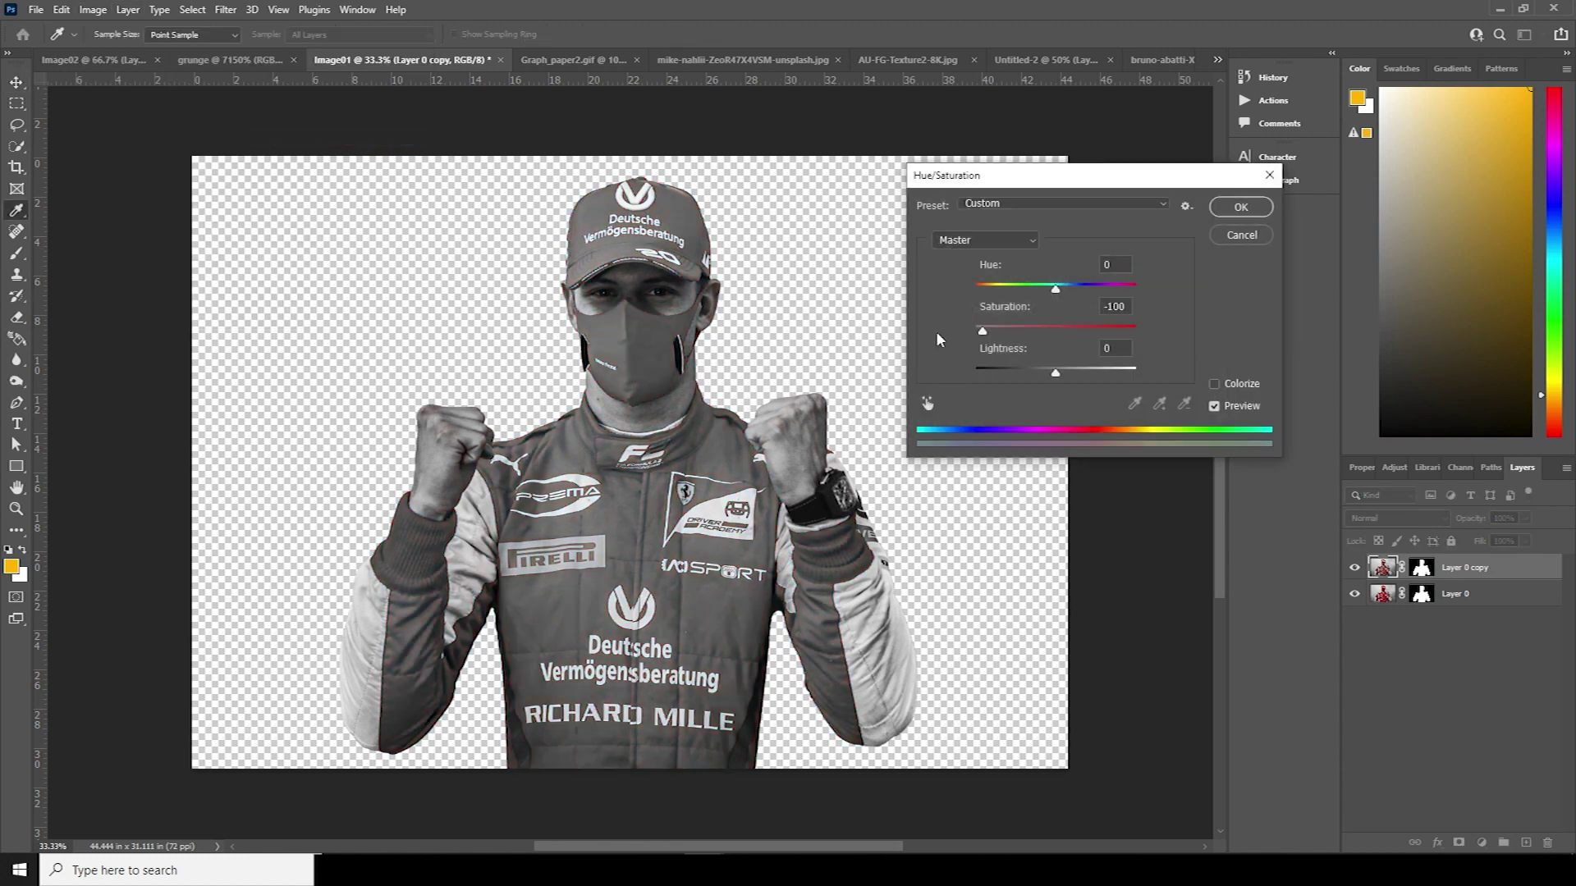
{"action": "left_click", "coordinate": [1241, 208]}
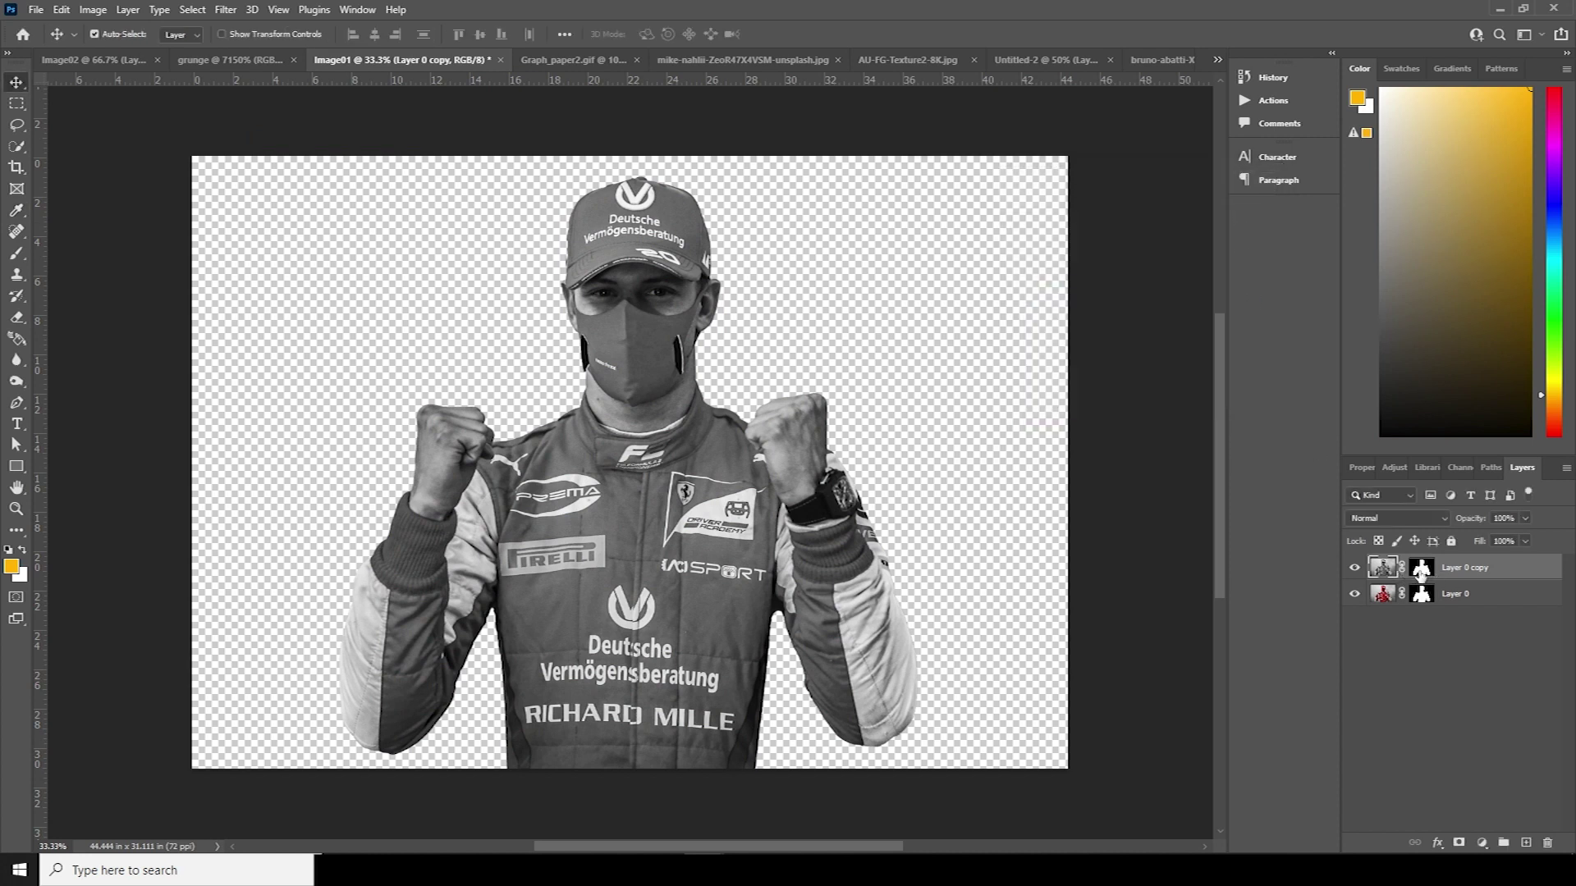
Convert Layer 0 copy to a smart object and add a layer mask.
{"action": "right_click", "coordinate": [1480, 573]}
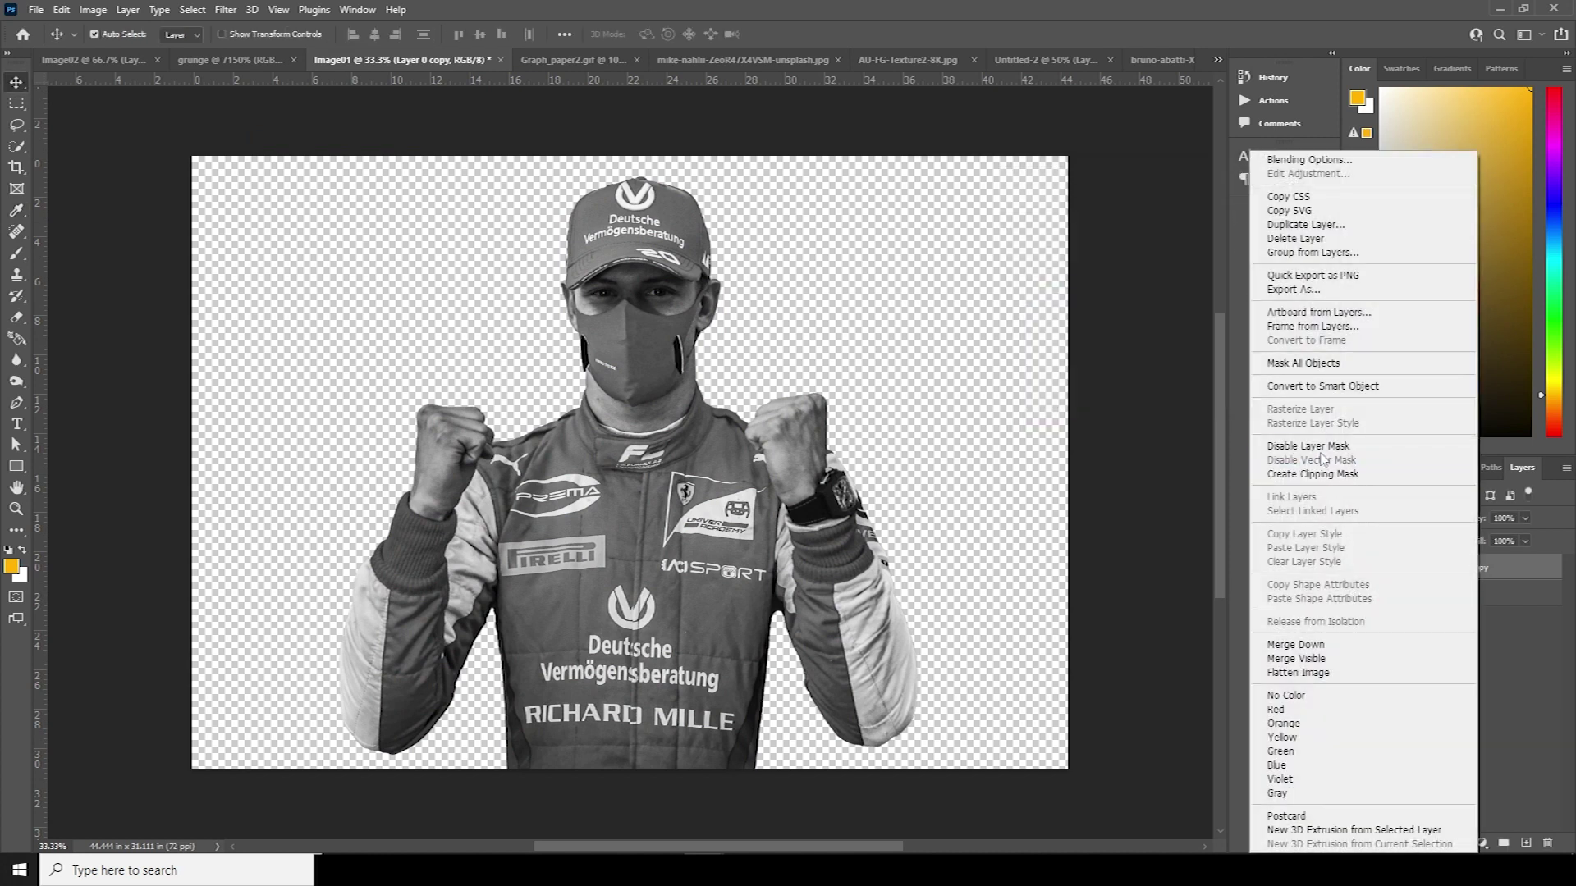
{"action": "left_click", "coordinate": [1354, 391]}
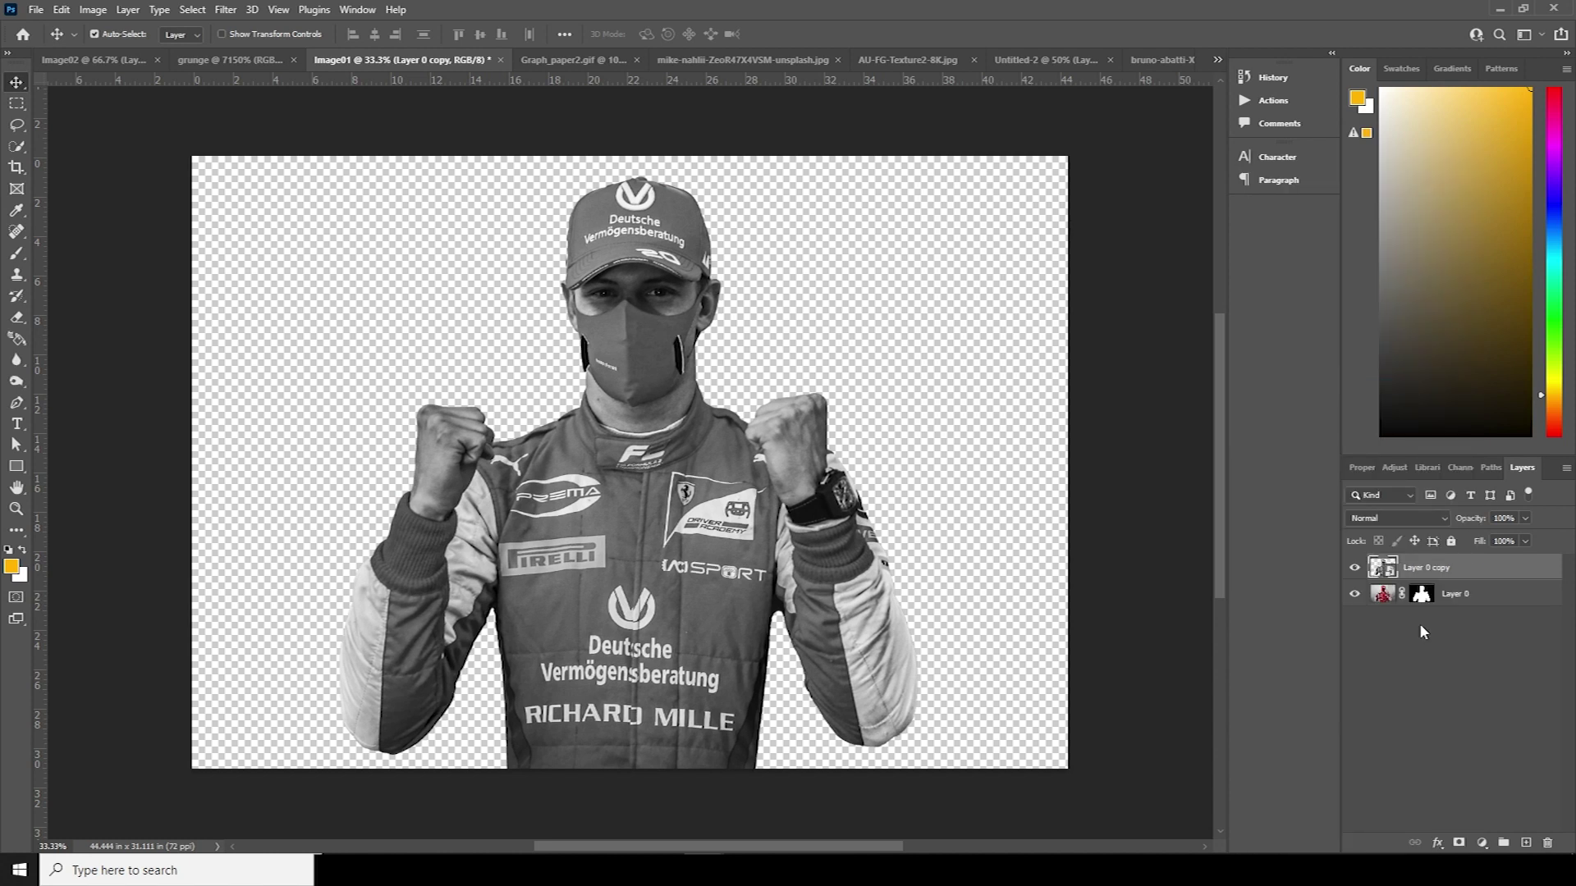
{"action": "left_click", "coordinate": [1460, 844]}
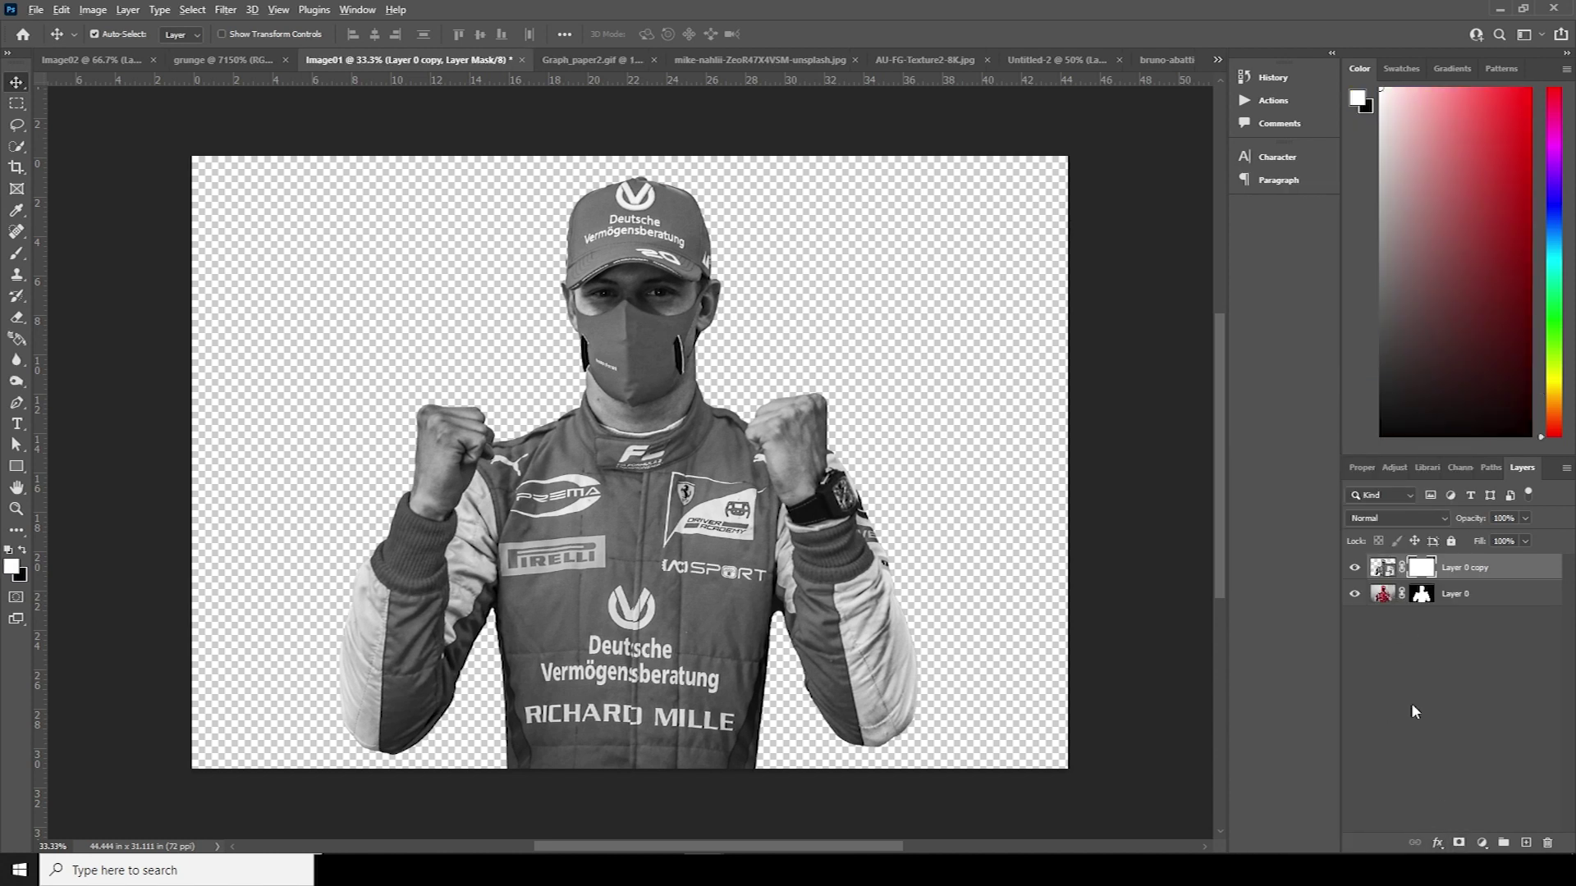
Invert the mask to black and start painting grey back onto the driver's forehead.
{"action": "key", "text": "ctrl+i"}
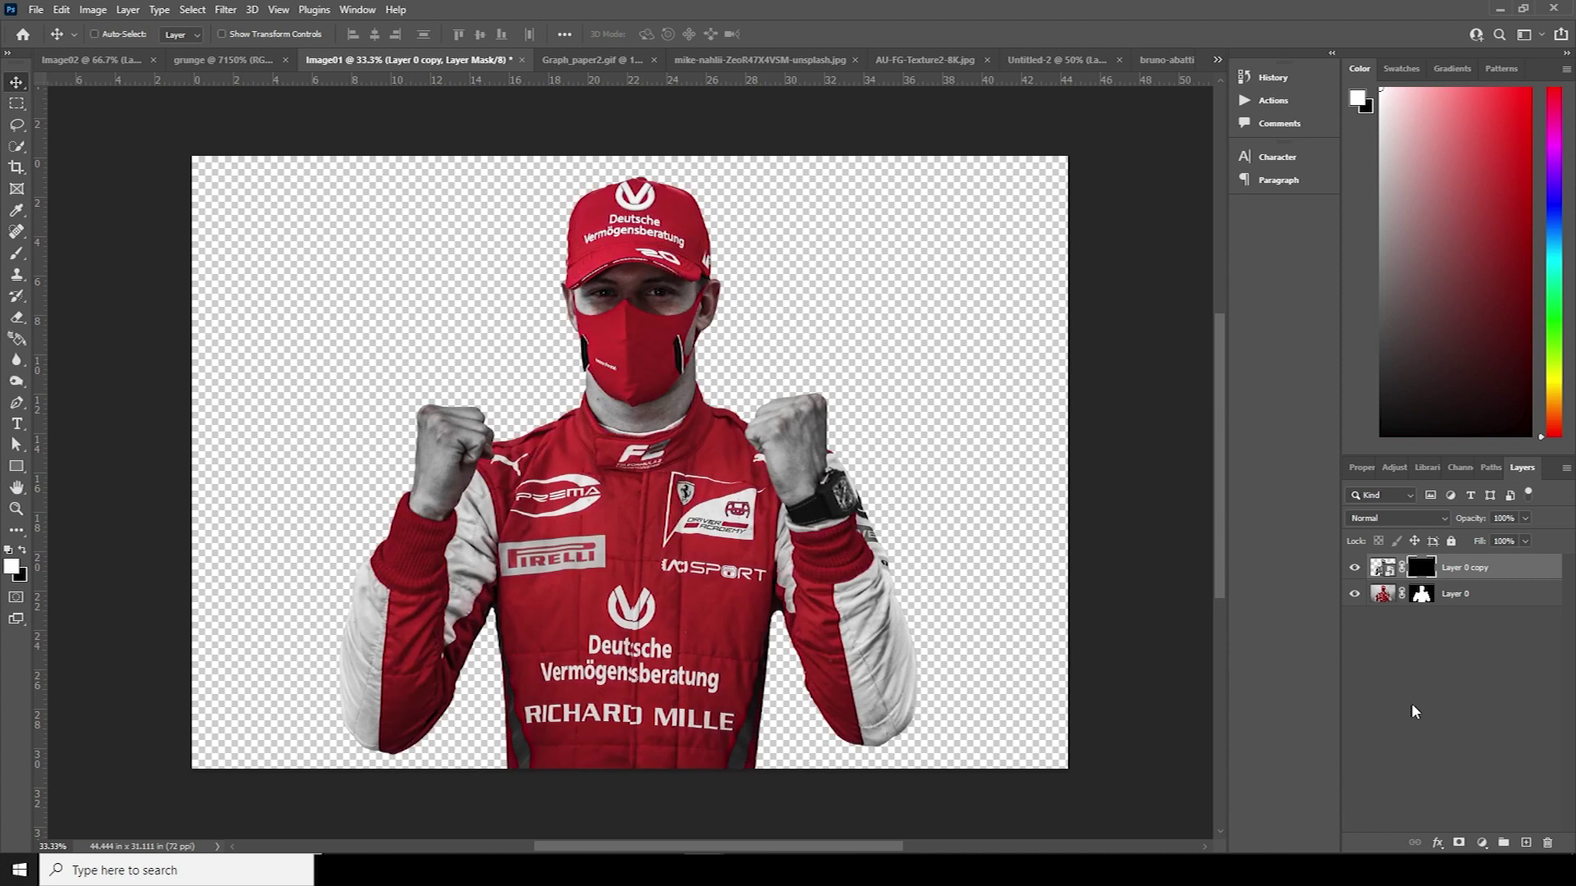
{"action": "key", "text": "b"}
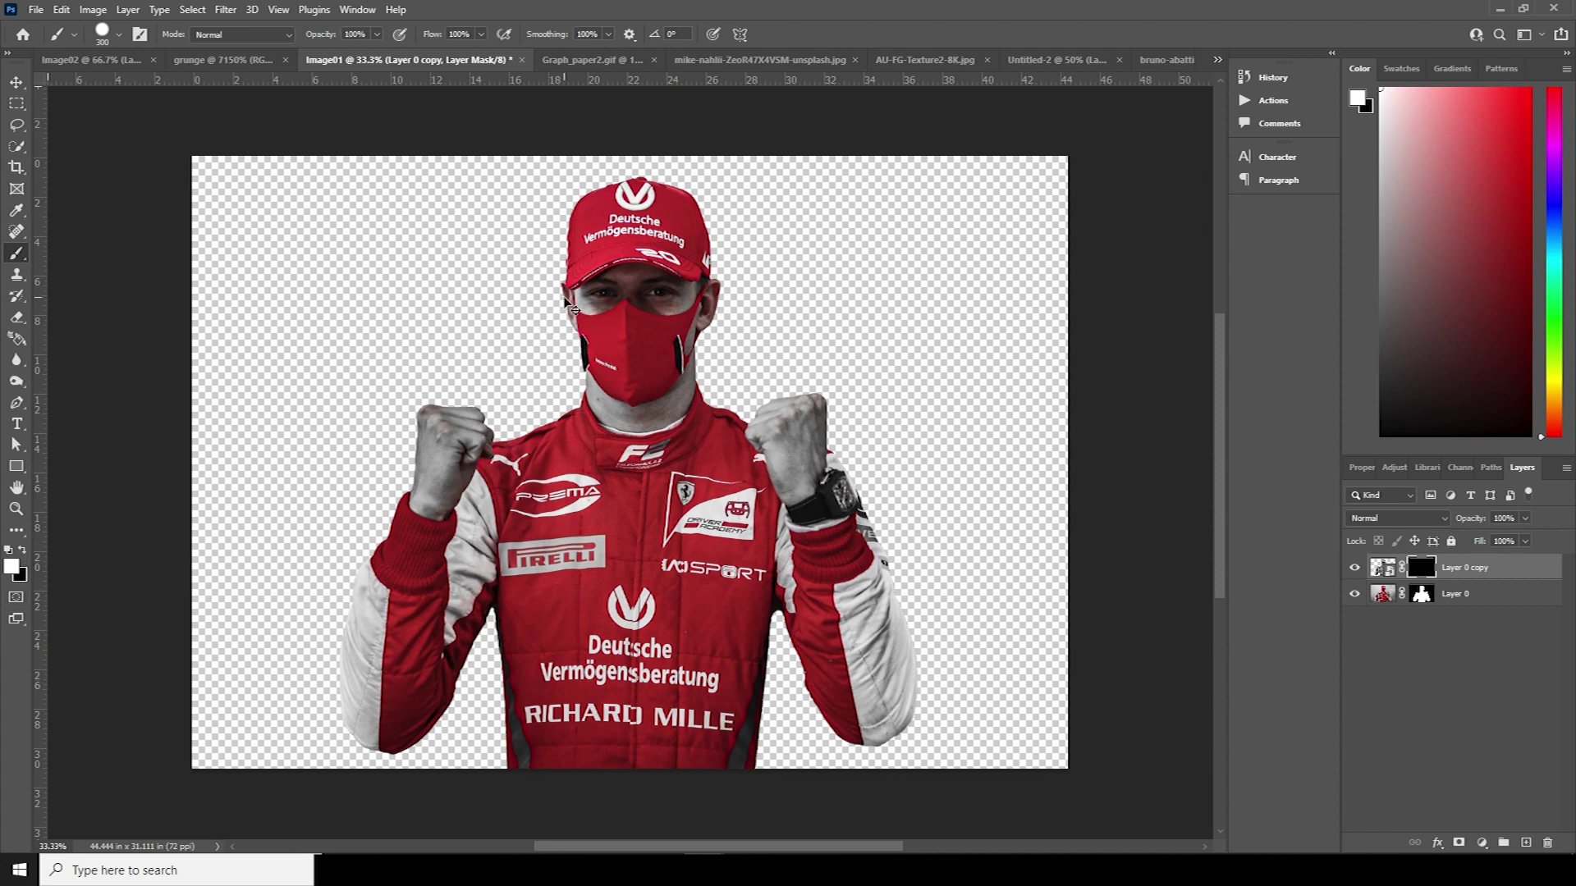
{"action": "key", "text": "ctrl+plus"}
{"action": "key", "text": "ctrl+plus"}
{"action": "scroll", "coordinate": [649, 236], "scroll_direction": "up", "scroll_amount": 4}
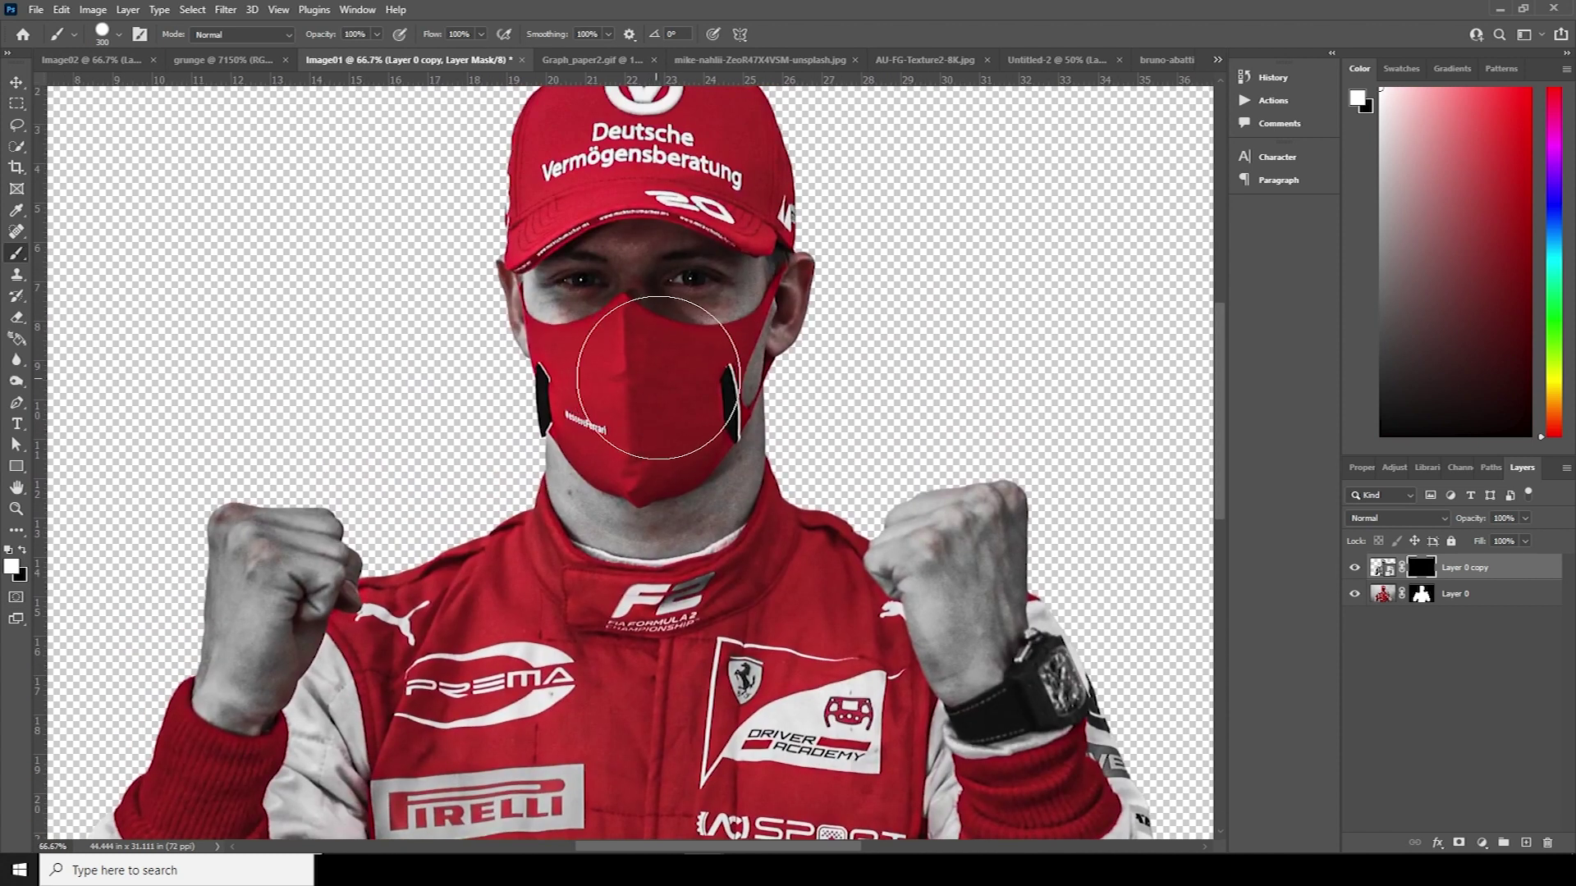
{"action": "key", "text": "bracketleft"}
{"action": "key", "text": "bracketleft"}
{"action": "key", "text": "bracketleft"}
{"action": "key", "text": "bracketleft"}
{"action": "key", "text": "bracketleft"}
{"action": "key", "text": "bracketleft"}
{"action": "key", "text": "bracketleft"}
{"action": "key", "text": "bracketleft"}
{"action": "mouse_move", "coordinate": [615, 250]}
{"action": "left_mouse_down"}
{"action": "mouse_move", "coordinate": [668, 253]}
{"action": "mouse_move", "coordinate": [622, 239]}
{"action": "mouse_move", "coordinate": [581, 267]}
{"action": "mouse_move", "coordinate": [584, 288]}
{"action": "mouse_move", "coordinate": [712, 296]}
{"action": "mouse_move", "coordinate": [621, 265]}
{"action": "left_mouse_up"}
Paint grey skin over the face with a Soft Round brush, then stamp visible layers into Layer 1.
{"action": "left_click", "coordinate": [119, 34]}
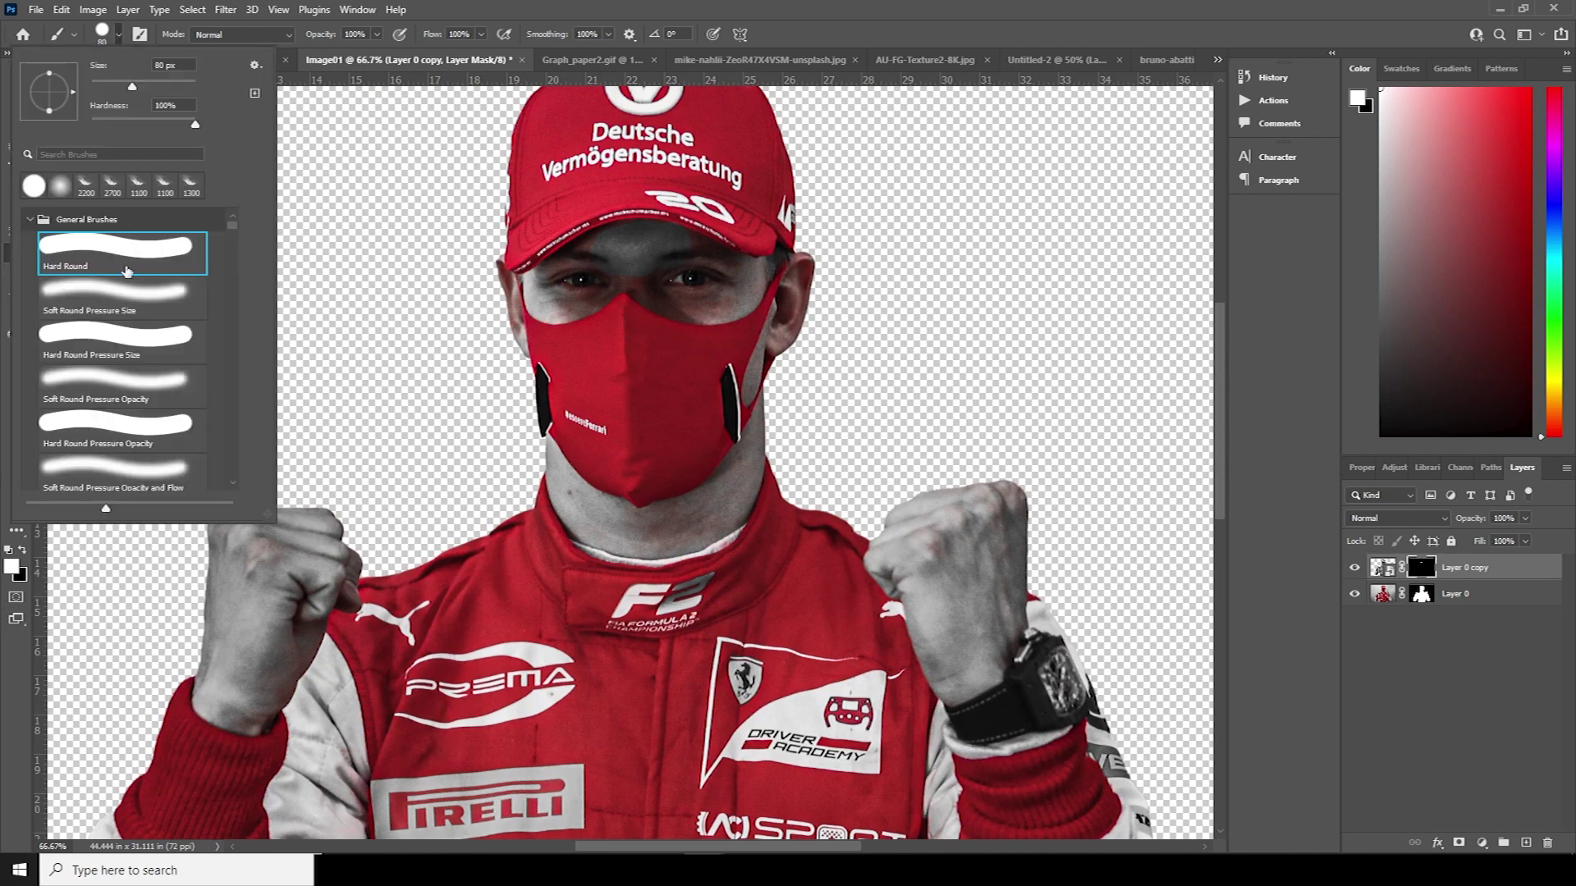
{"action": "double_click", "coordinate": [138, 304]}
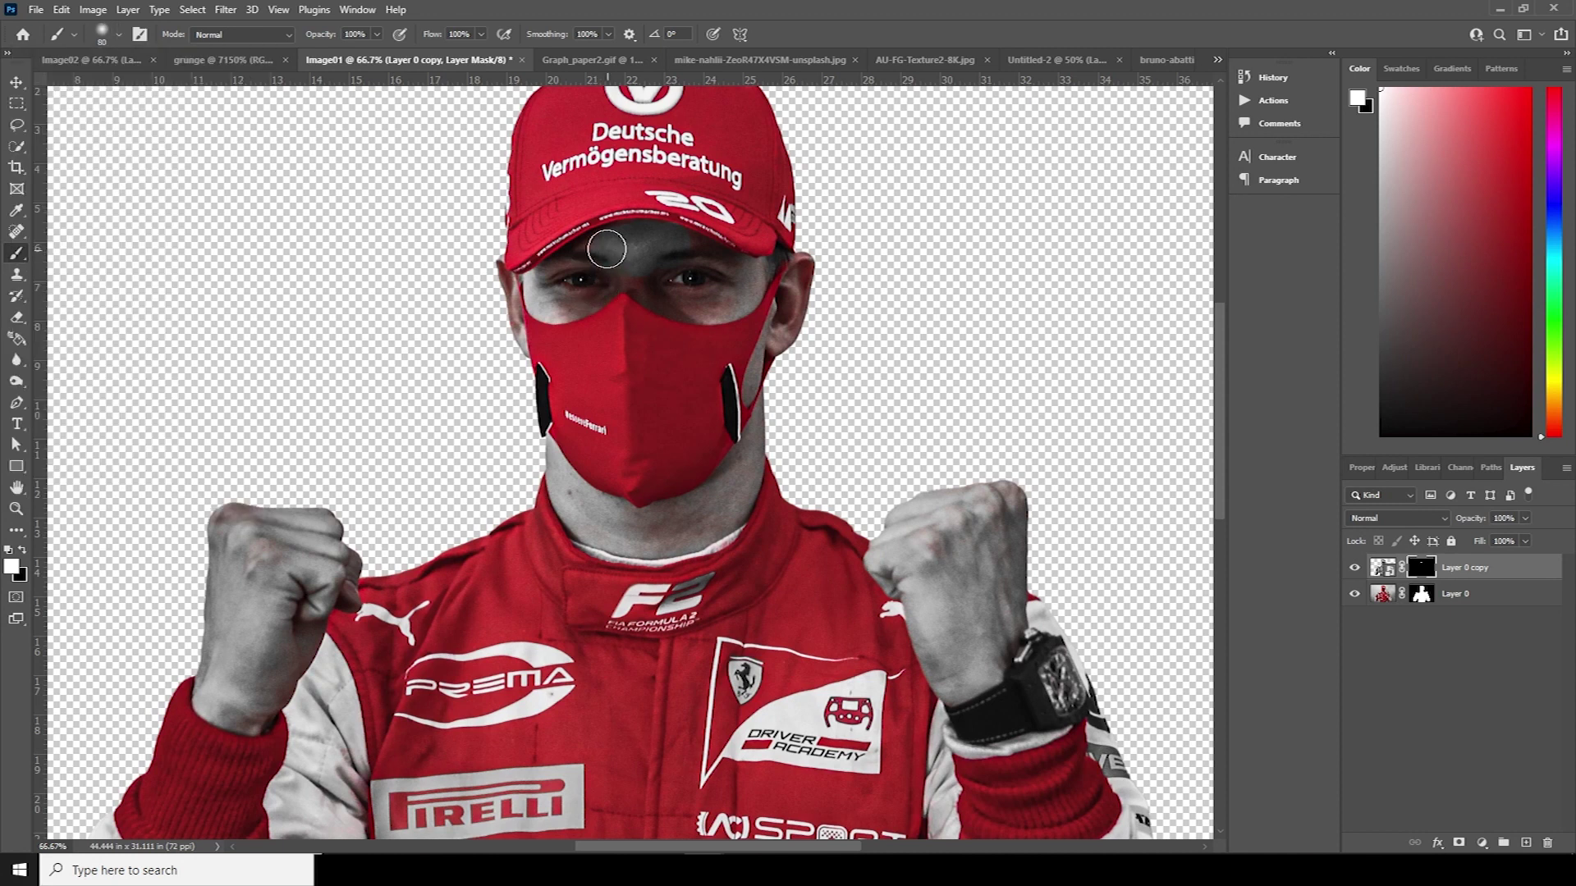
{"action": "mouse_move", "coordinate": [608, 247]}
{"action": "left_mouse_down"}
{"action": "mouse_move", "coordinate": [557, 299]}
{"action": "mouse_move", "coordinate": [637, 274]}
{"action": "mouse_move", "coordinate": [712, 286]}
{"action": "mouse_move", "coordinate": [706, 298]}
{"action": "mouse_move", "coordinate": [675, 291]}
{"action": "mouse_move", "coordinate": [689, 258]}
{"action": "mouse_move", "coordinate": [720, 296]}
{"action": "mouse_move", "coordinate": [815, 266]}
{"action": "left_mouse_up"}
{"action": "key", "text": "bracketleft"}
{"action": "key", "text": "bracketleft"}
{"action": "key", "text": "bracketleft"}
{"action": "key", "text": "bracketleft"}
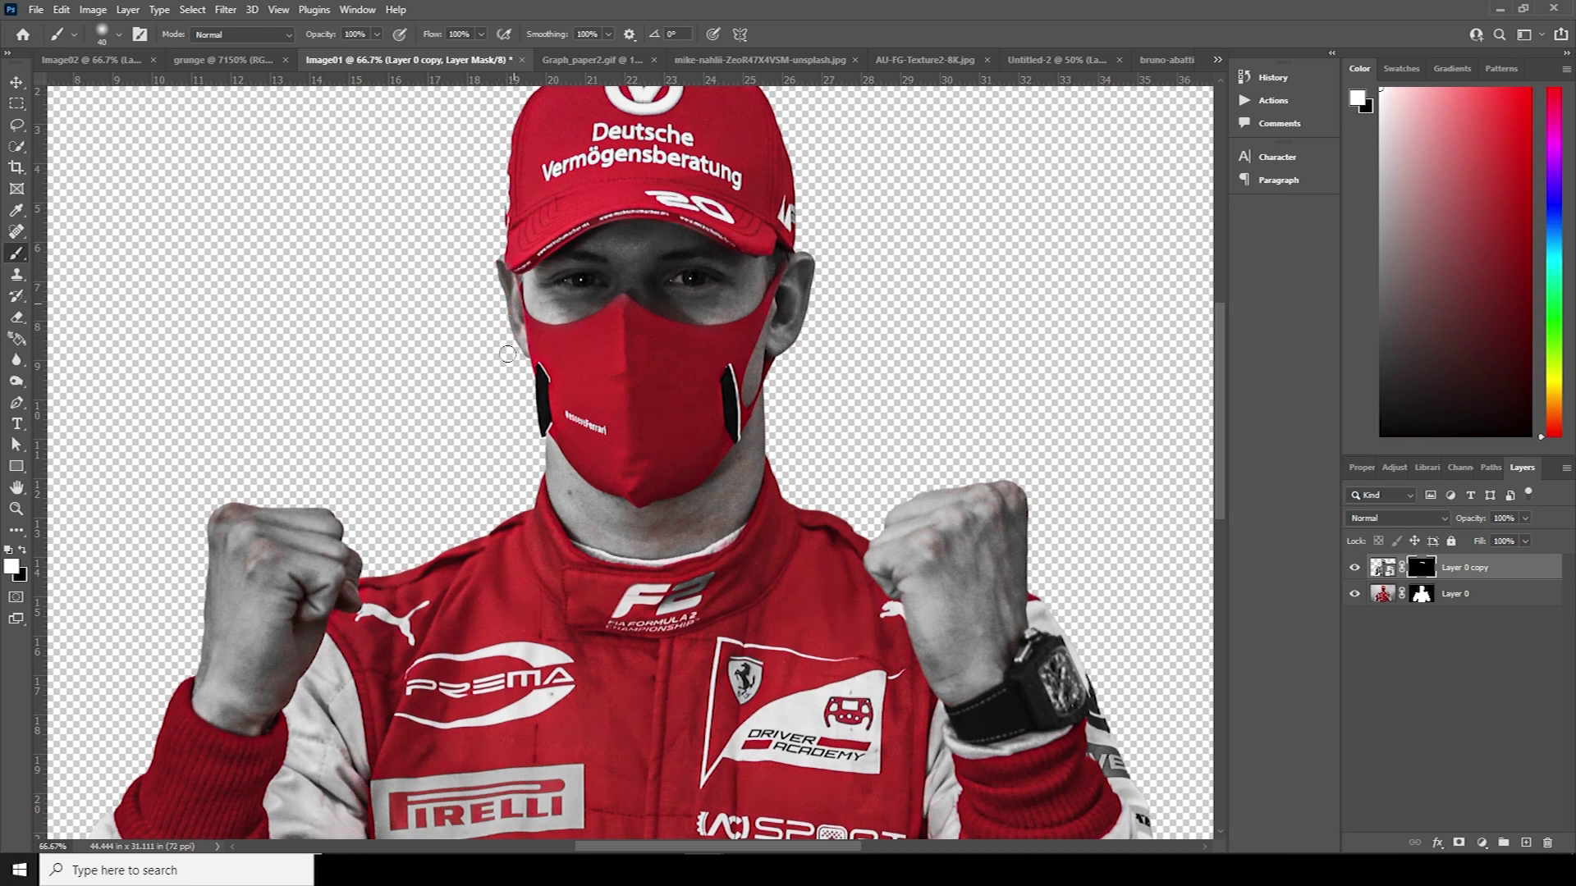
{"action": "key", "text": "bracketright"}
{"action": "key", "text": "bracketright"}
{"action": "key", "text": "bracketright"}
{"action": "key", "text": "bracketright"}
{"action": "key", "text": "bracketright"}
{"action": "key", "text": "bracketright"}
{"action": "left_click_drag", "start_coordinate": [919, 496], "coordinate": [1190, 333]}
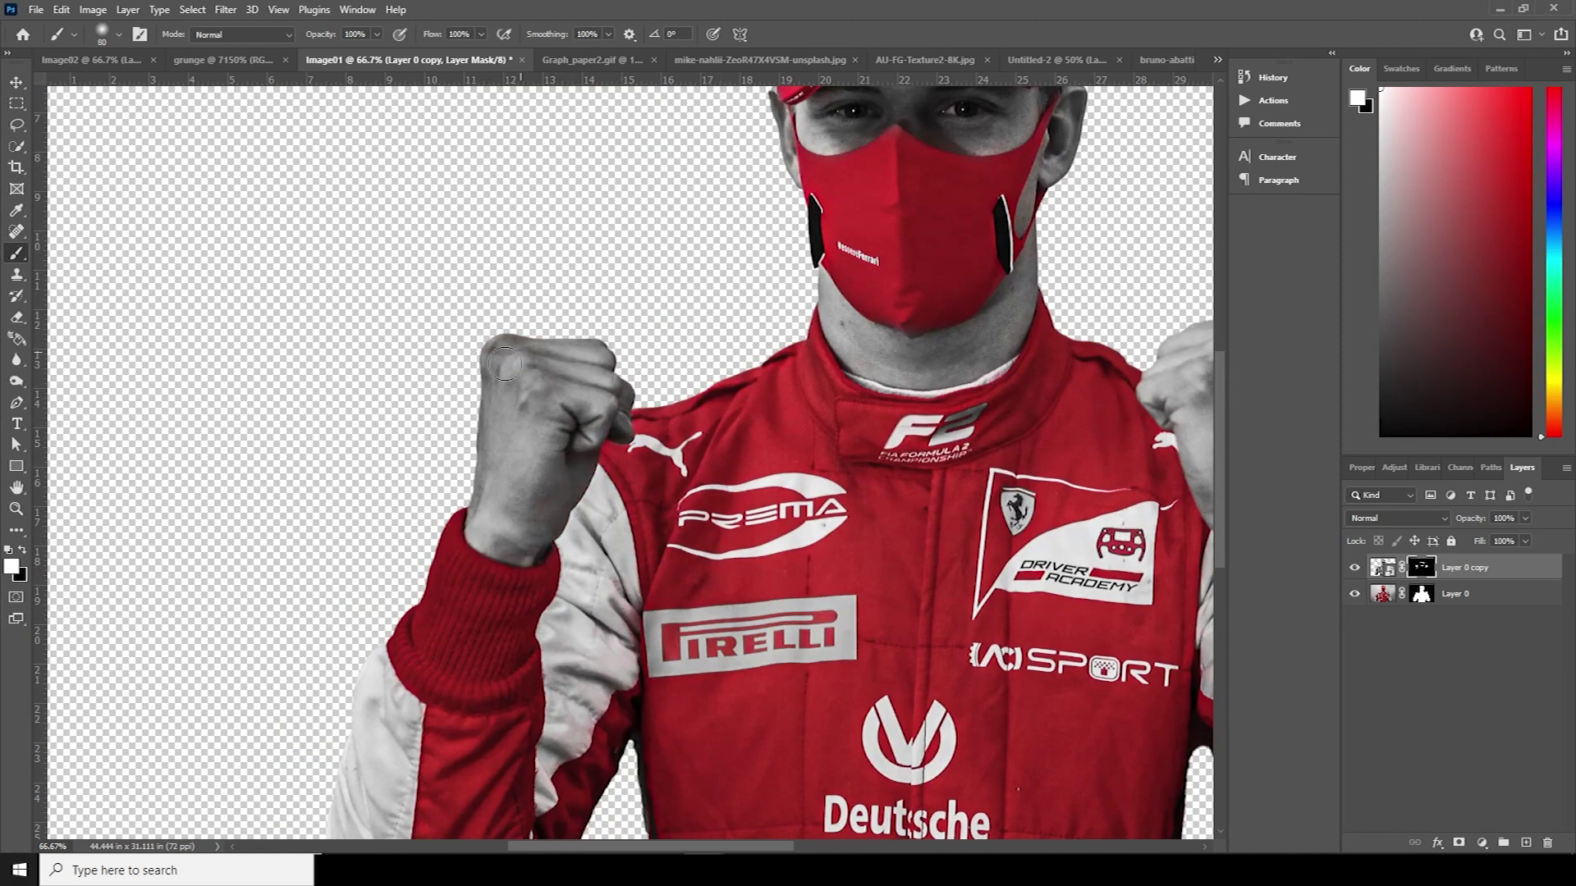
{"action": "key", "text": "ctrl+minus"}
{"action": "key", "text": "ctrl+minus"}
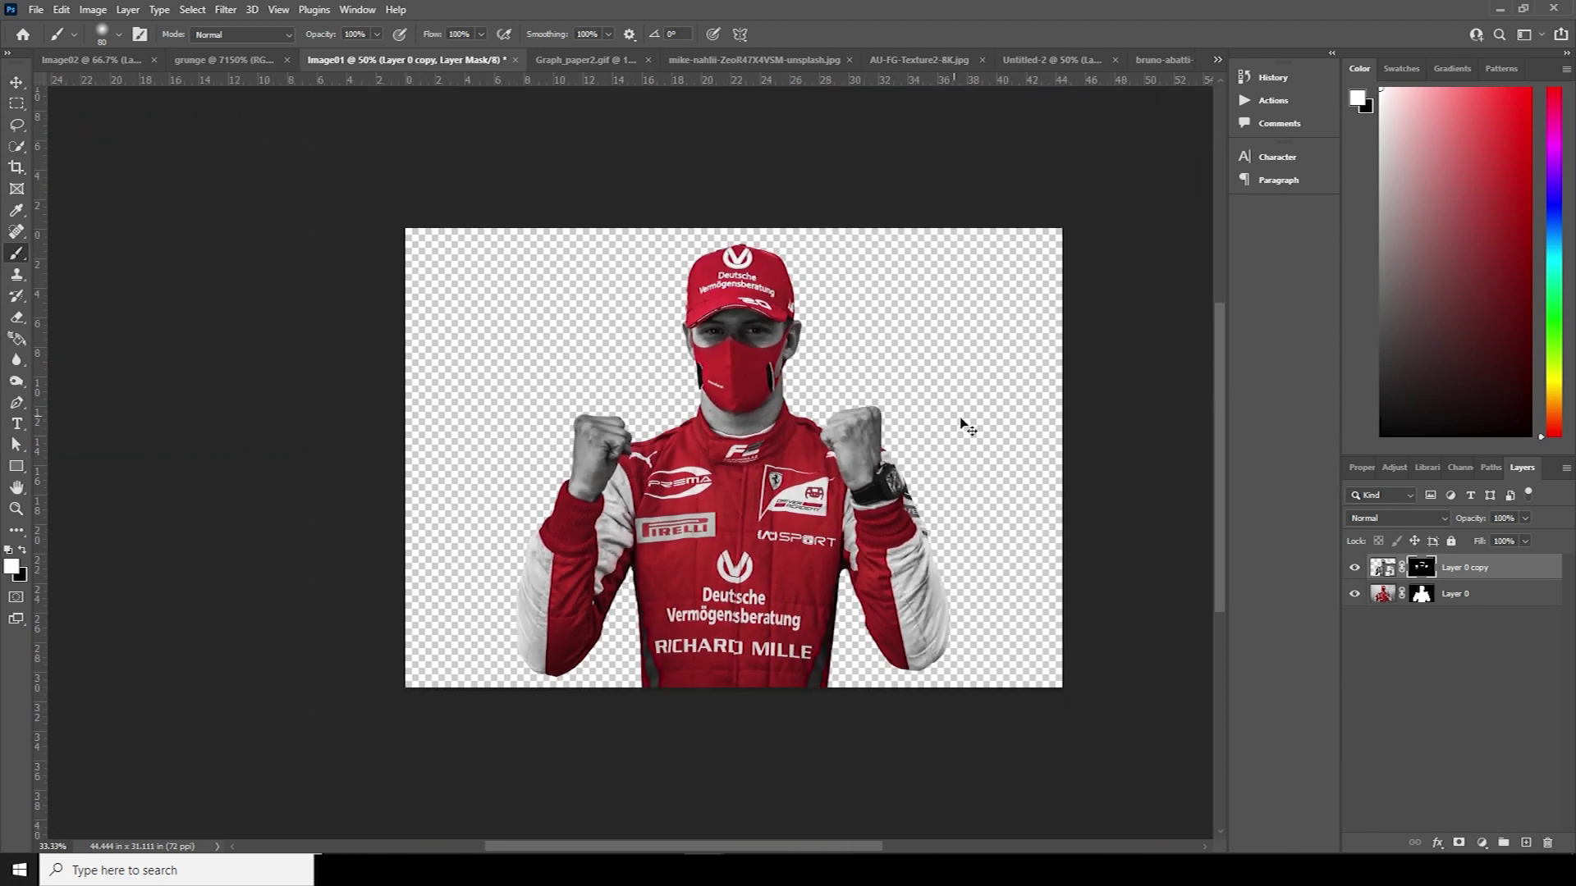
{"action": "left_click", "coordinate": [1375, 579]}
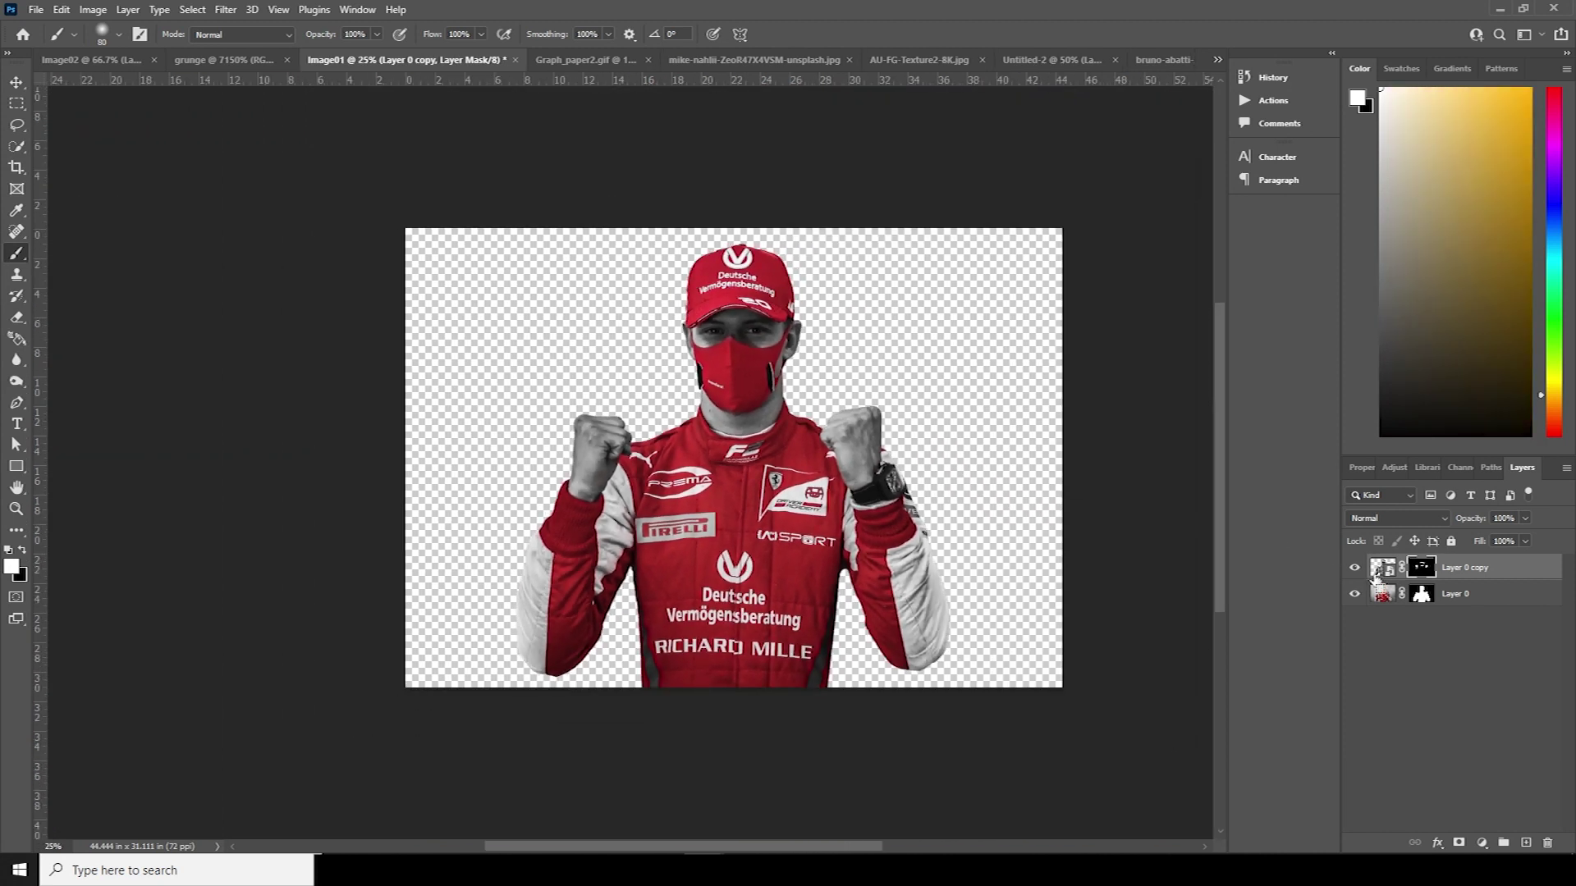
{"action": "key", "text": "ctrl+alt+shift+e"}
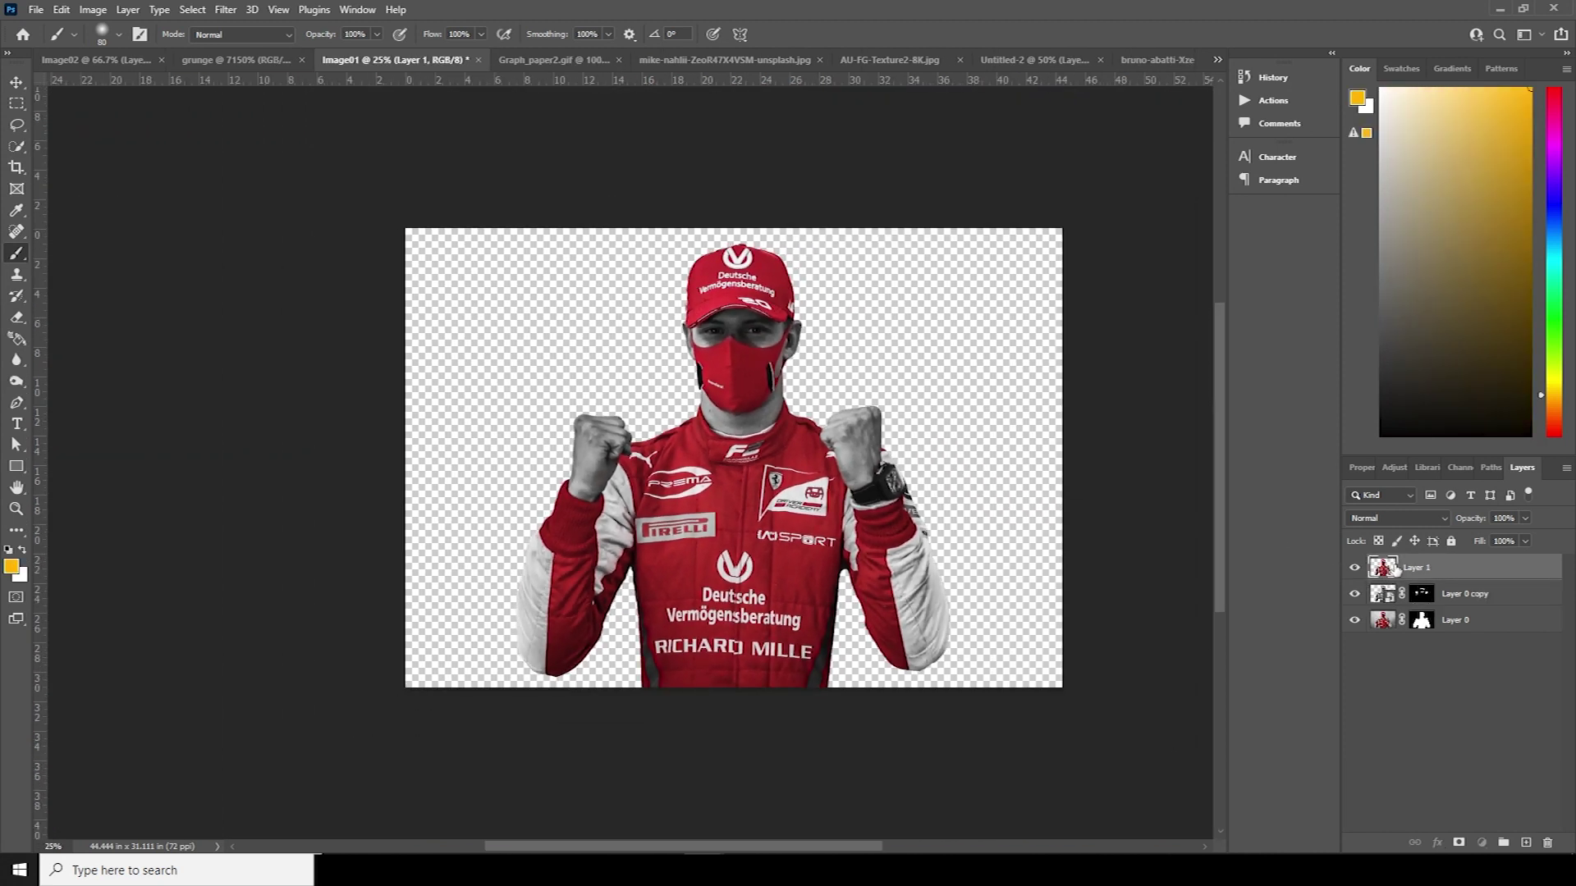
Bring the merged driver layer into Untitled-2 above Layer 3 and convert it to a smart object.
{"action": "left_click_drag", "start_coordinate": [1381, 571], "coordinate": [668, 423]}
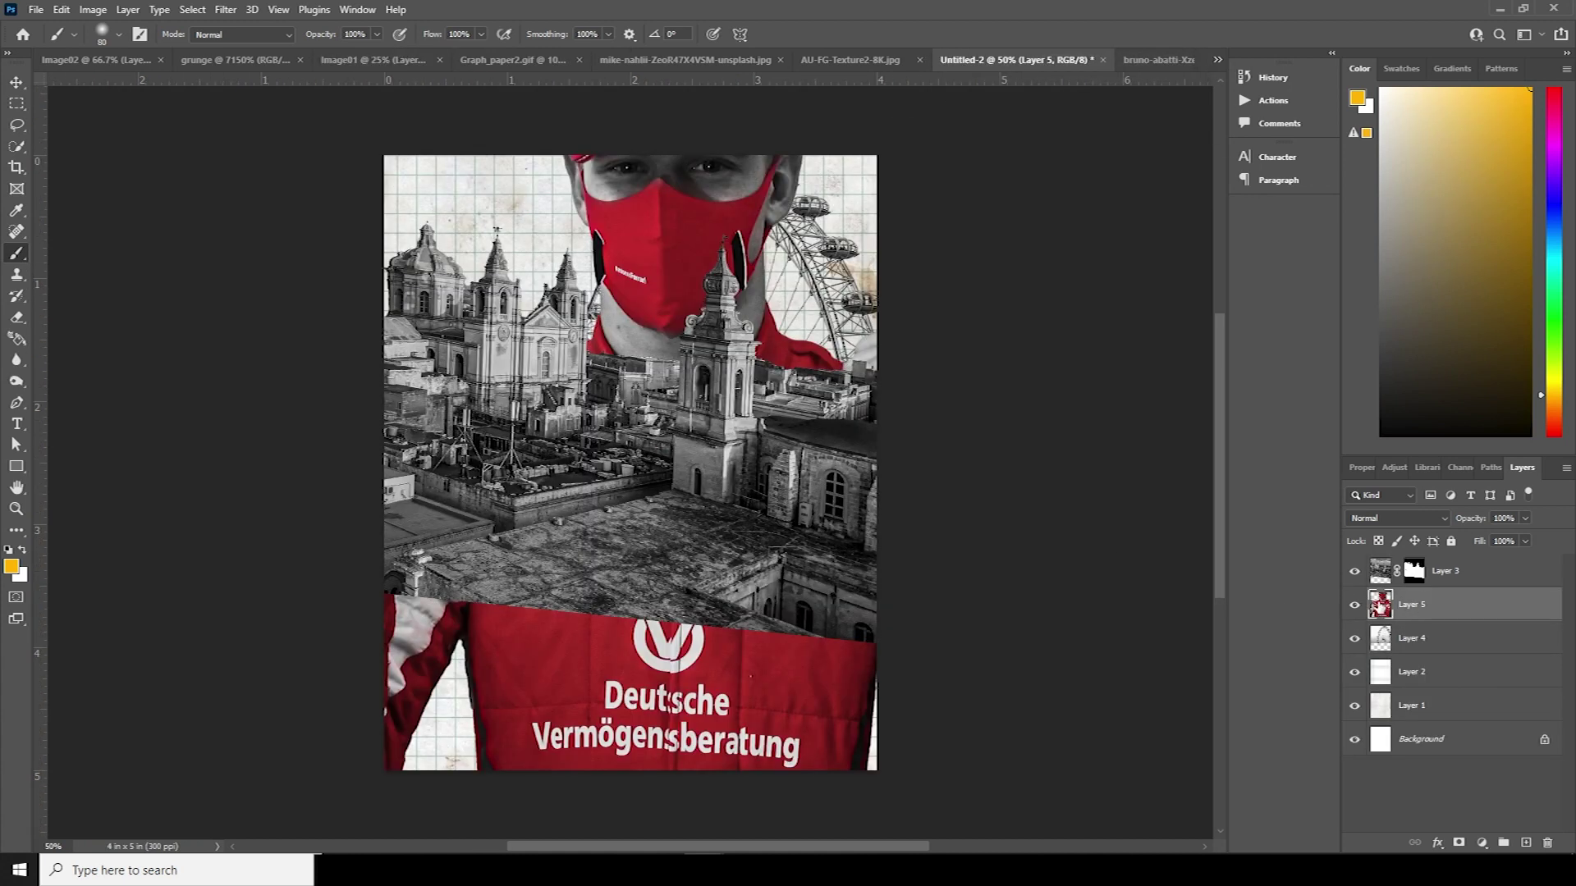
{"action": "left_click_drag", "start_coordinate": [1381, 605], "coordinate": [1383, 560]}
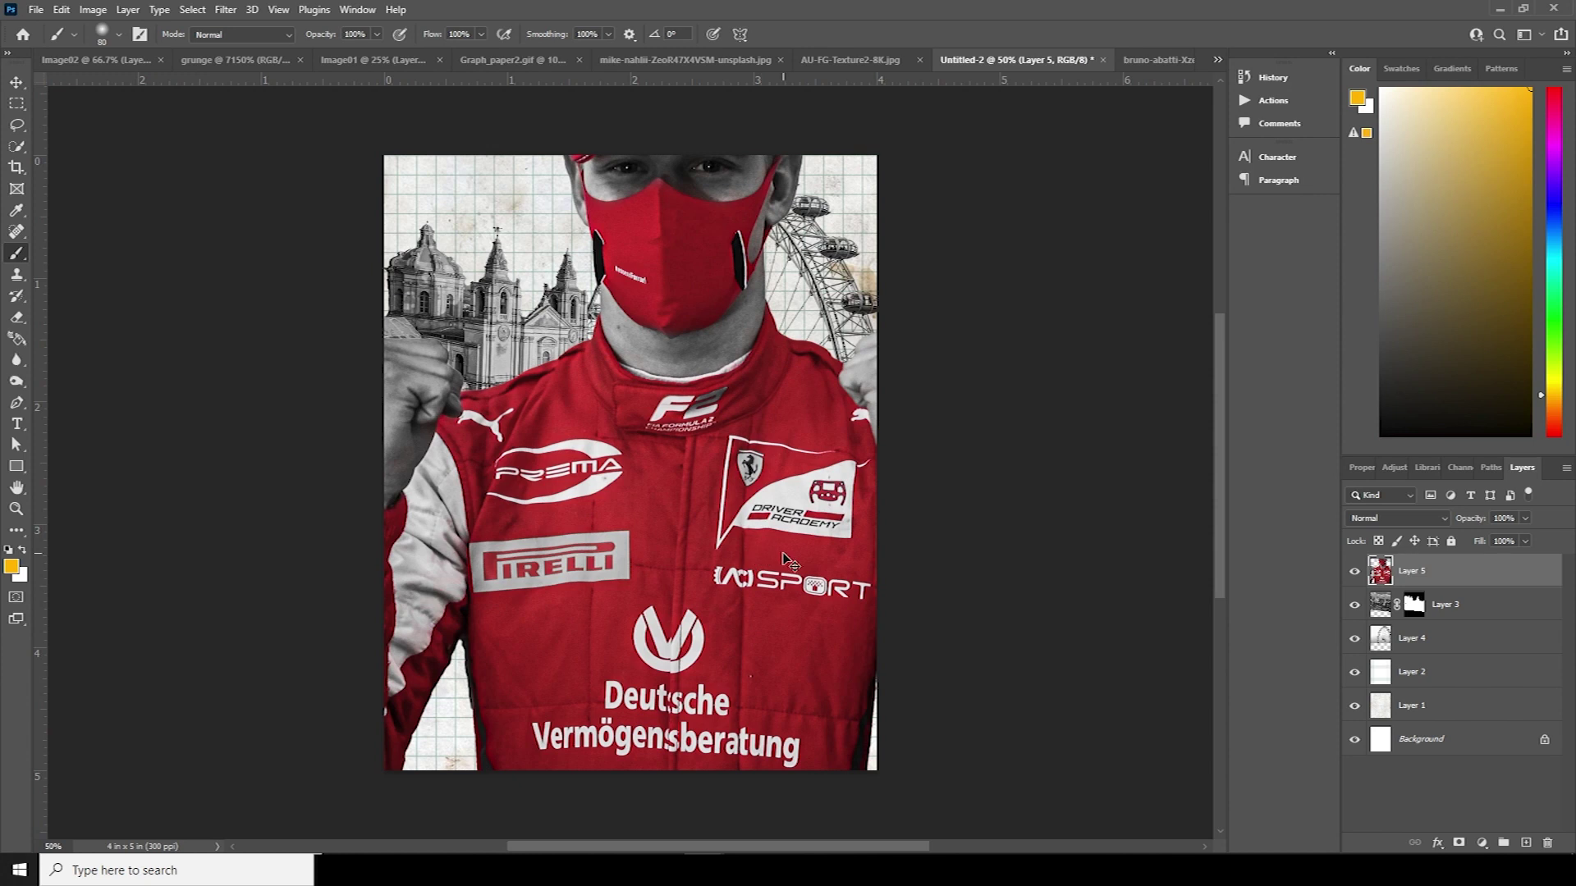
{"action": "right_click", "coordinate": [1442, 576]}
{"action": "left_click", "coordinate": [1296, 390]}
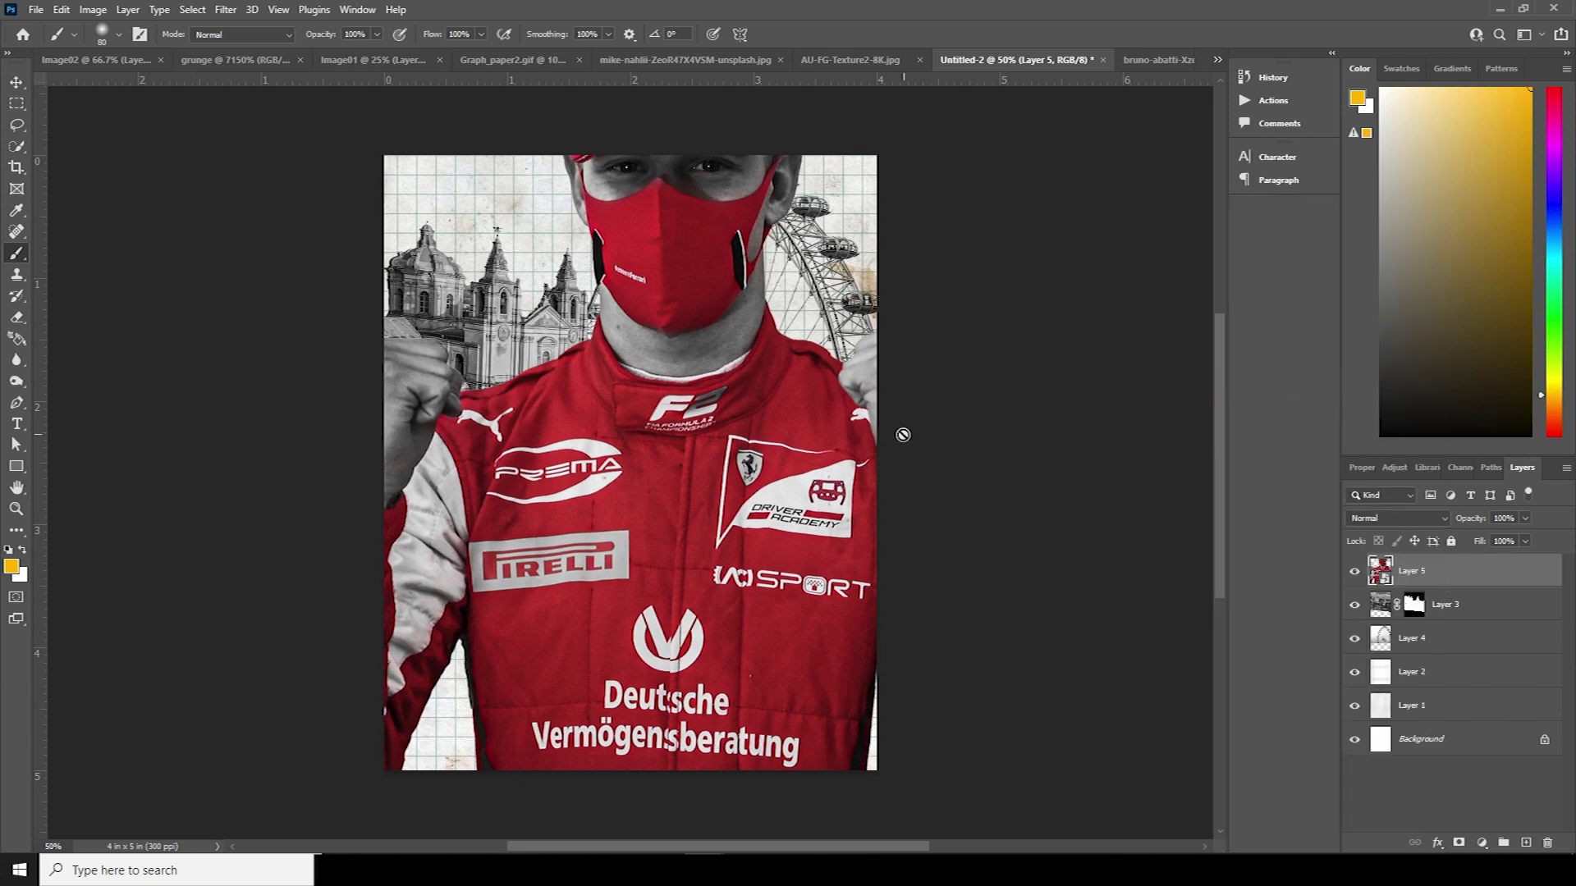
Scale the driver to about 58% and centre it over the cityscape.
{"action": "key", "text": "ctrl+t"}
{"action": "key", "text": "ctrl+minus"}
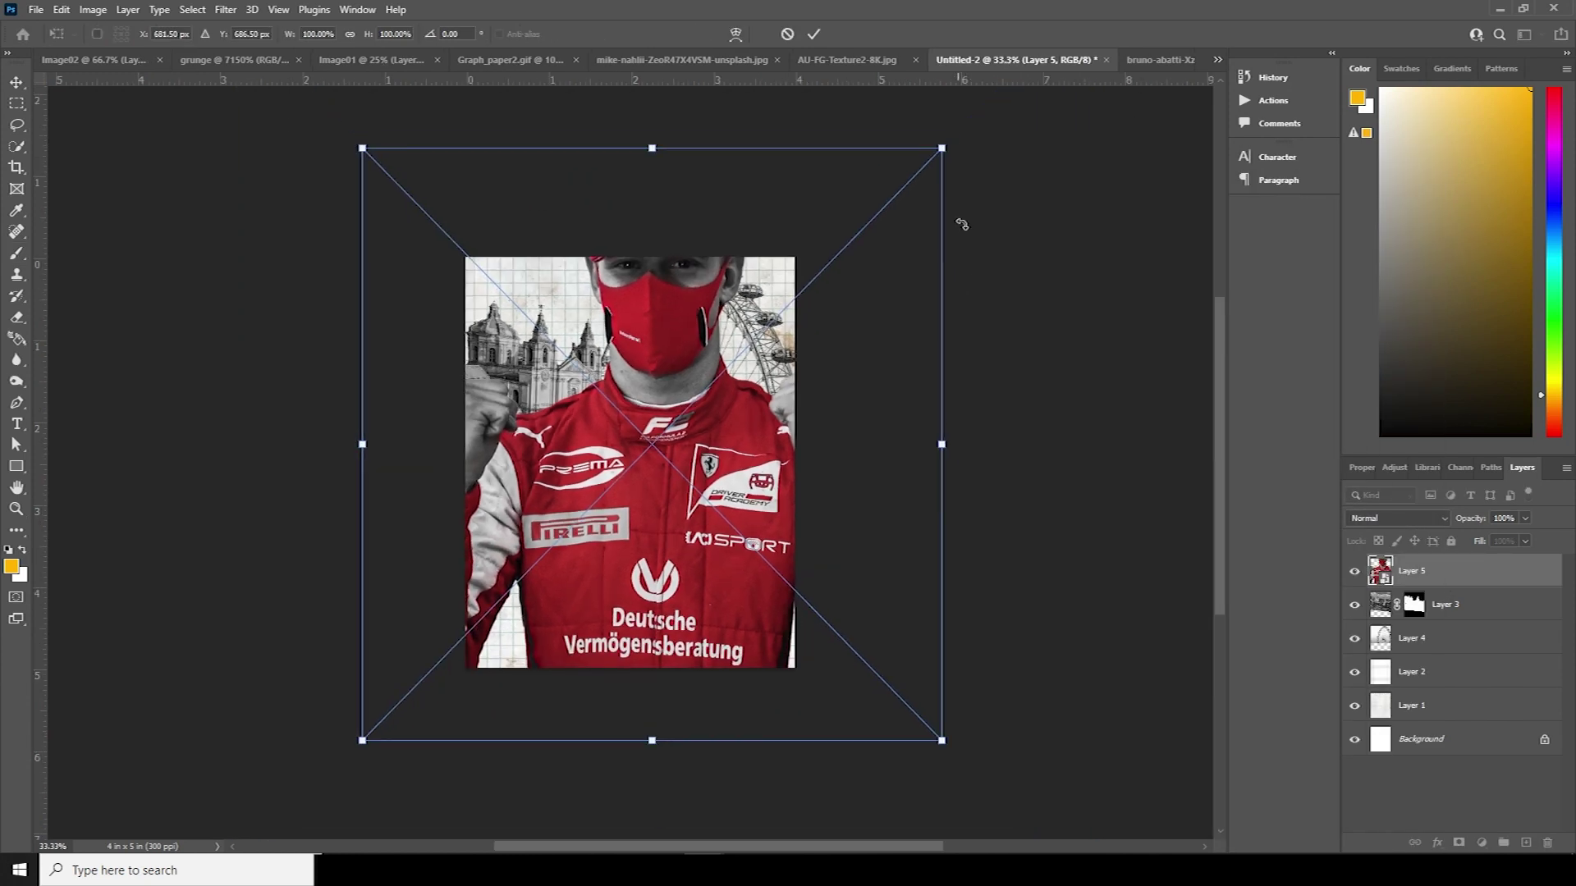
{"action": "left_click_drag", "start_coordinate": [944, 145], "coordinate": [812, 270]}
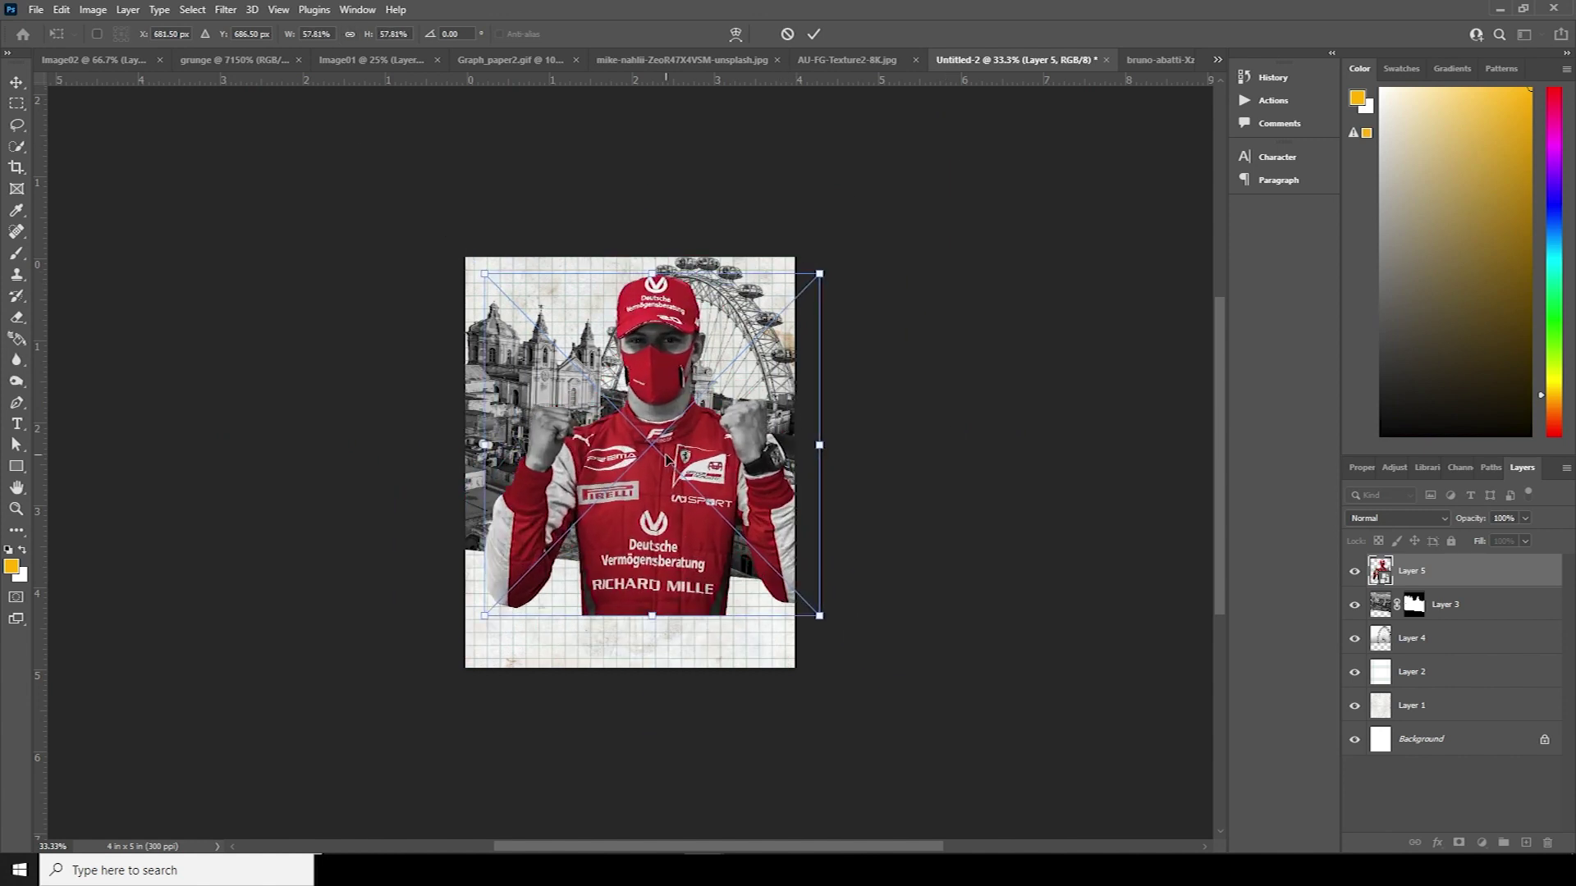
{"action": "left_click_drag", "start_coordinate": [665, 455], "coordinate": [643, 457]}
{"action": "key", "text": "Return"}
{"action": "key", "text": "b"}
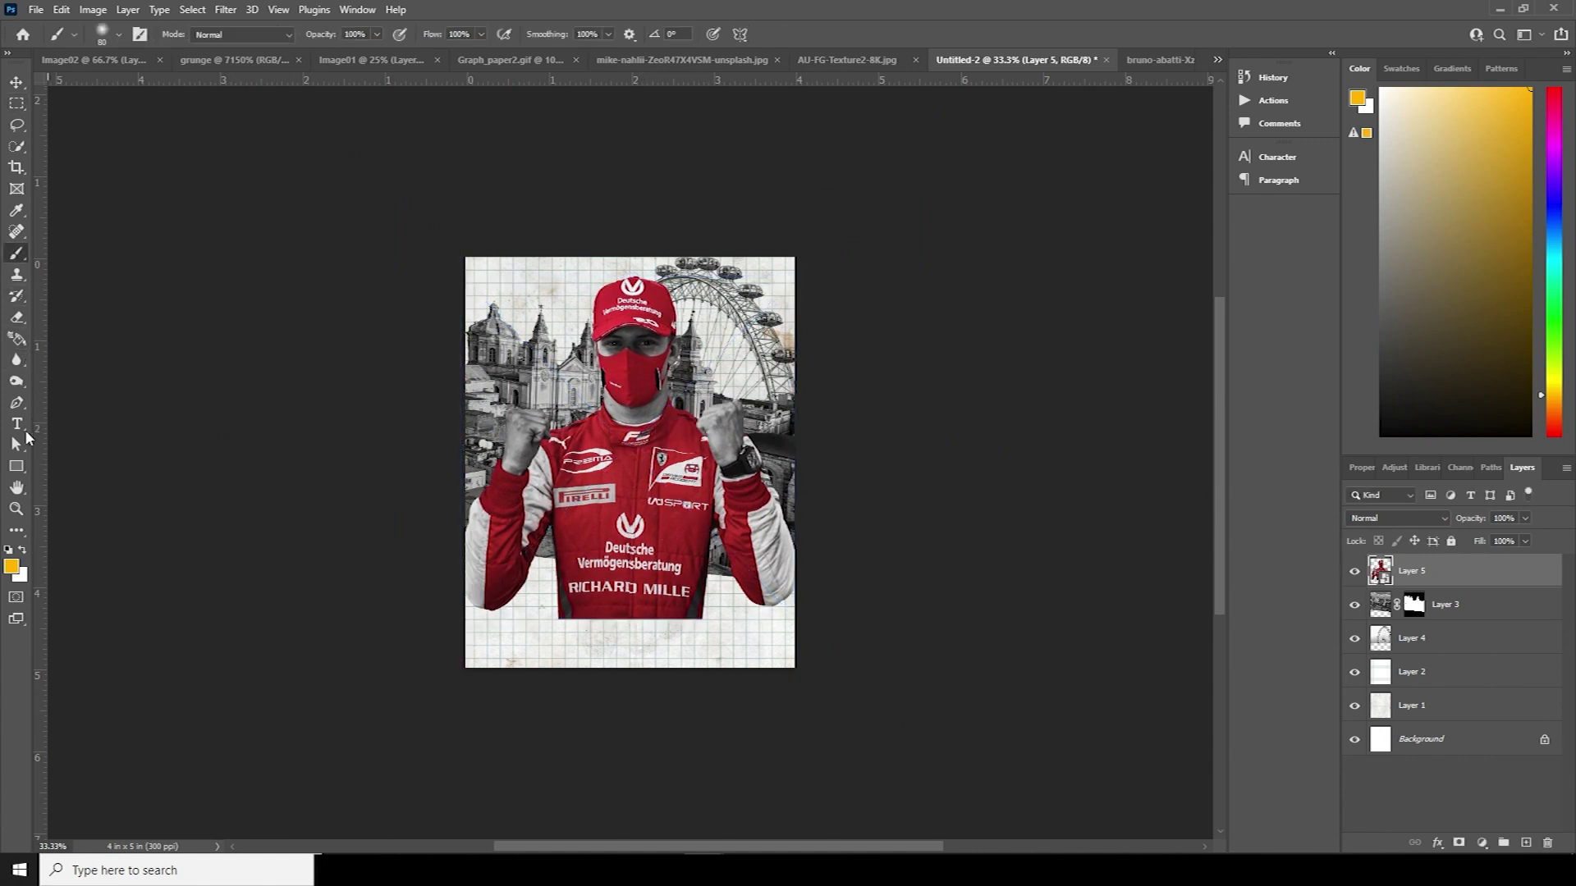
With the Pen tool in Shape mode, trace an edge across the driver's chest and past his shoulder.
{"action": "left_click", "coordinate": [16, 402]}
{"action": "left_click", "coordinate": [140, 33]}
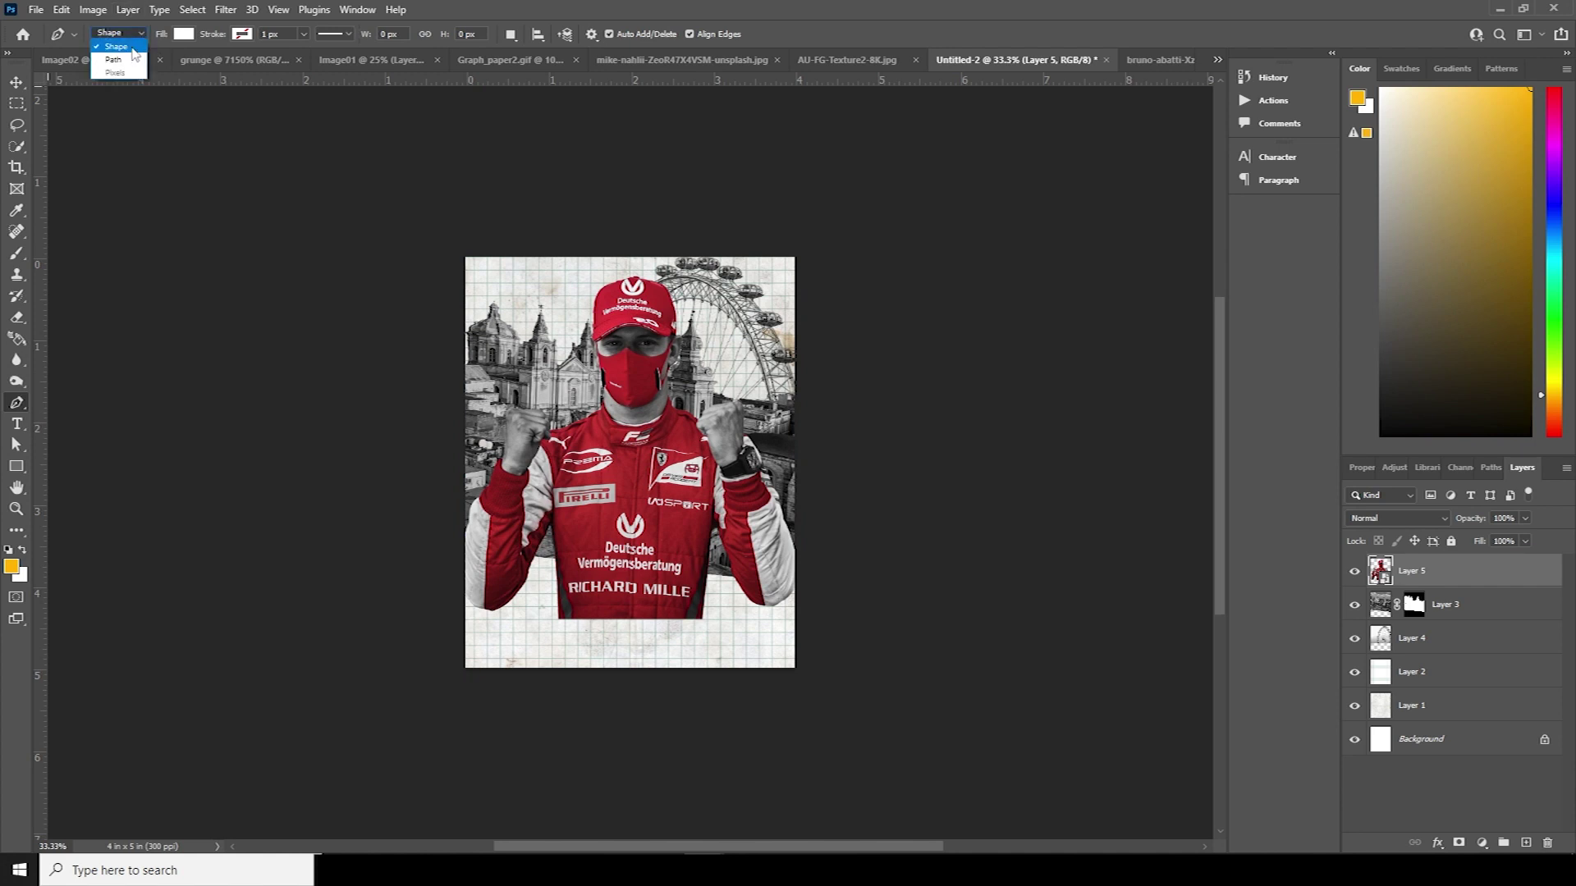
{"action": "left_click", "coordinate": [133, 47]}
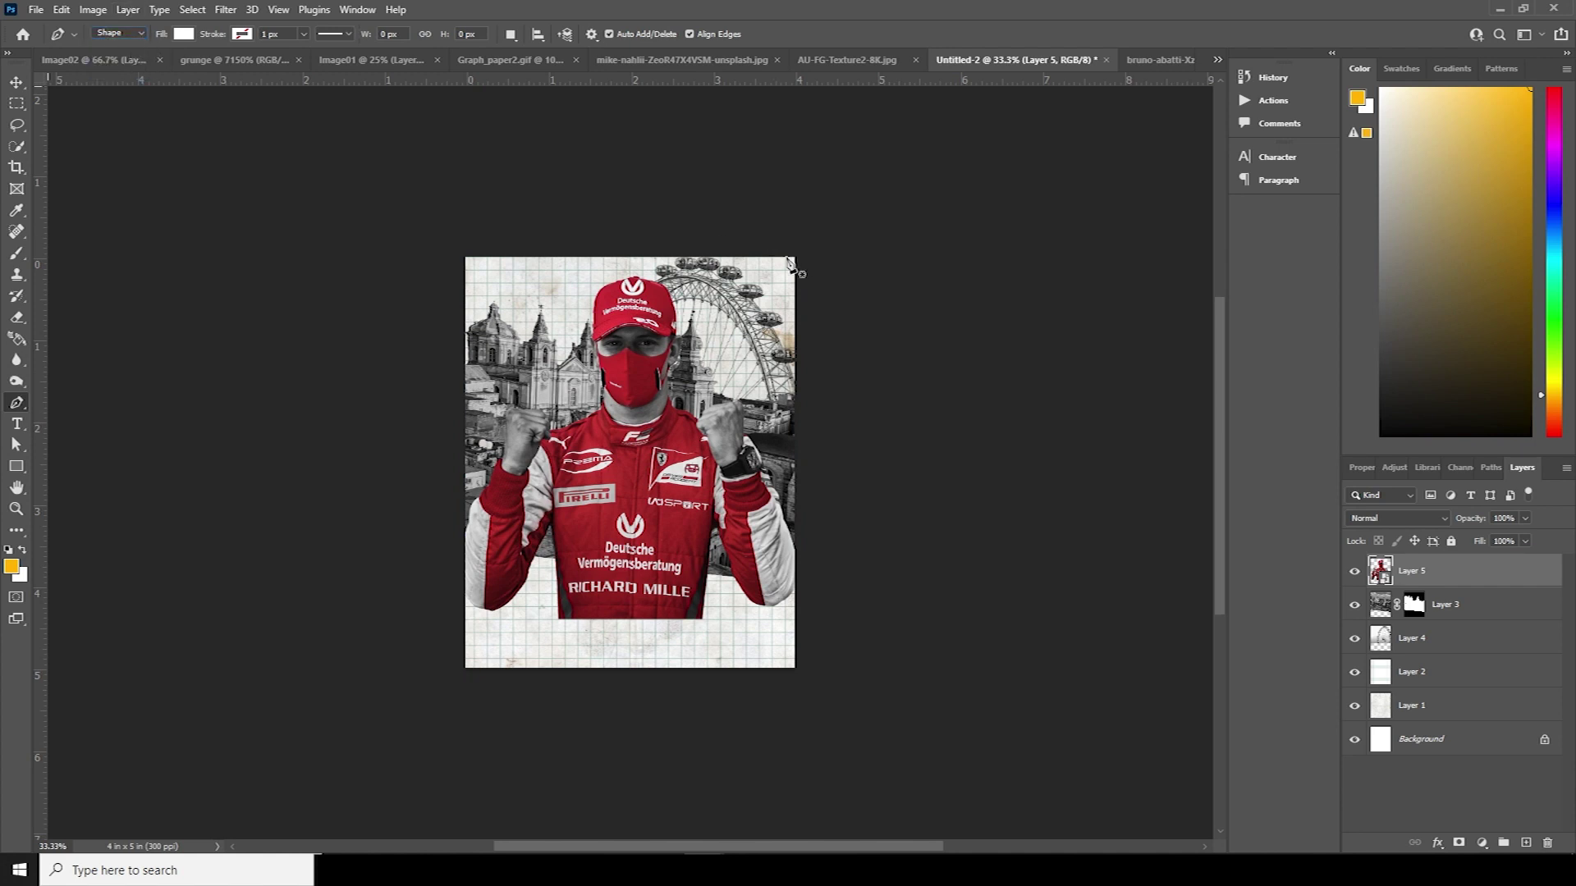
{"action": "left_click", "coordinate": [392, 526]}
{"action": "left_click", "coordinate": [511, 465]}
{"action": "left_click", "coordinate": [542, 452]}
{"action": "left_click", "coordinate": [590, 435]}
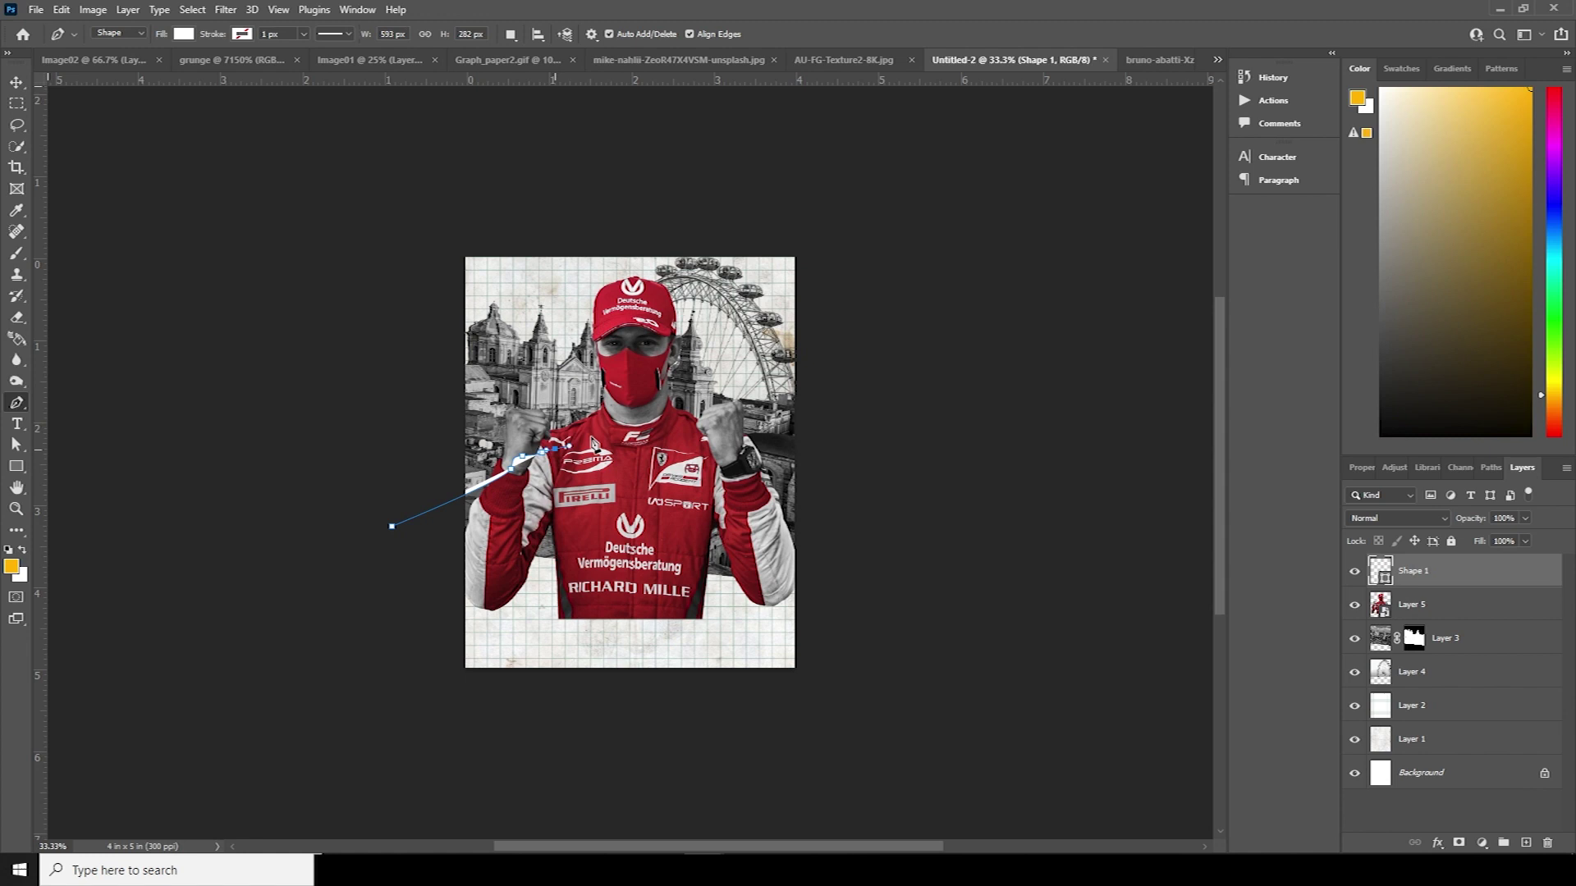
{"action": "left_click", "coordinate": [605, 424]}
{"action": "left_click", "coordinate": [635, 416]}
{"action": "left_click", "coordinate": [668, 410]}
{"action": "left_click", "coordinate": [684, 383]}
{"action": "left_click", "coordinate": [698, 380]}
{"action": "left_click", "coordinate": [708, 382]}
{"action": "left_click", "coordinate": [723, 371]}
{"action": "left_click", "coordinate": [761, 352]}
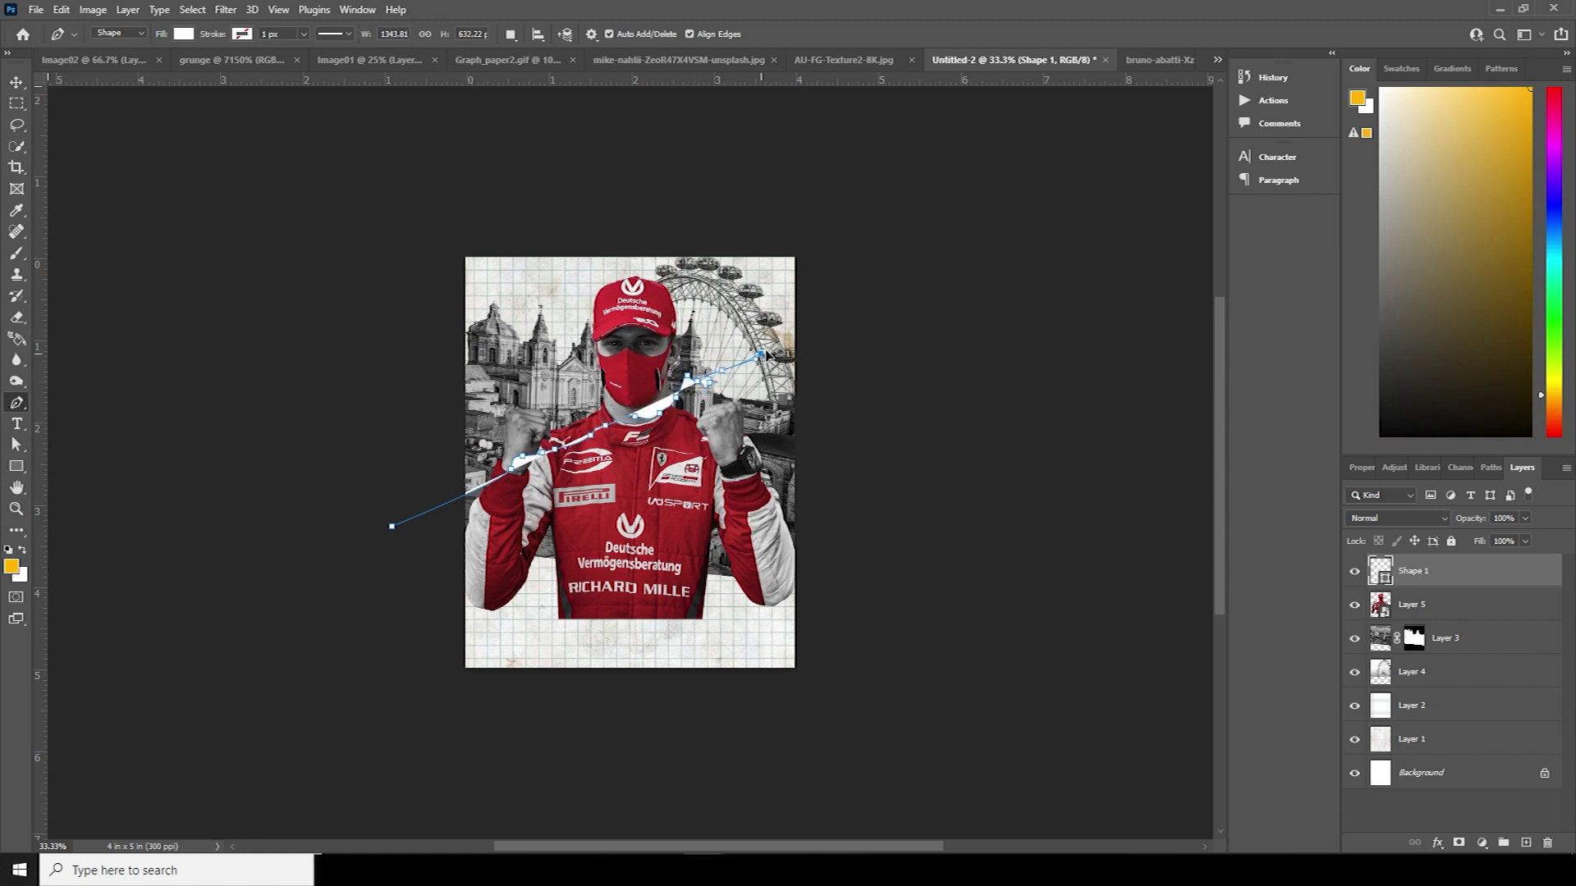
{"action": "left_click", "coordinate": [807, 314]}
{"action": "left_click", "coordinate": [848, 263]}
{"action": "left_click", "coordinate": [864, 243]}
{"action": "left_click", "coordinate": [878, 236]}
Curve the outline down the right side, back across the lower chest, and close Shape 1.
{"action": "left_click", "coordinate": [928, 453]}
{"action": "left_click", "coordinate": [835, 545]}
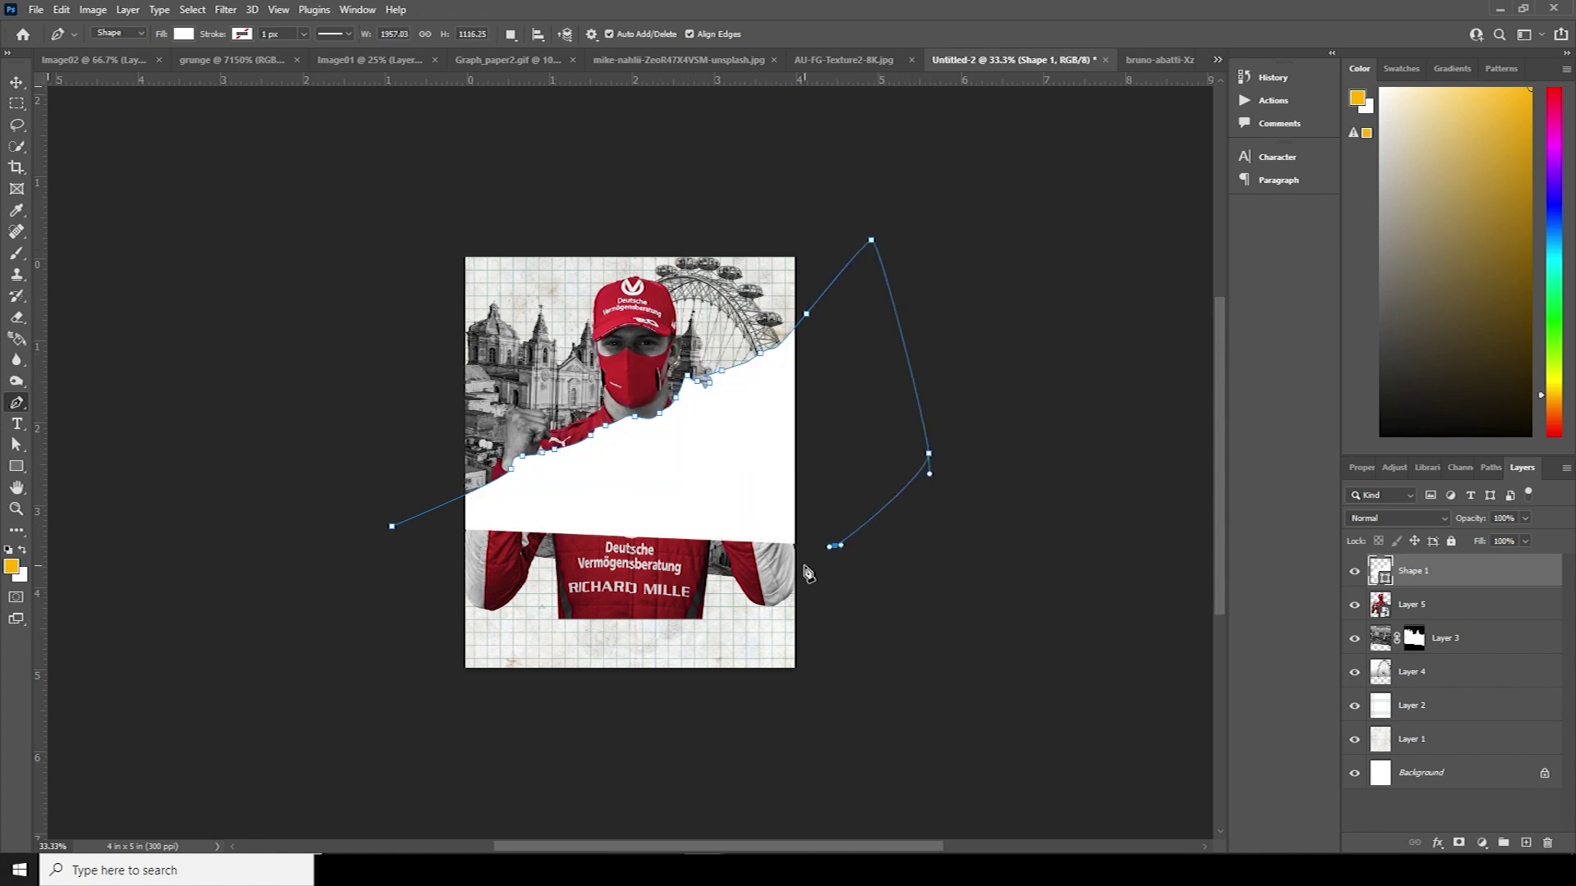
{"action": "left_click", "coordinate": [781, 572]}
{"action": "left_click", "coordinate": [761, 573]}
{"action": "left_click_drag", "start_coordinate": [722, 576], "coordinate": [691, 600]}
{"action": "left_click", "coordinate": [652, 615]}
{"action": "left_click", "coordinate": [573, 636]}
{"action": "left_click", "coordinate": [467, 650]}
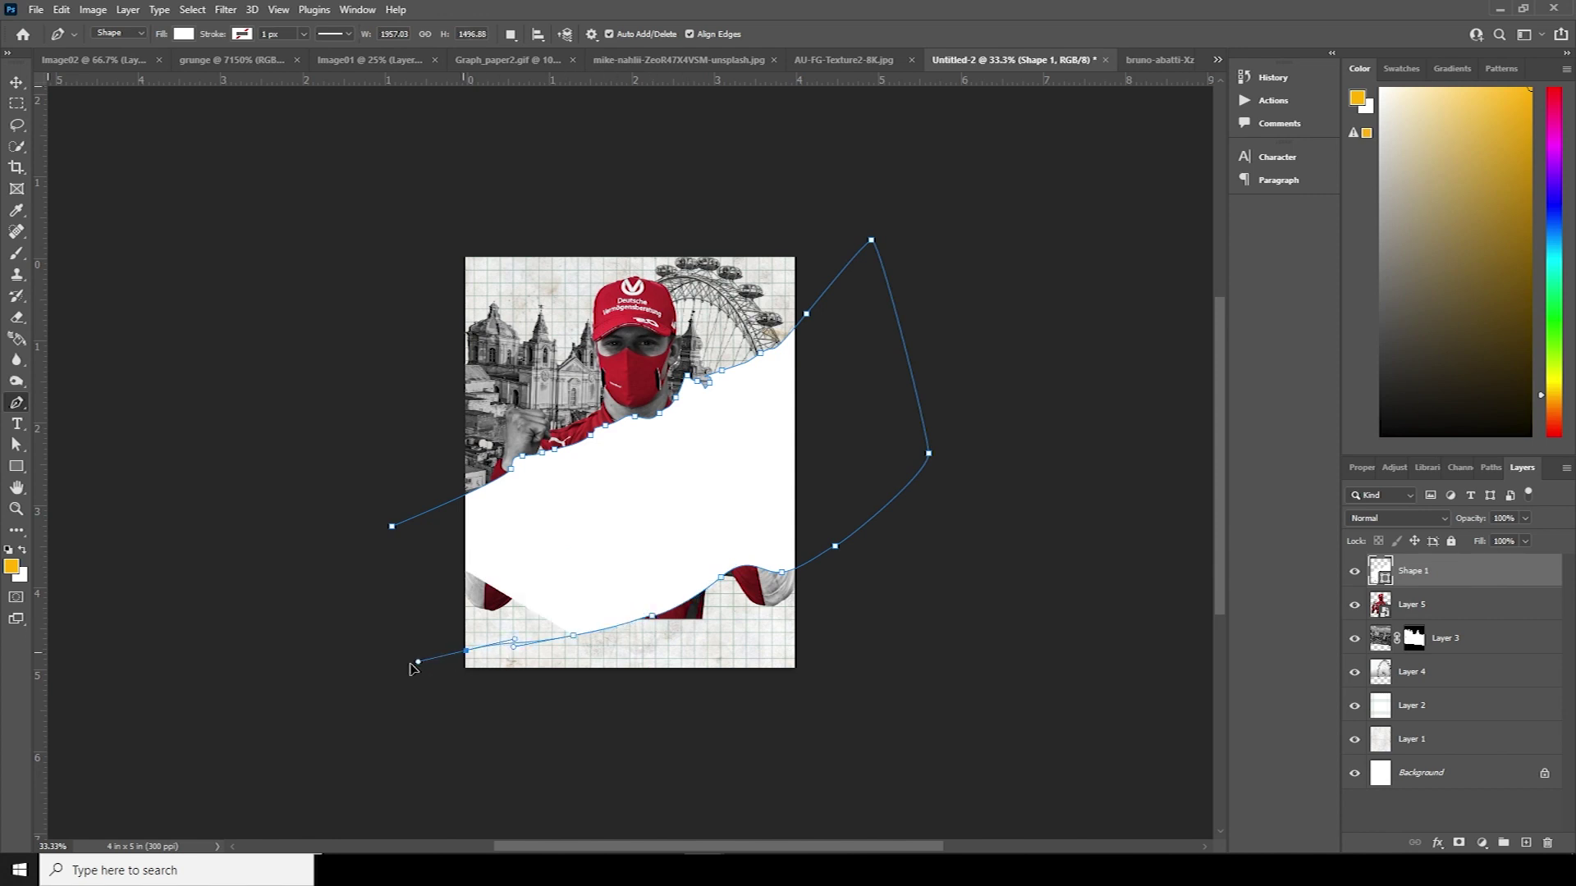
{"action": "left_click", "coordinate": [397, 666]}
{"action": "left_click_drag", "start_coordinate": [362, 661], "coordinate": [342, 633]}
{"action": "left_click", "coordinate": [393, 528]}
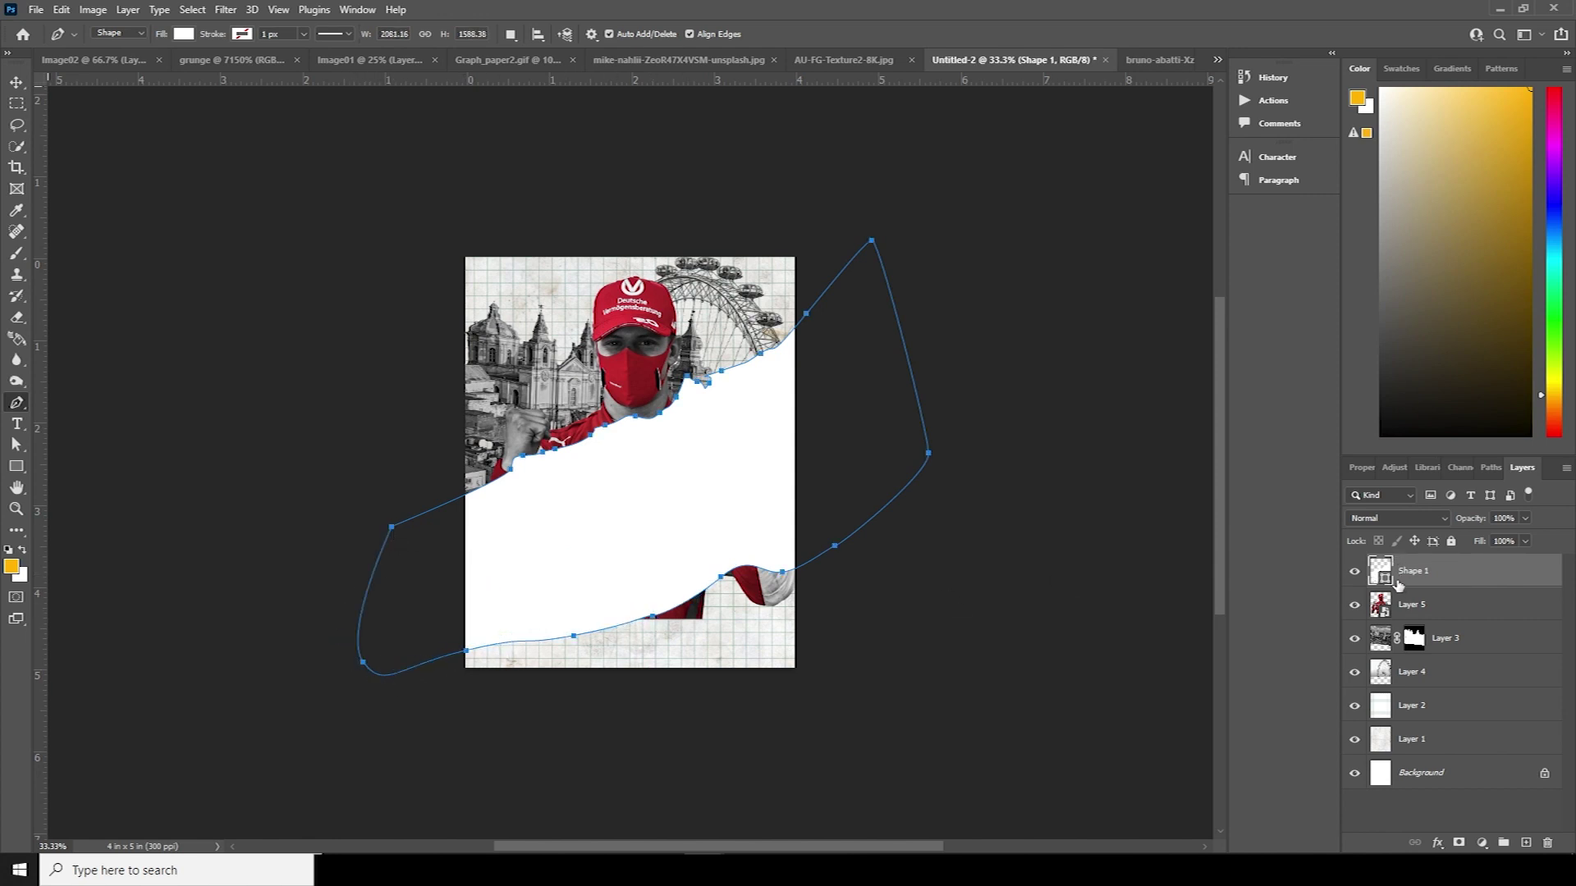
Move Shape 1 below Layer 5 and fill it with dark red 92191b sampled from the suit.
{"action": "left_click_drag", "start_coordinate": [1395, 582], "coordinate": [1389, 629]}
{"action": "double_click", "coordinate": [1385, 611]}
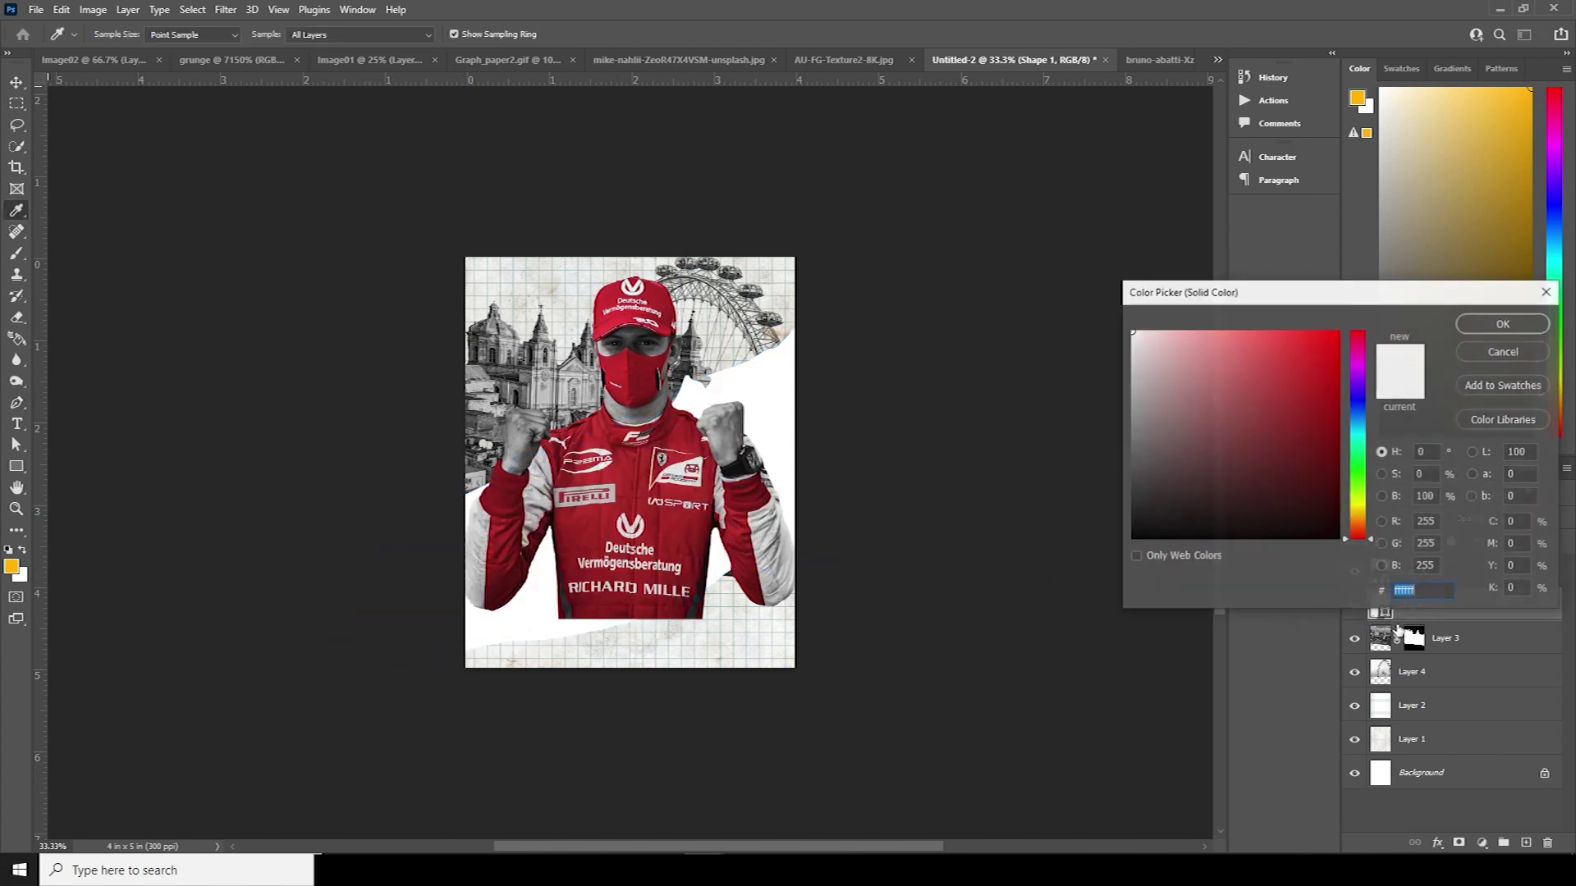
{"action": "left_click", "coordinate": [681, 422]}
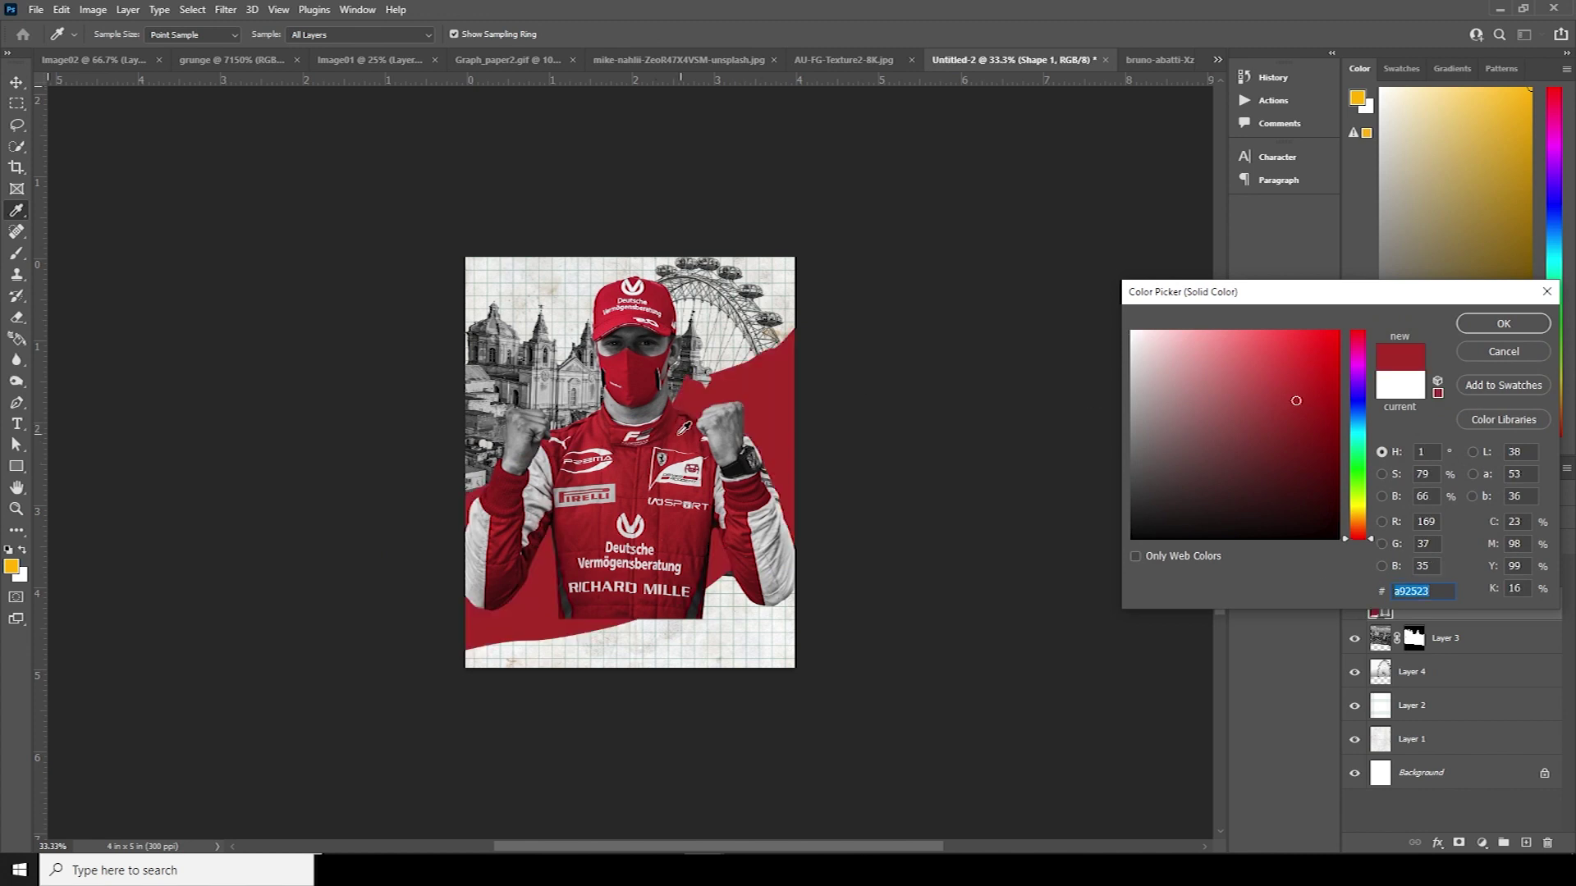
{"action": "left_click", "coordinate": [673, 437]}
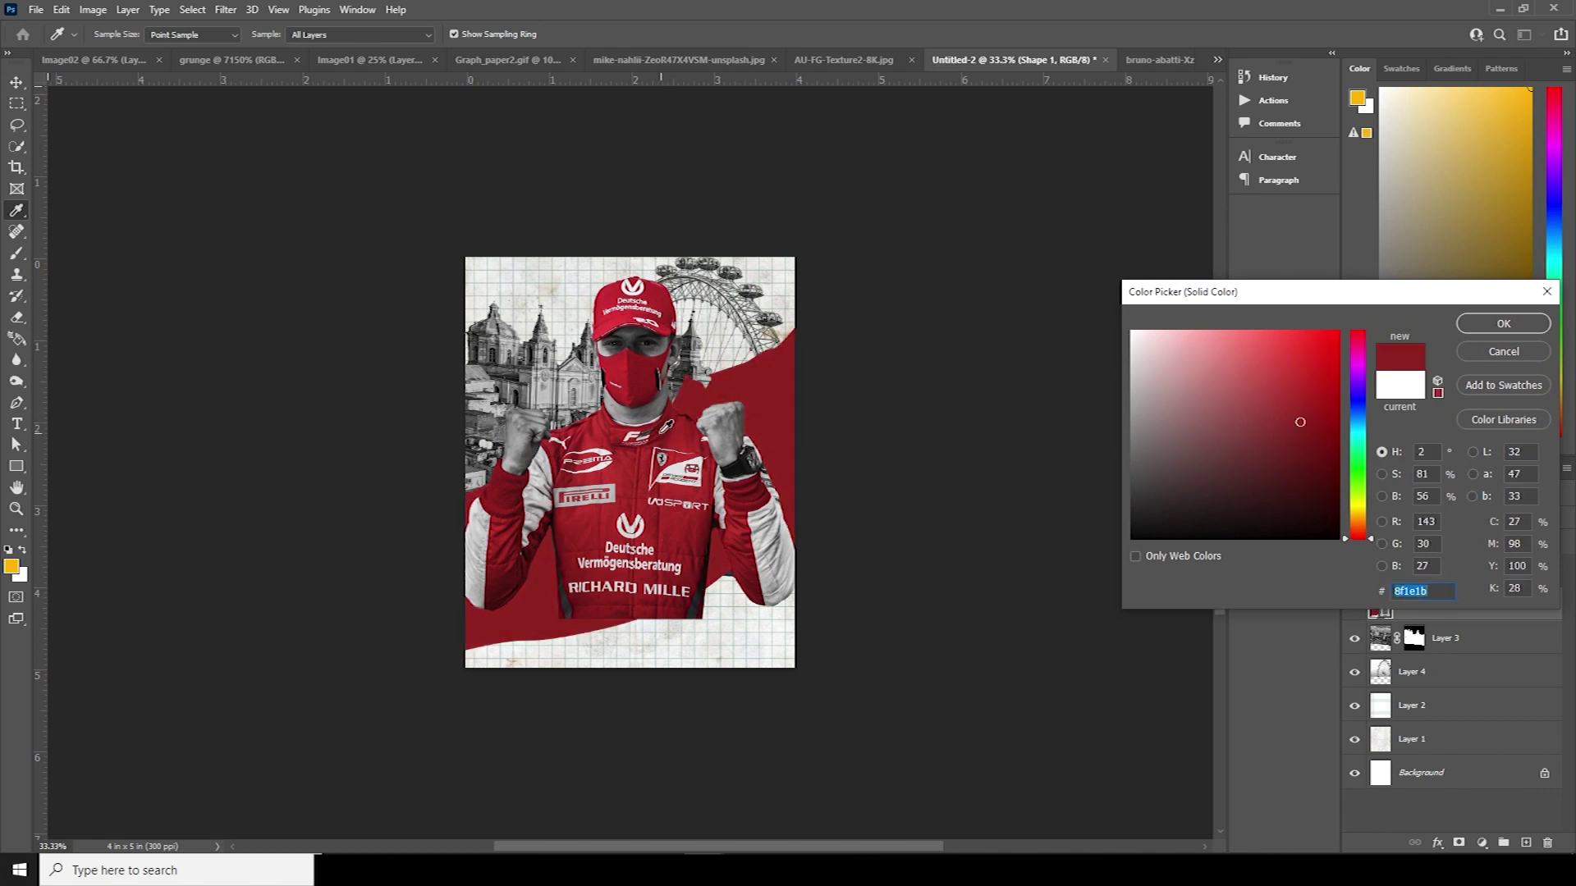
{"action": "left_click", "coordinate": [663, 430]}
{"action": "left_click", "coordinate": [669, 428]}
{"action": "left_click", "coordinate": [672, 417]}
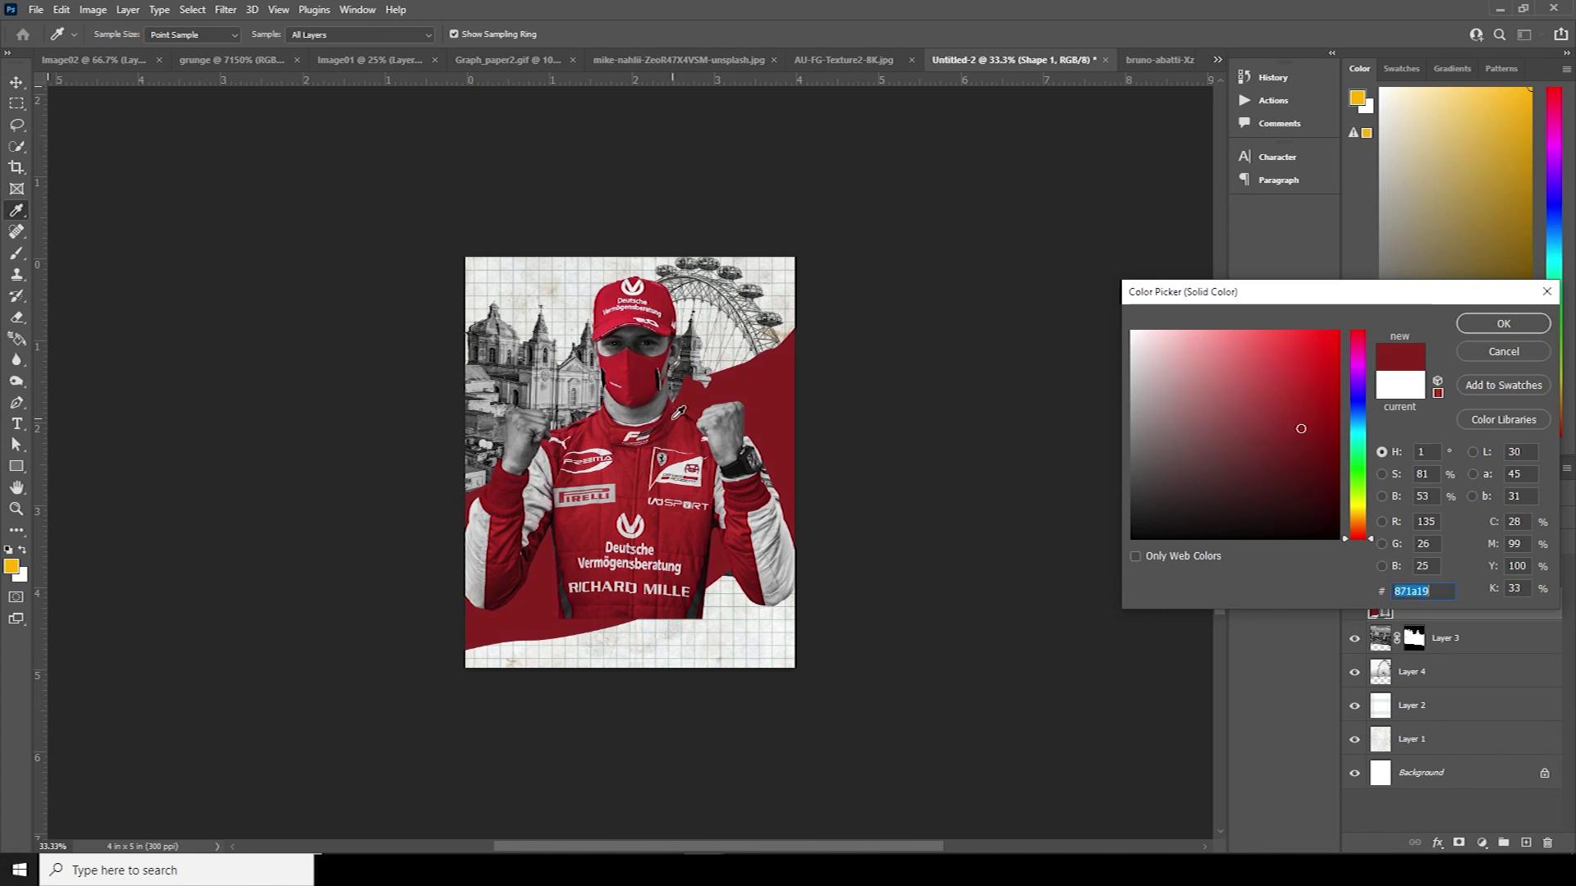
{"action": "left_click", "coordinate": [648, 368]}
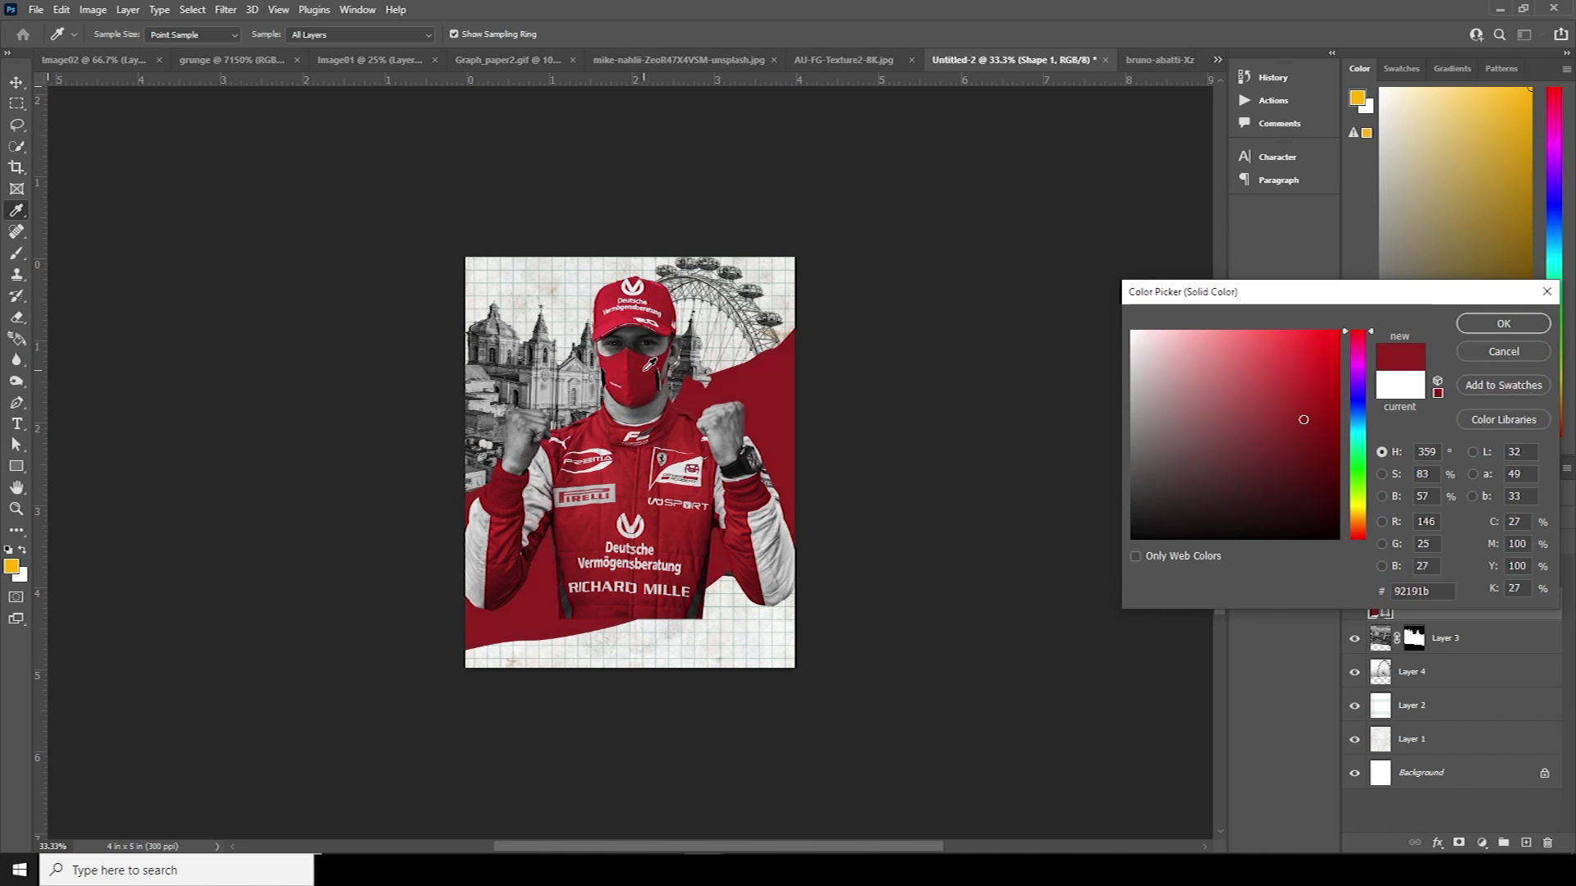
{"action": "left_click", "coordinate": [1501, 331]}
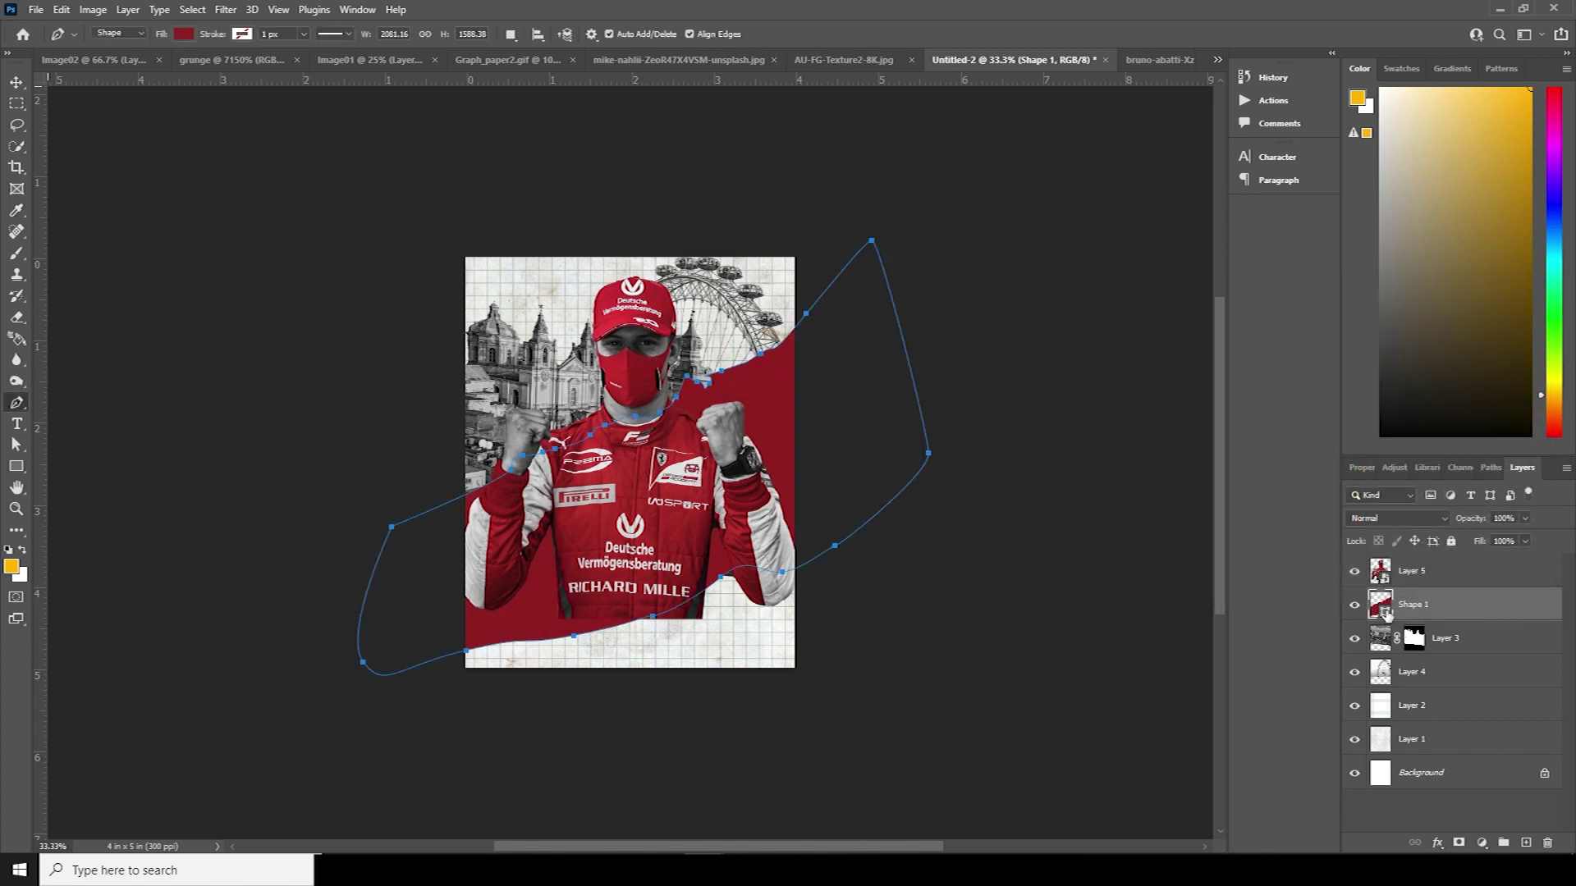
{"action": "left_click", "coordinate": [16, 82]}
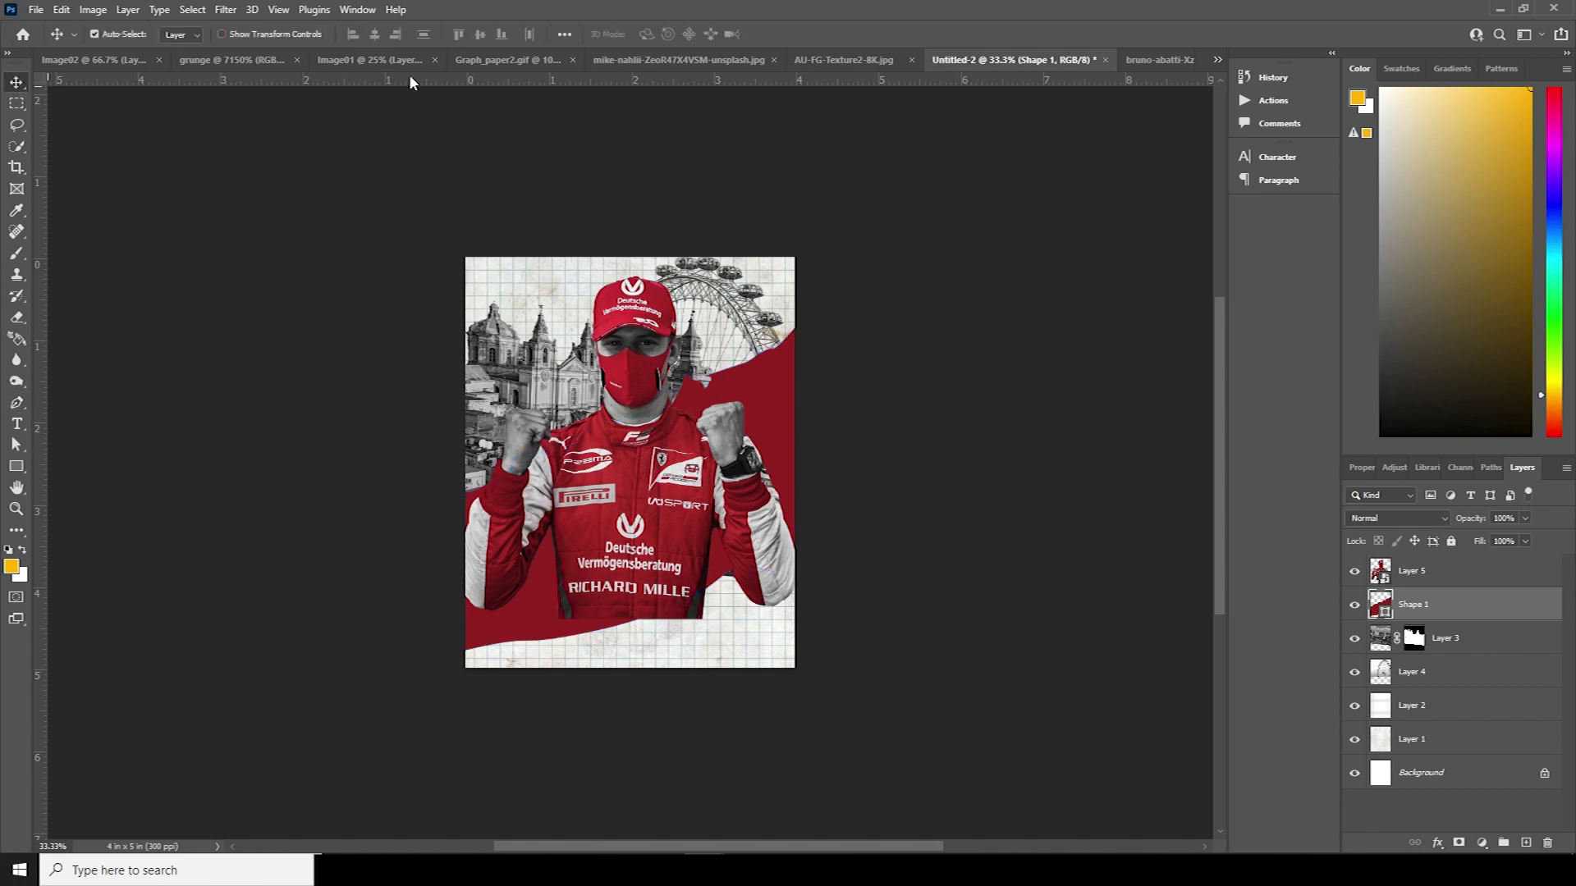
{"action": "left_click", "coordinate": [509, 60]}
Move the F1 car from Image02 into the poster above Layer 5, placed along the bottom.
{"action": "left_click", "coordinate": [358, 60]}
{"action": "left_click", "coordinate": [239, 59]}
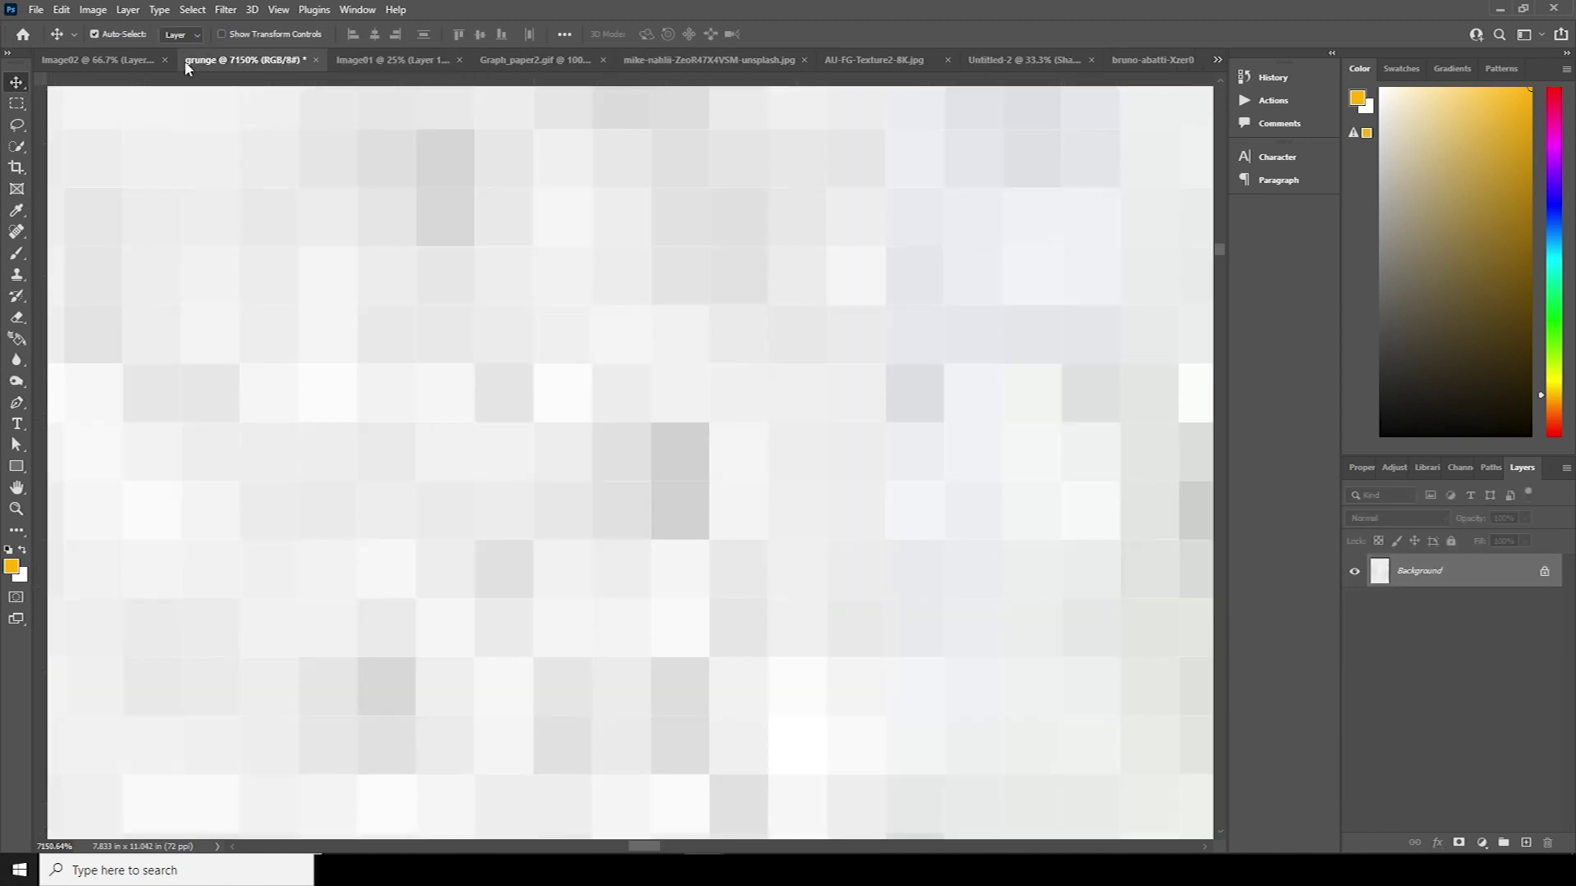
{"action": "left_click", "coordinate": [107, 60]}
{"action": "left_click_drag", "start_coordinate": [696, 400], "coordinate": [692, 533]}
{"action": "left_click_drag", "start_coordinate": [1381, 607], "coordinate": [1382, 575]}
{"action": "left_click_drag", "start_coordinate": [688, 555], "coordinate": [668, 587]}
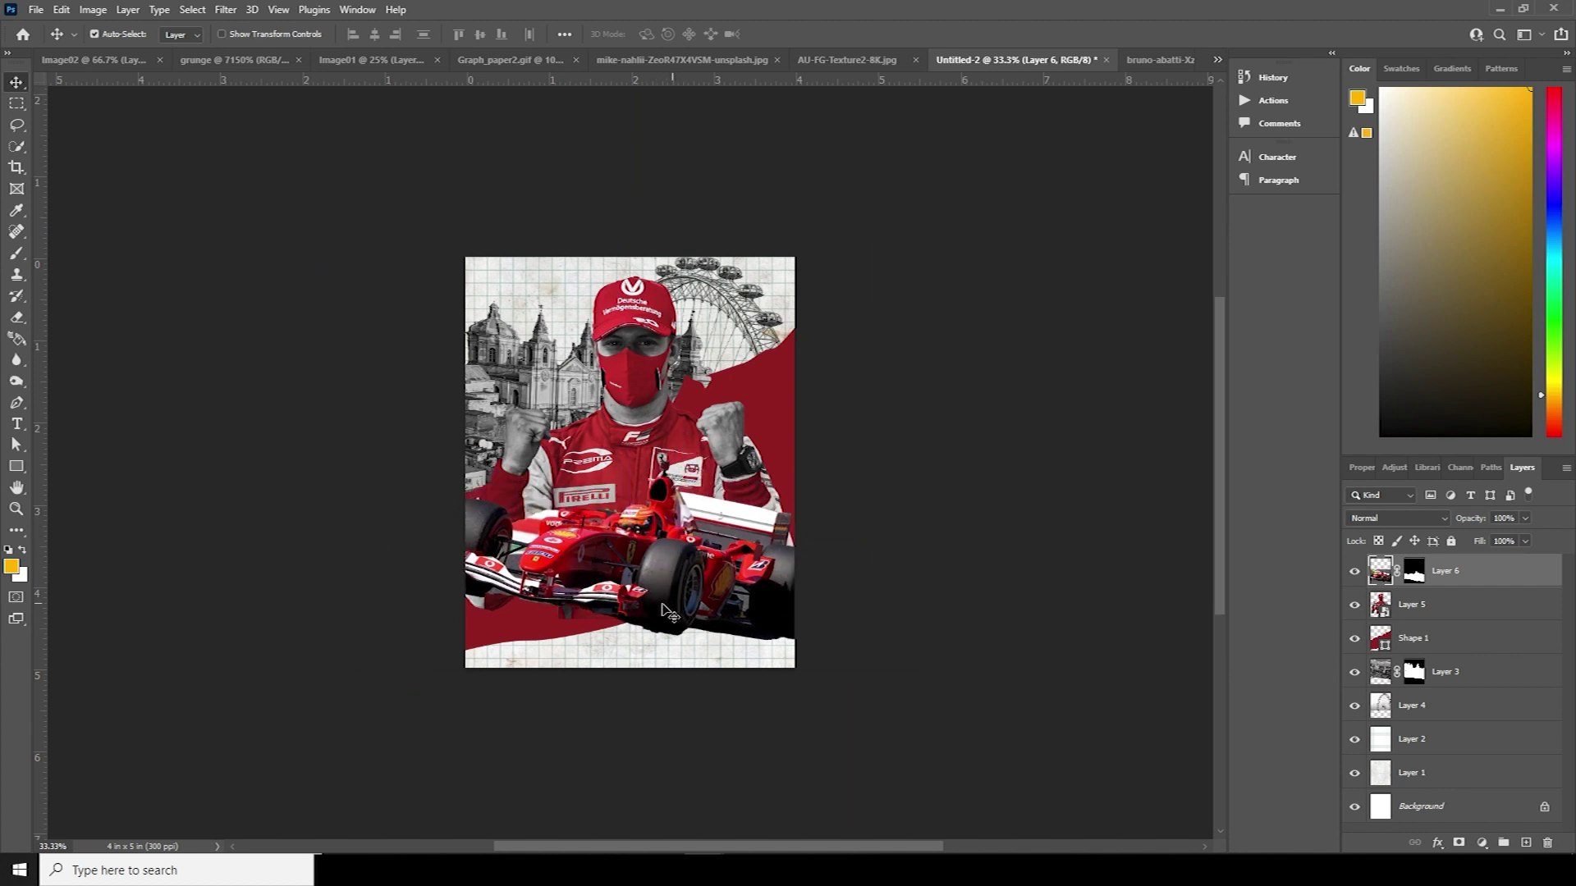
Reapply the last Camera Raw Filter grade to the car layer and fine-tune its position.
{"action": "left_click", "coordinate": [224, 10]}
{"action": "left_click", "coordinate": [238, 27]}
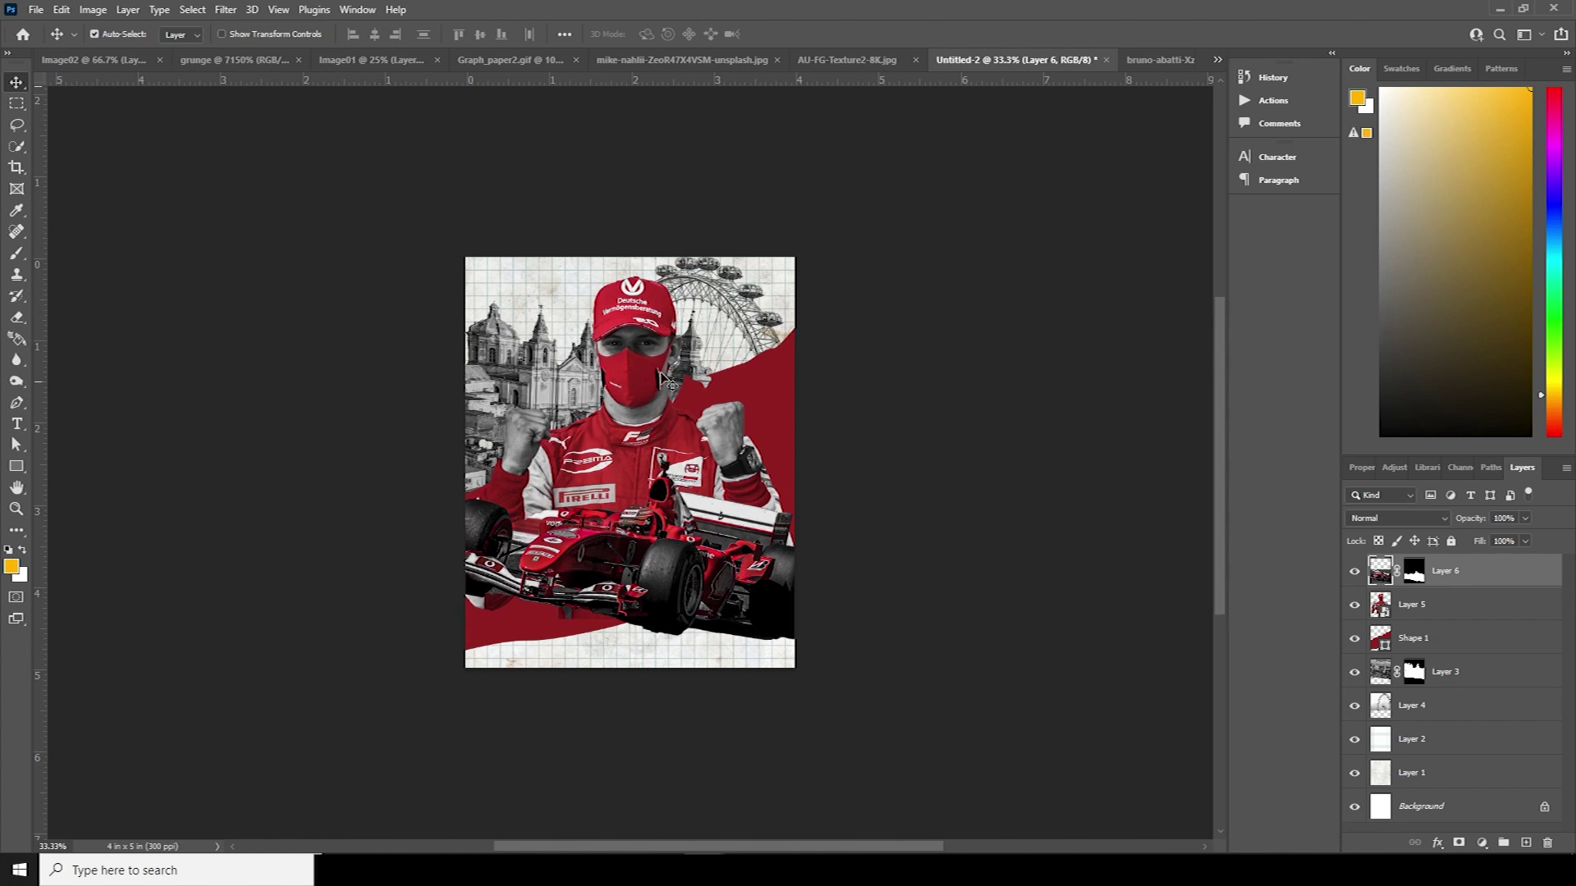
{"action": "left_click_drag", "start_coordinate": [704, 583], "coordinate": [699, 588]}
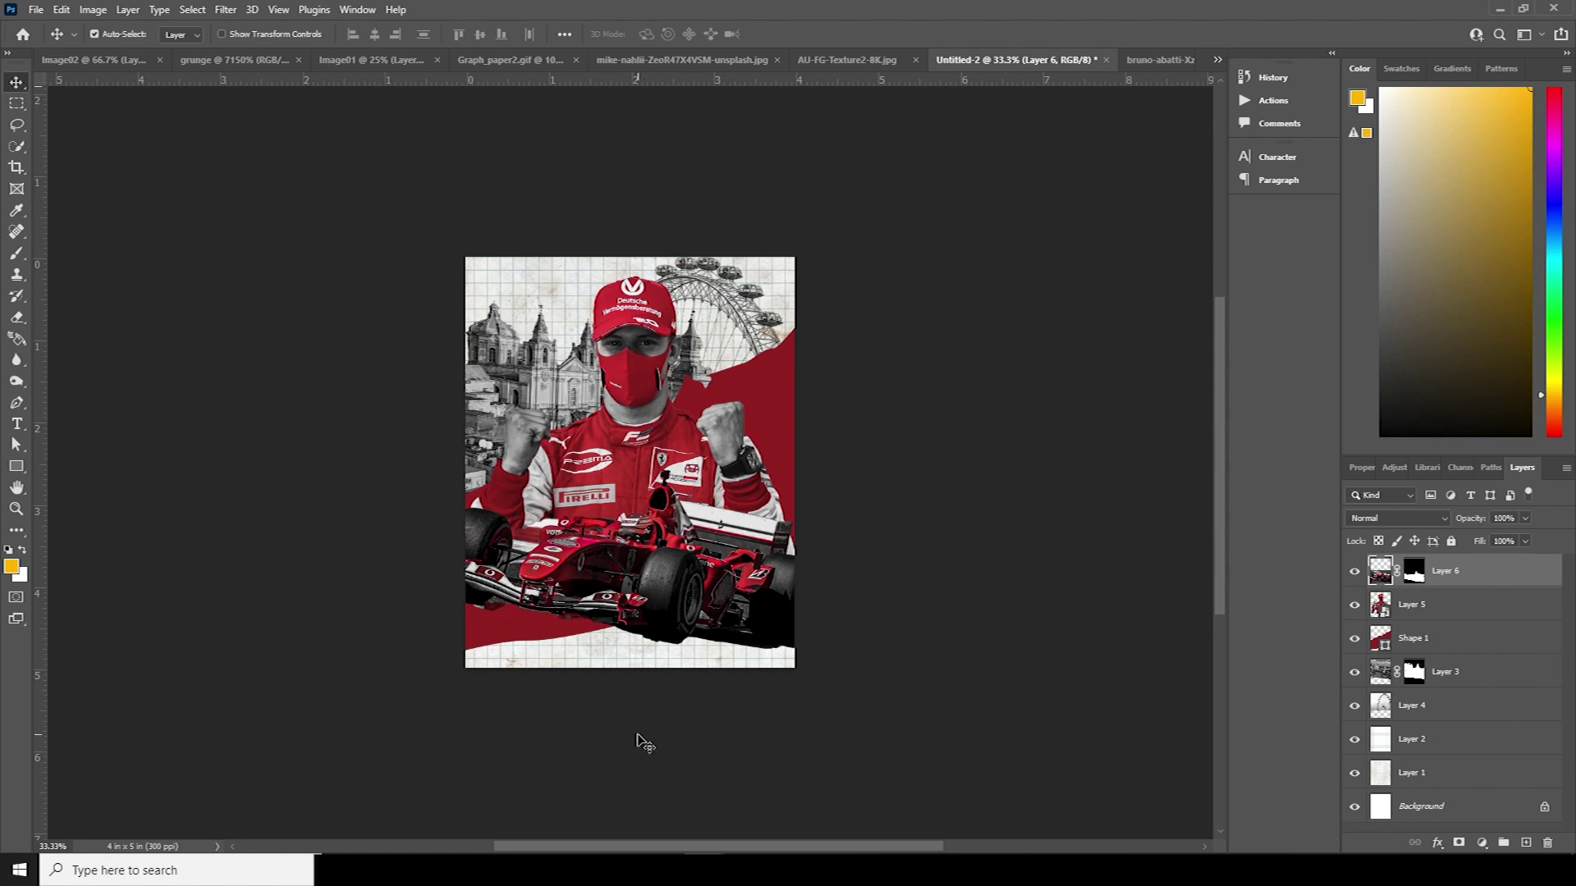
Set up a 500 px soft round brush painting in white.
{"action": "key", "text": "b"}
{"action": "left_click", "coordinate": [24, 551]}
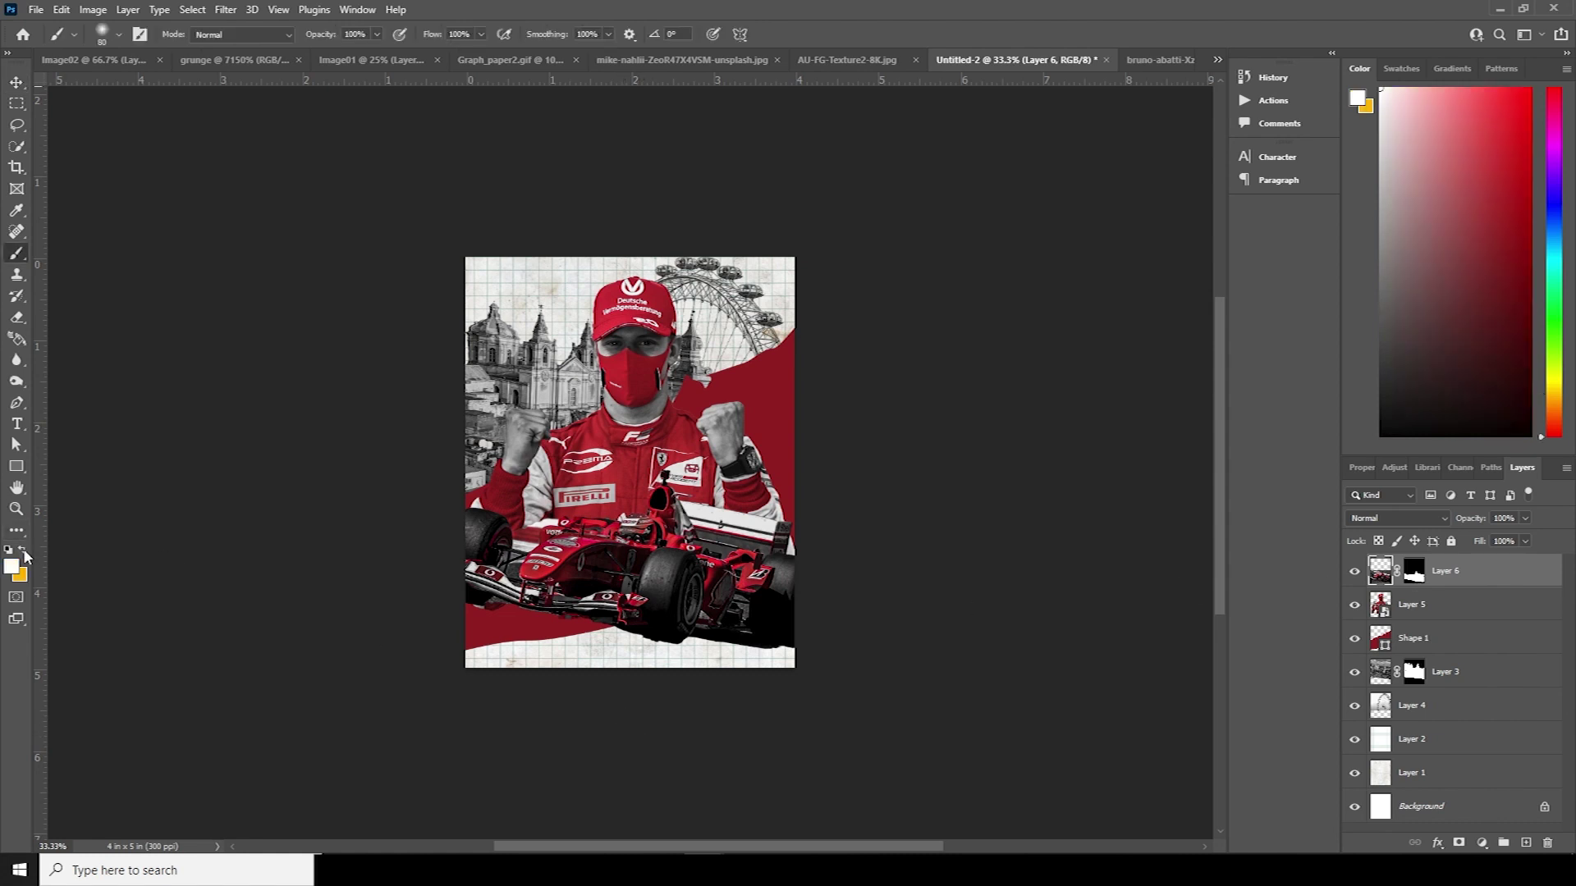
{"action": "key", "text": "bracketright"}
{"action": "key", "text": "bracketright"}
{"action": "key", "text": "bracketright"}
{"action": "key", "text": "bracketright"}
{"action": "key", "text": "bracketright"}
{"action": "key", "text": "bracketright"}
{"action": "key", "text": "bracketright"}
{"action": "key", "text": "bracketright"}
{"action": "key", "text": "bracketright"}
{"action": "key", "text": "bracketright"}
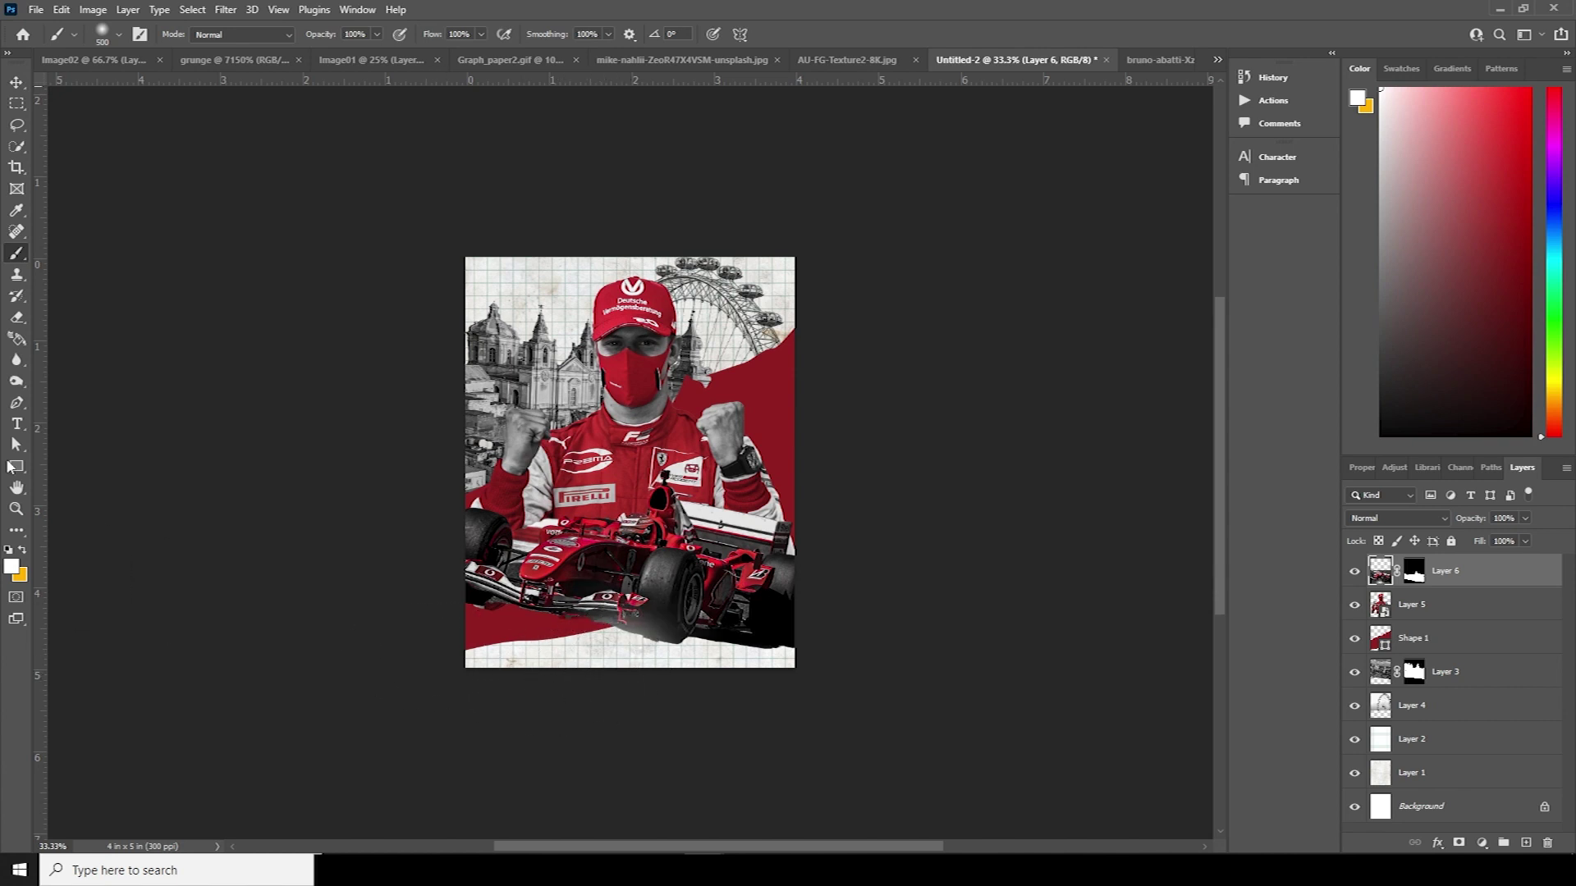
{"action": "left_click", "coordinate": [119, 34]}
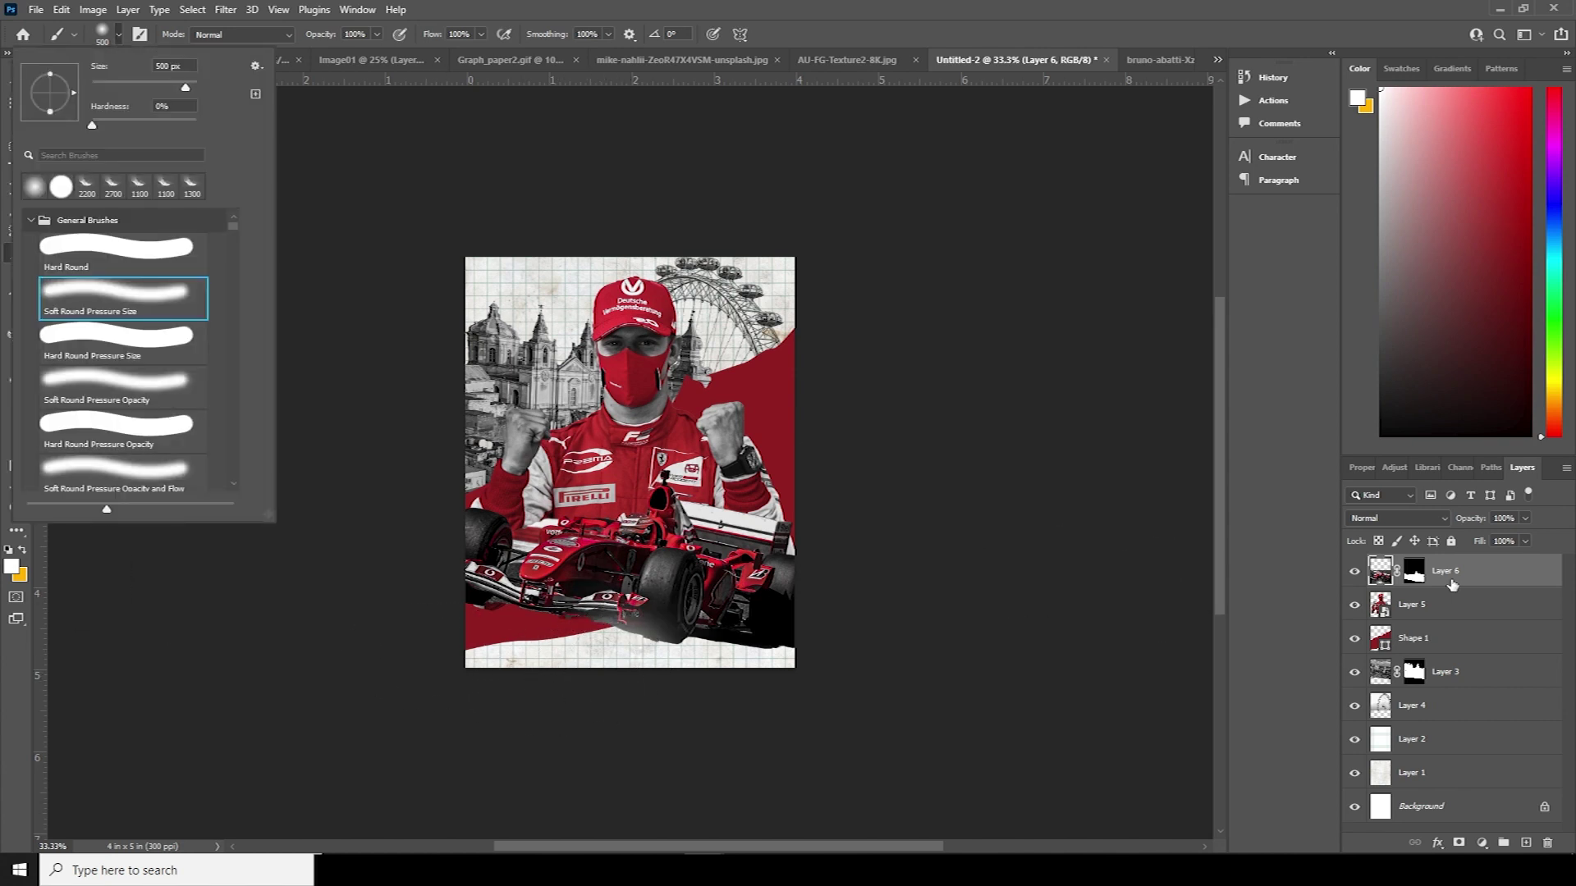
Paint Layer 6's mask along the poster's bottom edge to reveal the road and rear wheel.
{"action": "left_click", "coordinate": [1414, 574]}
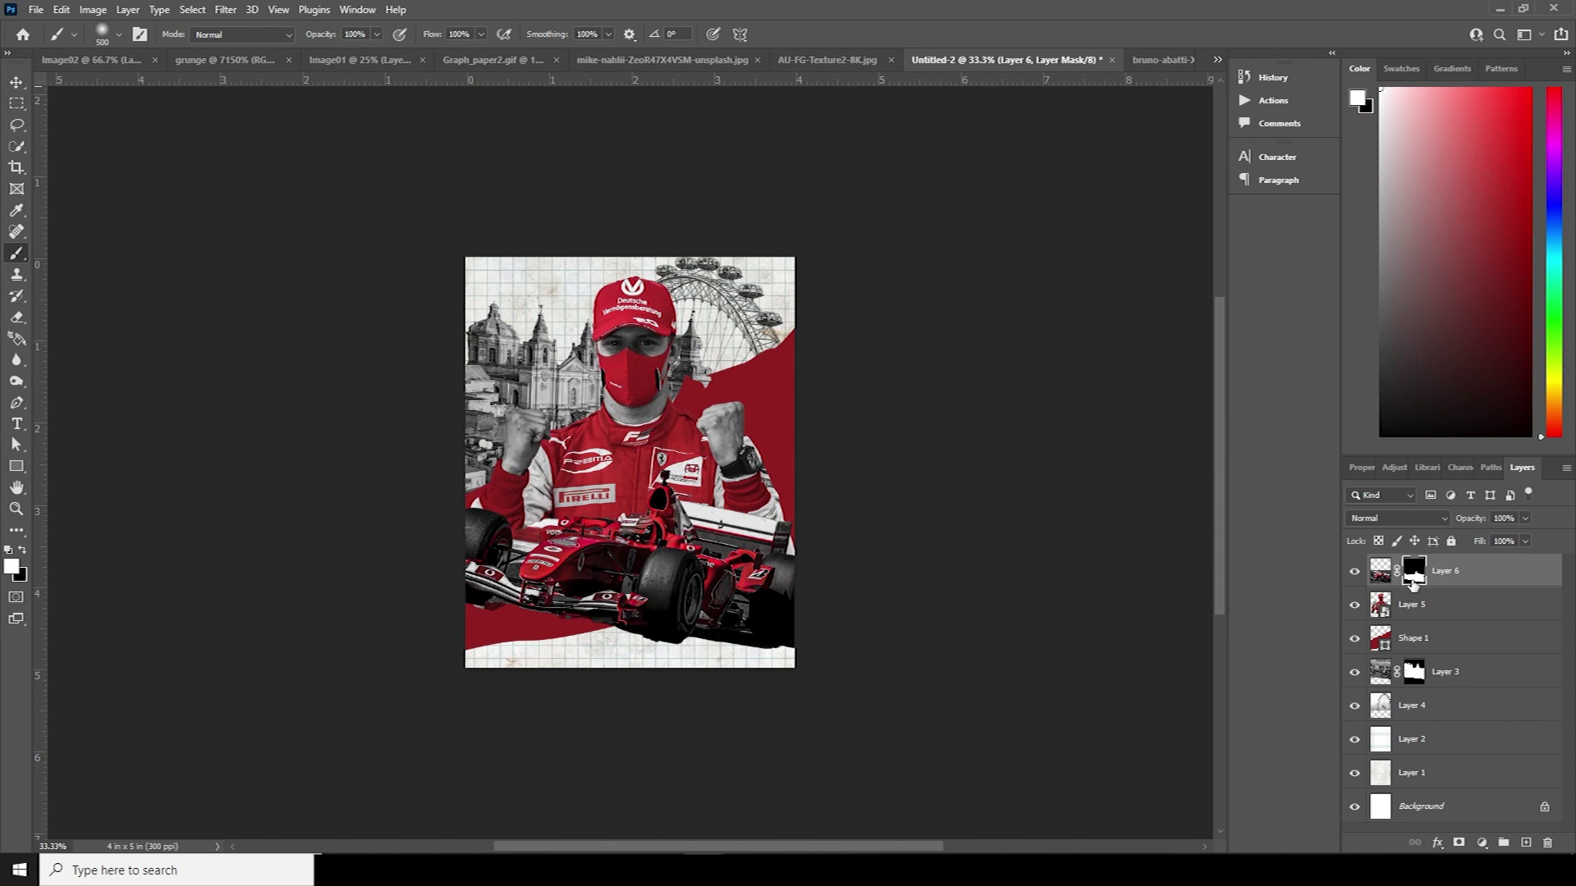
{"action": "mouse_move", "coordinate": [566, 665]}
{"action": "left_mouse_down"}
{"action": "mouse_move", "coordinate": [578, 657]}
{"action": "mouse_move", "coordinate": [465, 673]}
{"action": "mouse_move", "coordinate": [489, 653]}
{"action": "left_mouse_up"}
{"action": "mouse_move", "coordinate": [469, 653]}
{"action": "left_mouse_down"}
{"action": "mouse_move", "coordinate": [594, 651]}
{"action": "mouse_move", "coordinate": [601, 686]}
{"action": "mouse_move", "coordinate": [788, 679]}
{"action": "mouse_move", "coordinate": [756, 690]}
{"action": "left_mouse_up"}
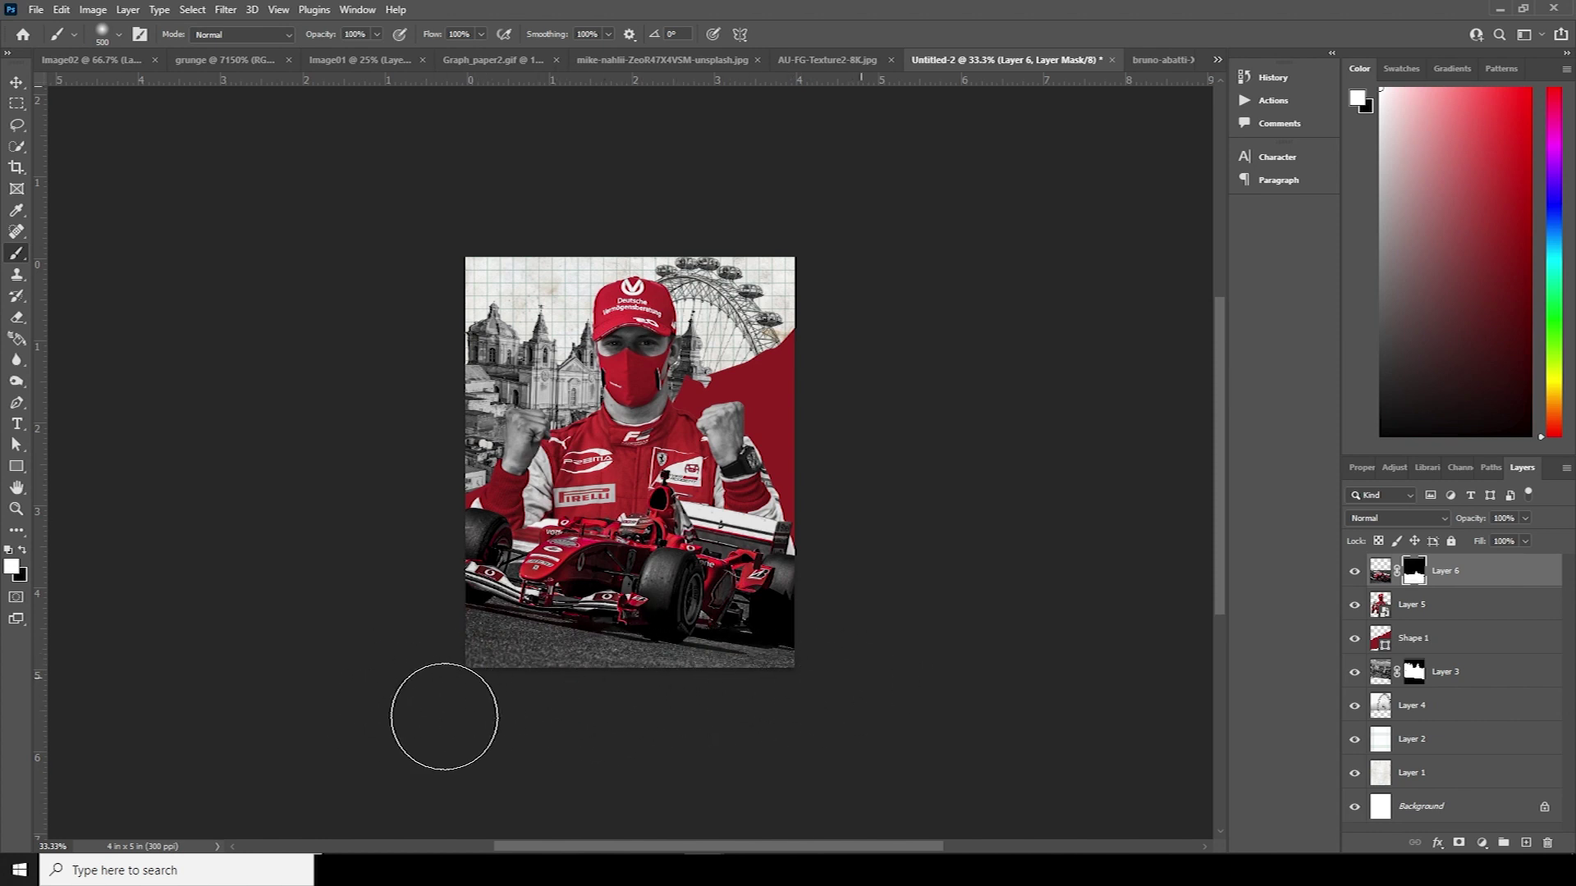
{"action": "left_click_drag", "start_coordinate": [820, 708], "coordinate": [825, 689]}
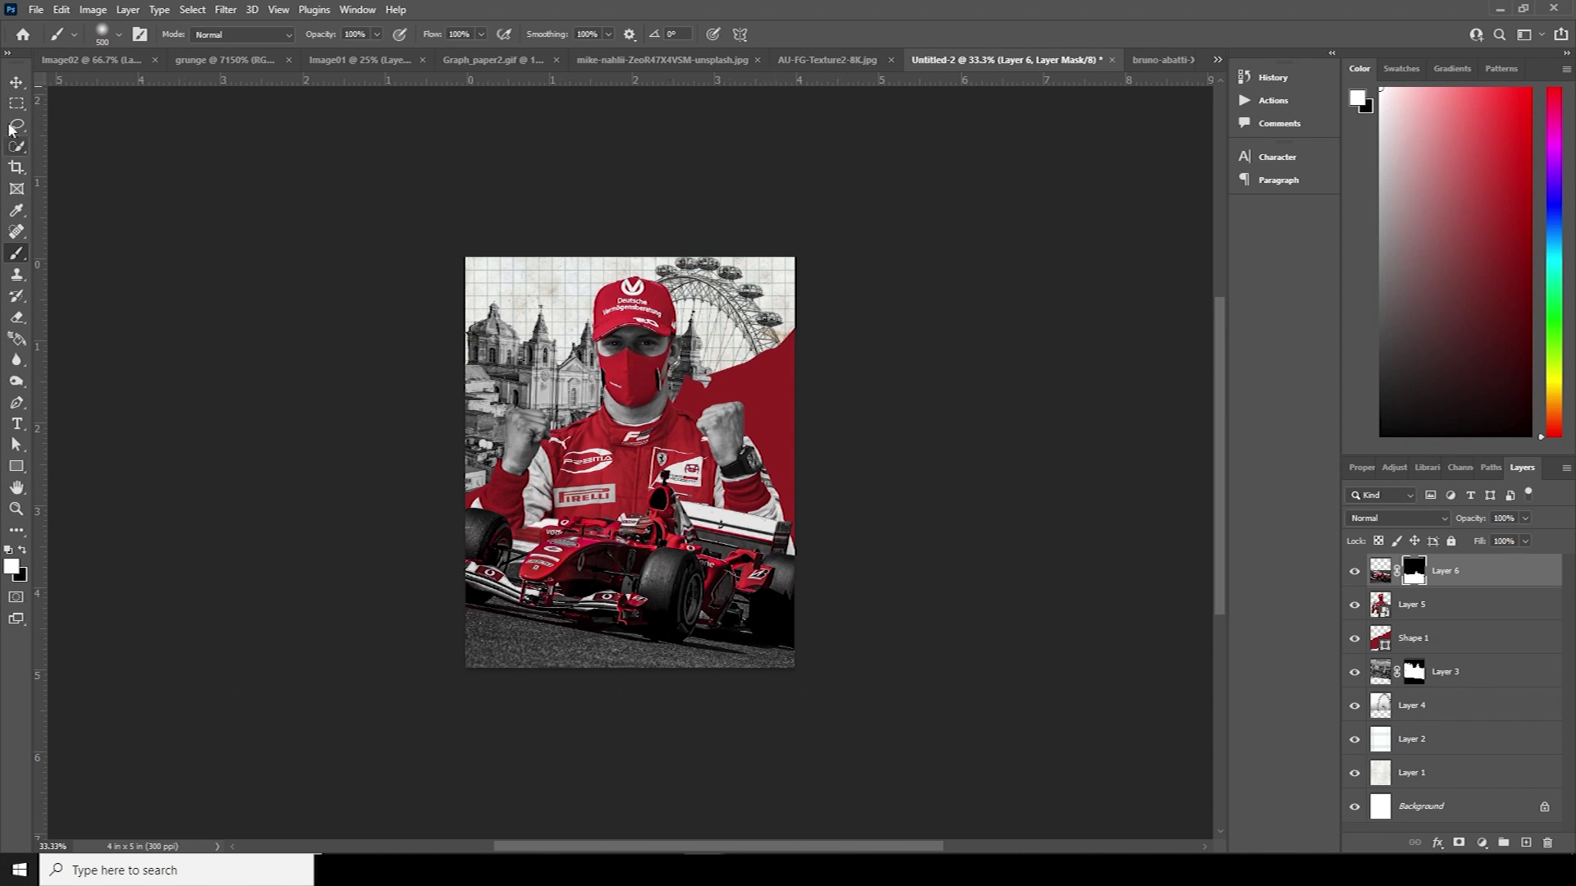
Duplicate the paper texture Layer 1 and drag the copy toward the top of the stack.
{"action": "left_click", "coordinate": [16, 83]}
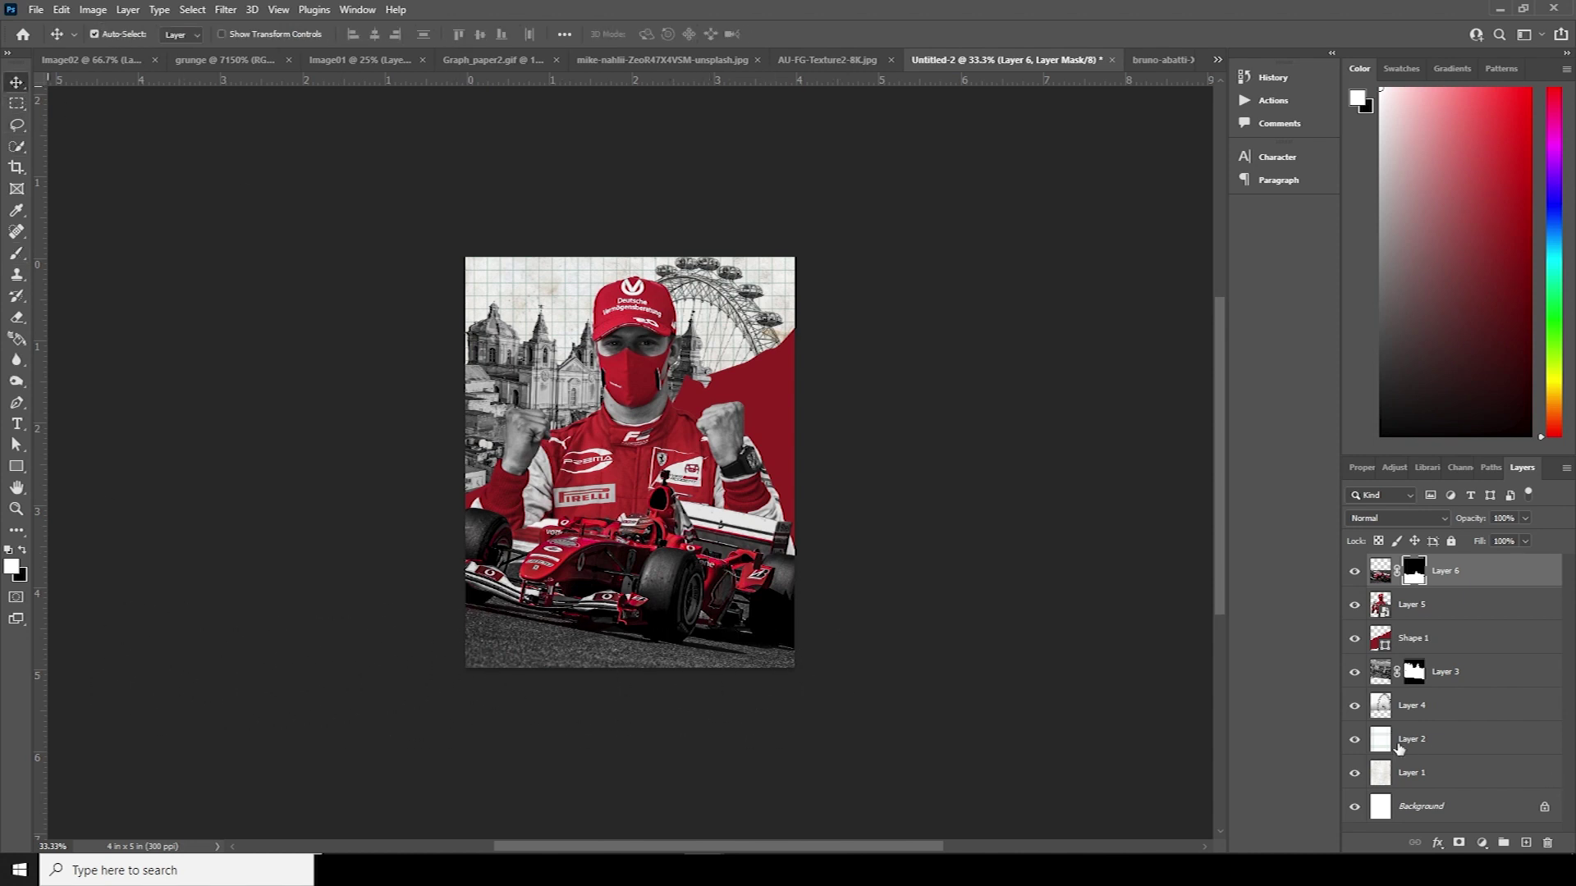
{"action": "left_click", "coordinate": [1387, 769]}
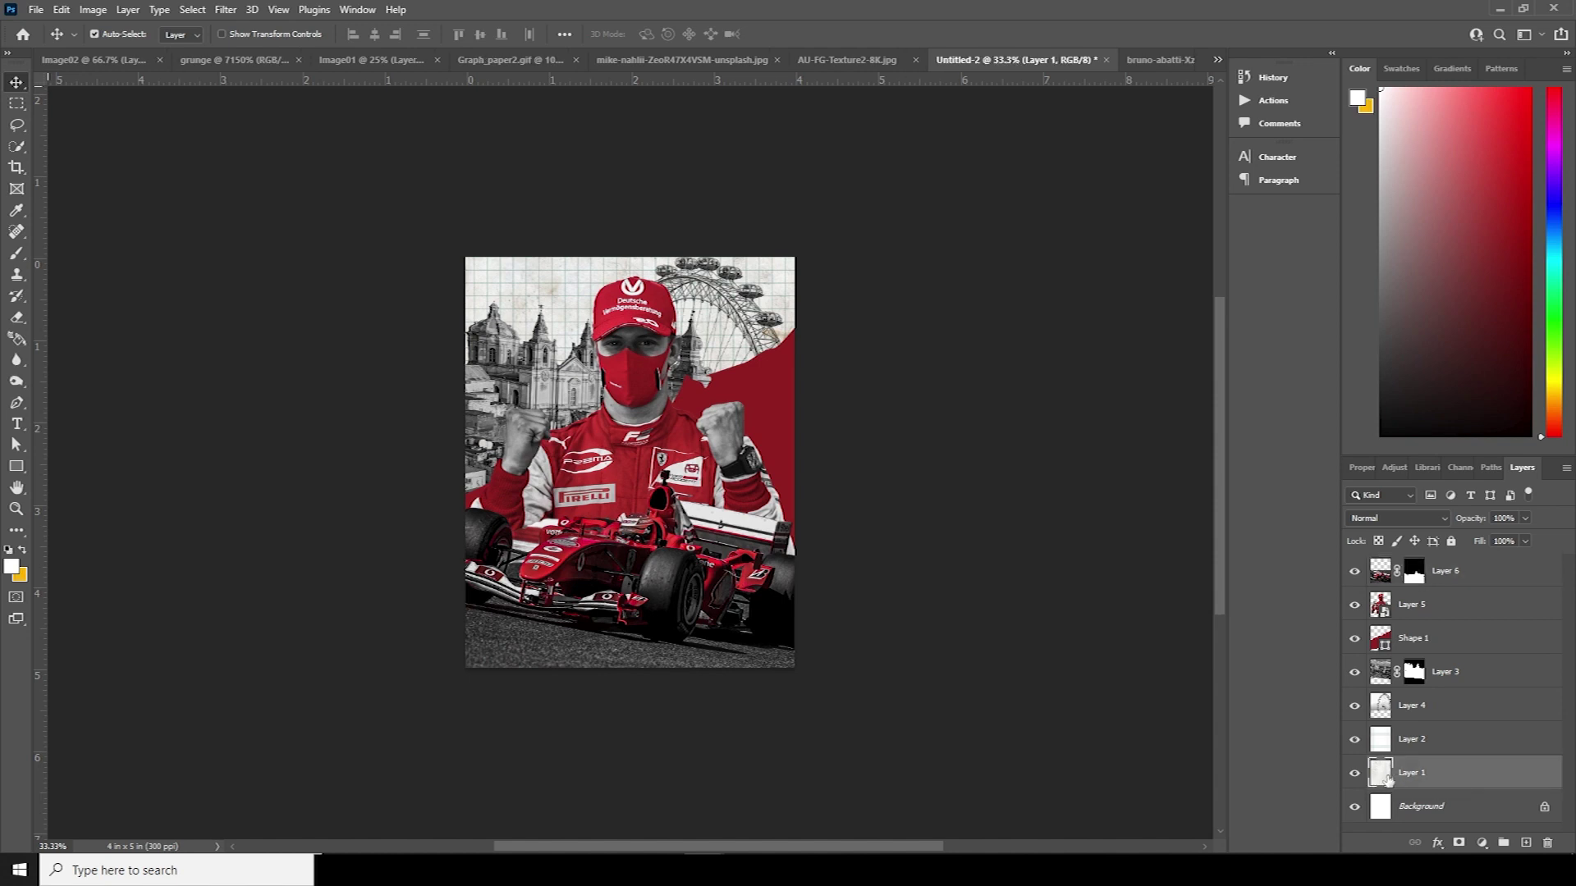
{"action": "key", "text": "ctrl+j"}
{"action": "left_click_drag", "start_coordinate": [1388, 776], "coordinate": [1426, 566]}
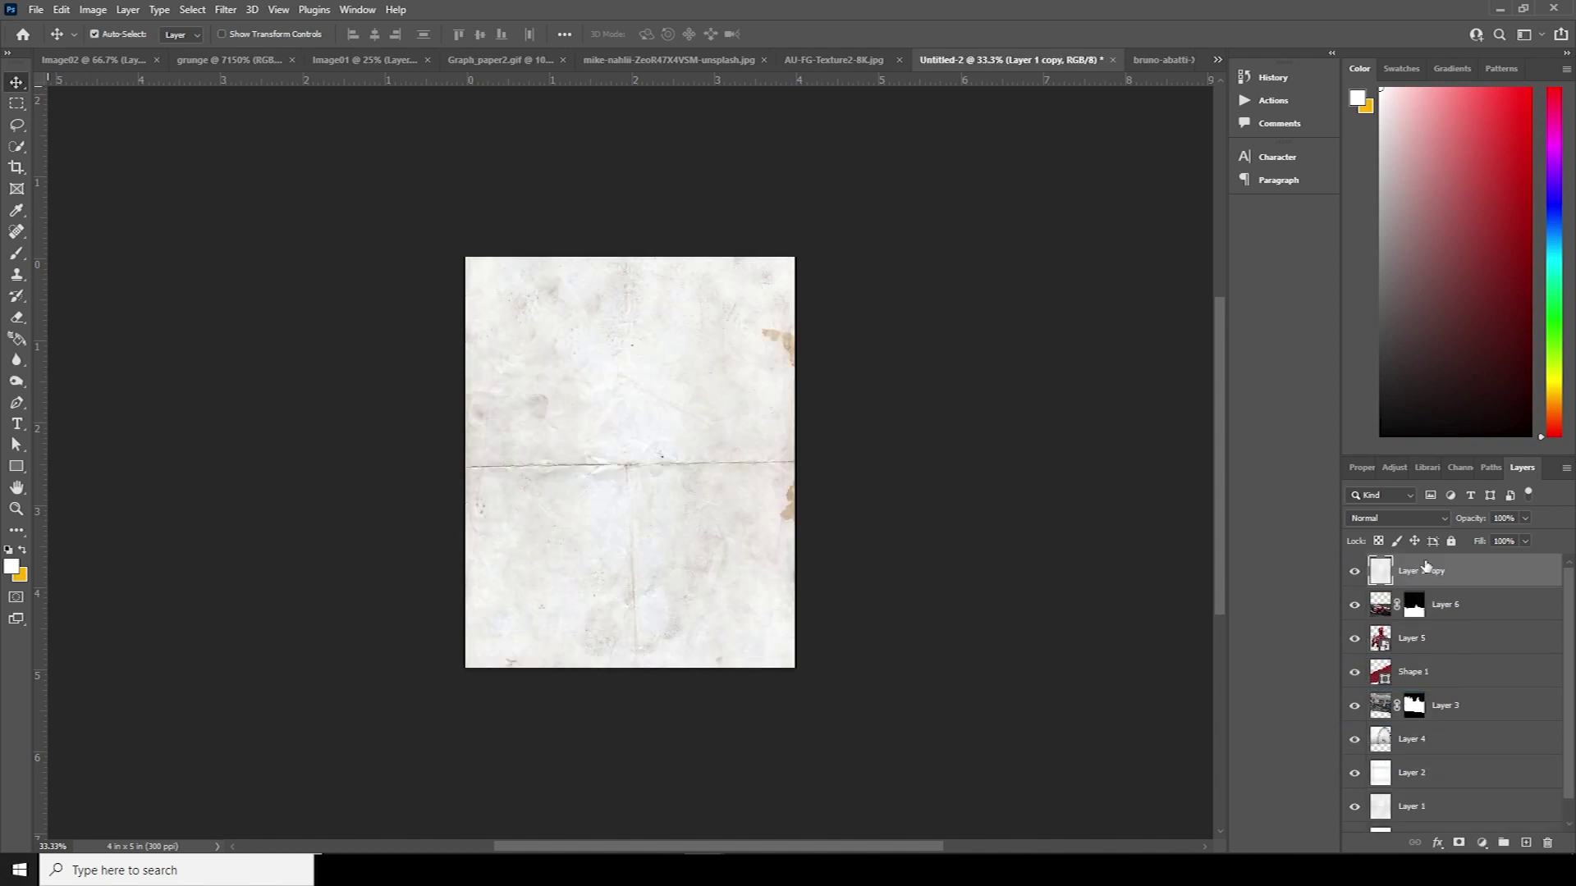
{"action": "left_click", "coordinate": [1392, 525]}
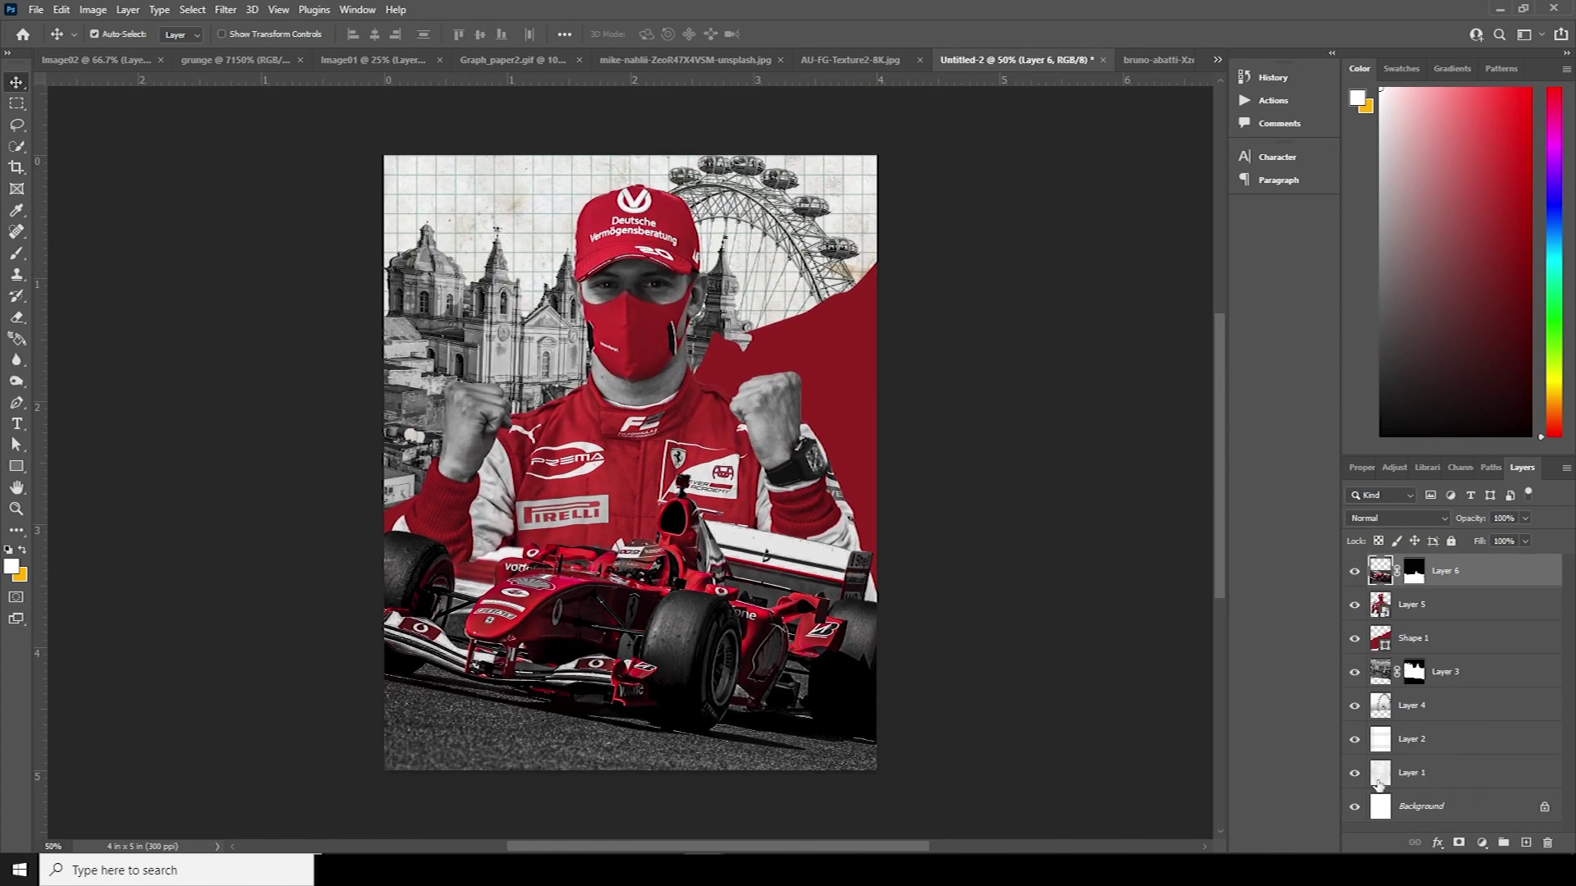
Duplicate the paper texture again to the top of the stack, set to Linear Burn at 28% opacity.
{"action": "left_click", "coordinate": [1382, 775]}
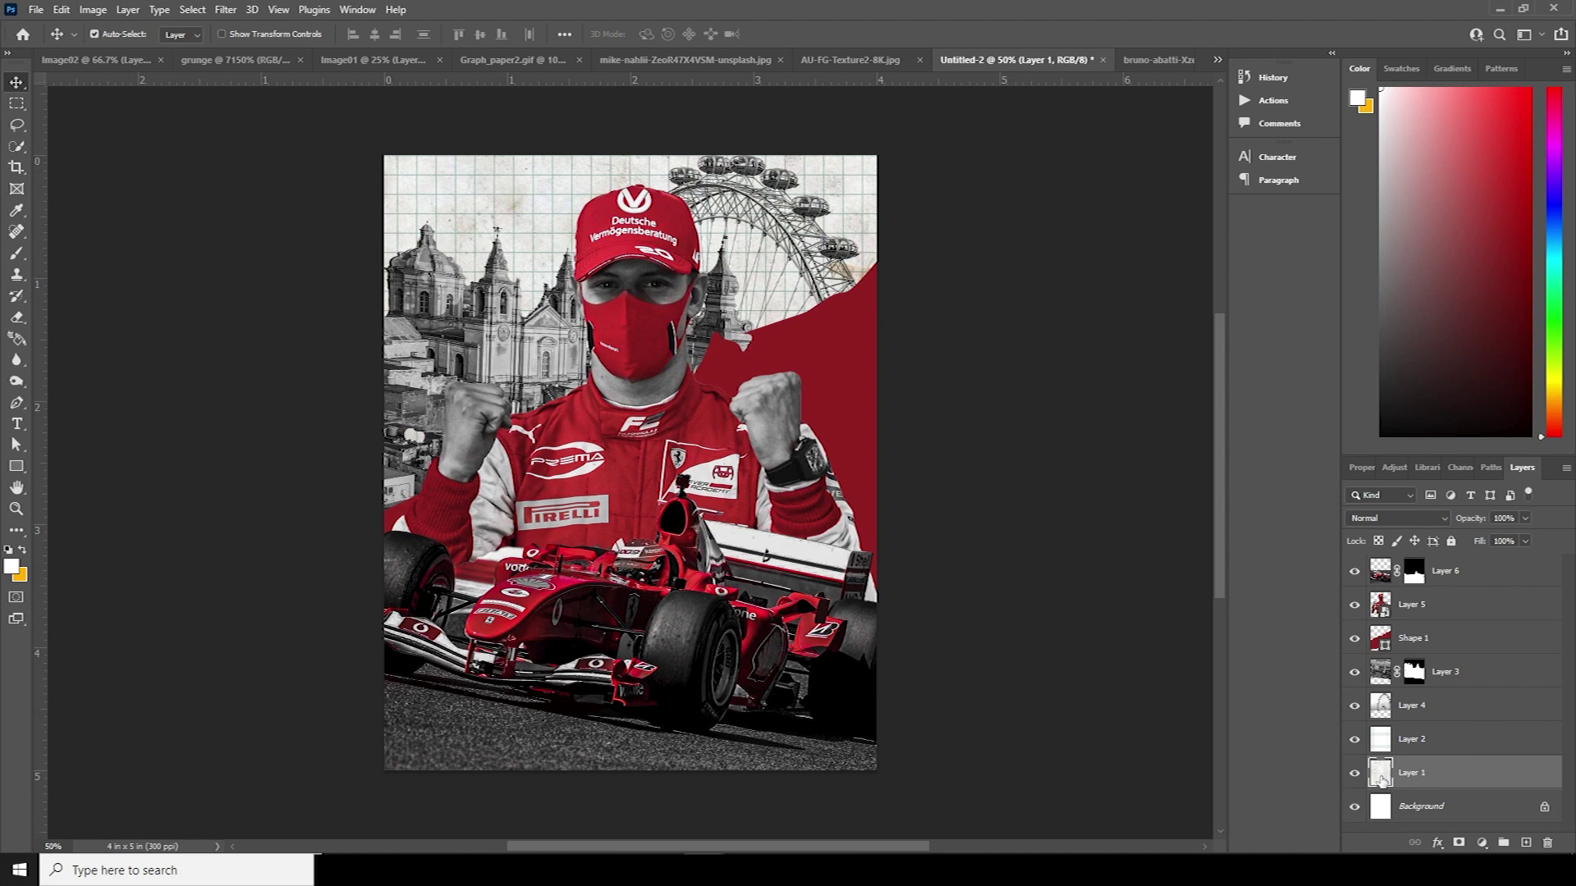
{"action": "key", "text": "ctrl"}
{"action": "key", "text": "ctrl+j"}
{"action": "left_click_drag", "start_coordinate": [1381, 780], "coordinate": [1392, 564]}
{"action": "left_click", "coordinate": [1379, 518]}
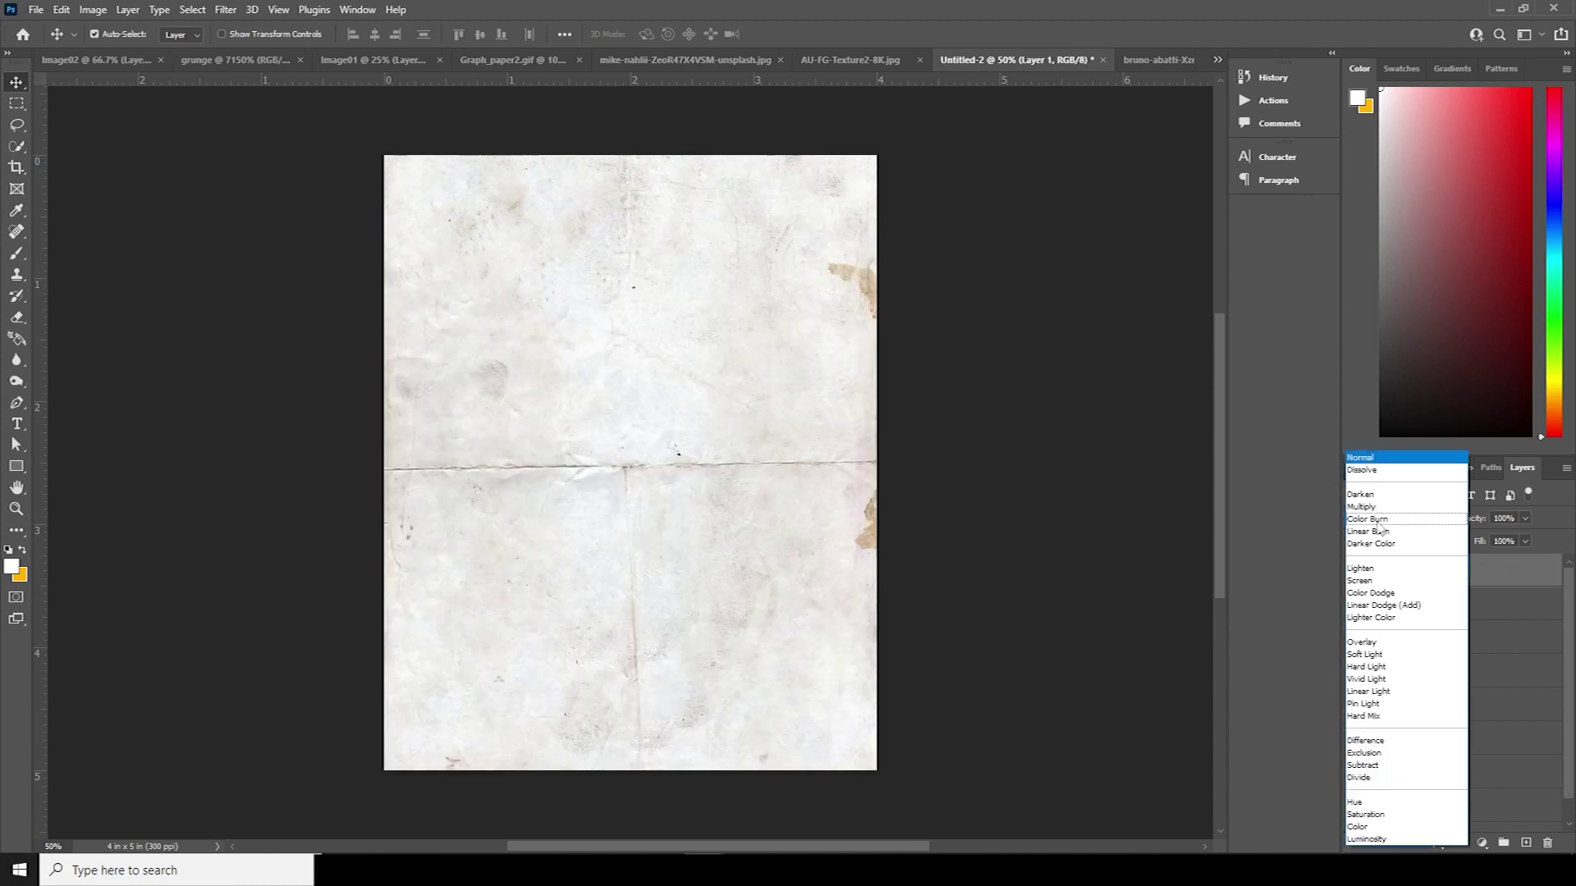
{"action": "left_click", "coordinate": [1374, 533]}
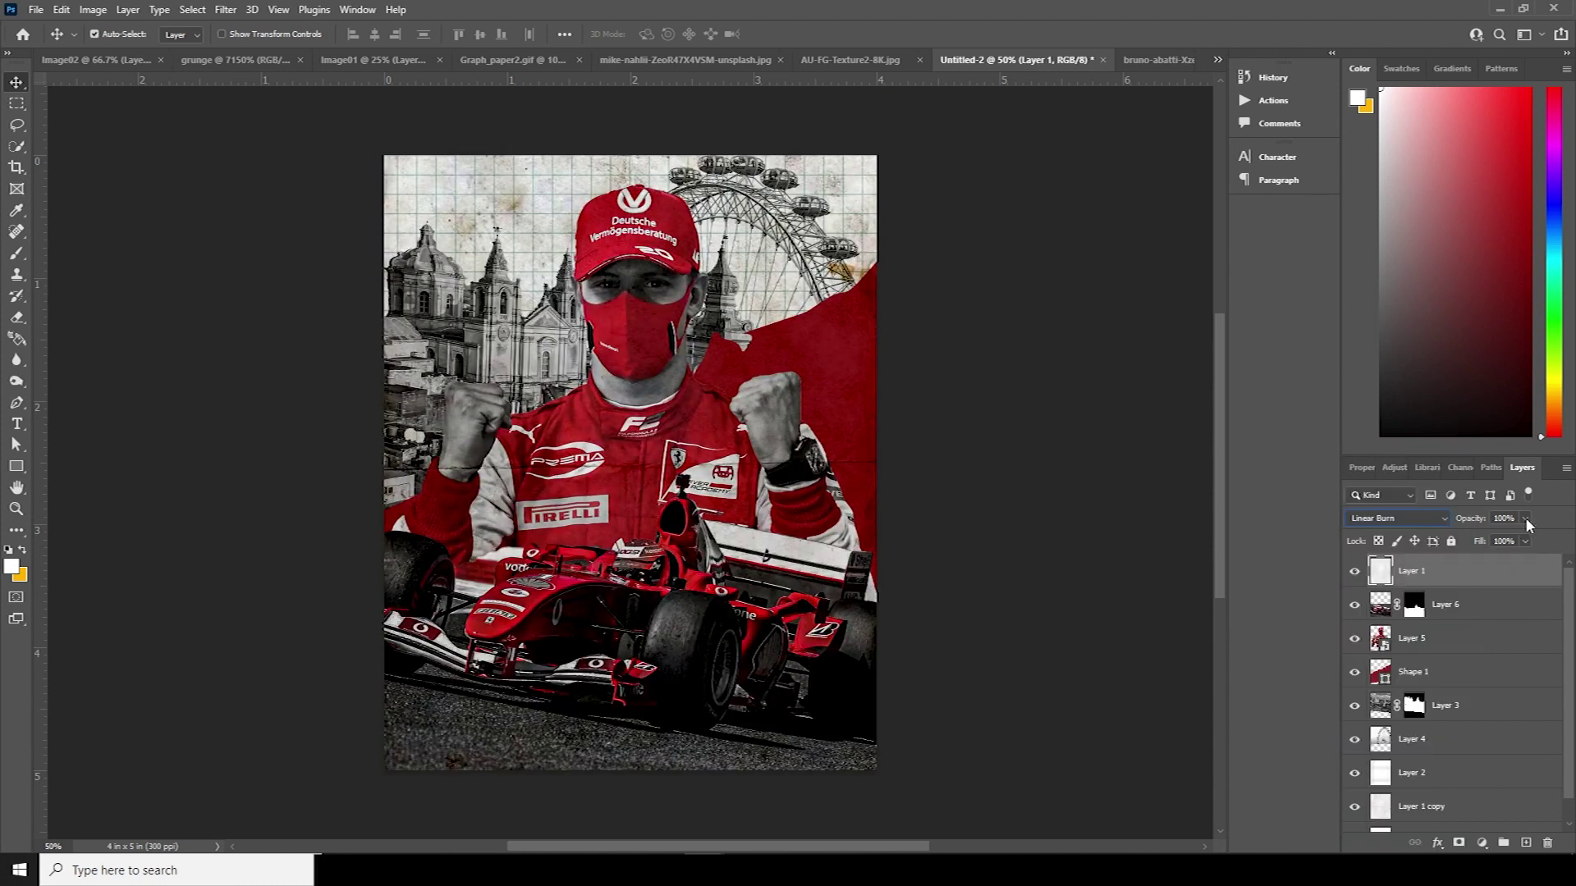
{"action": "left_click_drag", "start_coordinate": [1525, 518], "coordinate": [1466, 540]}
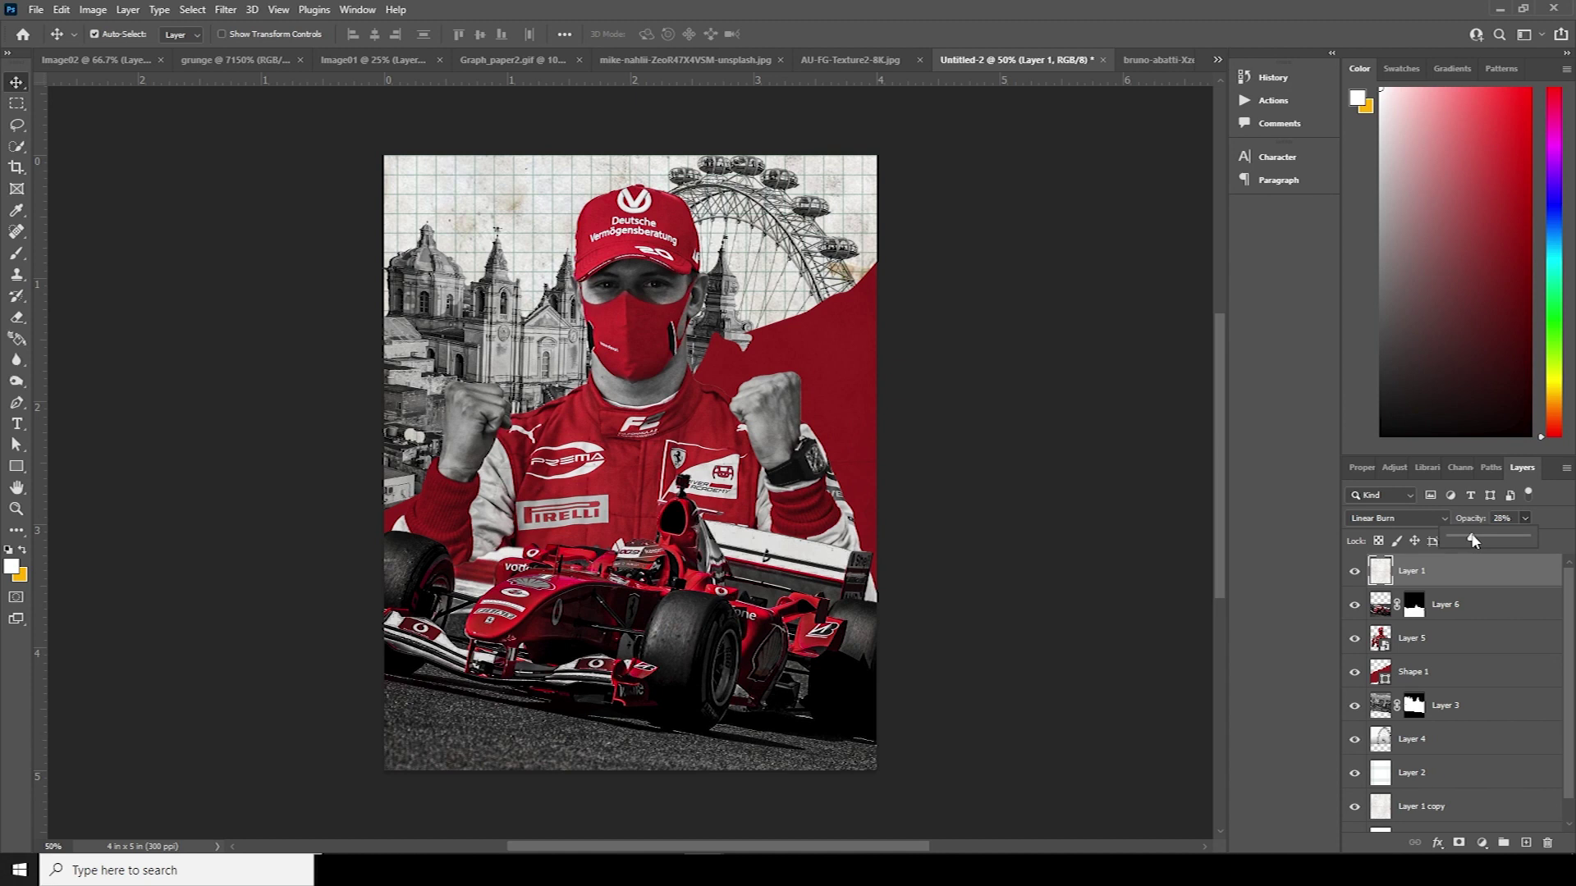
{"action": "left_click", "coordinate": [851, 60]}
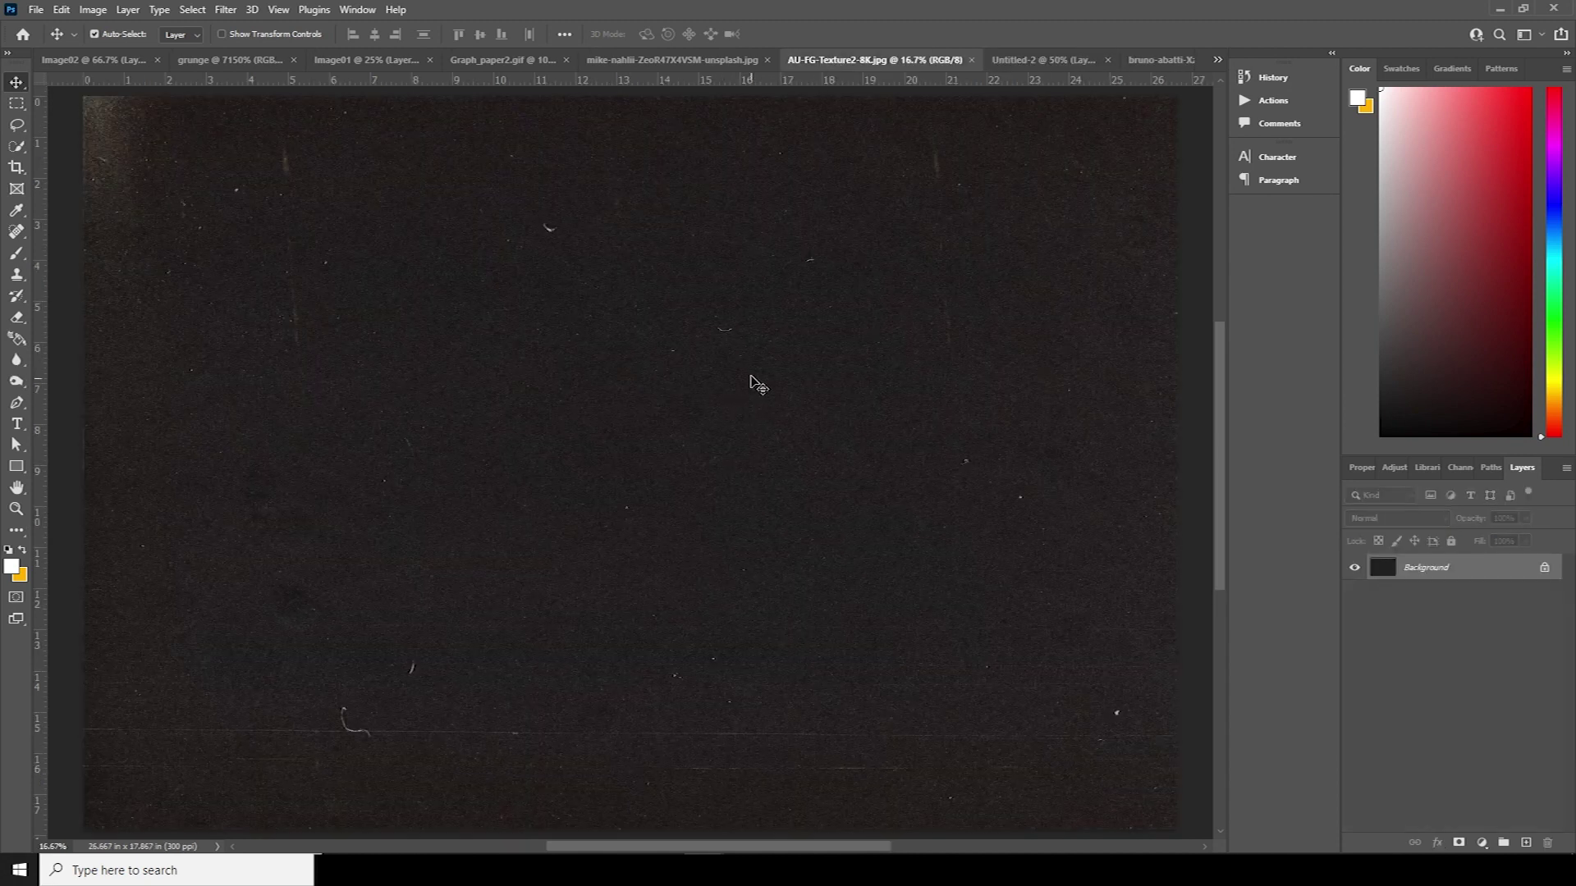
Bring the dust texture into the poster as Layer 7 with Screen blend mode.
{"action": "mouse_move", "coordinate": [749, 380]}
{"action": "left_mouse_down"}
{"action": "mouse_move", "coordinate": [1023, 194]}
{"action": "mouse_move", "coordinate": [1050, 72]}
{"action": "mouse_move", "coordinate": [719, 374]}
{"action": "left_mouse_up"}
{"action": "left_click", "coordinate": [1397, 519]}
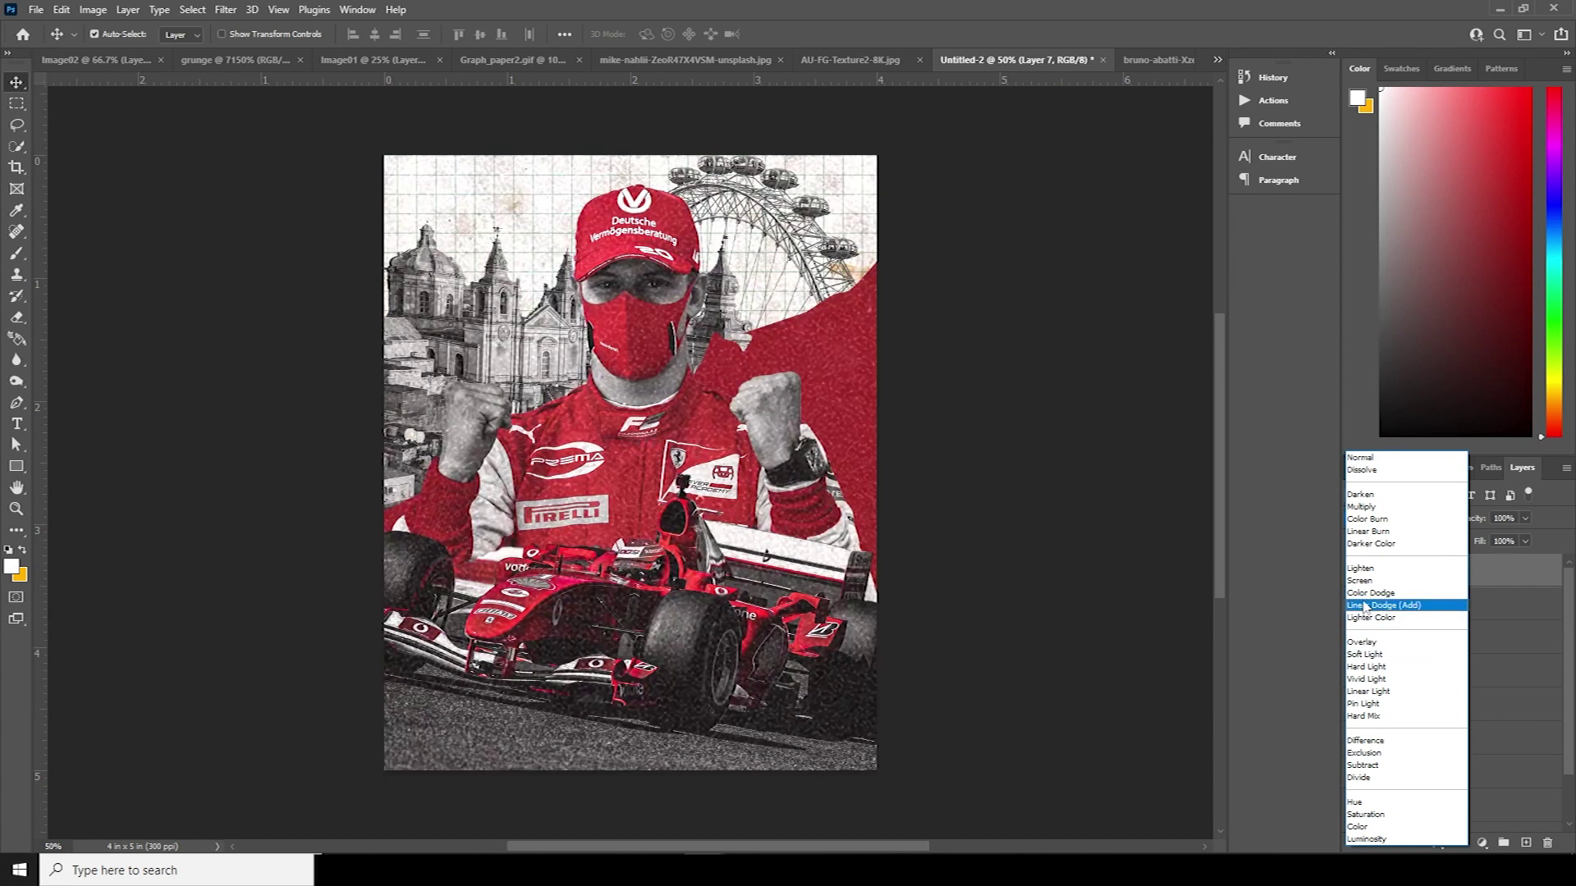
{"action": "left_click", "coordinate": [1362, 580]}
Scale Layer 7 to 26.45%, rotate it -90°, and move it to cover the canvas.
{"action": "key", "text": "ctrl+t"}
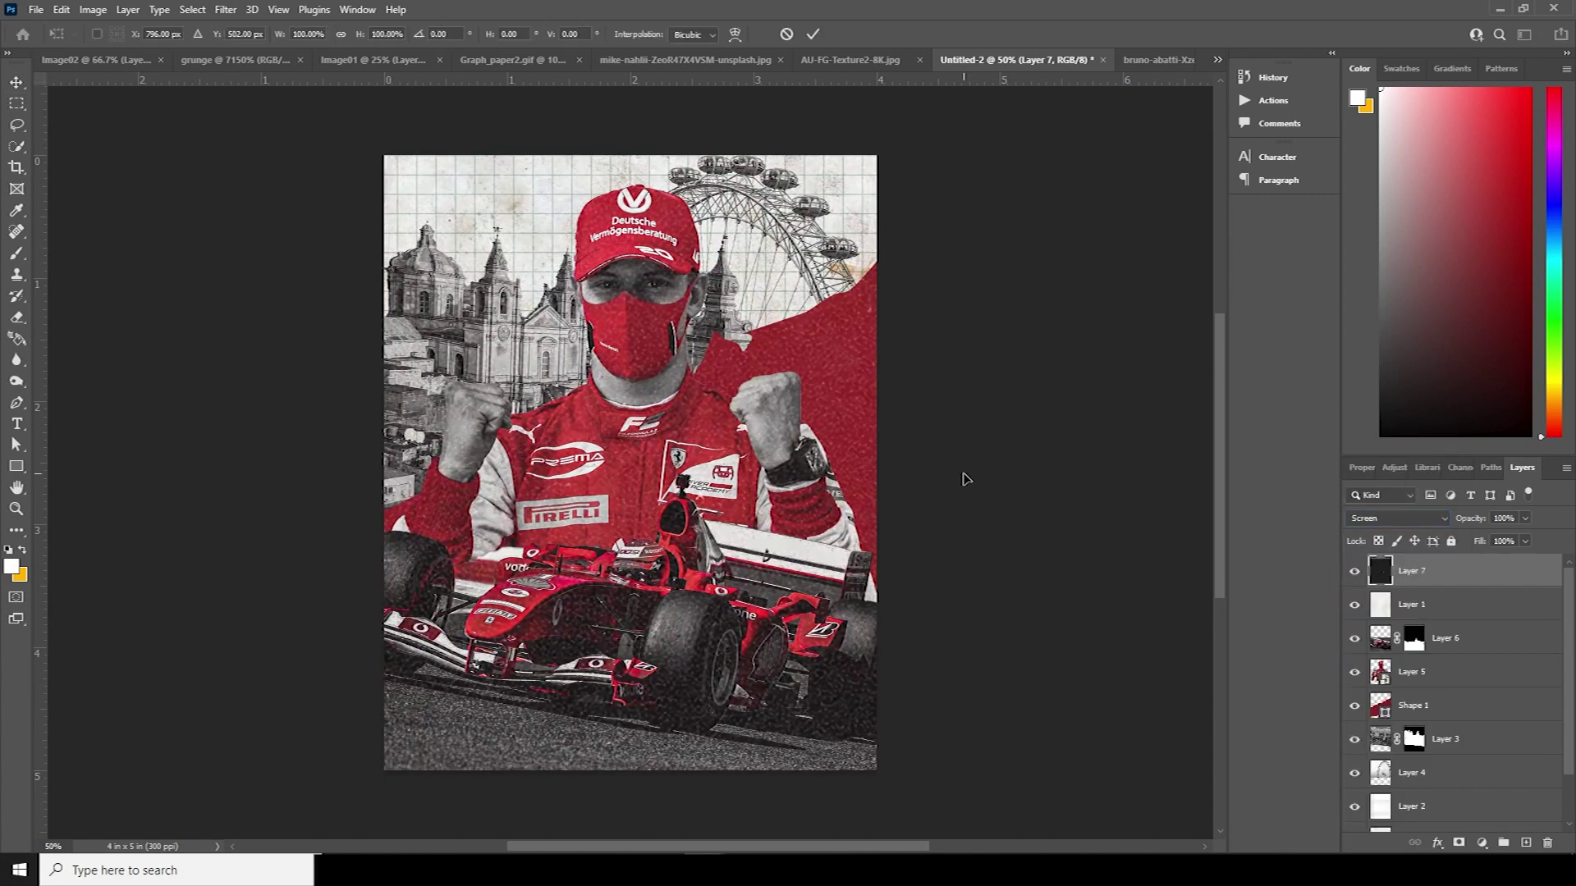
{"action": "key", "text": "ctrl+minus"}
{"action": "key", "text": "ctrl+minus"}
{"action": "key", "text": "ctrl+minus"}
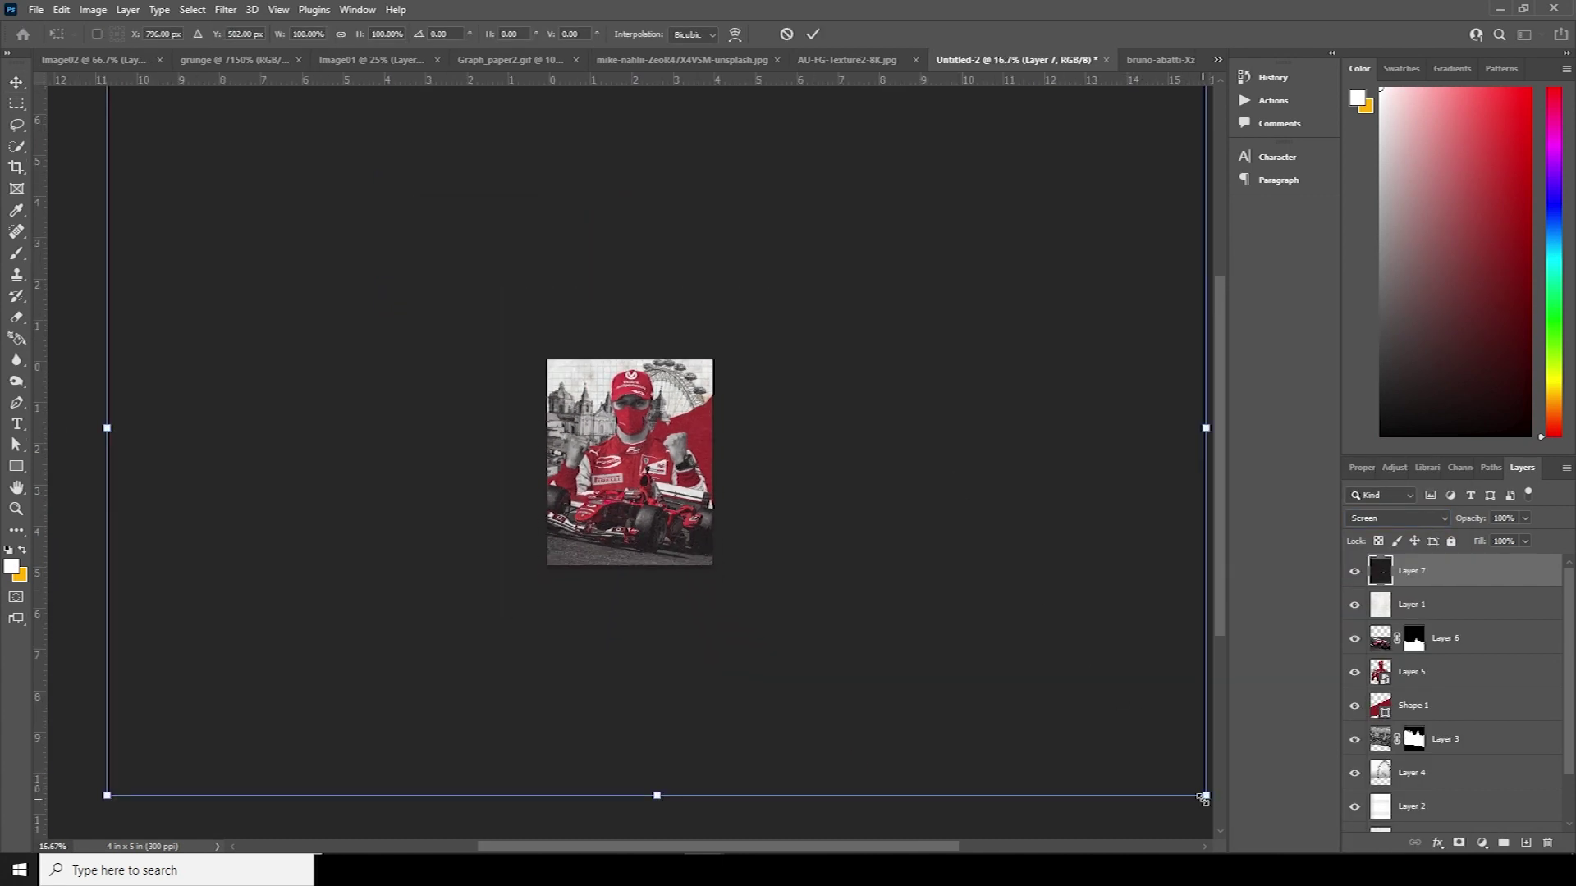
{"action": "left_click_drag", "start_coordinate": [1203, 797], "coordinate": [801, 525]}
{"action": "left_click_drag", "start_coordinate": [879, 369], "coordinate": [612, 279]}
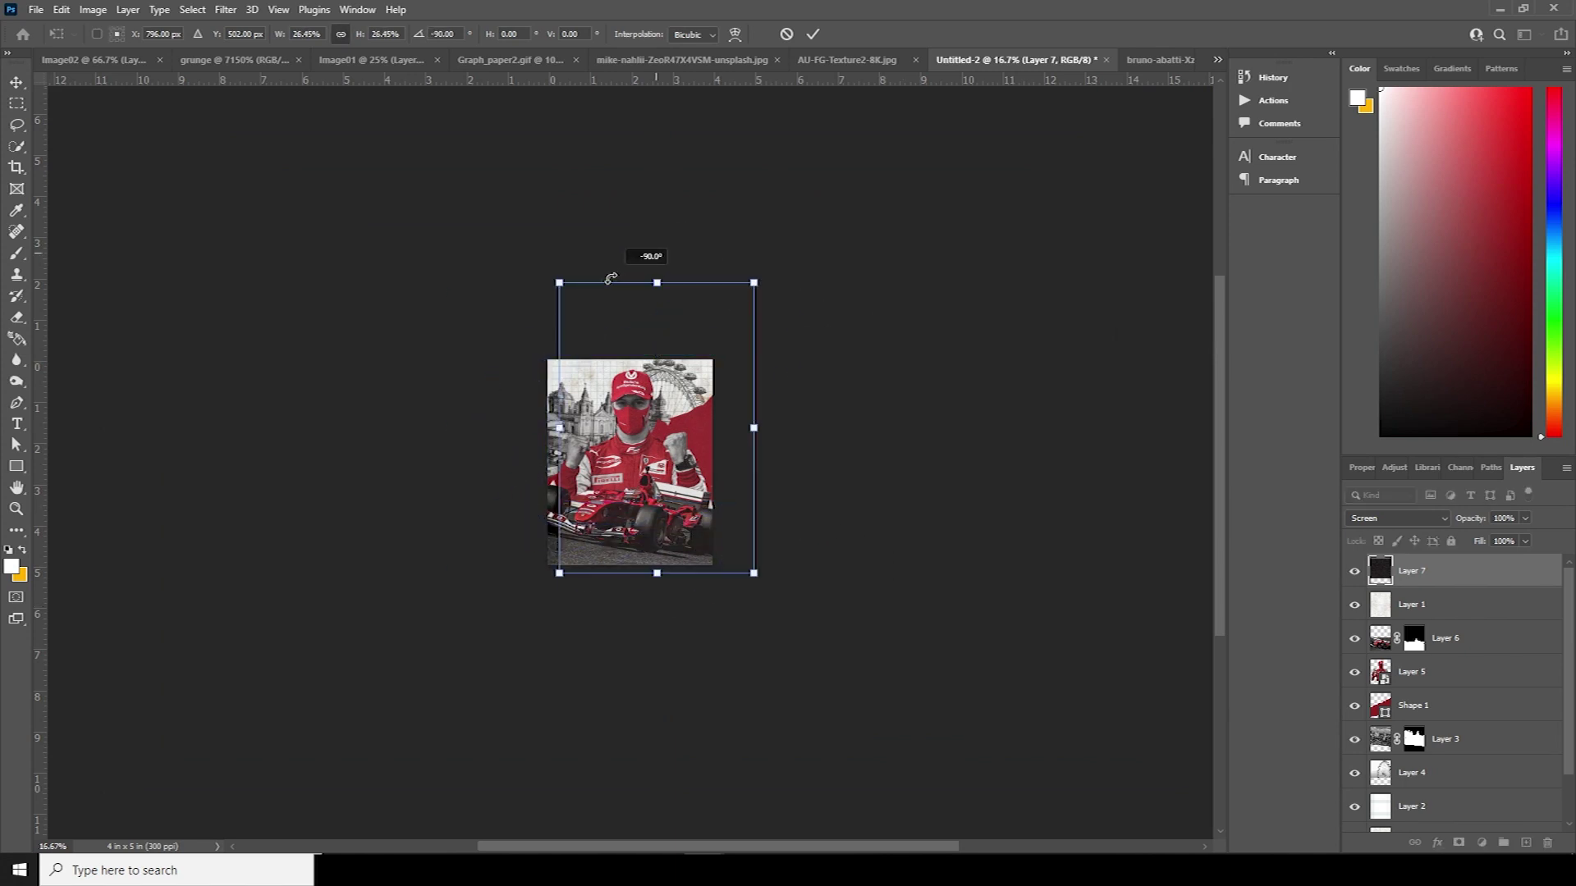
{"action": "left_click_drag", "start_coordinate": [669, 457], "coordinate": [630, 533]}
{"action": "key", "text": "Return"}
{"action": "key", "text": "ctrl+plus"}
{"action": "key", "text": "ctrl+plus"}
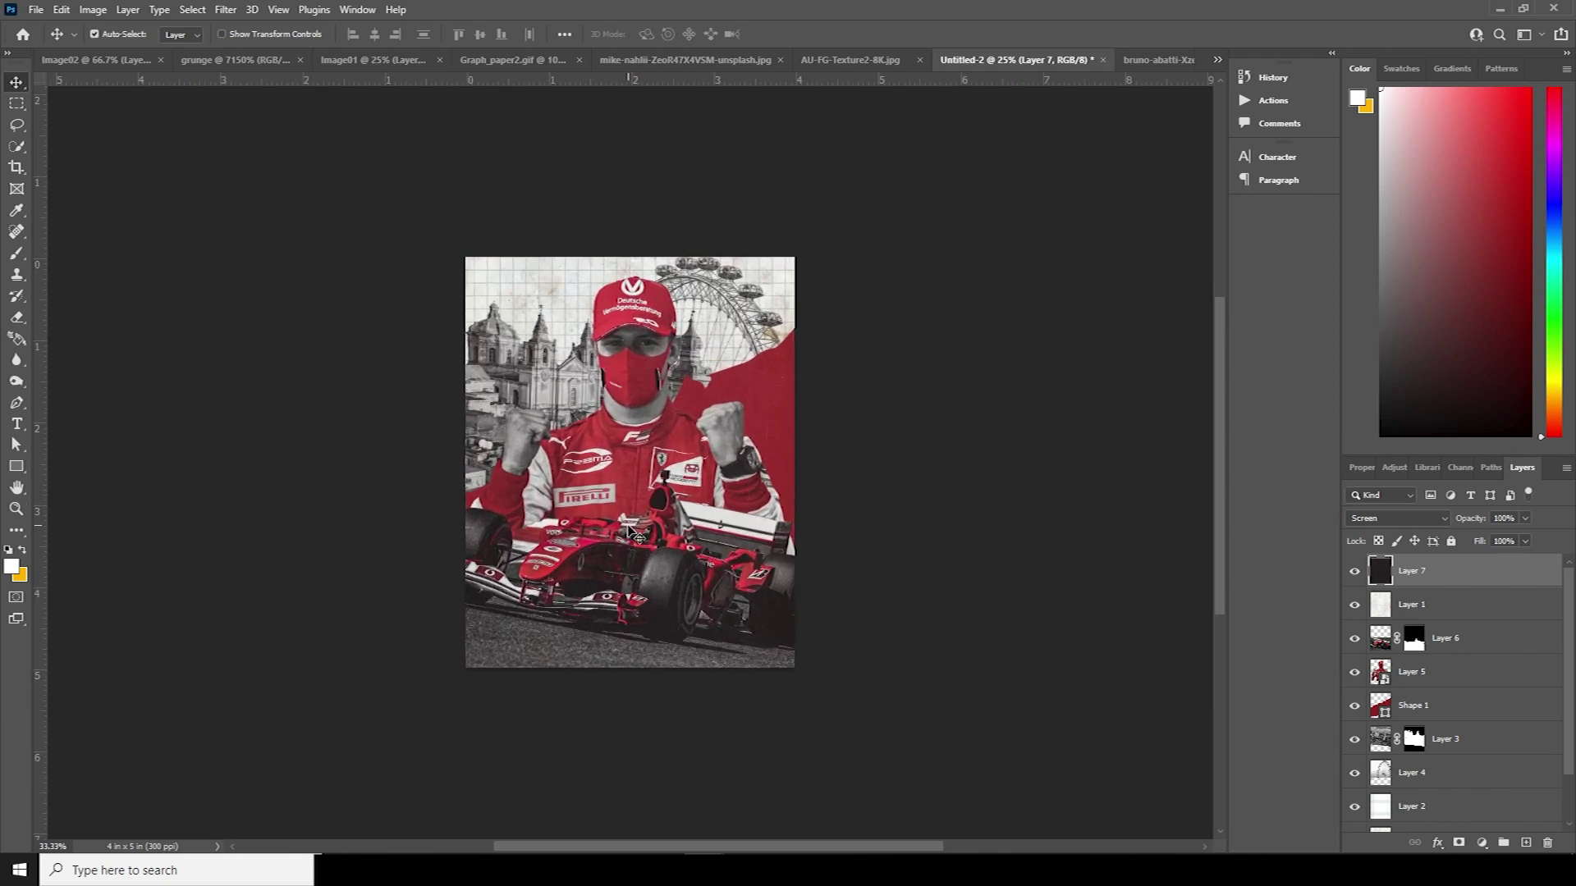
{"action": "key", "text": "ctrl+plus"}
Duplicate the Layer 2 grid above Layer 6, scale it to about 69% and shift it right.
{"action": "left_click", "coordinate": [1412, 606]}
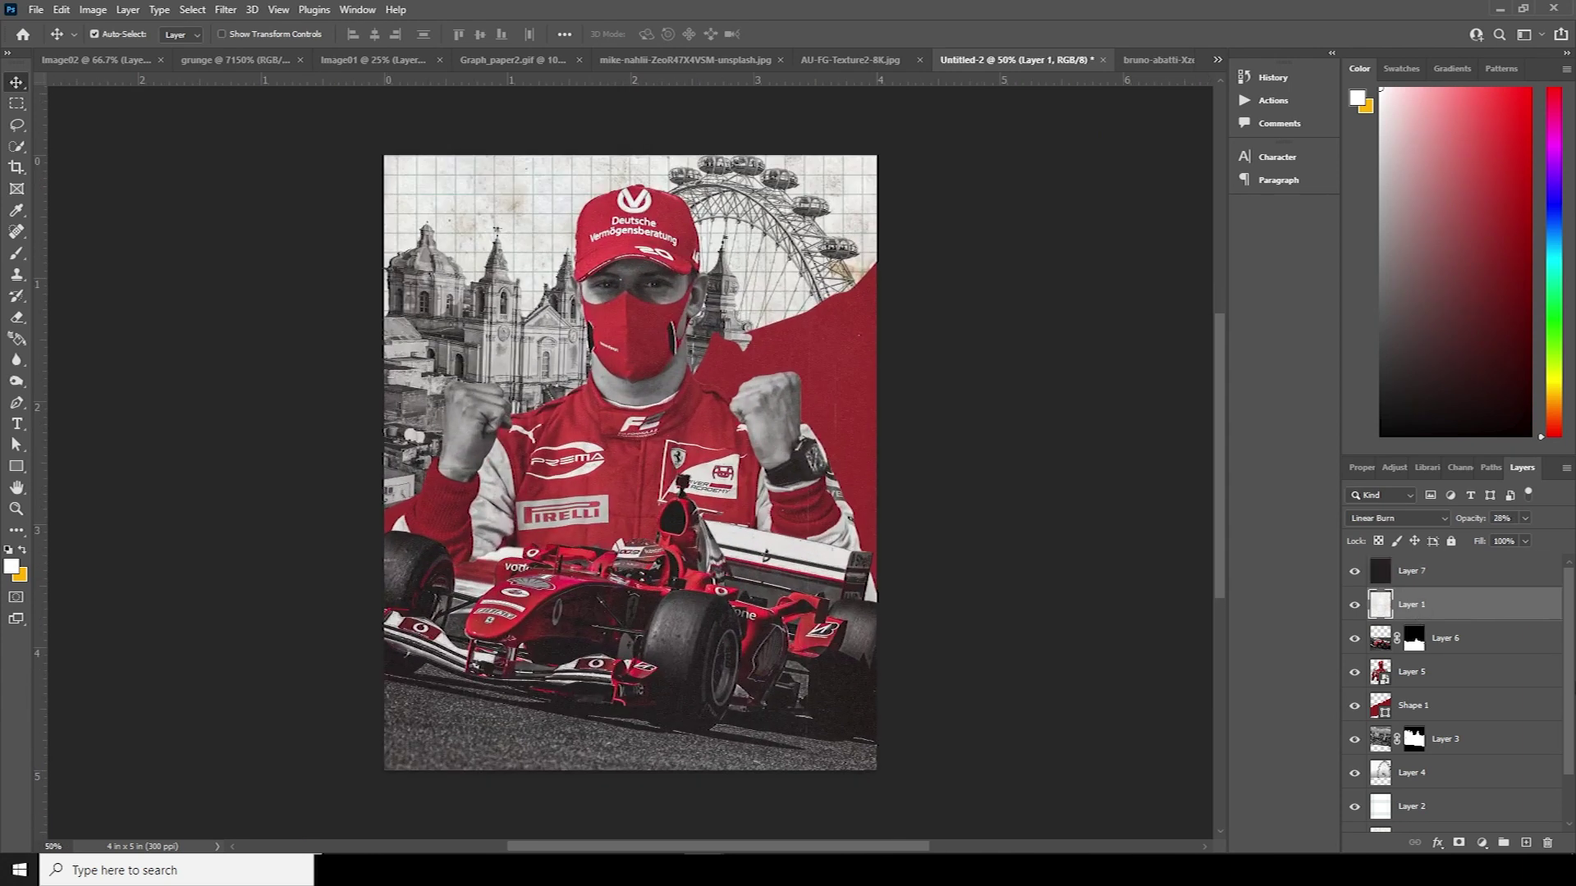
{"action": "scroll", "coordinate": [1438, 779], "scroll_direction": "down", "scroll_amount": 2}
{"action": "left_click", "coordinate": [1389, 758]}
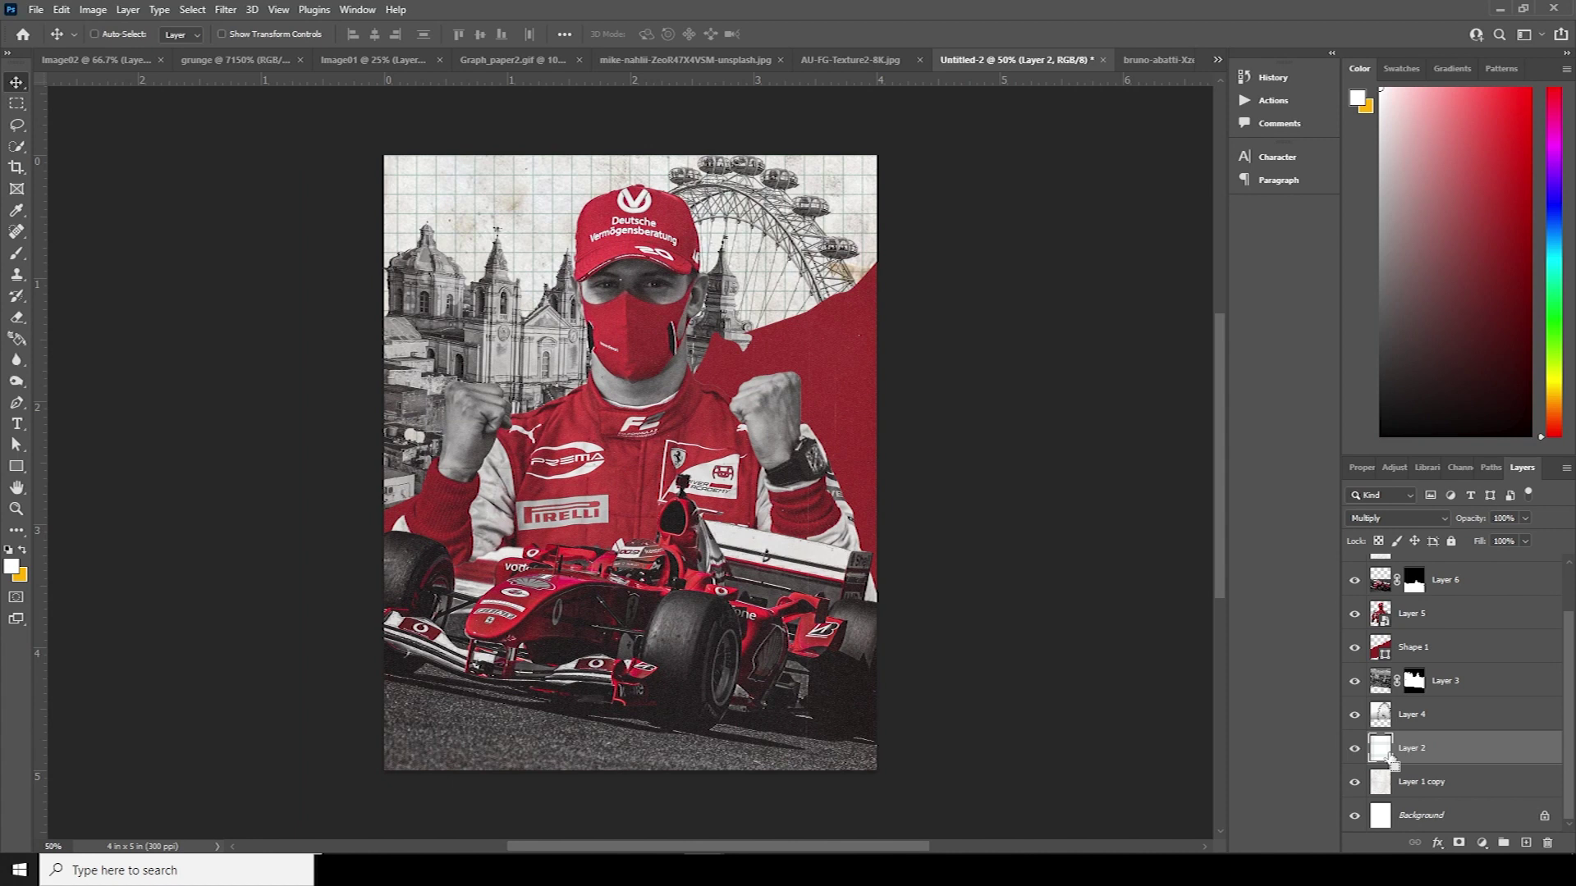
{"action": "key", "text": "ctrl+j"}
{"action": "left_click_drag", "start_coordinate": [1390, 758], "coordinate": [1414, 580]}
{"action": "key", "text": "ctrl+t"}
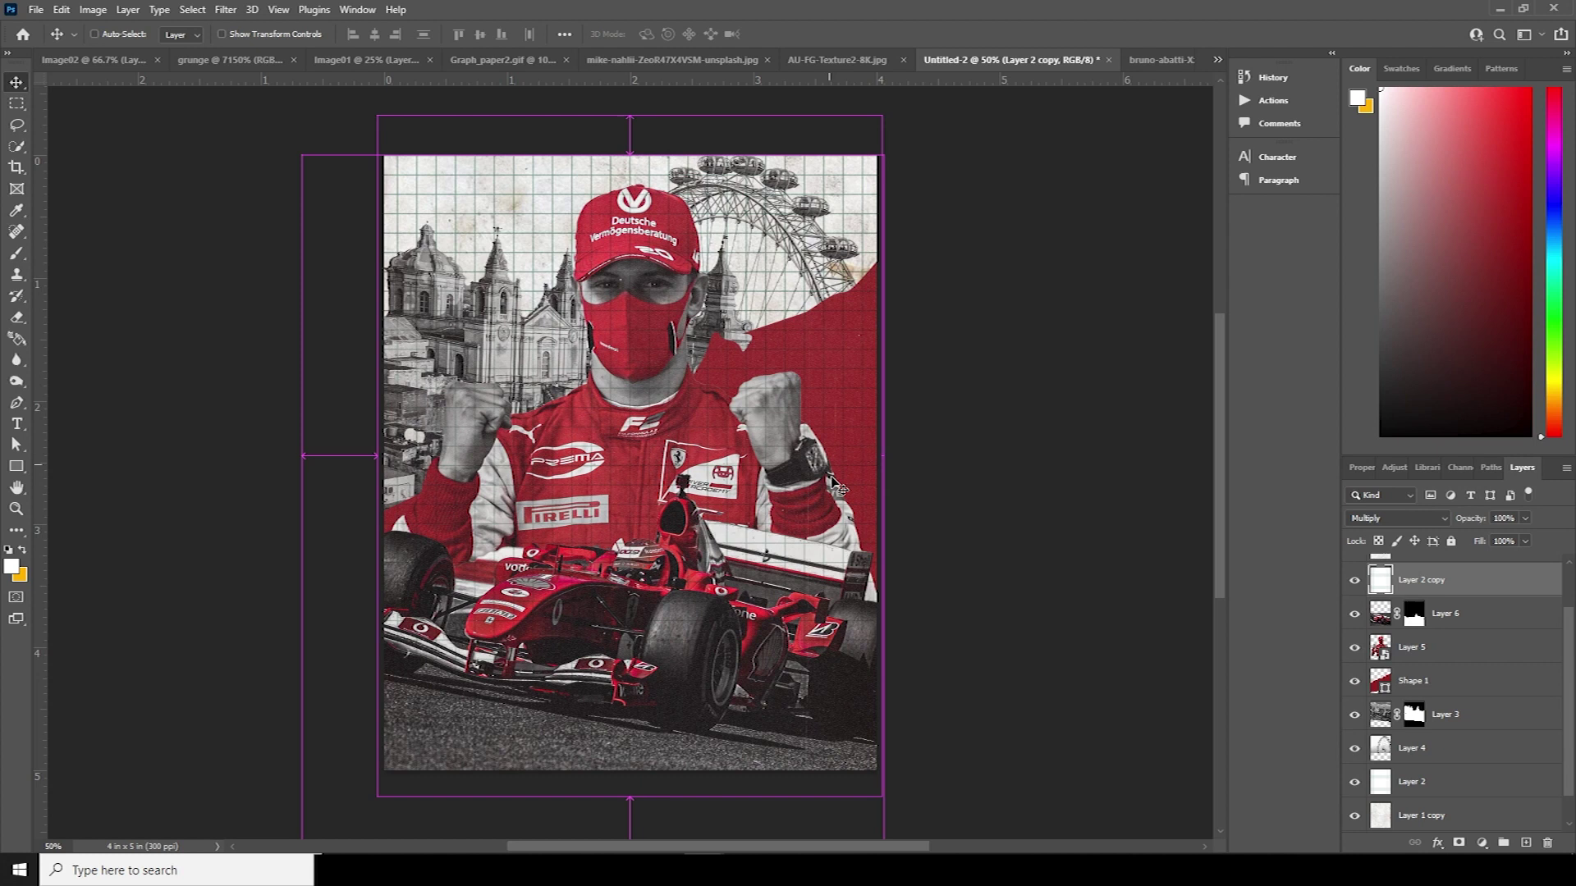
{"action": "left_click_drag", "start_coordinate": [886, 123], "coordinate": [803, 222]}
{"action": "left_click_drag", "start_coordinate": [707, 400], "coordinate": [1002, 430]}
{"action": "key", "text": "Return"}
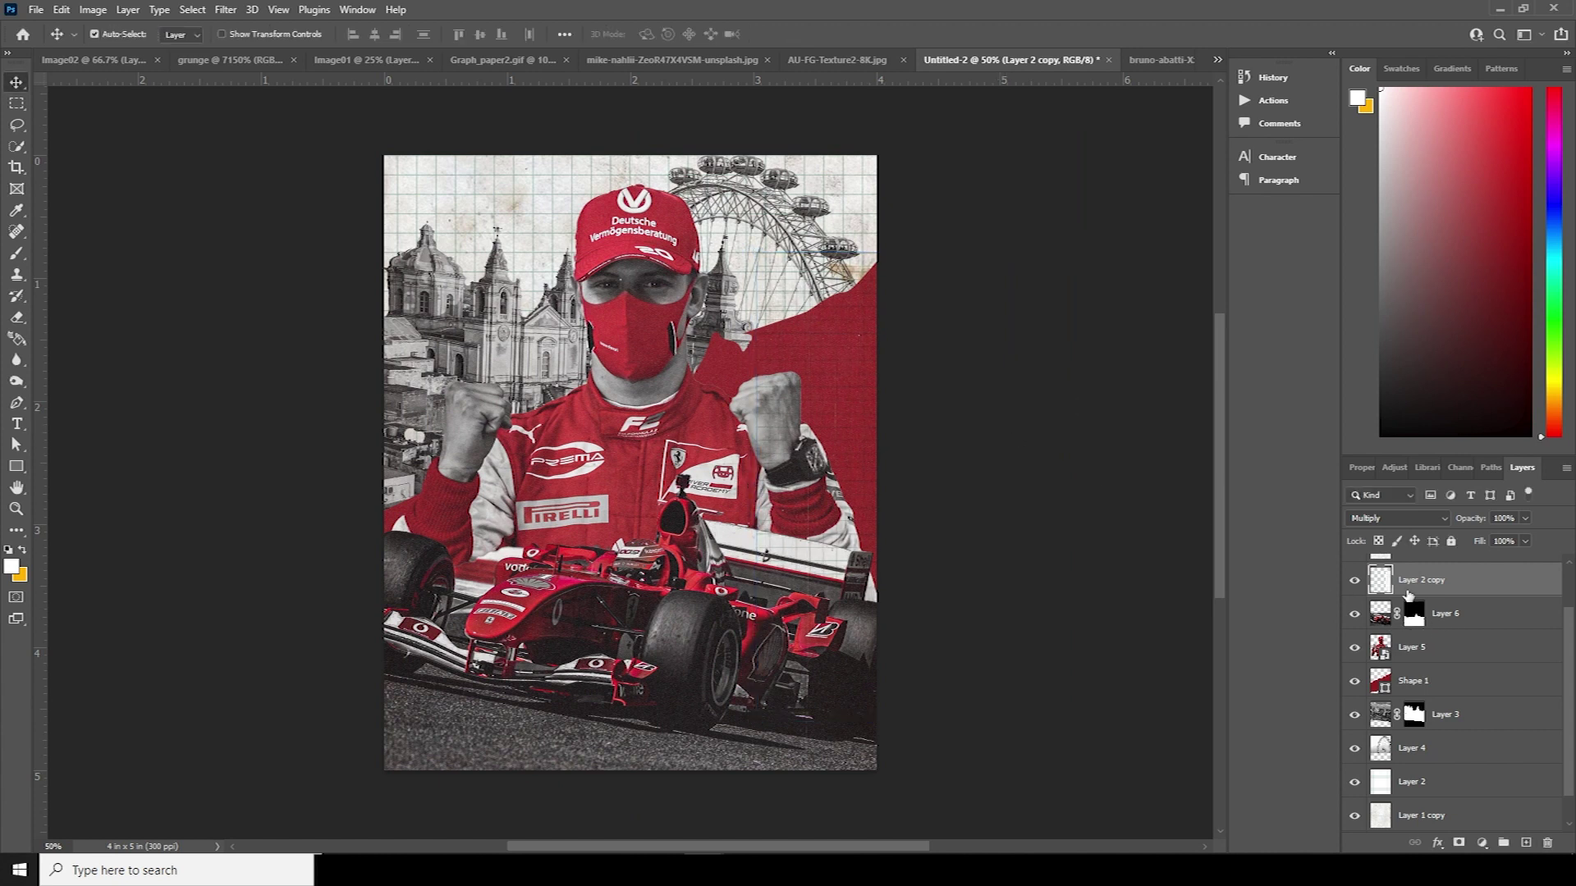
Duplicate the grid copy again and shift Layer 2 copy 2 toward the lower-left edge.
{"action": "key", "text": "ctrl+j"}
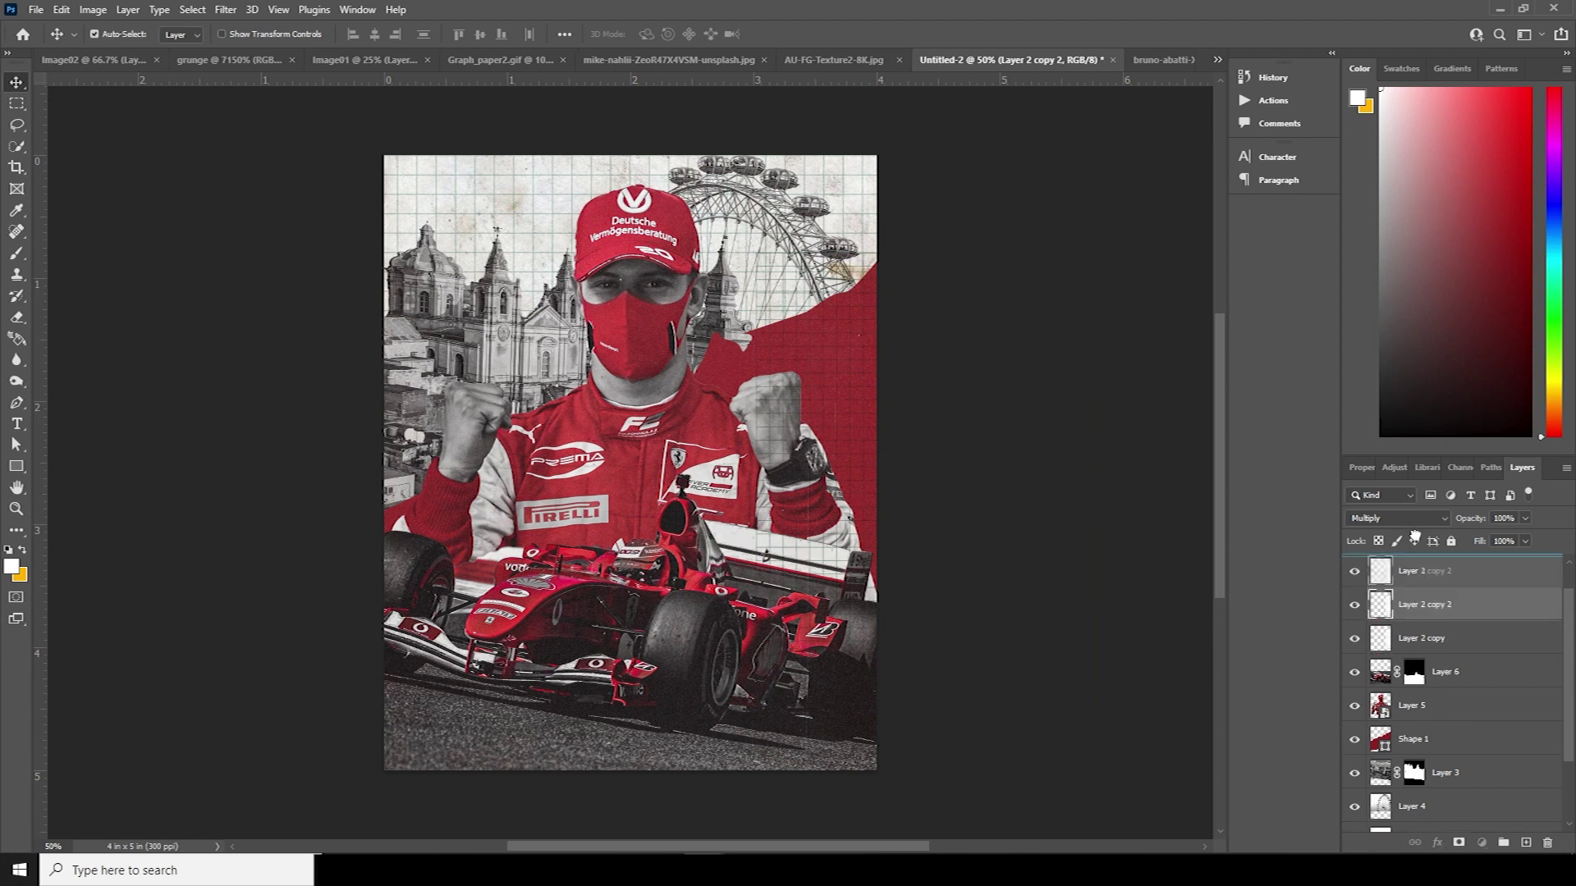
{"action": "left_click_drag", "start_coordinate": [1408, 595], "coordinate": [1422, 611]}
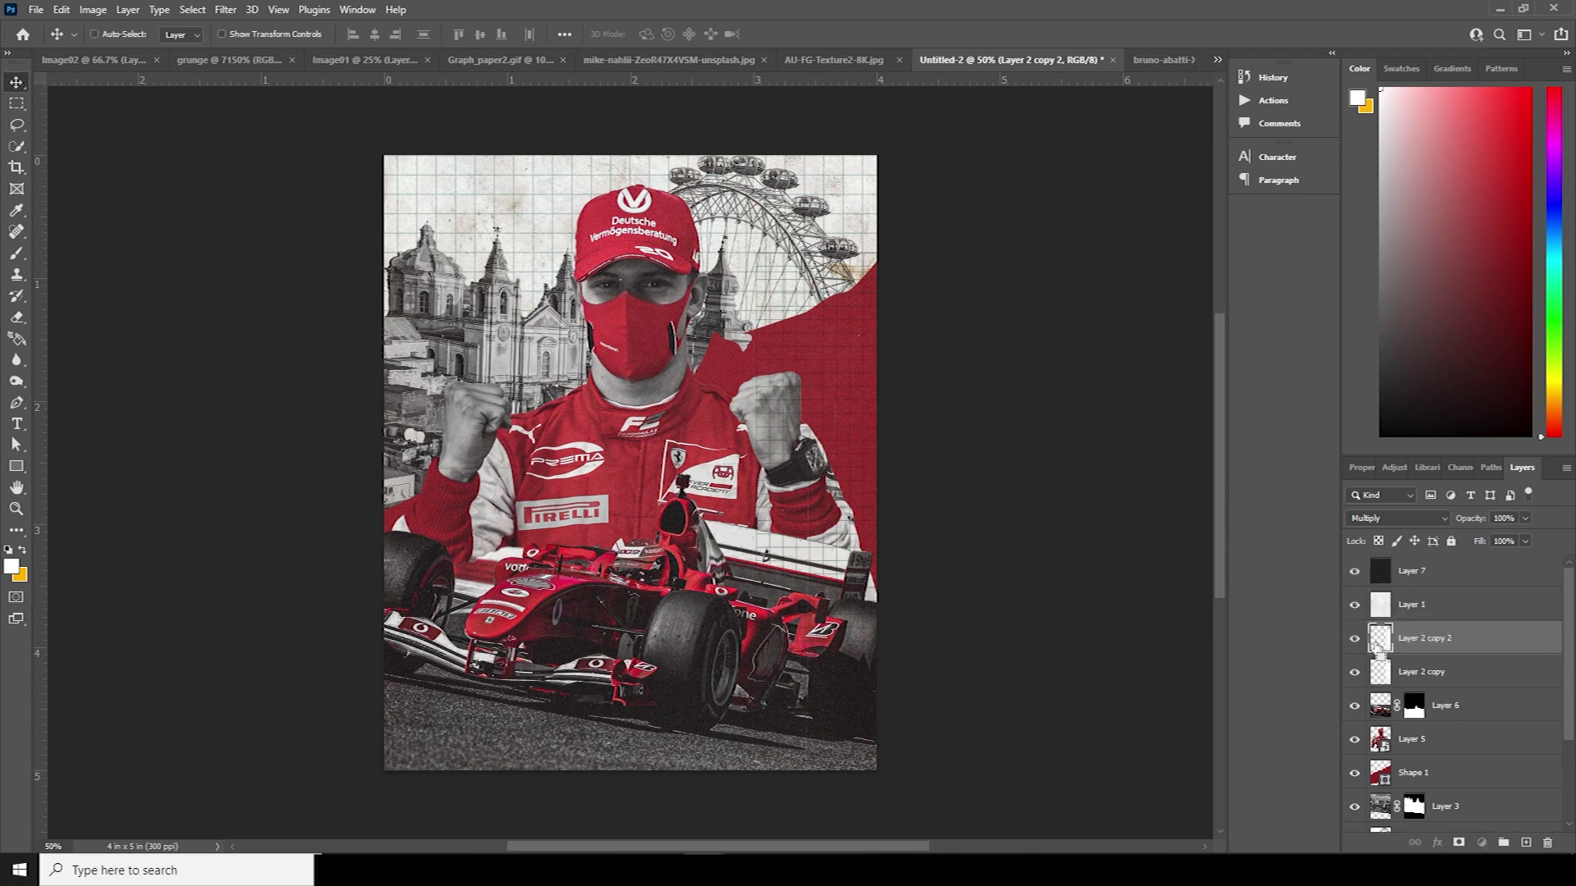
{"action": "key", "text": "ctrl+t"}
{"action": "left_click_drag", "start_coordinate": [860, 522], "coordinate": [285, 722]}
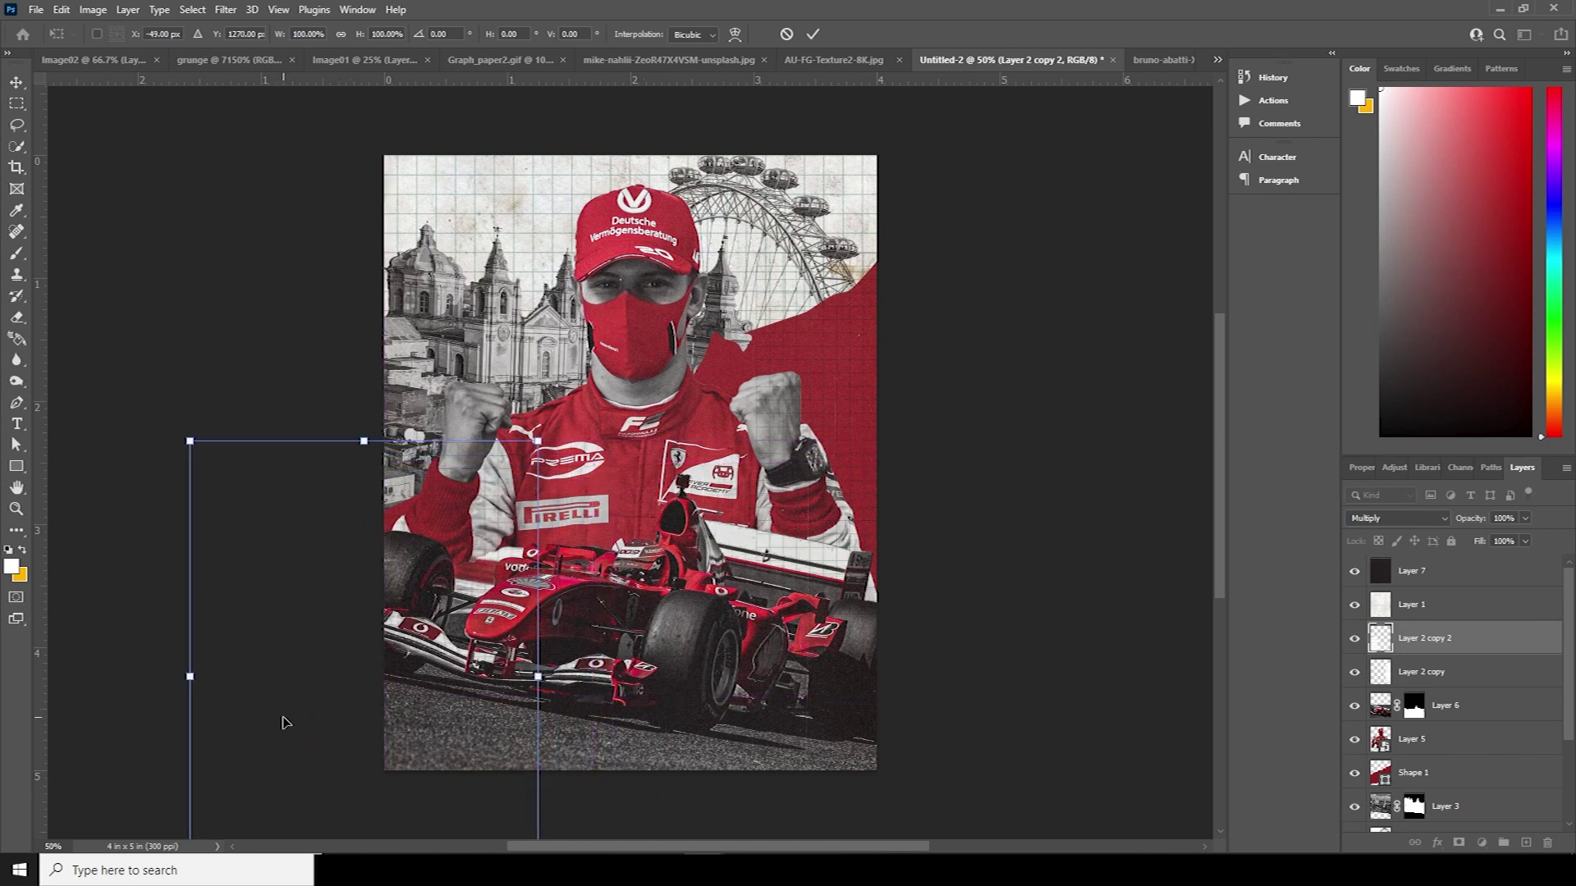
{"action": "key", "text": "Return"}
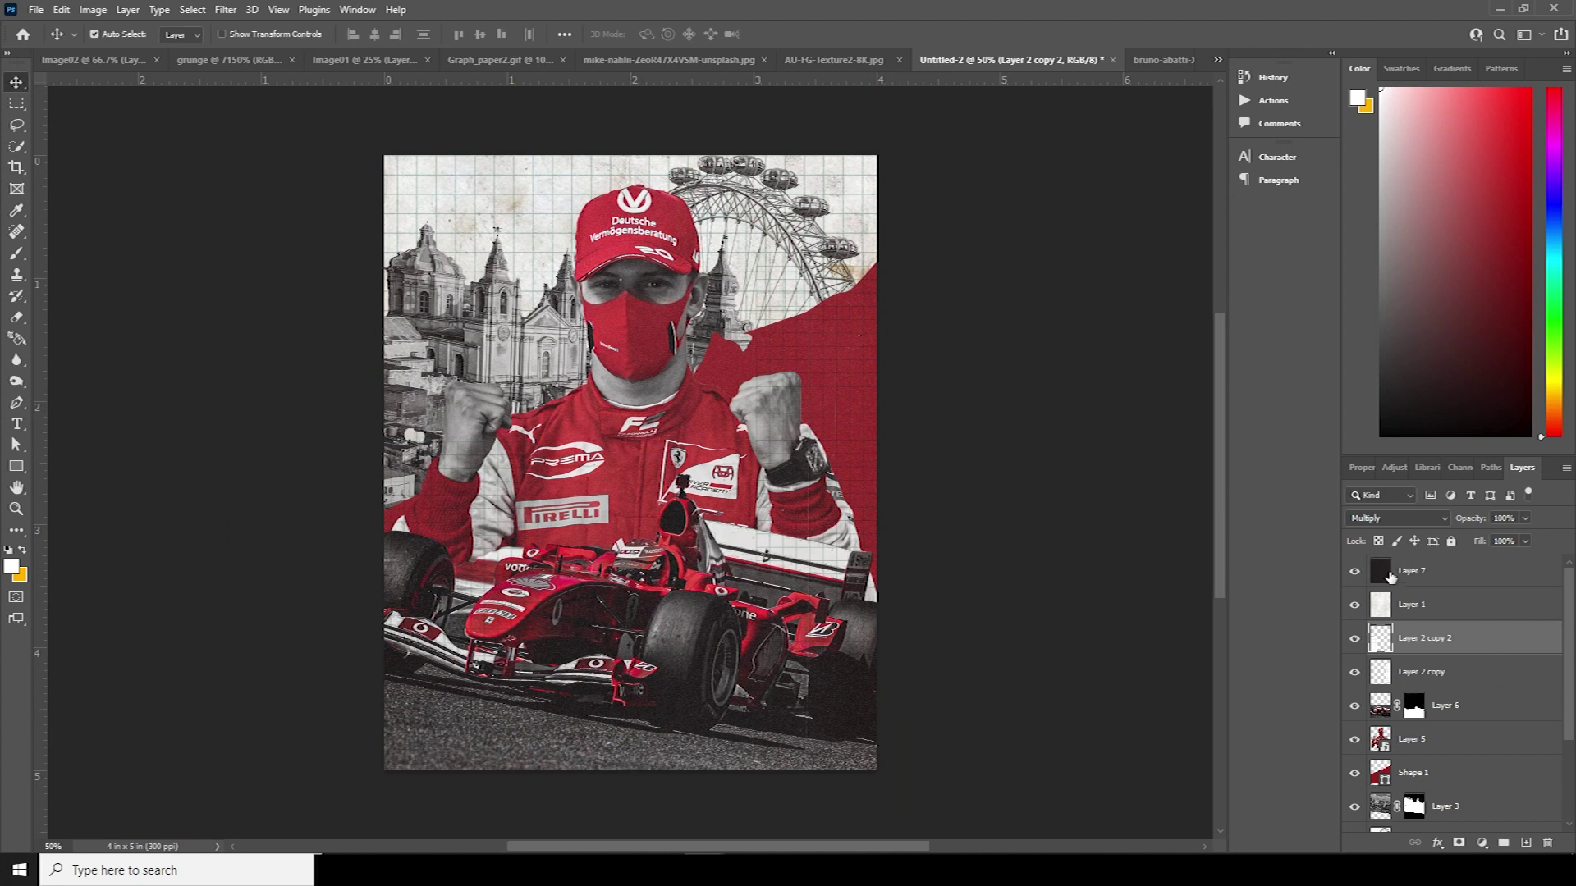
{"action": "left_click", "coordinate": [1388, 574]}
{"action": "key", "text": "ctrl+minus"}
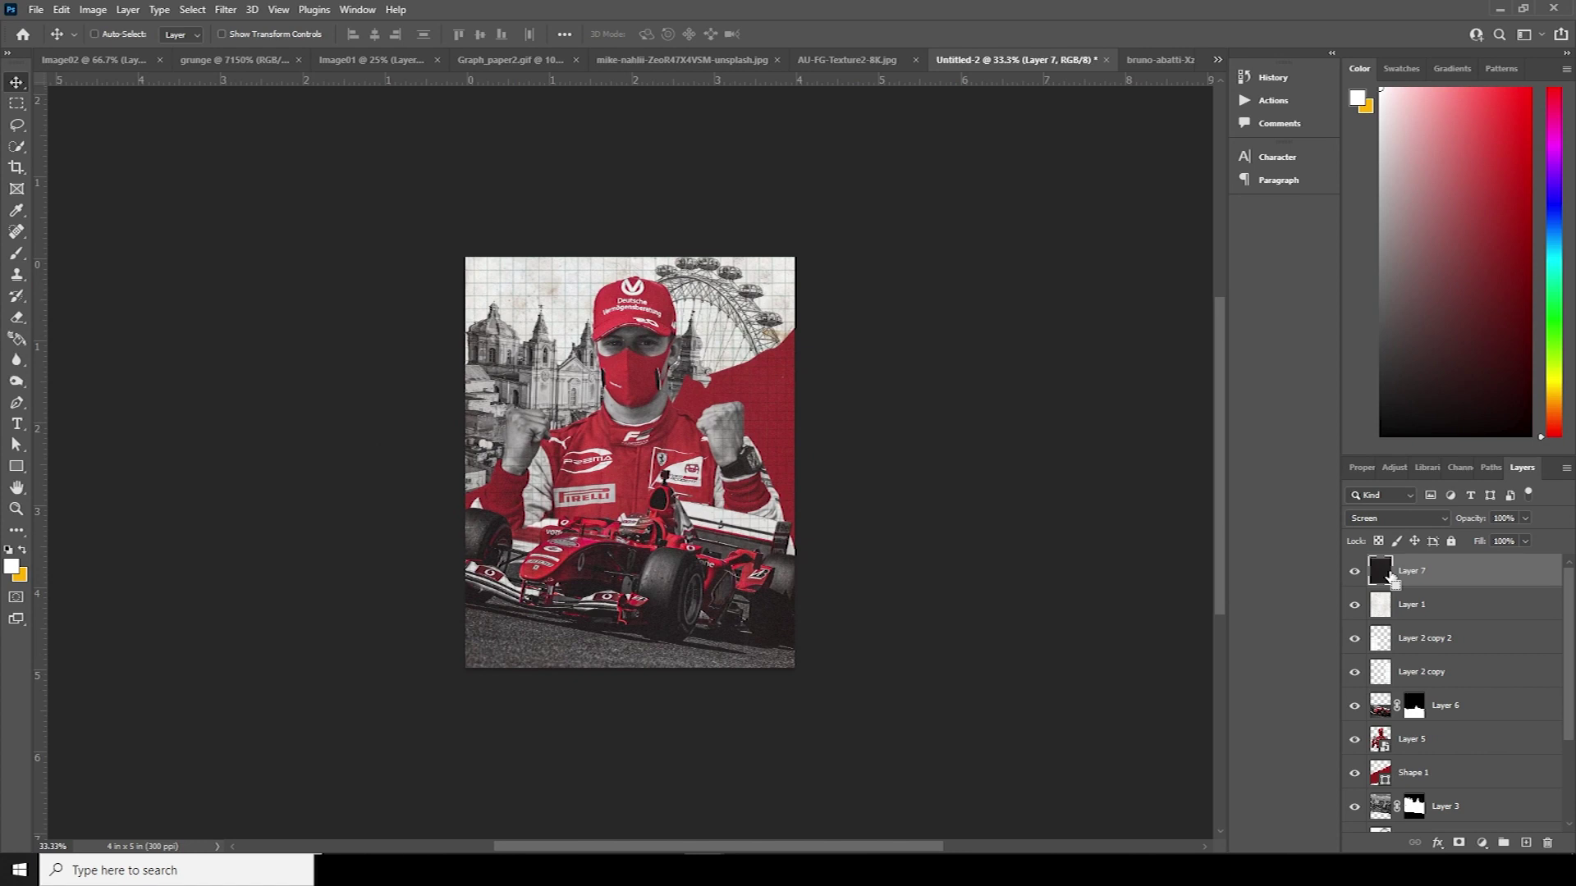
{"action": "key", "text": "ctrl+plus"}
Add a Color Lookup 1 adjustment layer and load windymoodlut 2020.cube as its 3D LUT.
{"action": "key", "text": "ctrl+minus"}
{"action": "left_click", "coordinate": [1482, 845]}
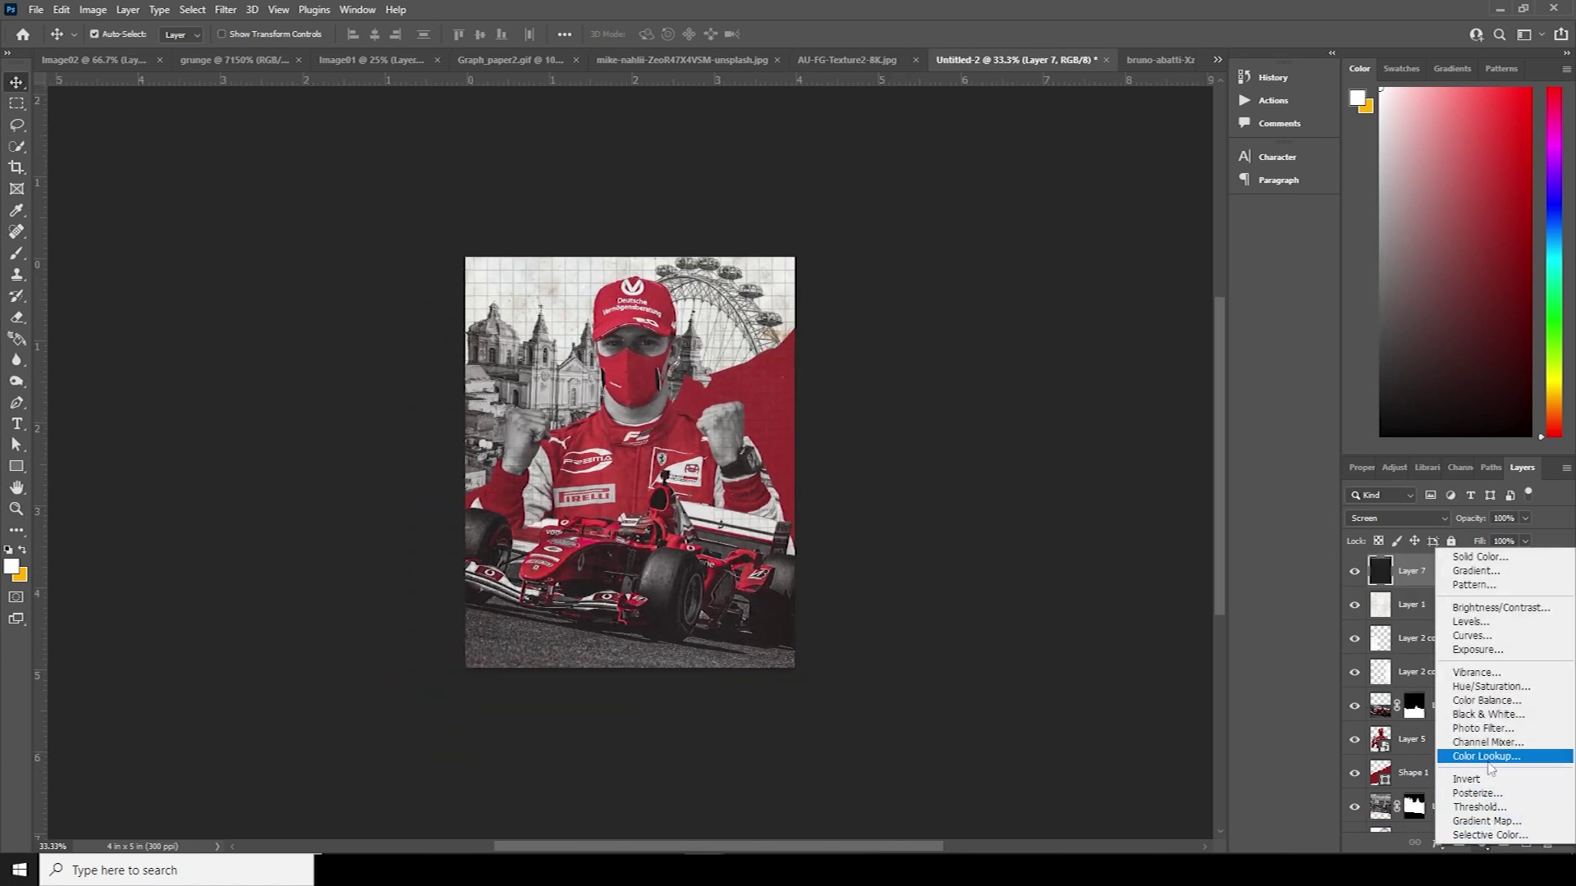
{"action": "left_click", "coordinate": [1473, 746]}
{"action": "left_click", "coordinate": [1451, 525]}
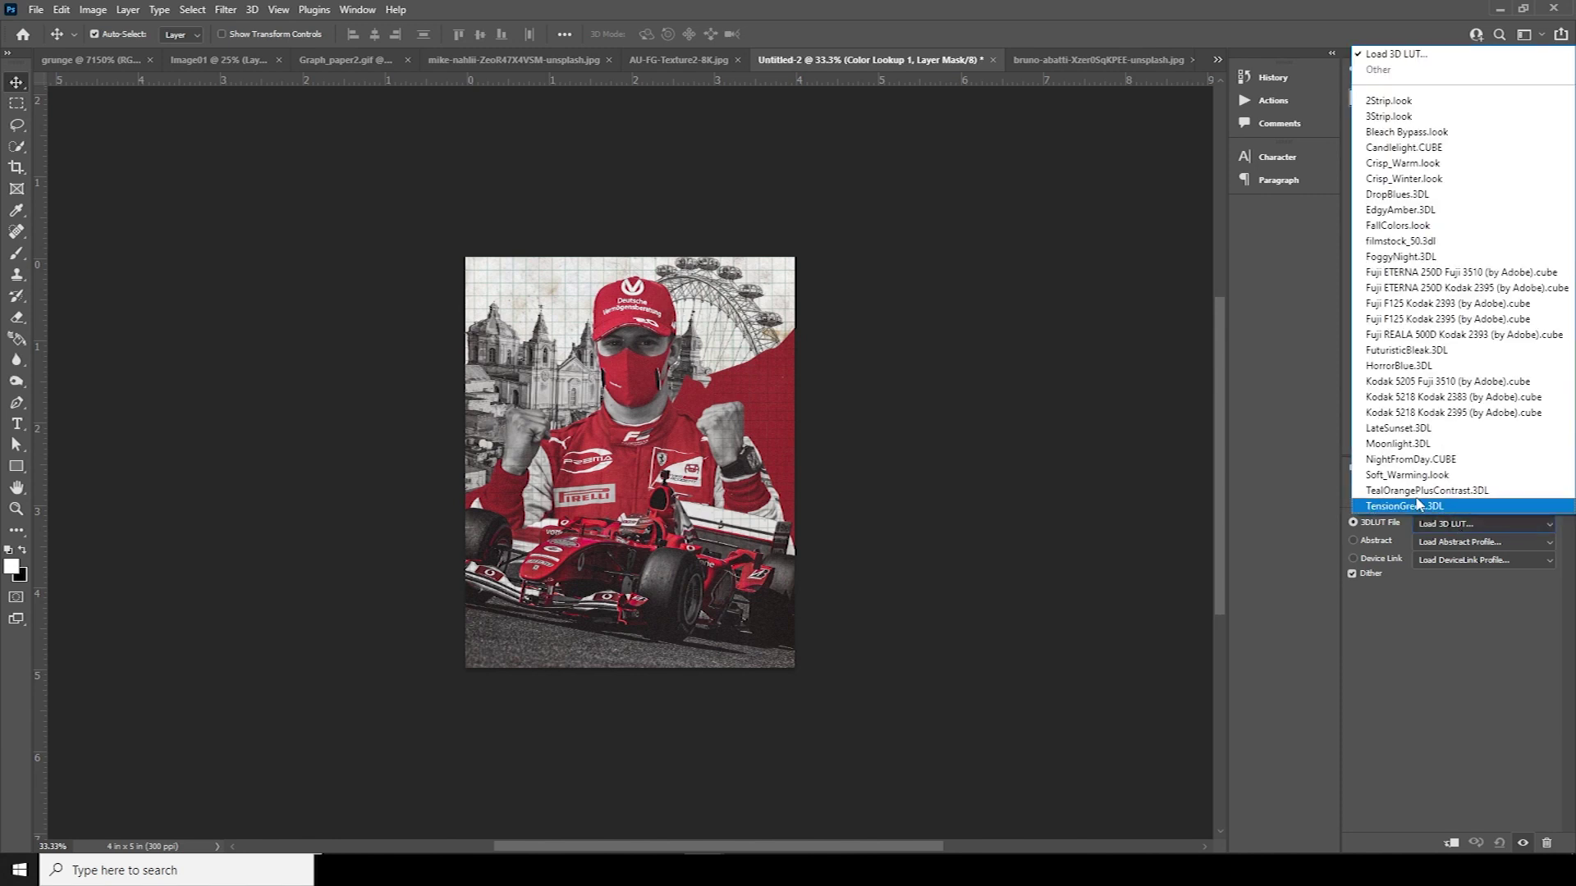
{"action": "left_click", "coordinate": [1414, 56]}
{"action": "left_click", "coordinate": [240, 121]}
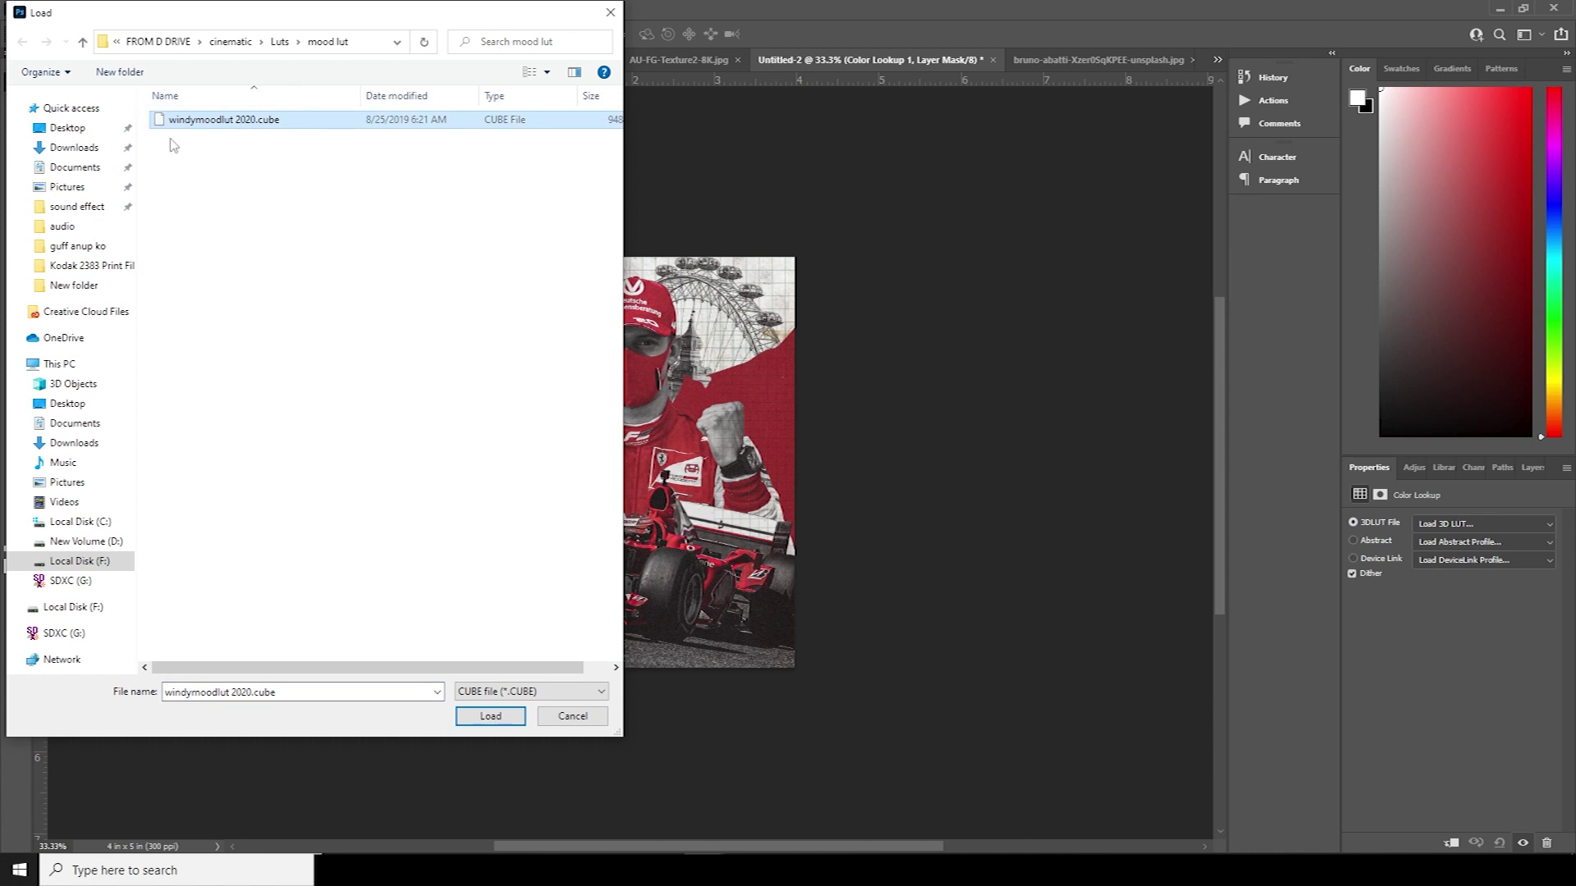
{"action": "left_click", "coordinate": [493, 721]}
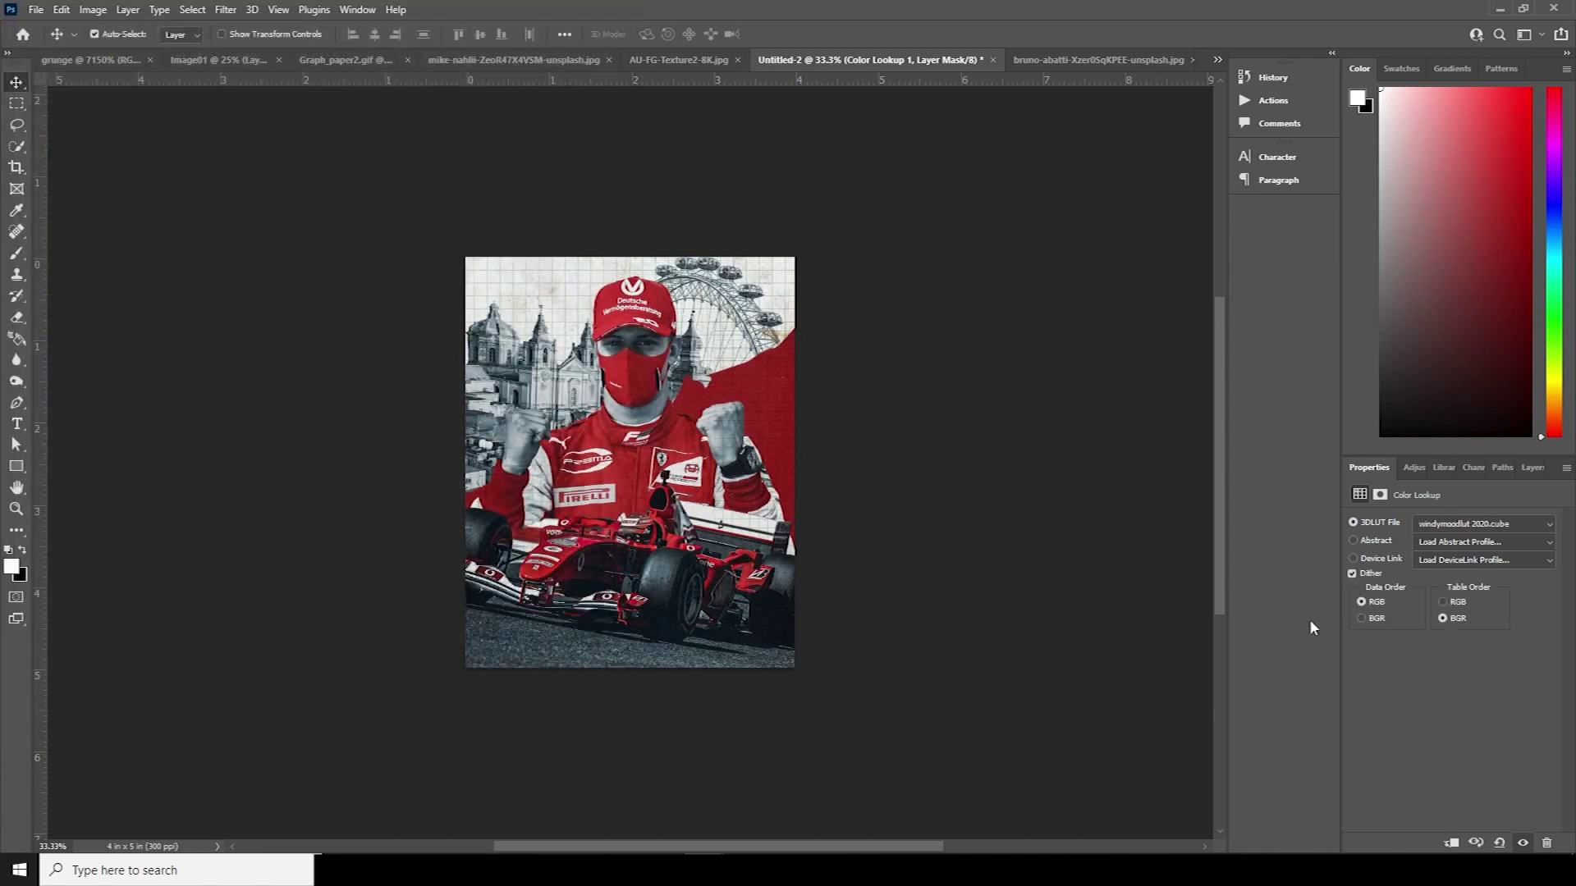
{"action": "left_click", "coordinate": [1473, 467]}
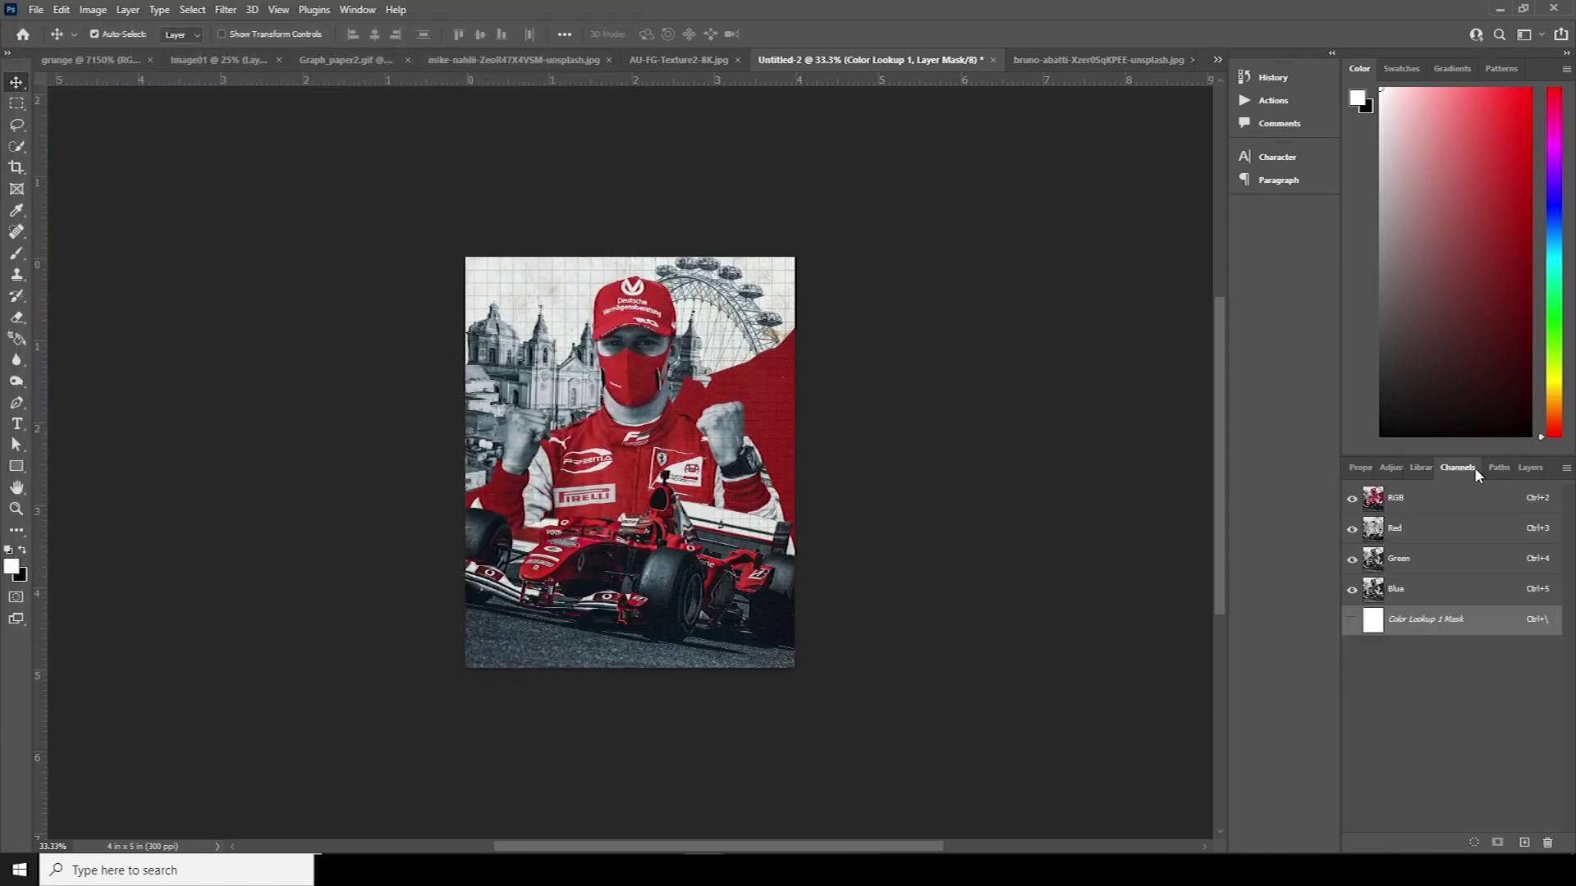
{"action": "left_click", "coordinate": [1532, 468]}
{"action": "left_click", "coordinate": [1380, 611]}
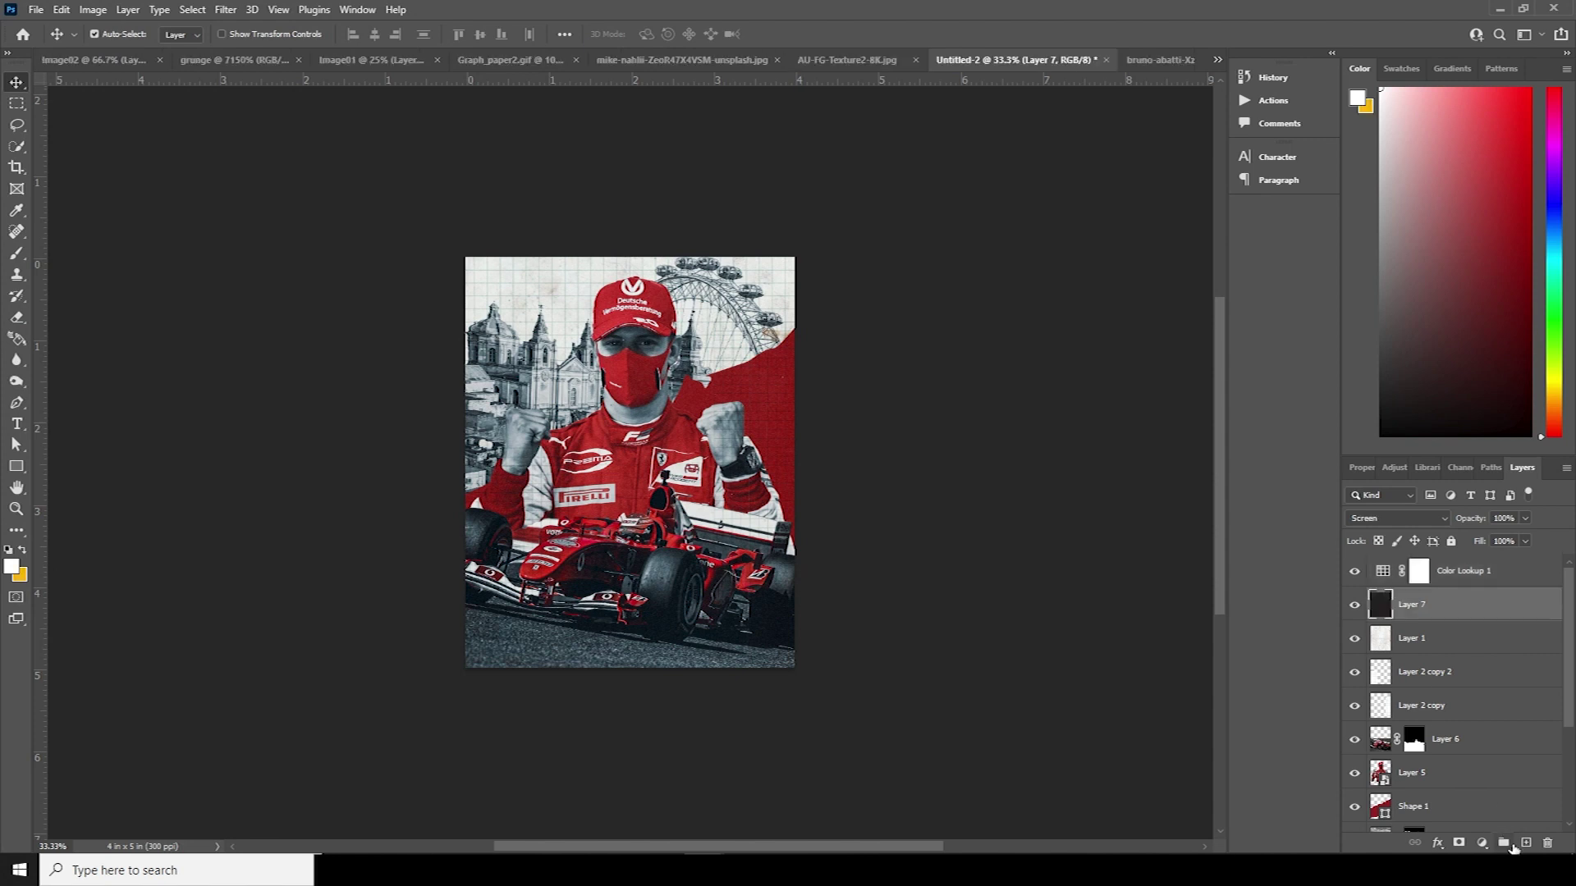
Add a Curves adjustment with highlight and shadow points, raising the black point to lift shadows.
{"action": "left_click", "coordinate": [1481, 842]}
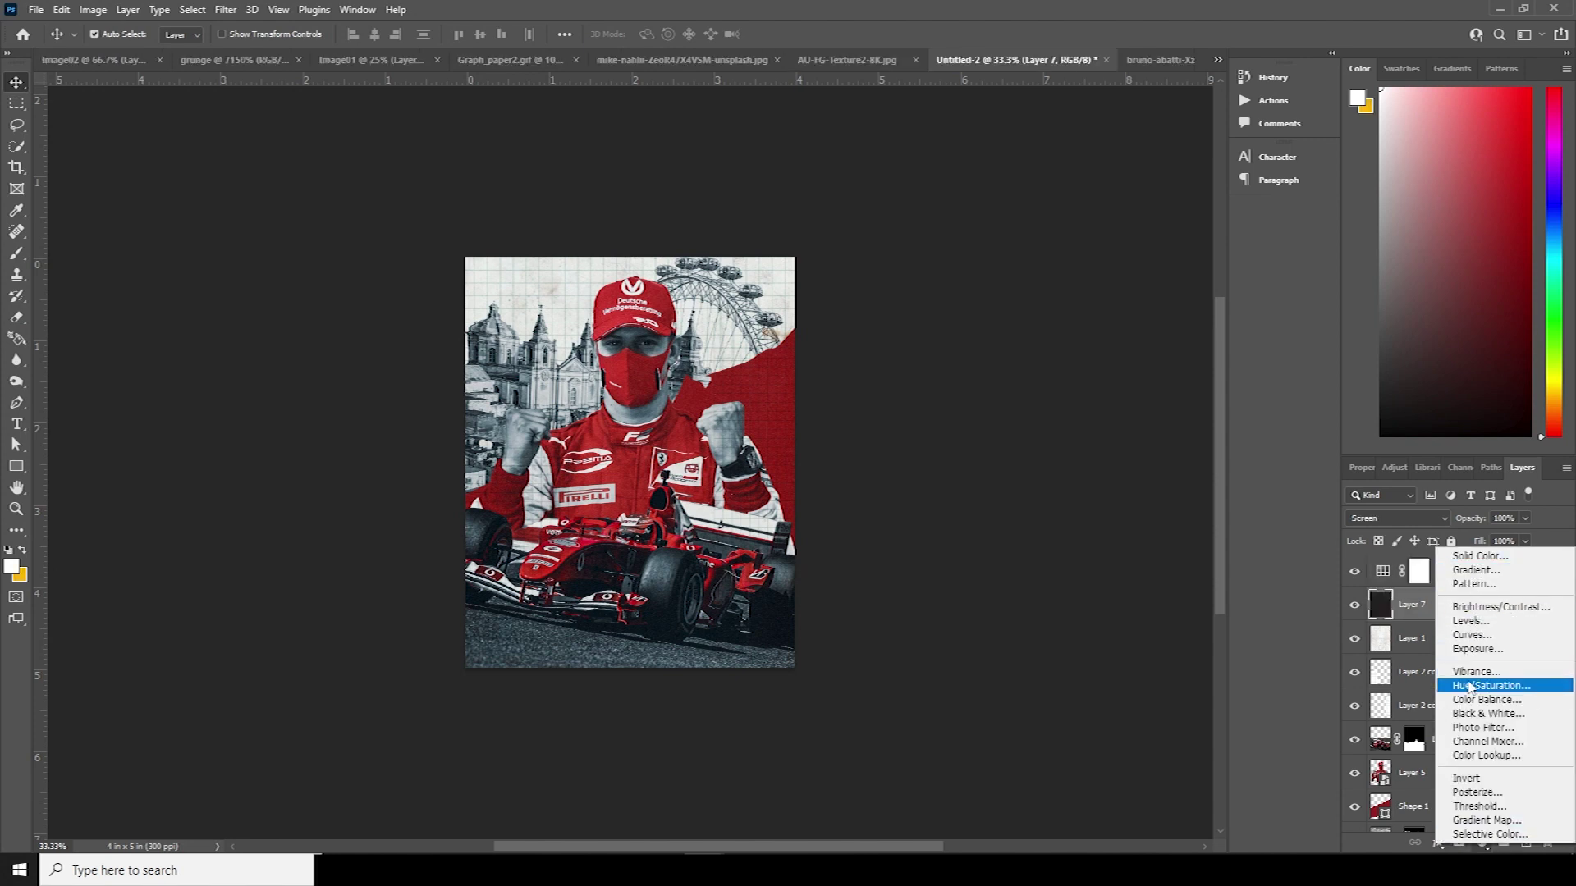
{"action": "left_click", "coordinate": [1469, 634]}
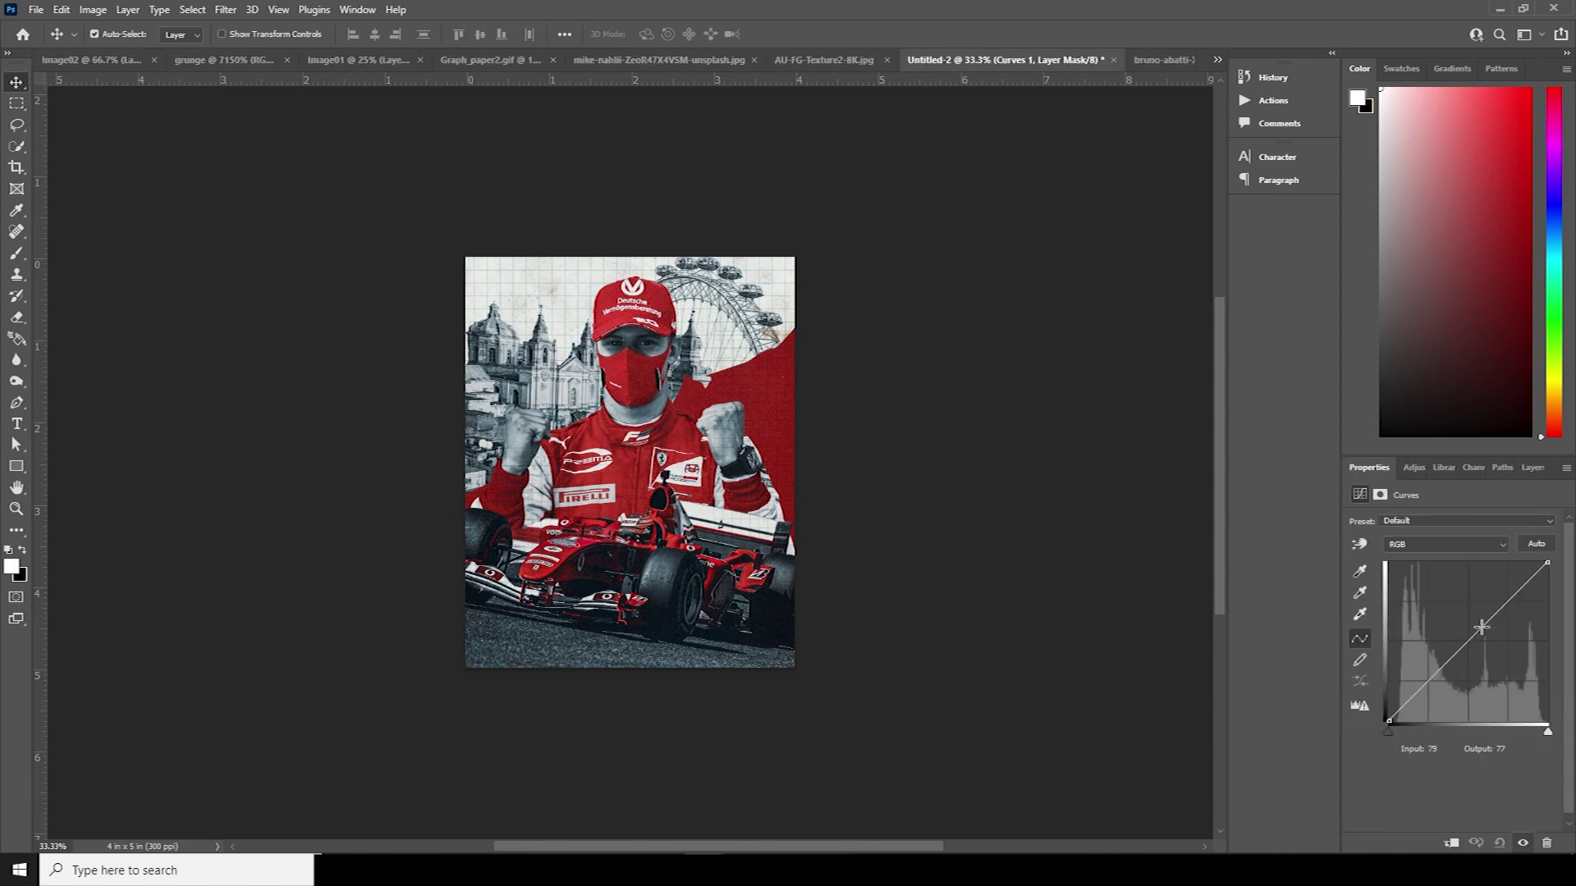
{"action": "left_click", "coordinate": [1512, 602]}
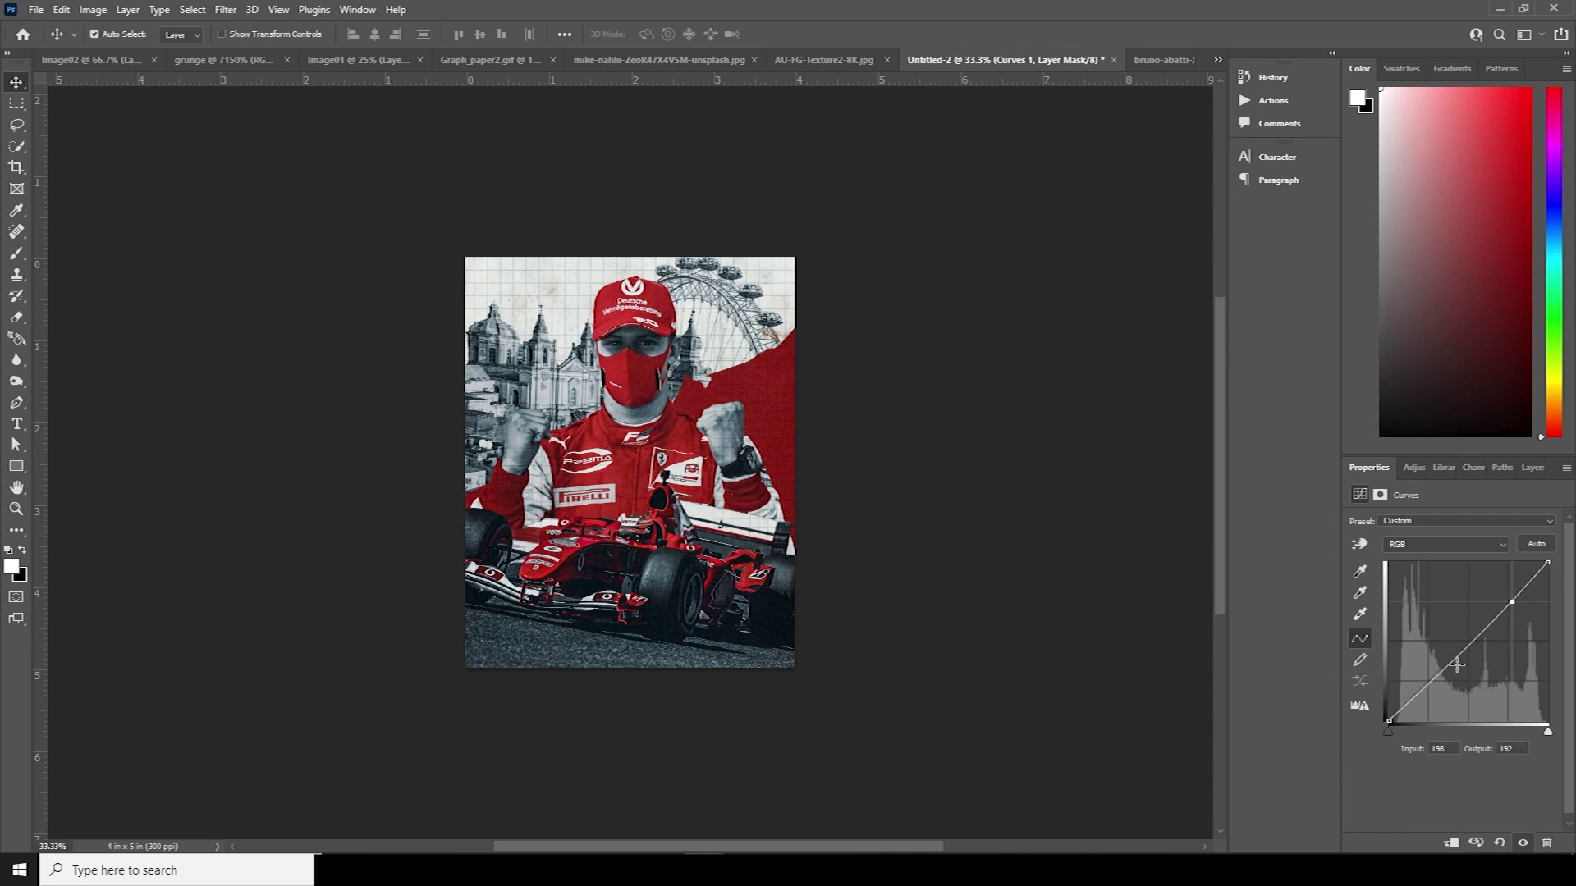
{"action": "left_click", "coordinate": [1416, 700]}
{"action": "left_click_drag", "start_coordinate": [1387, 722], "coordinate": [1415, 690]}
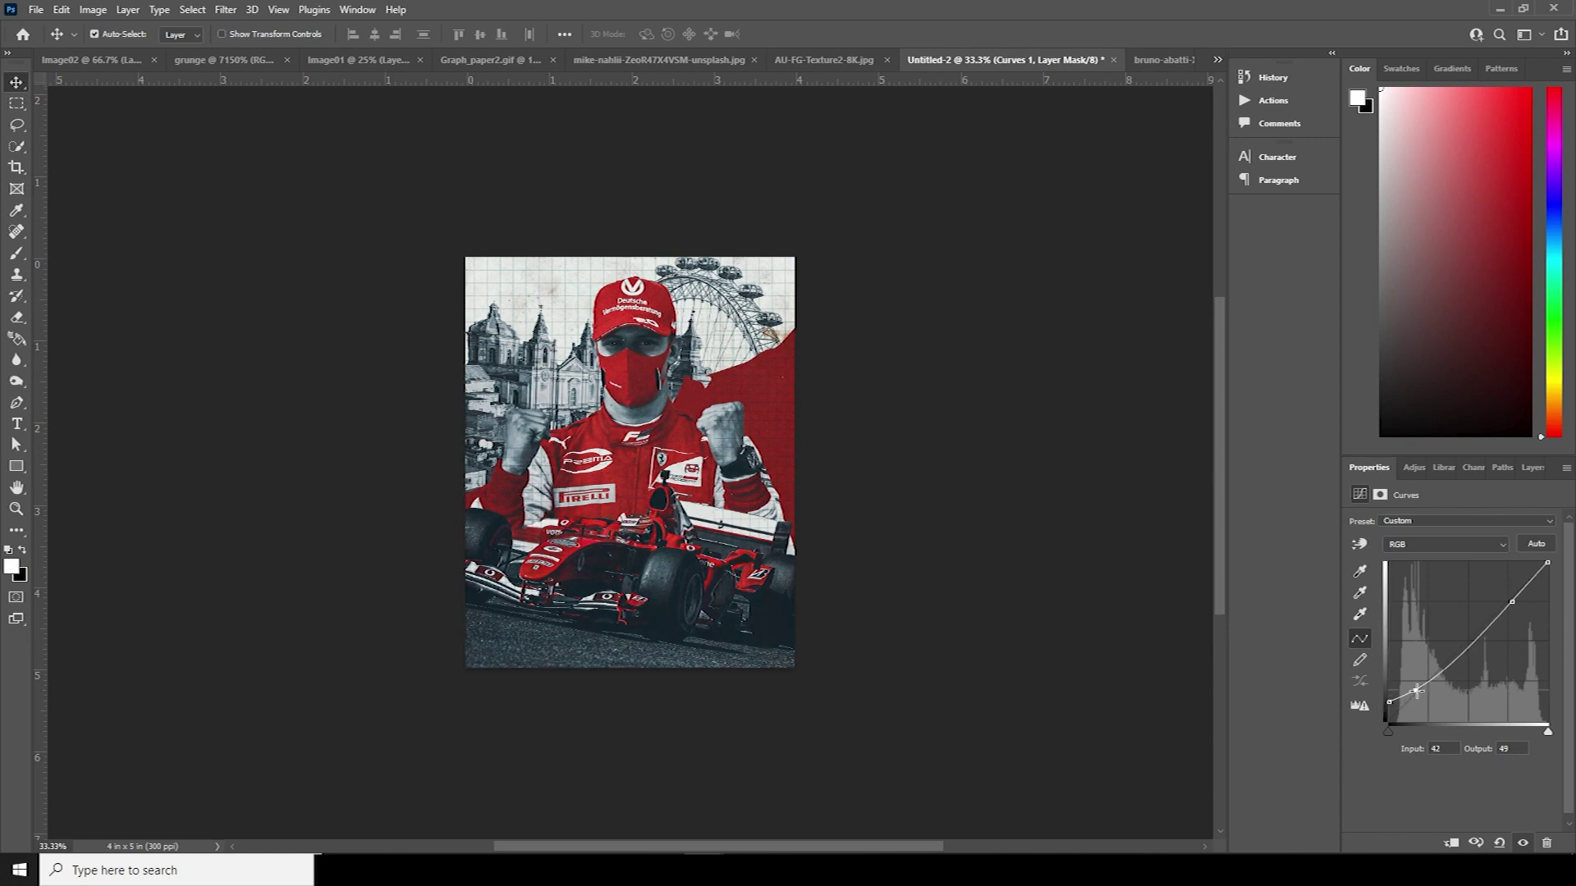
{"action": "left_click_drag", "start_coordinate": [1511, 601], "coordinate": [1512, 602]}
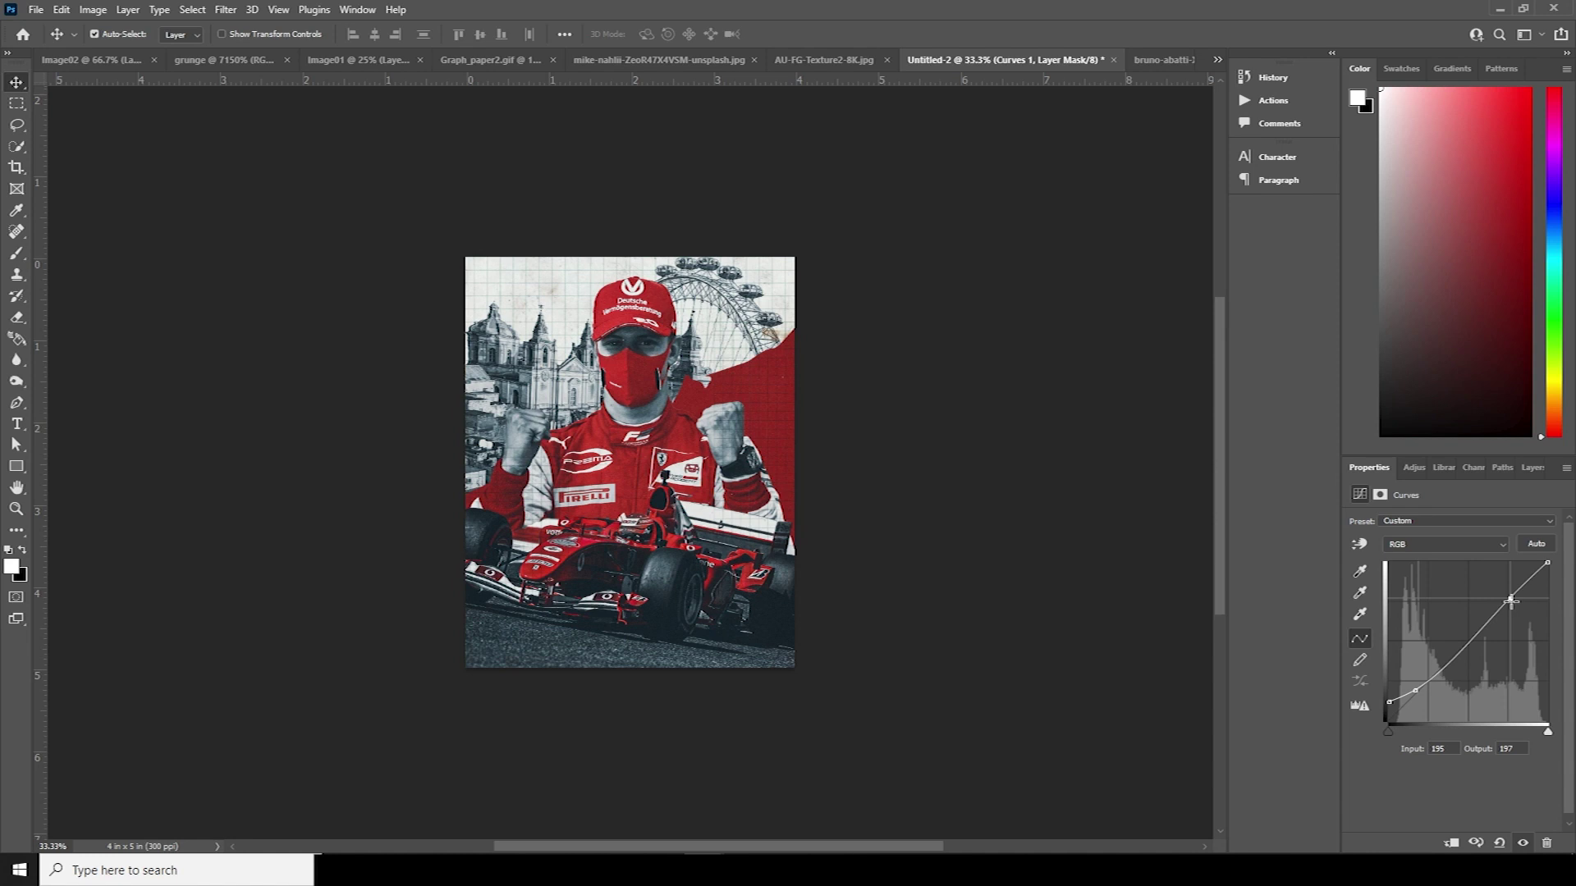
Lower the Color Lookup 1 layer's opacity to 66%.
{"action": "left_click", "coordinate": [1532, 469]}
{"action": "left_click", "coordinate": [1384, 579]}
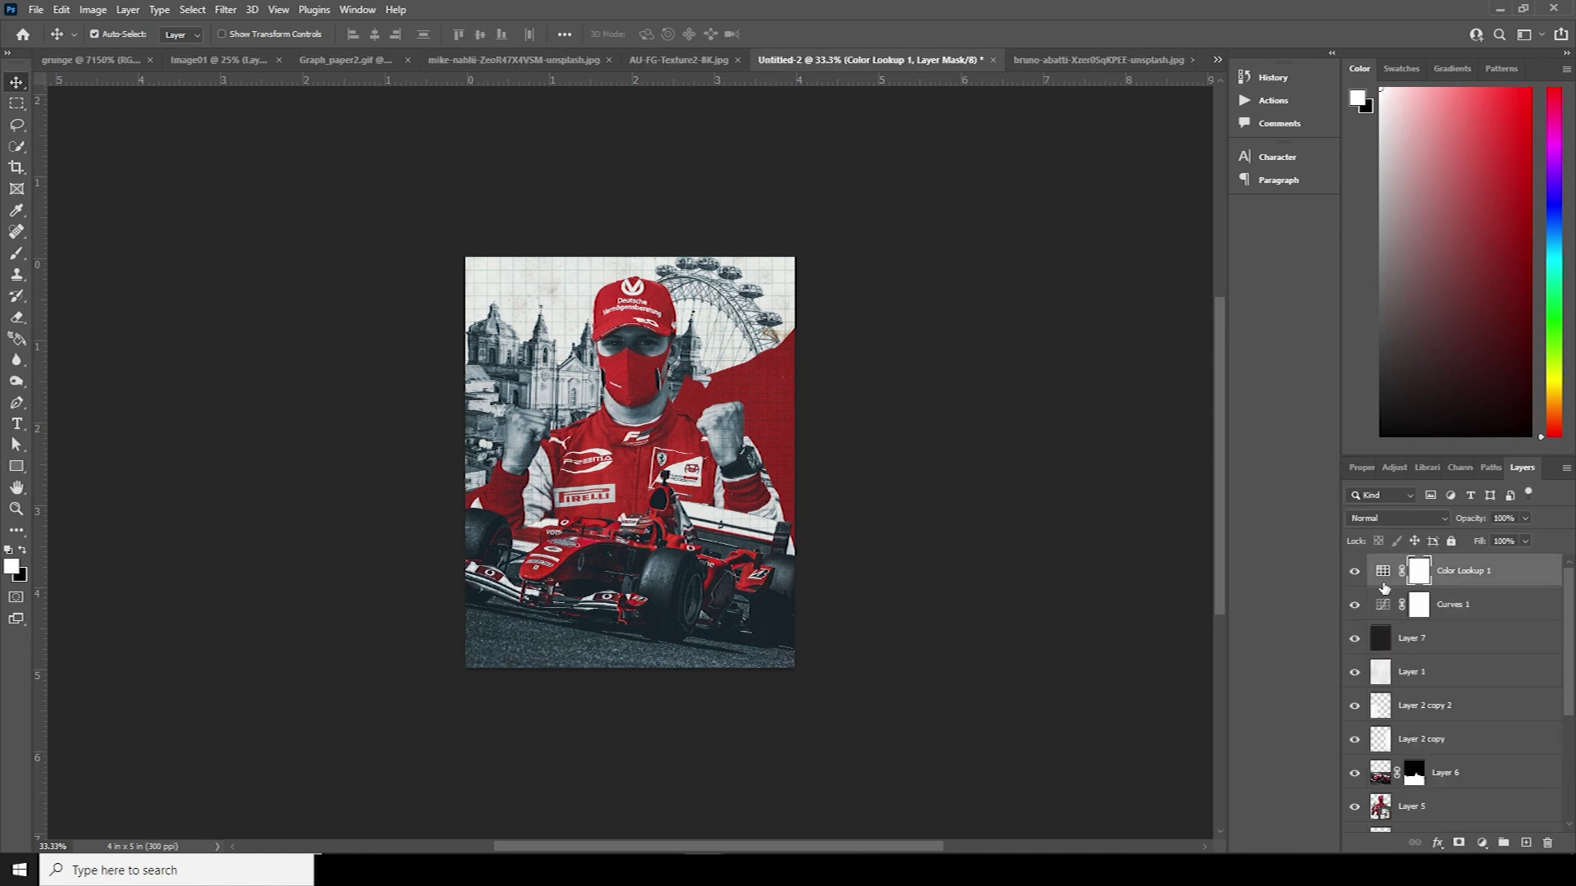
{"action": "left_click", "coordinate": [1527, 519]}
{"action": "left_click", "coordinate": [1496, 537]}
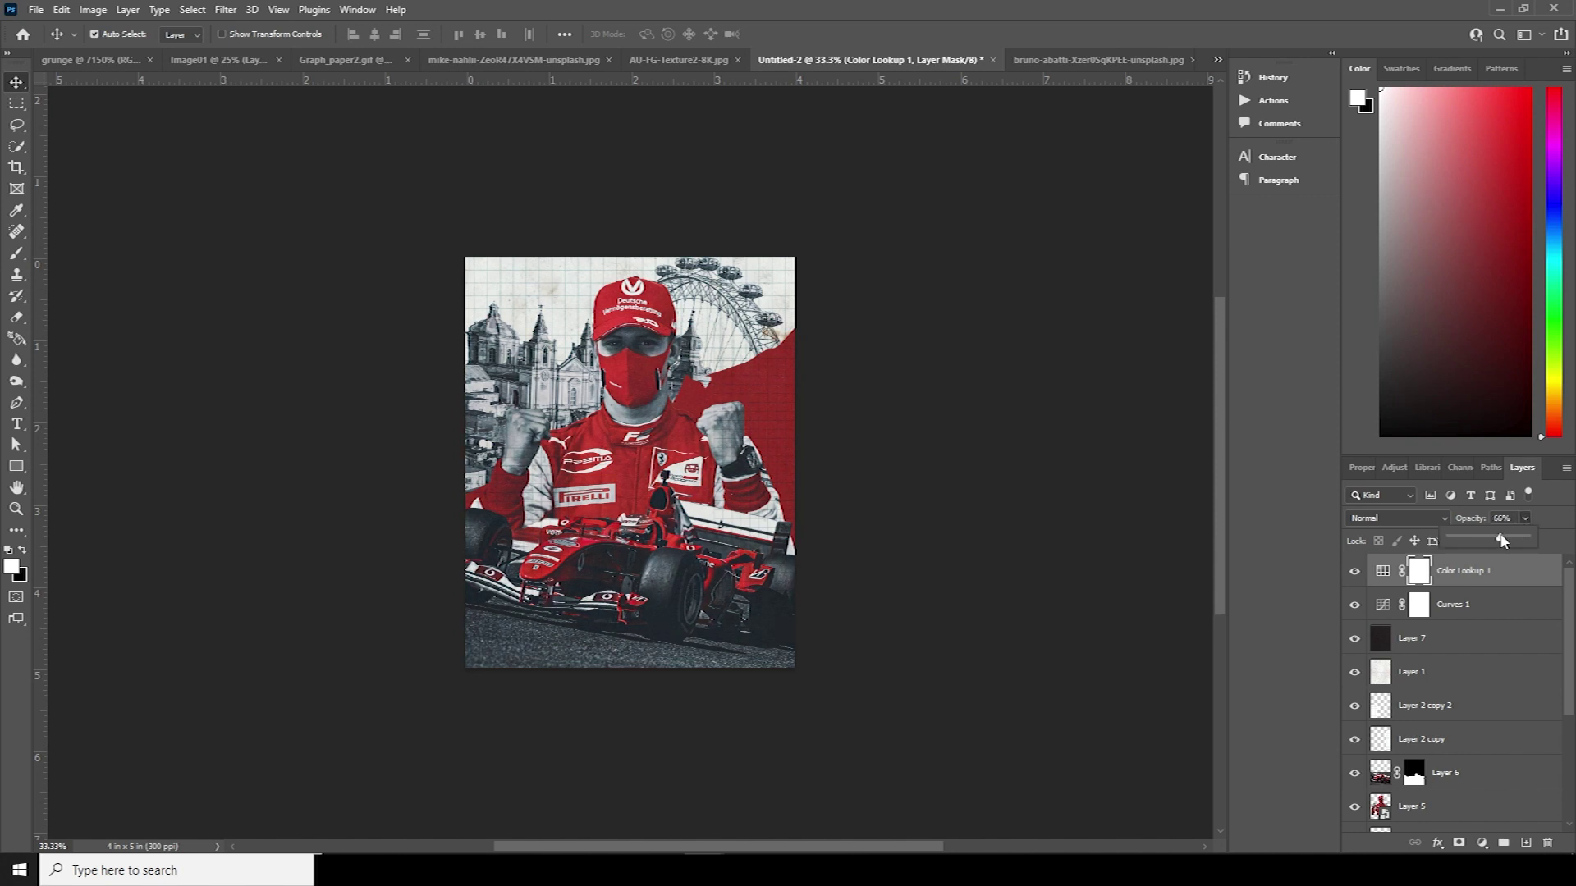